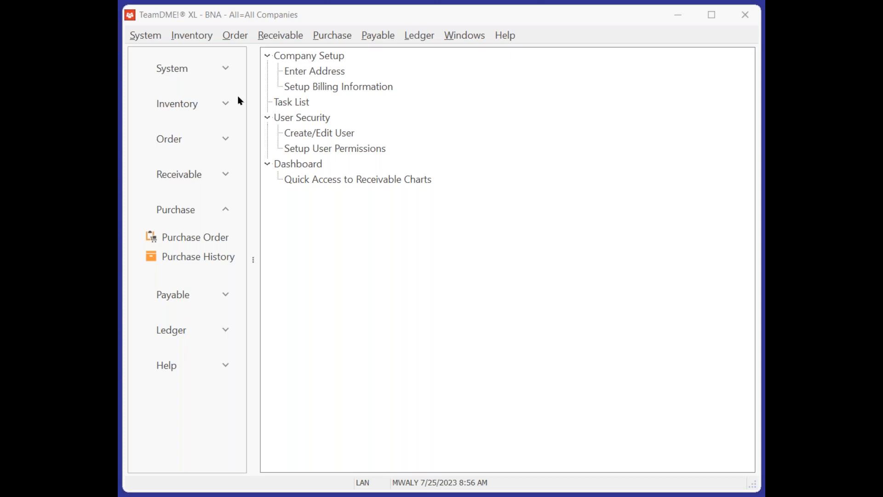
Open the purchase order list, inspect the line items of the Invacare order totalling 235.00, and close the list.
click(175, 212)
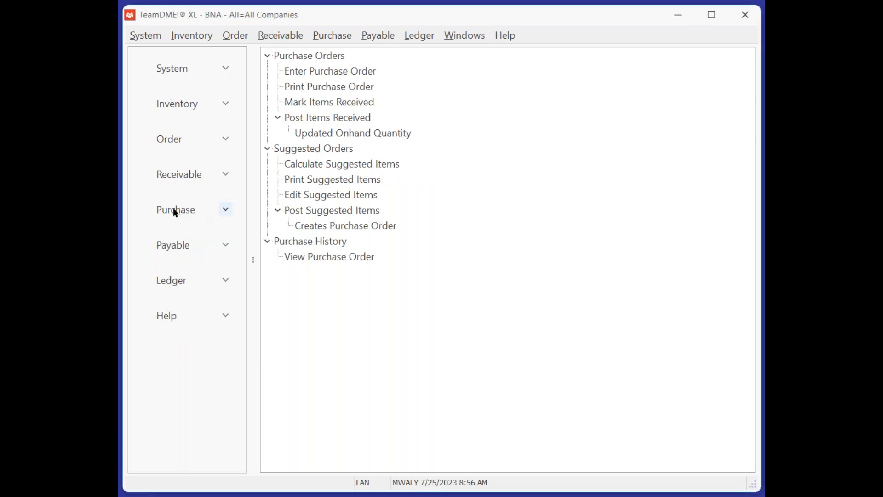
click(176, 212)
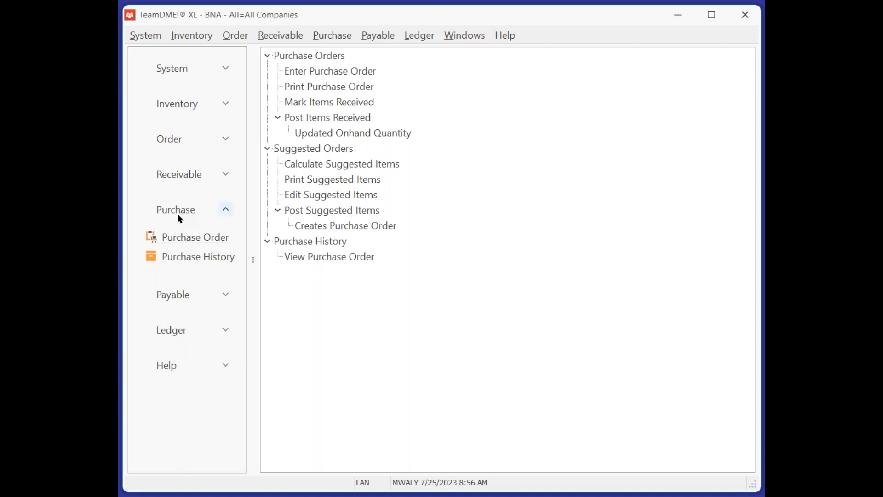
click(193, 238)
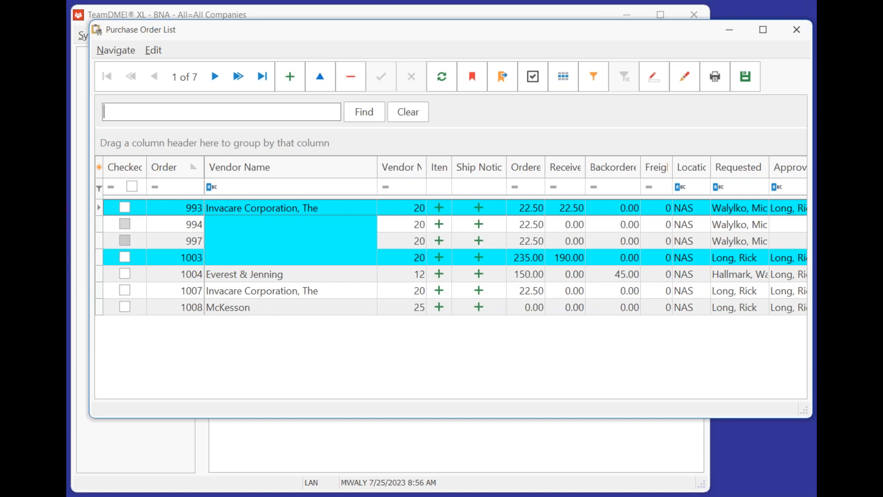
click(564, 210)
click(438, 257)
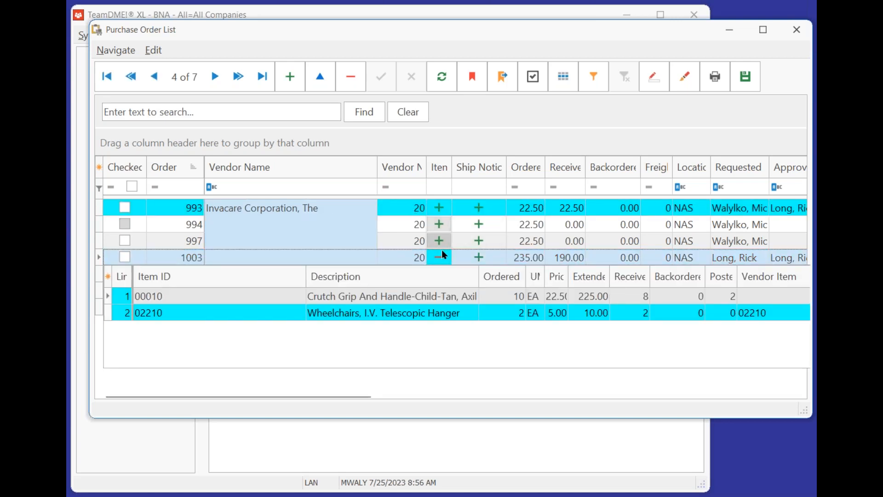
click(439, 258)
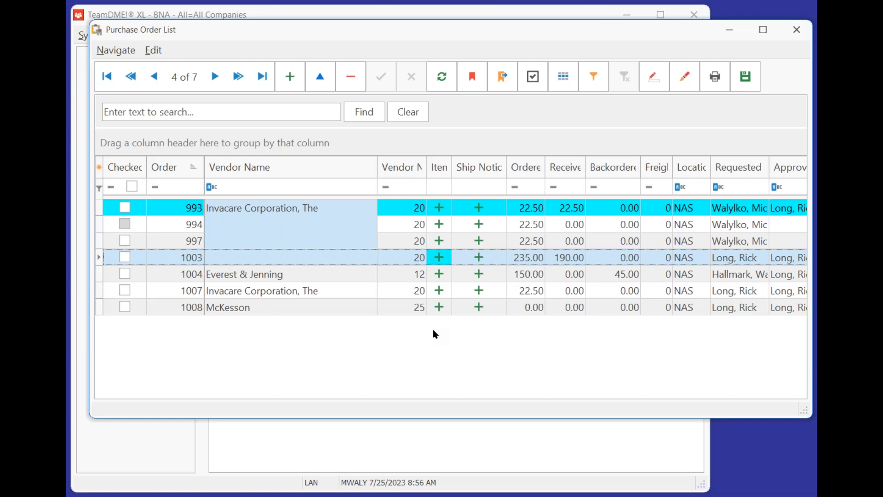
click(798, 31)
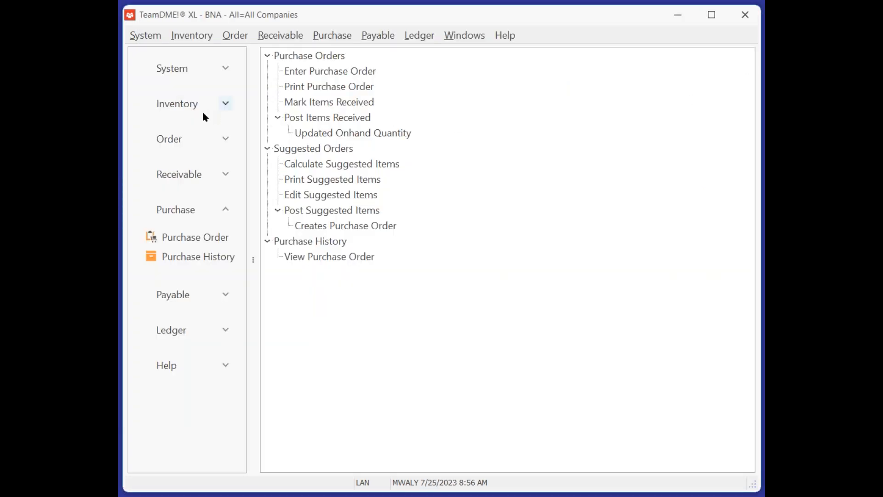
Open the inventory item list and search it for 77777.
click(173, 105)
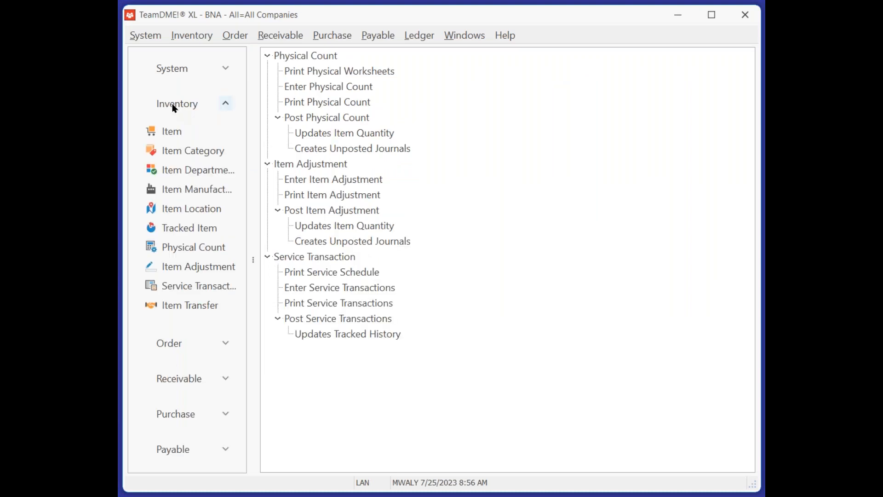
click(172, 134)
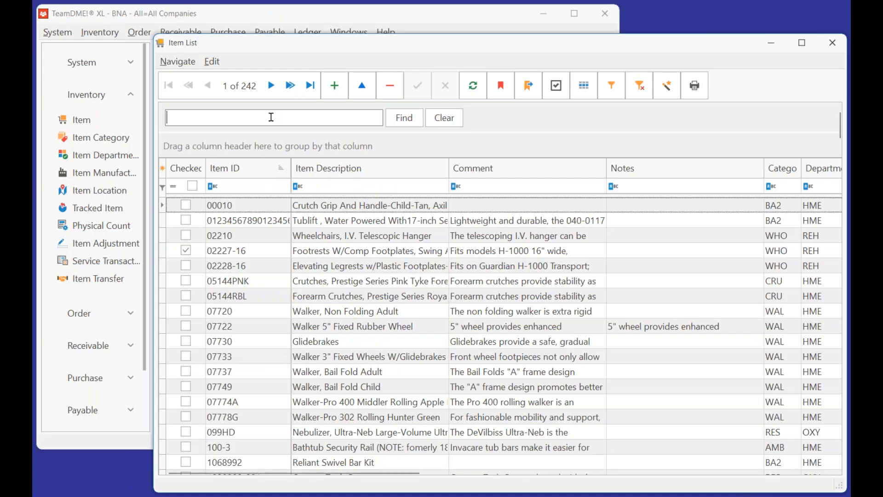
text(77777)
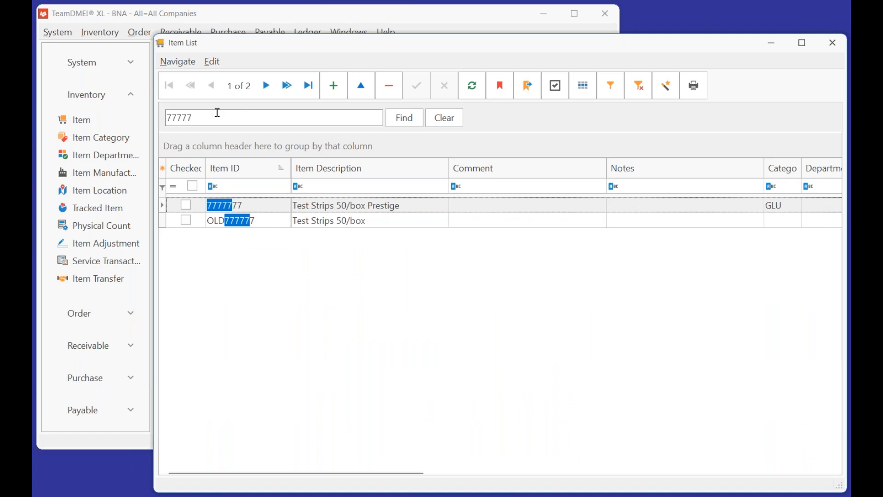
Search the item list for 44444 and open the Walker With Wheels item for editing.
drag(216, 112, 147, 113)
text(44444)
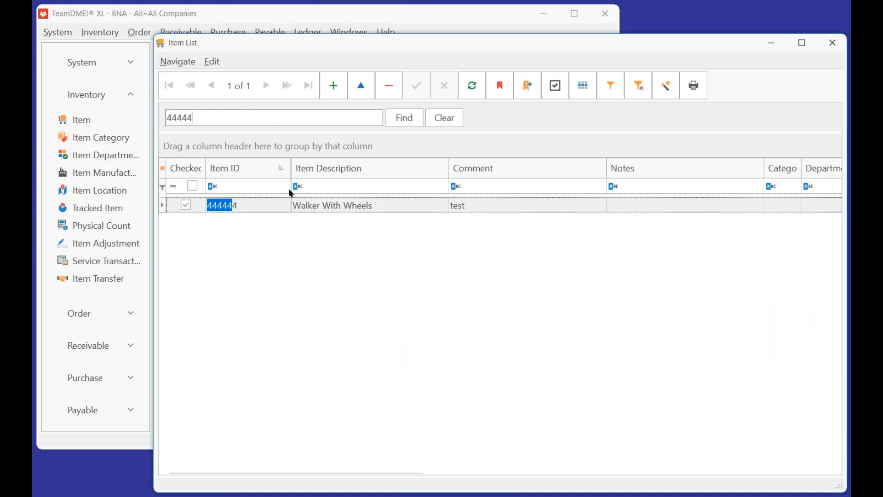
click(335, 204)
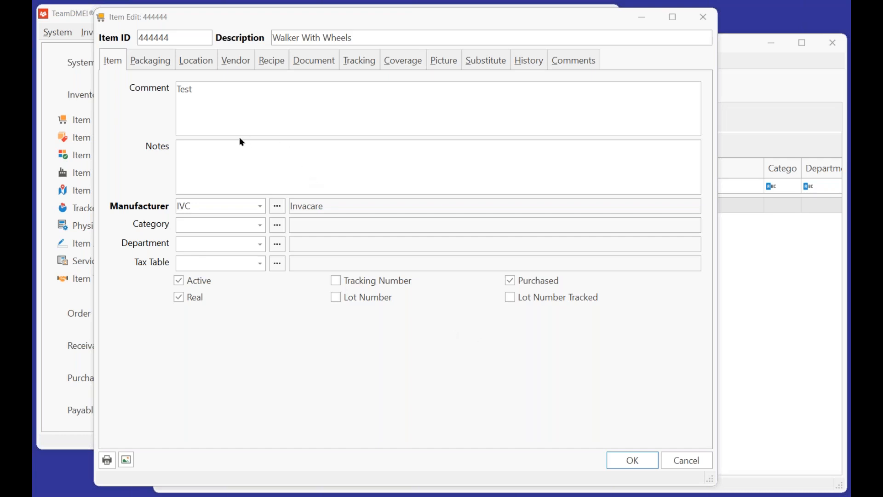
Add McKesson as a vendor for the item with EA as unit of measure and post the vendor record.
click(235, 61)
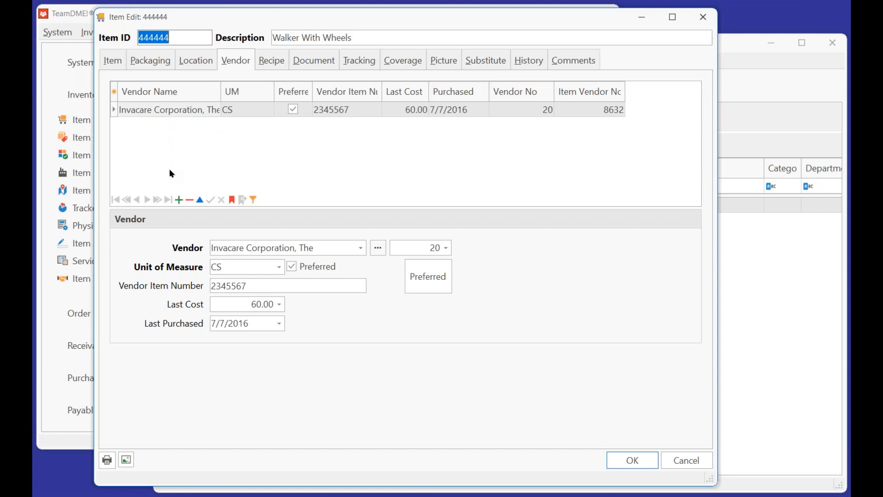
click(179, 200)
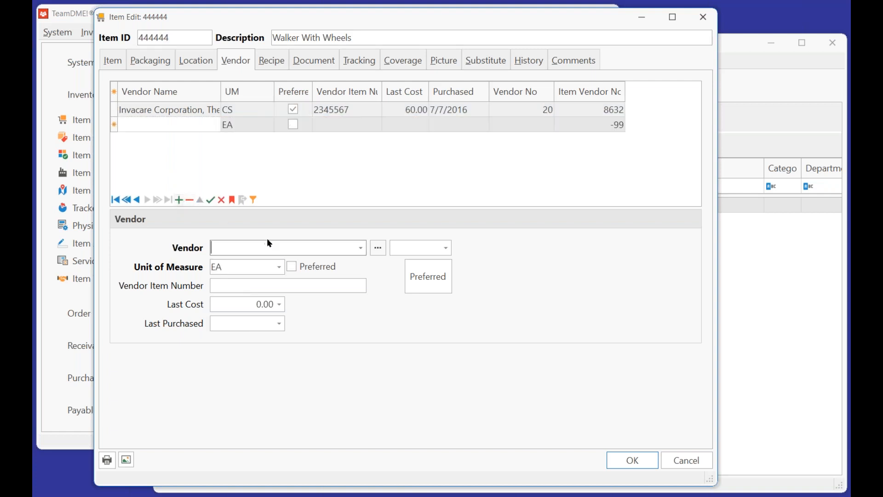
text(MC)
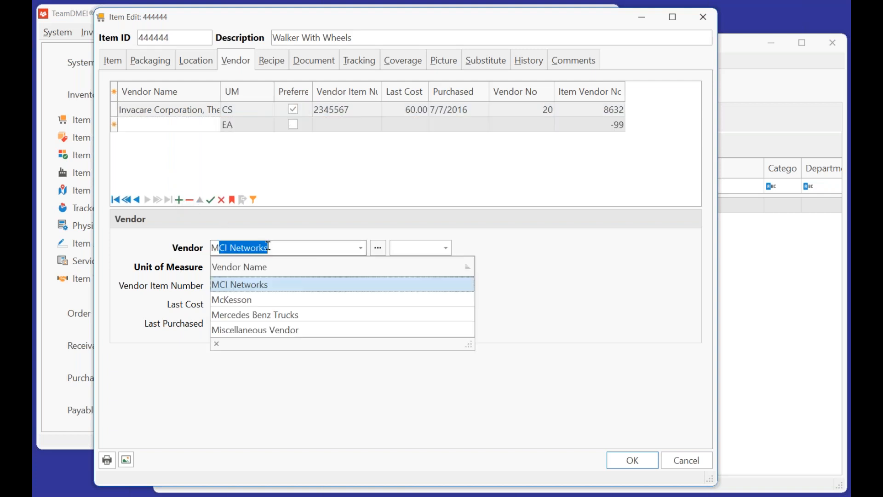
text(Kesson)
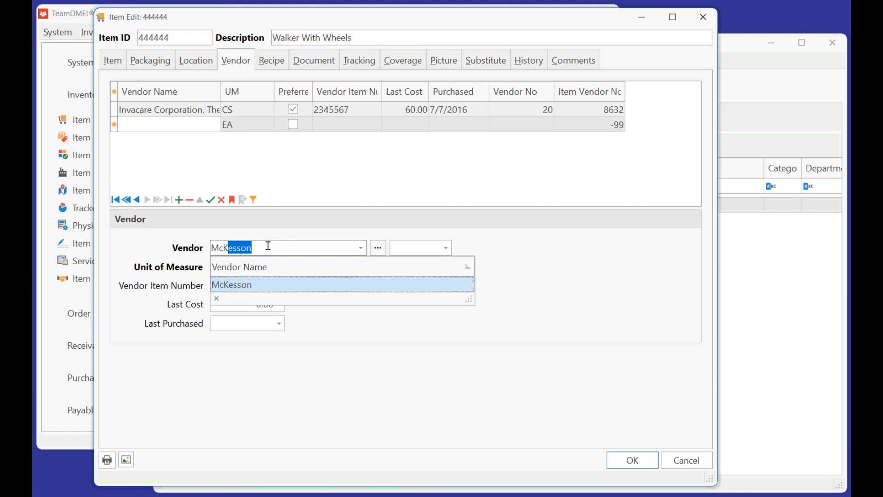
key(Tab)
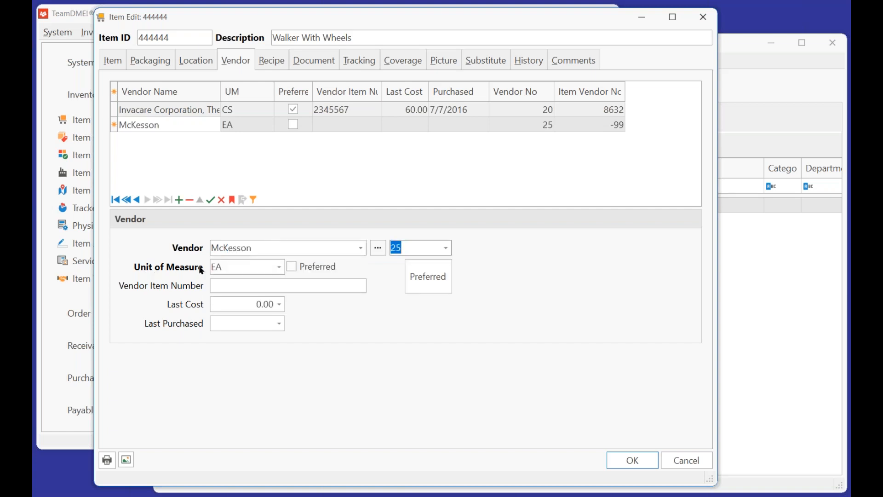
click(280, 268)
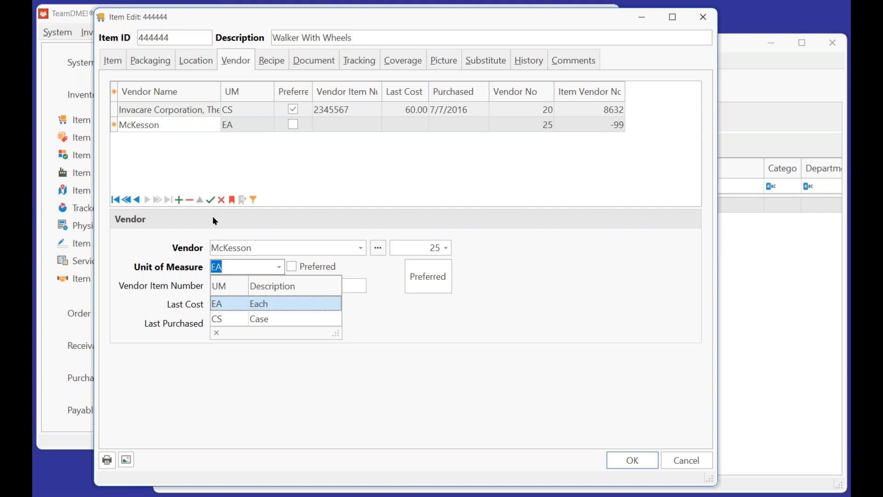
click(212, 201)
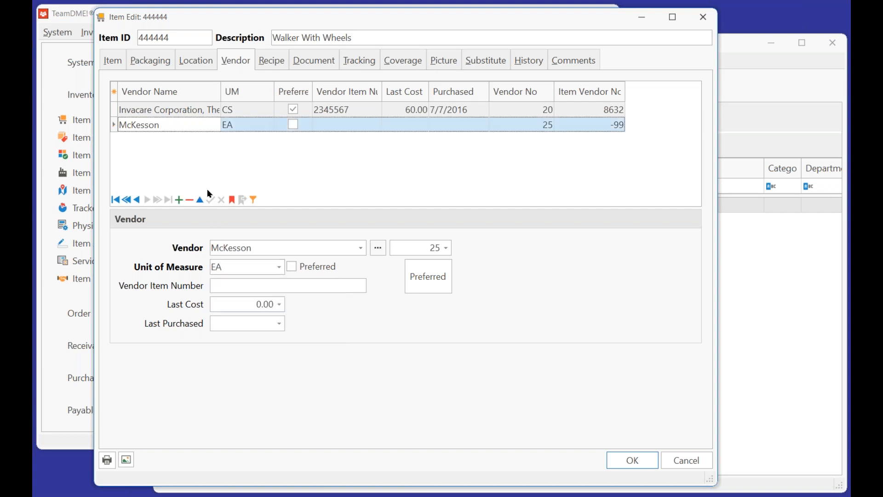
Examine the item's Each and Case packaging records, including their quantities.
click(149, 59)
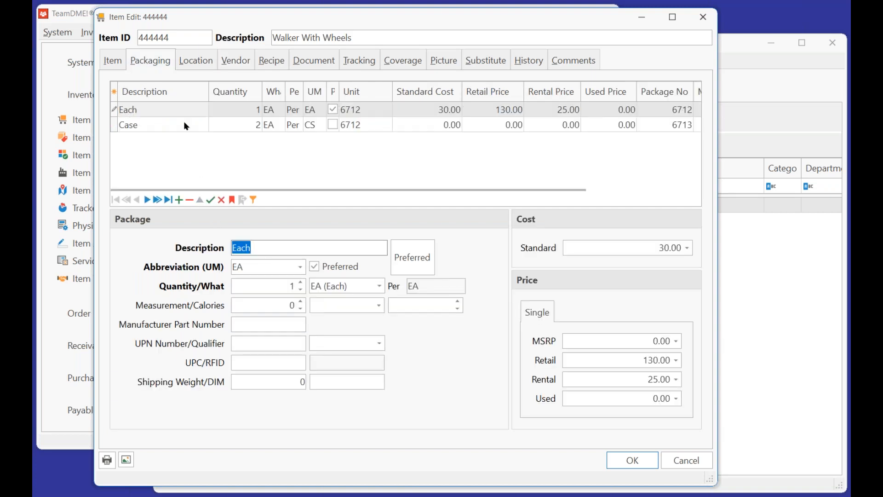
click(162, 109)
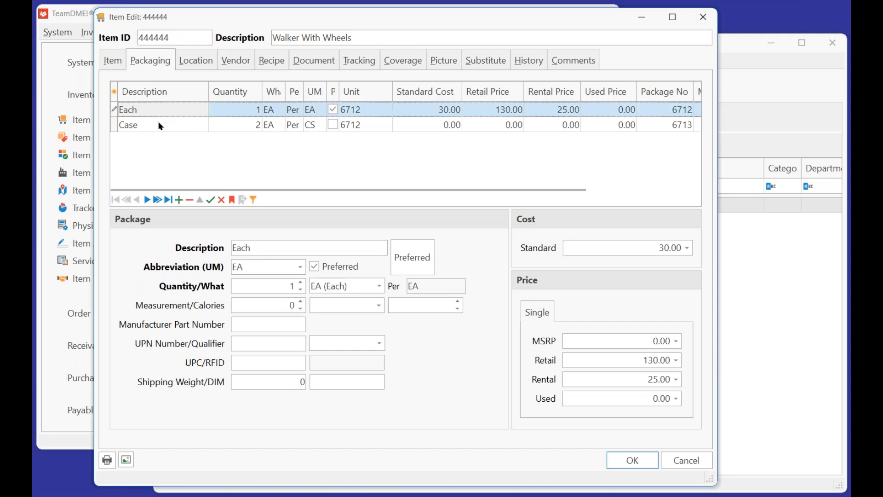
click(160, 126)
click(161, 109)
click(164, 125)
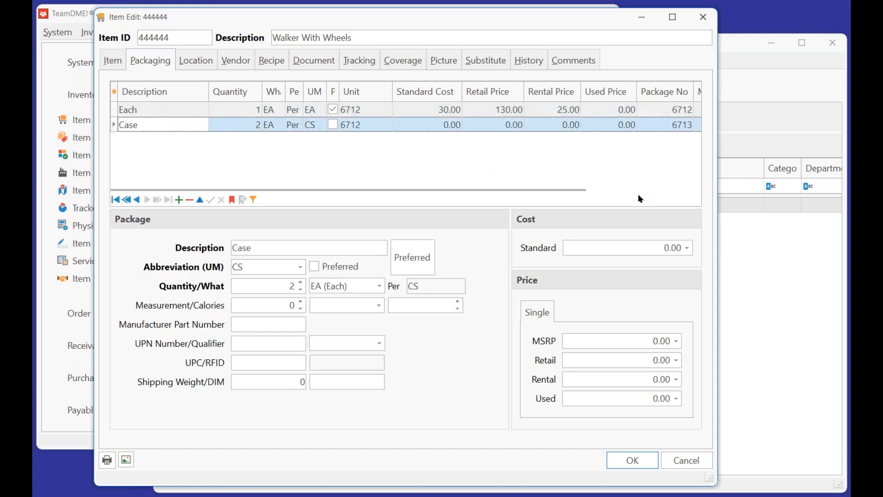
click(812, 195)
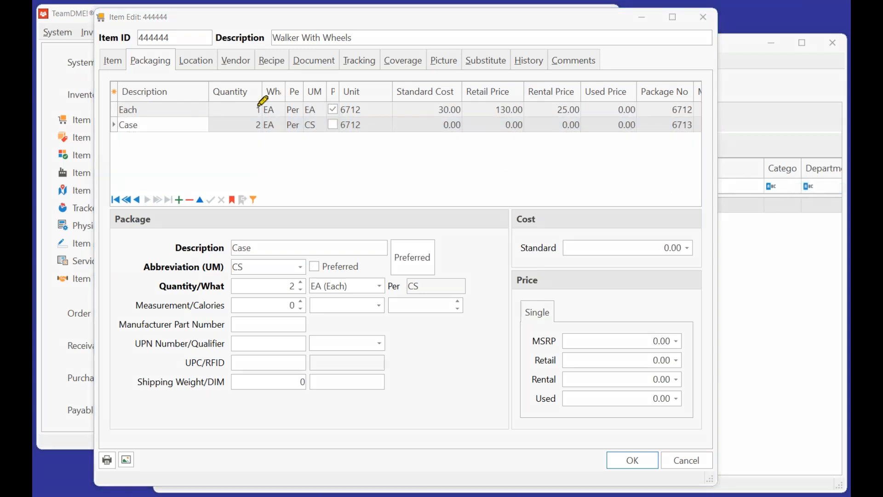
mouse_move(250, 111)
mouse_down()
mouse_move(339, 119)
mouse_move(290, 138)
mouse_move(248, 124)
mouse_move(257, 107)
mouse_up()
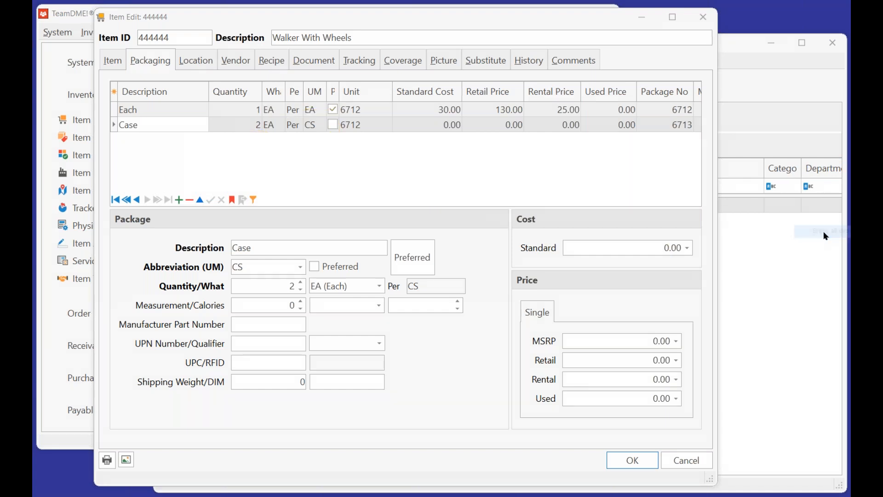
Review the item's on-hand quantities and stock limits for the NAS, STM and ZCH locations.
click(196, 61)
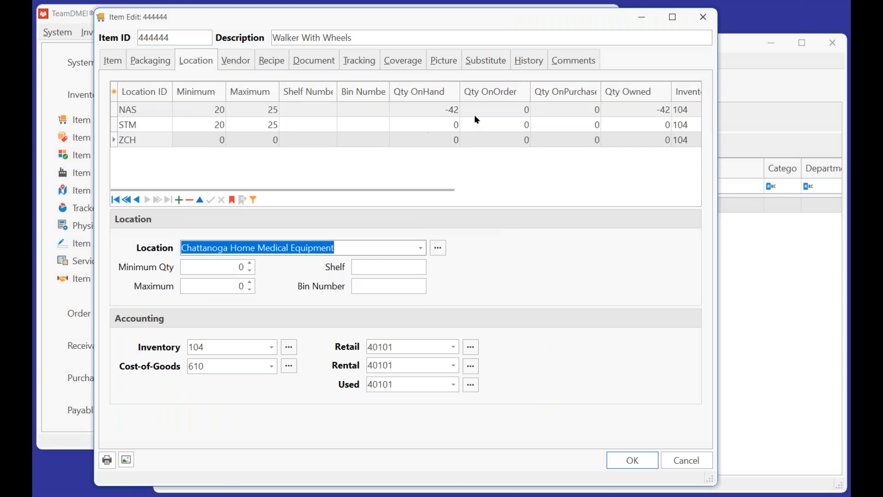
click(431, 106)
click(433, 125)
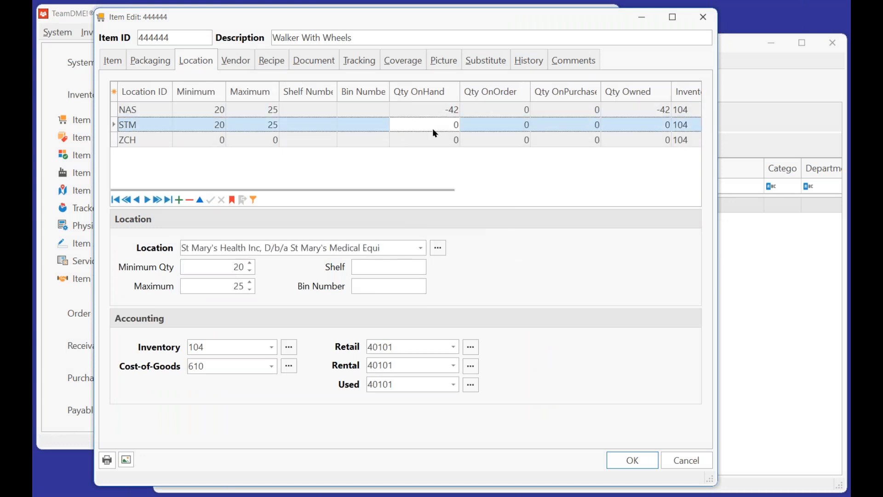
click(431, 135)
click(427, 110)
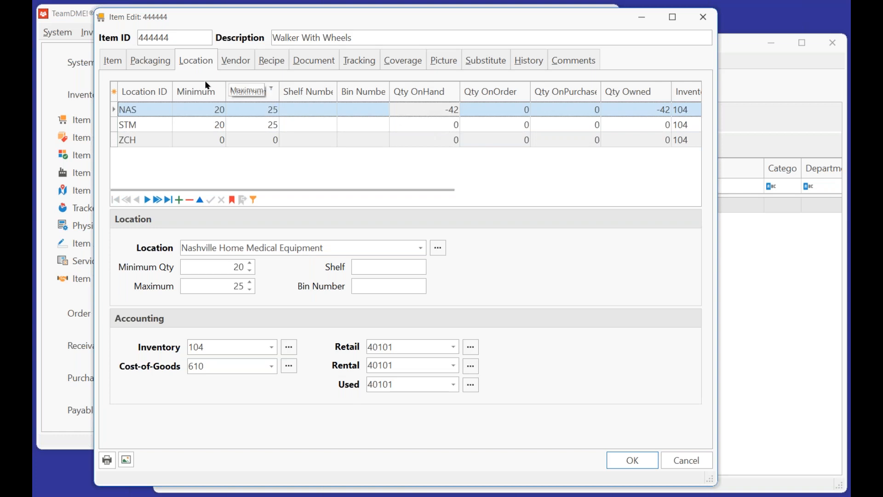
Compare the Each and Case packages again for units of measure and standard cost.
click(145, 60)
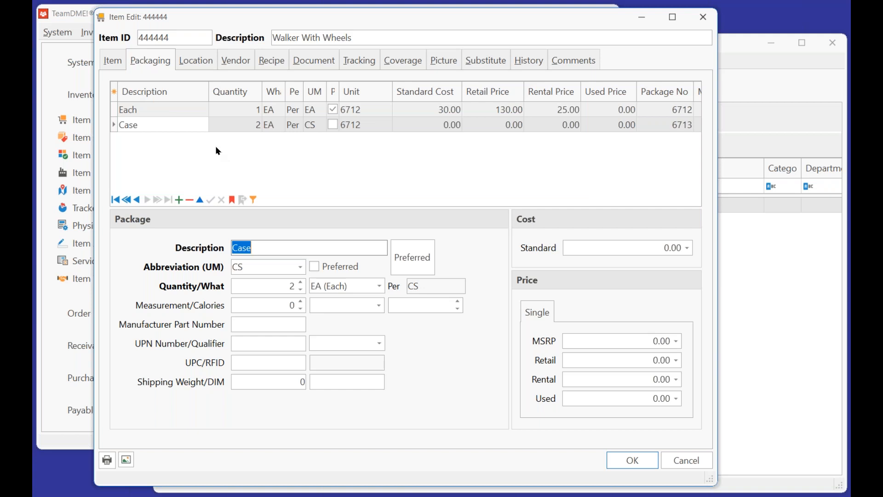
click(159, 109)
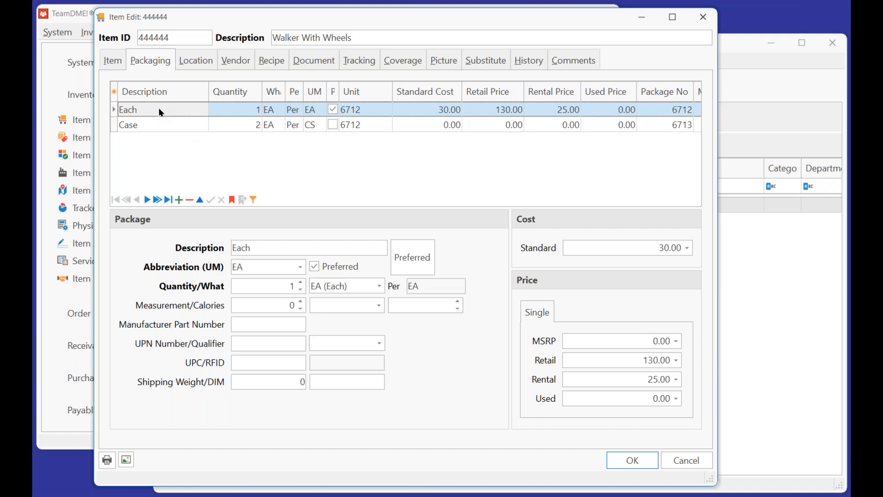
click(164, 124)
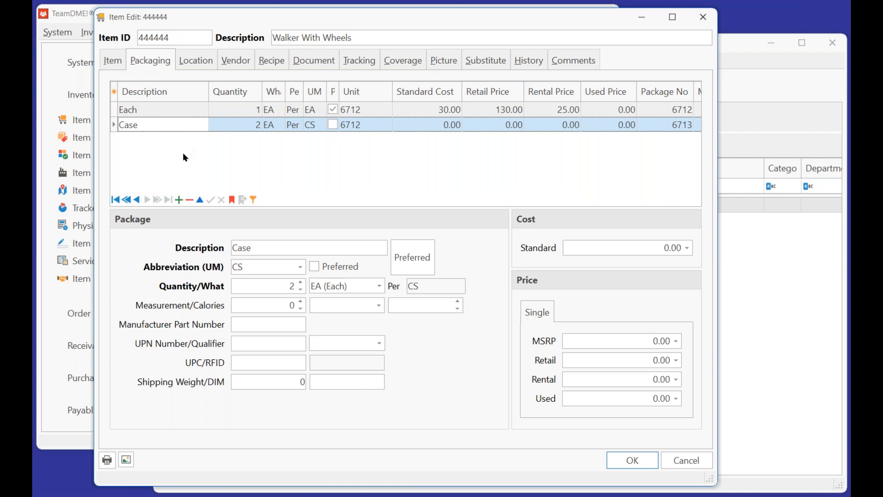
click(166, 111)
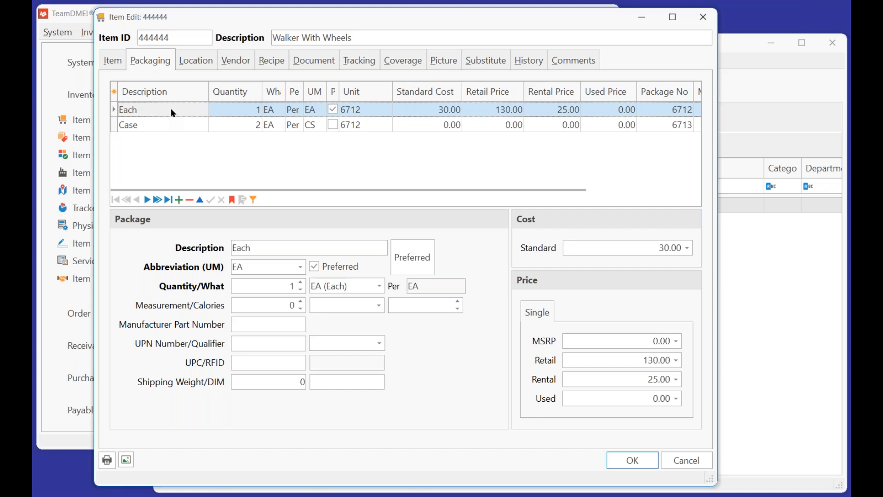
click(167, 126)
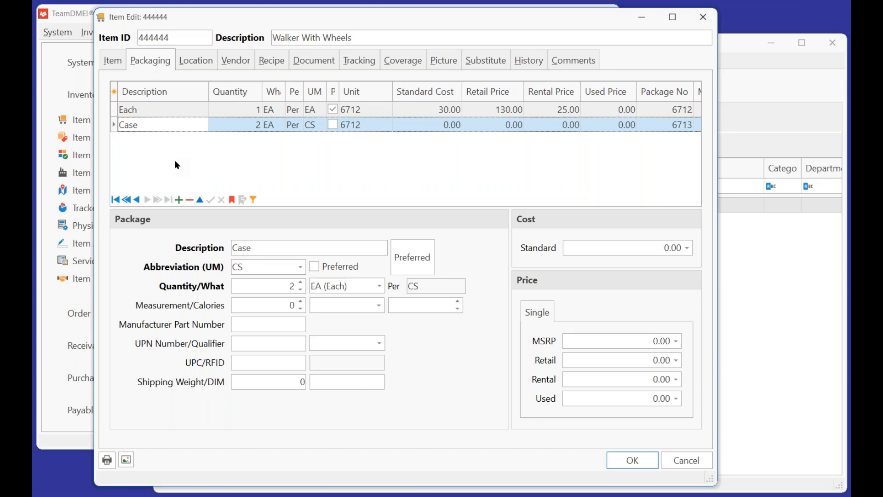
Select EA (Each) as the unit of measure for the item's McKesson vendor record.
click(242, 61)
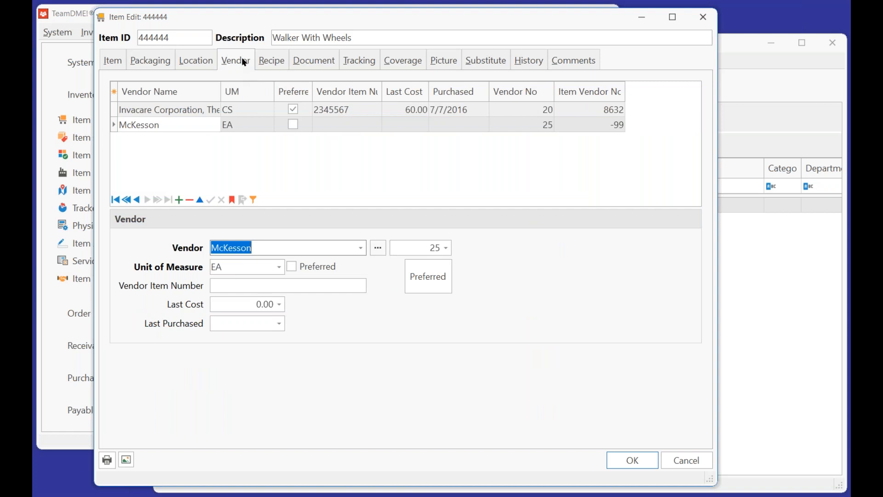
click(180, 122)
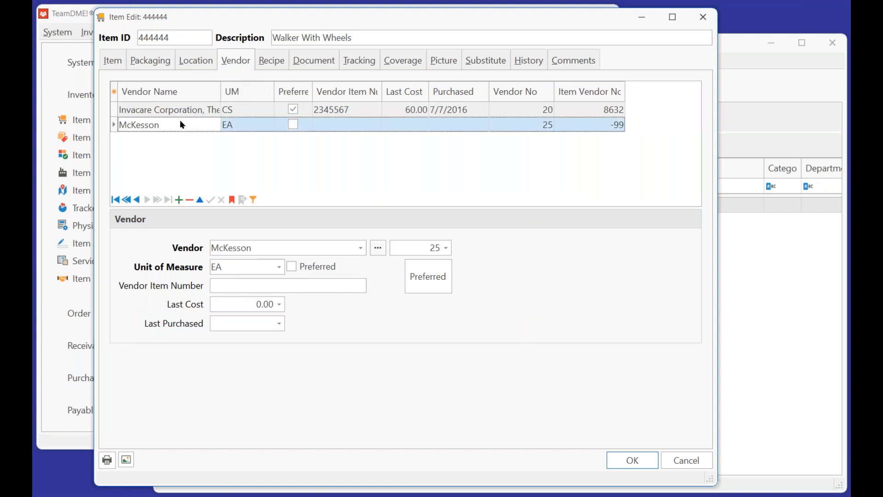
click(280, 269)
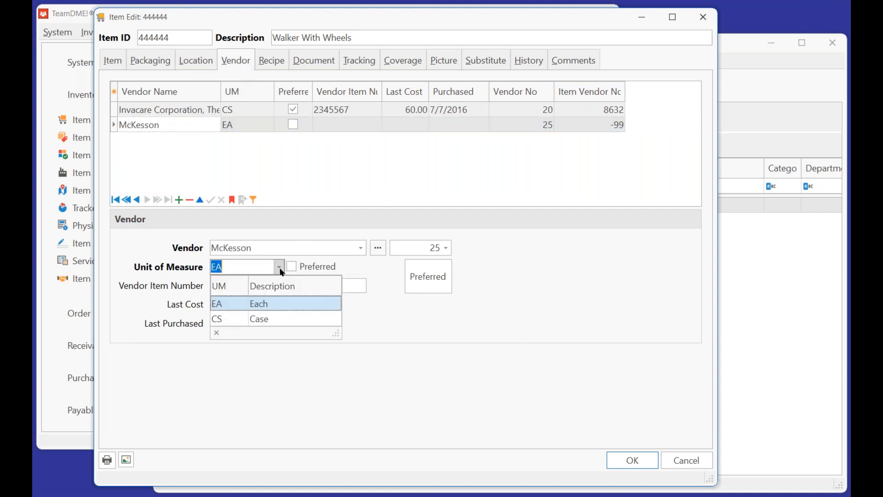
click(234, 304)
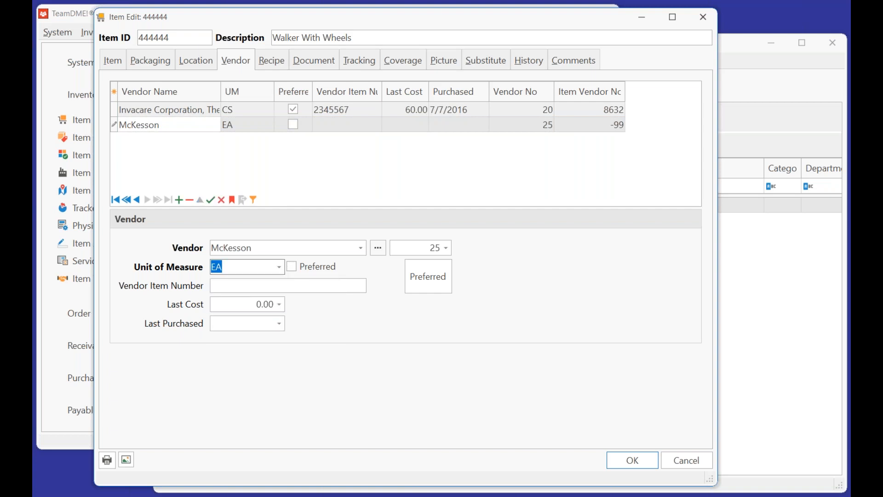
Give the McKesson vendor record the vendor item number 3513651 and a last cost of 35.00, and post it.
click(244, 284)
text(3513651)
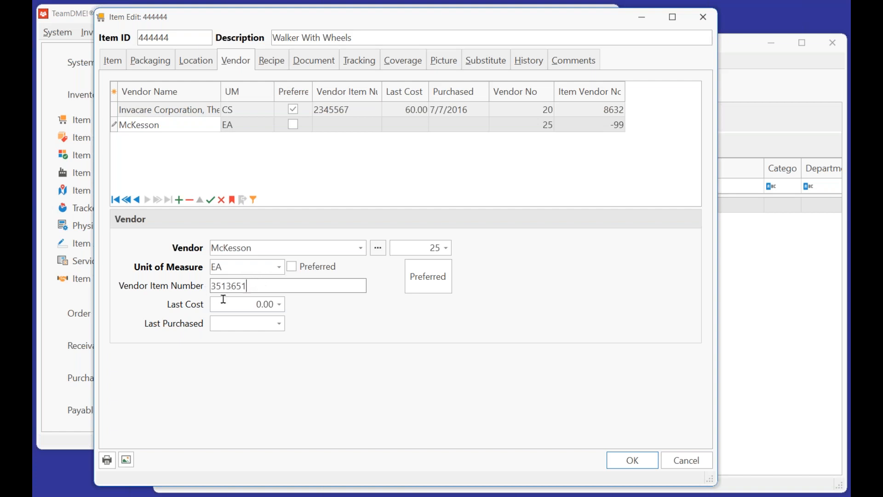
drag(251, 286, 194, 287)
drag(179, 34, 141, 36)
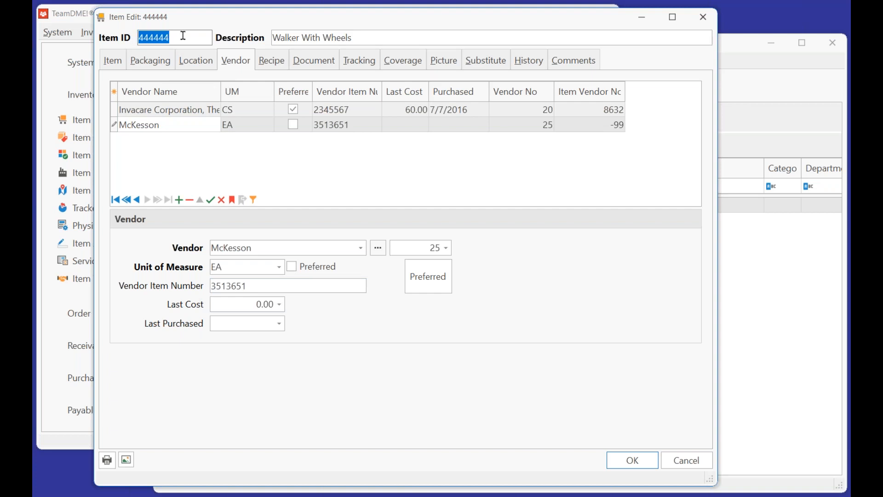
drag(271, 285, 197, 287)
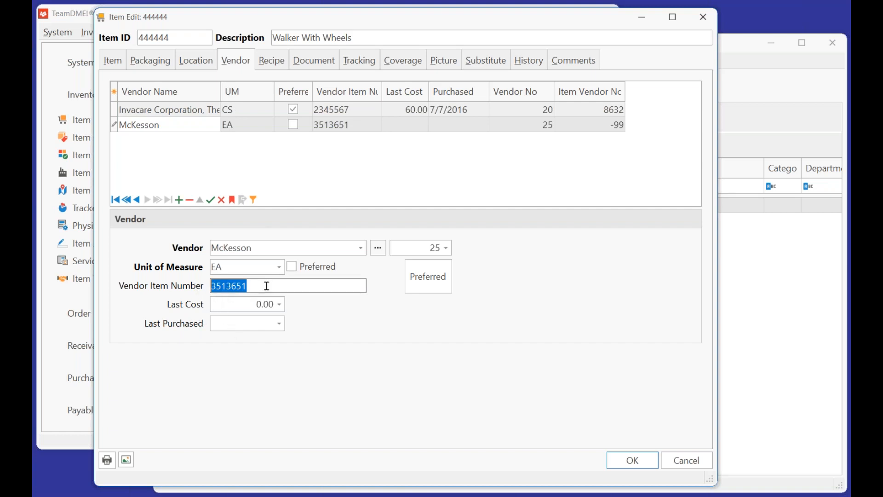
click(238, 305)
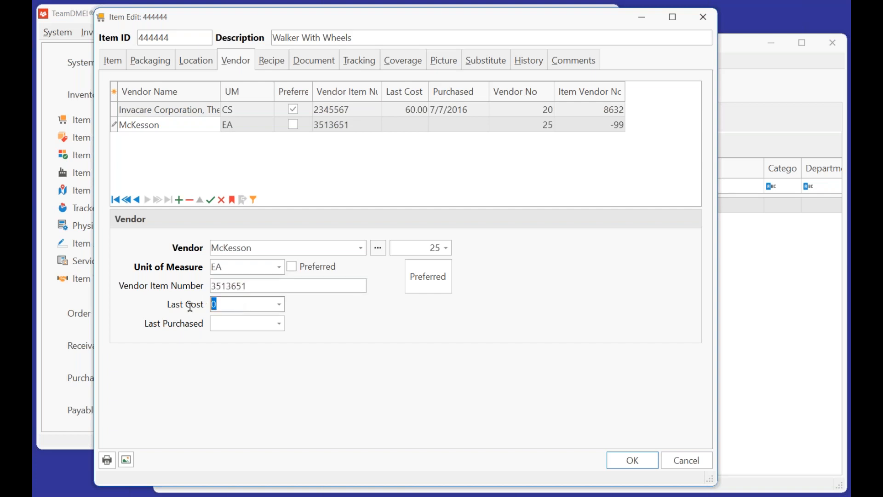
text(35.00)
click(210, 199)
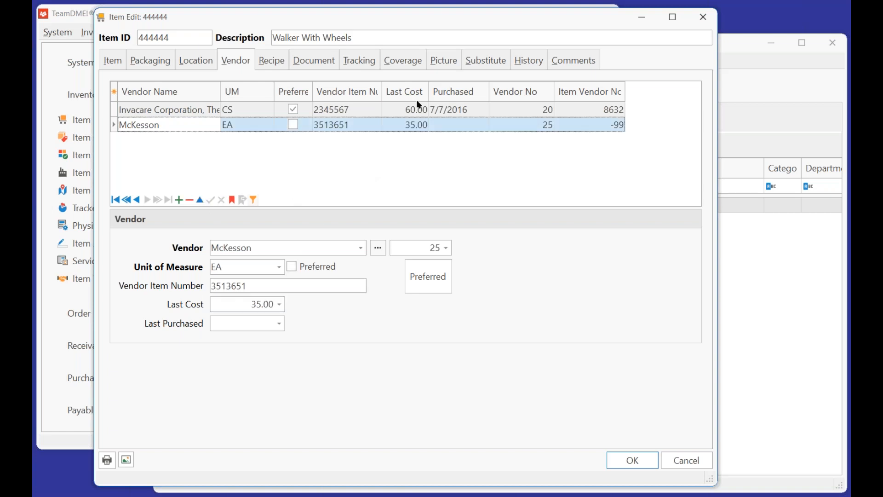
Compare the last cost and unit of measure of the Invacare and McKesson vendor records, sorting them by unit of measure.
click(400, 109)
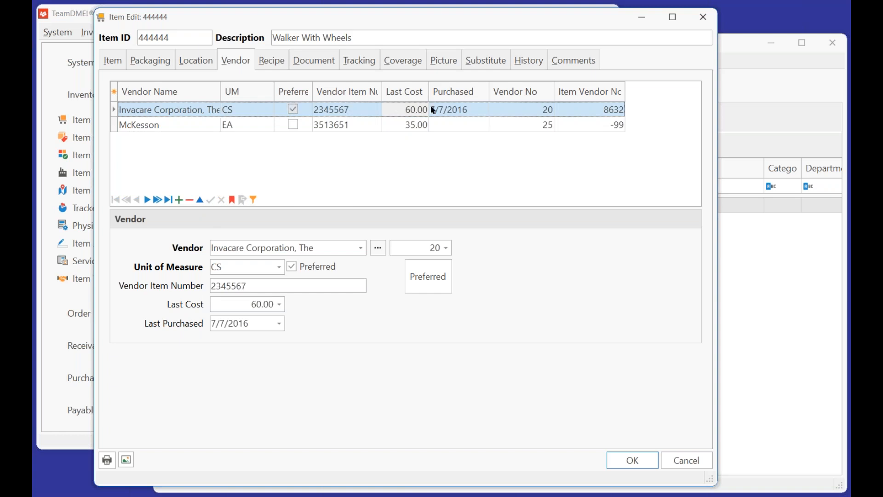
click(247, 108)
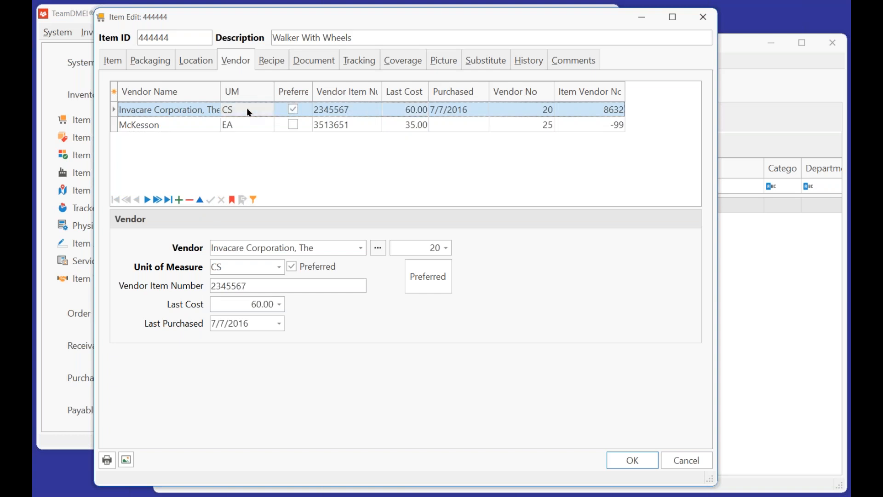
click(395, 125)
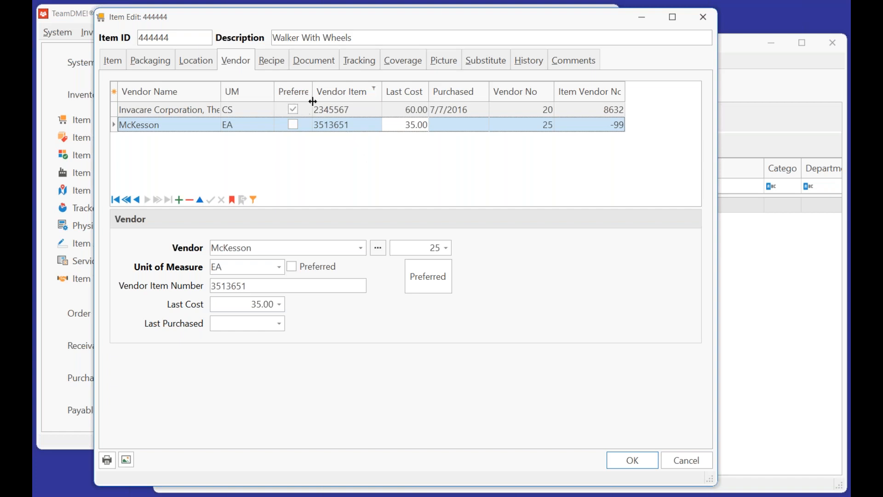
click(258, 124)
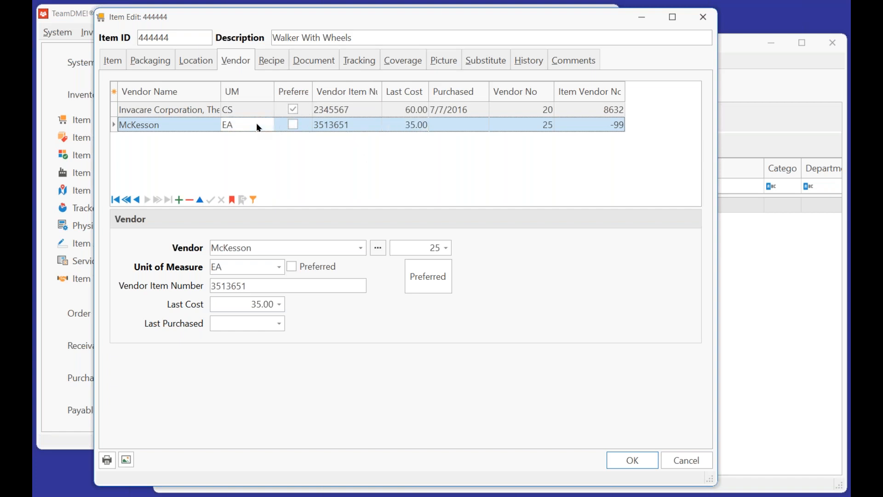
click(255, 95)
click(255, 123)
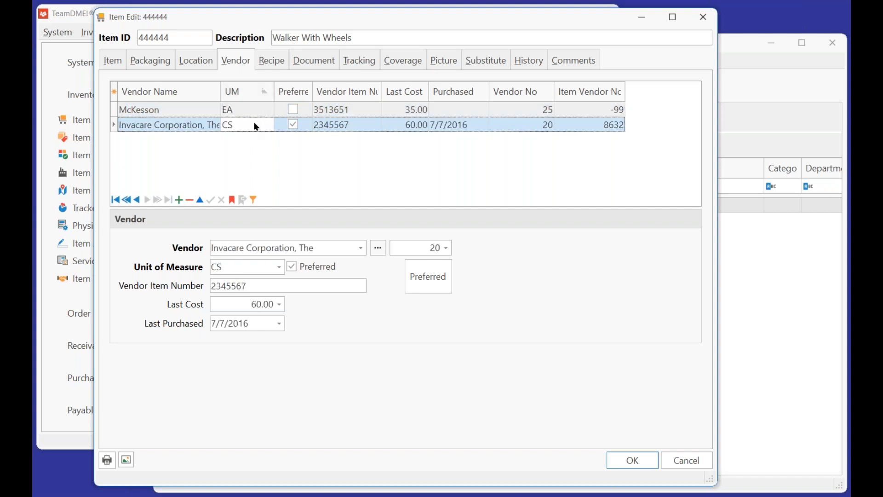
Try McKesson as the item's preferred vendor and return the preference to Invacare Corporation.
click(256, 109)
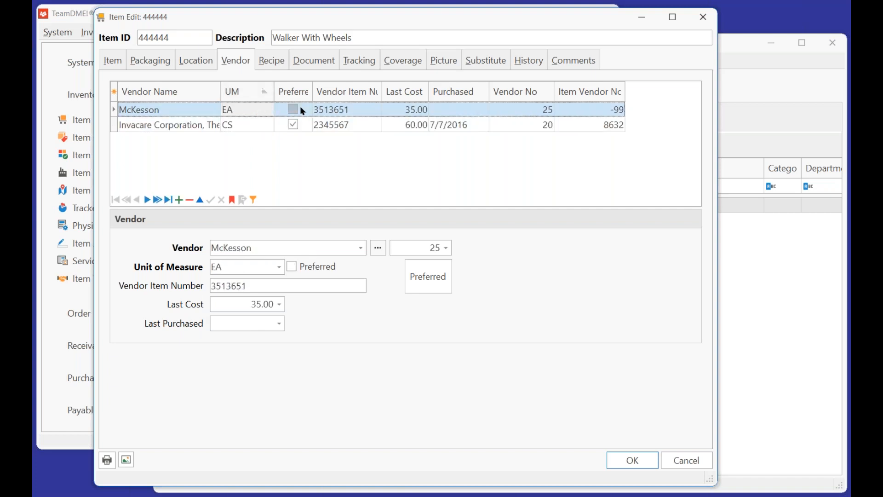
click(429, 280)
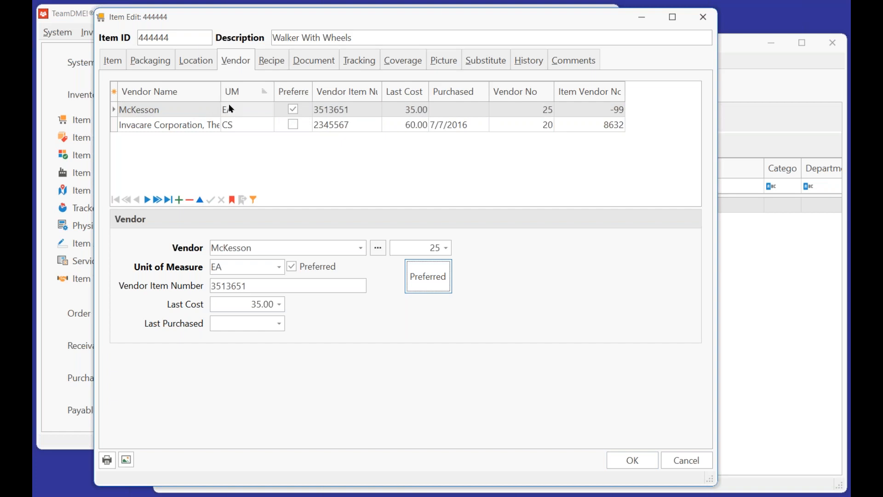
click(252, 121)
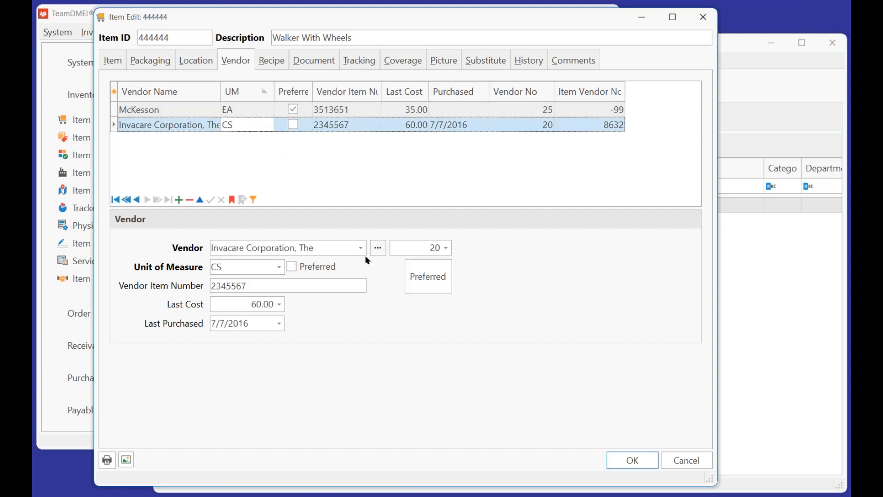
click(431, 277)
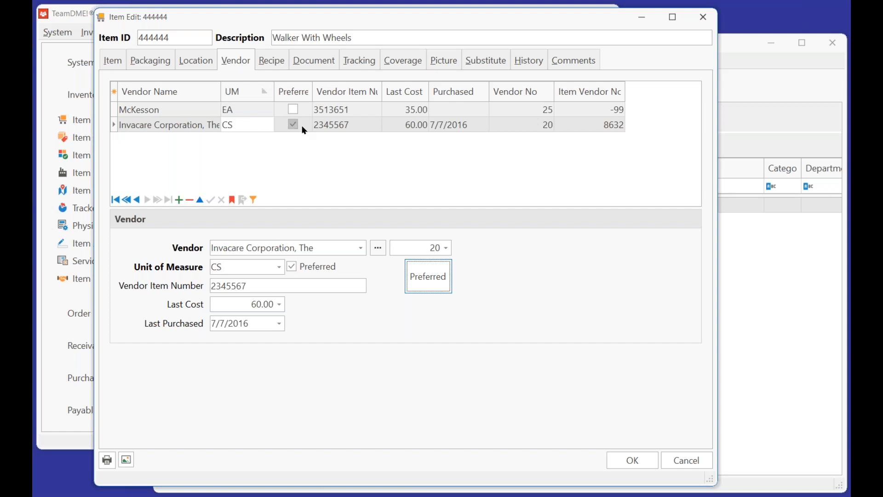
Keep and save the changes to the Walker With Wheels item, and close the item list.
click(704, 21)
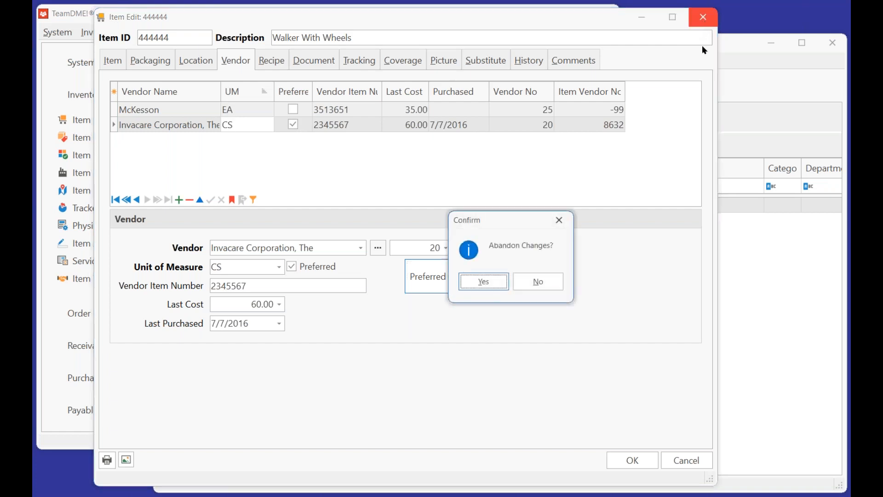
click(537, 286)
click(627, 453)
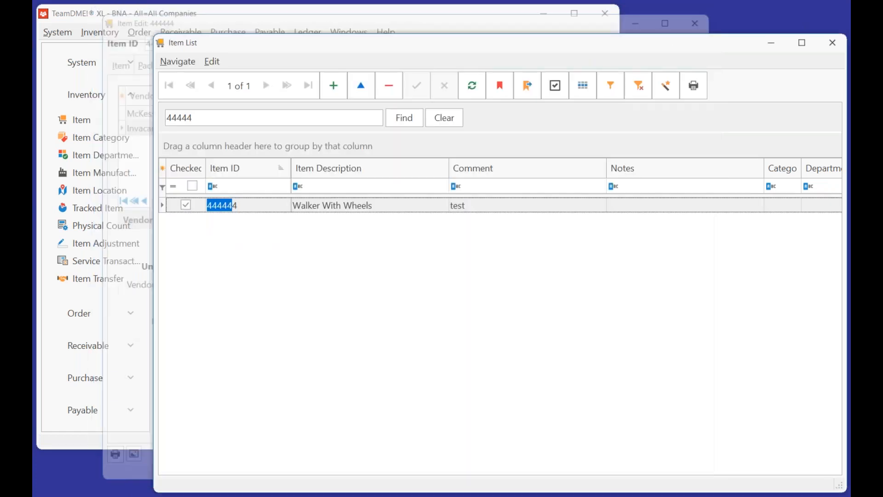
click(180, 61)
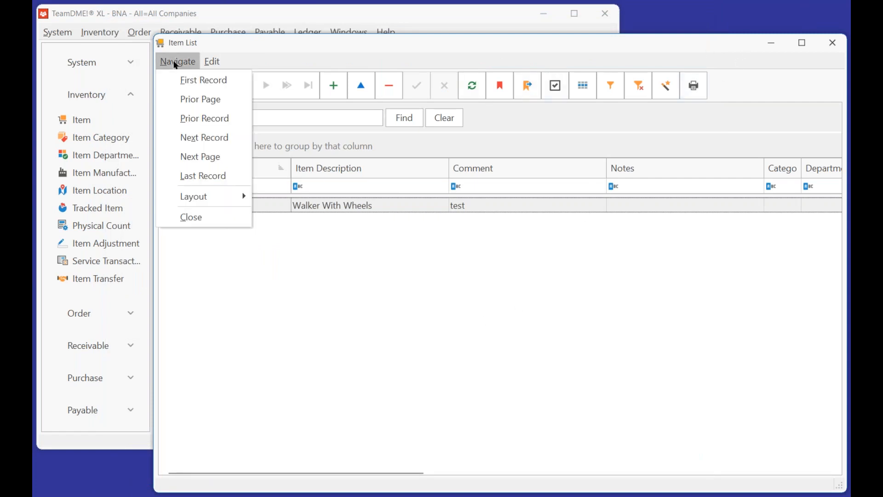
click(204, 222)
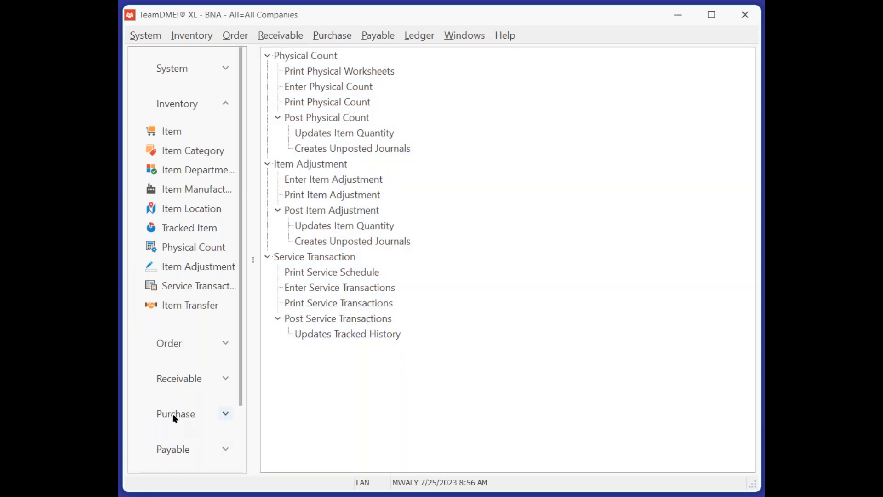
Open the purchase order list and start a new purchase order.
click(174, 416)
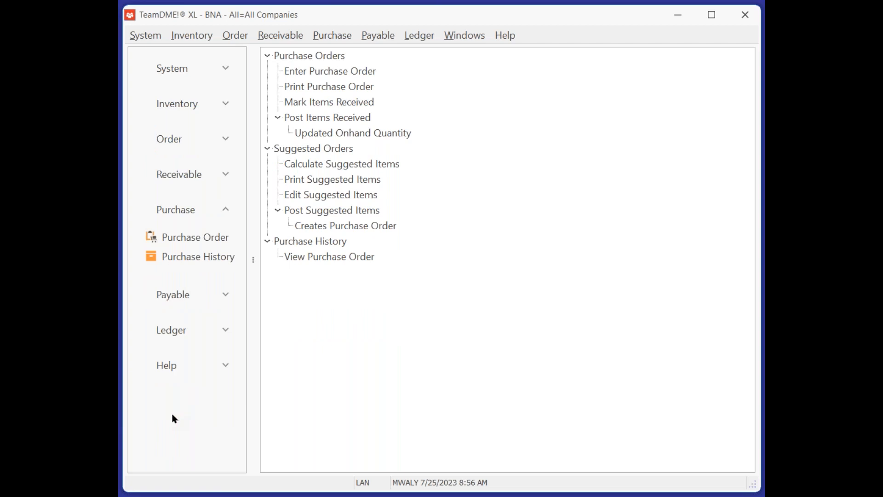
click(181, 238)
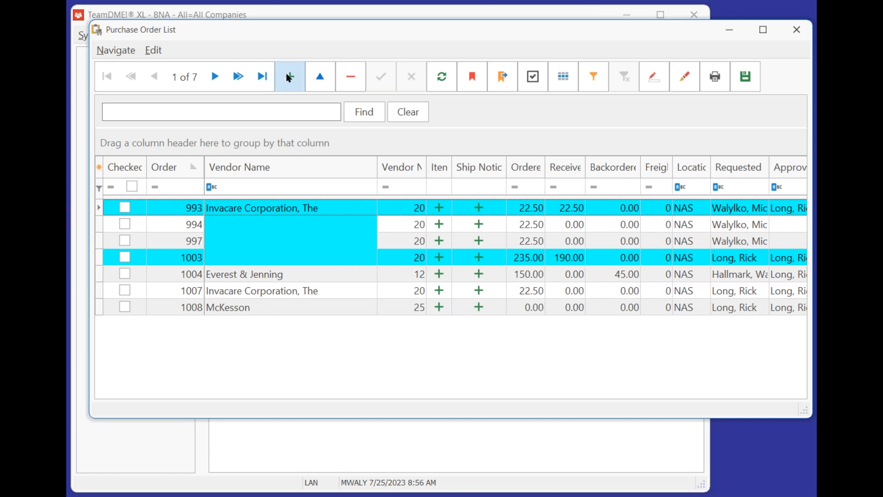
click(287, 75)
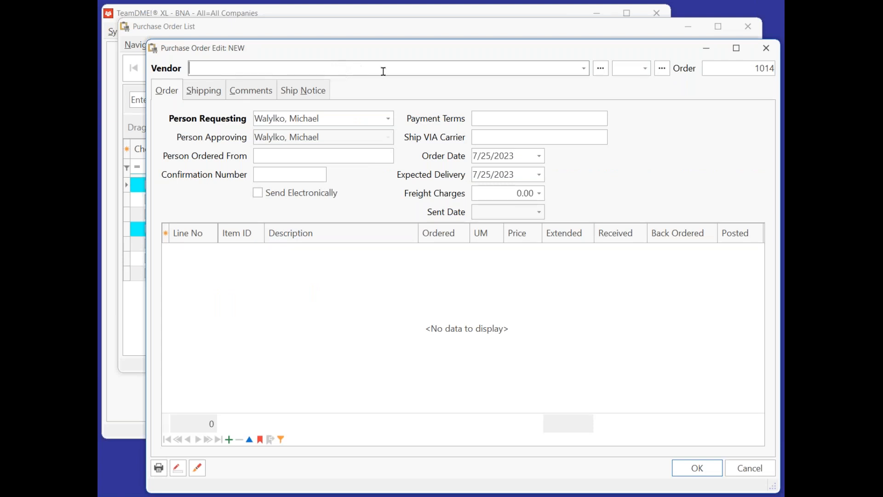
Search the full vendor list for "Inv" from the new purchase order and open the Invacare Corporation vendor record.
click(585, 69)
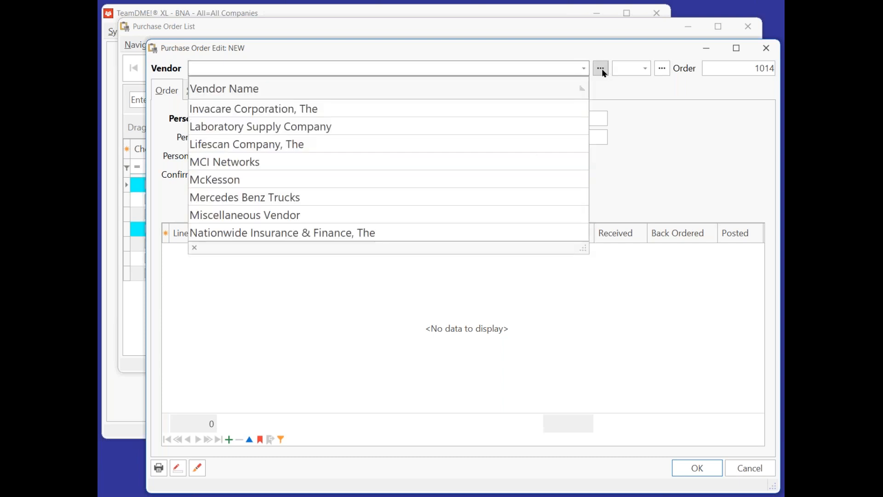
click(601, 68)
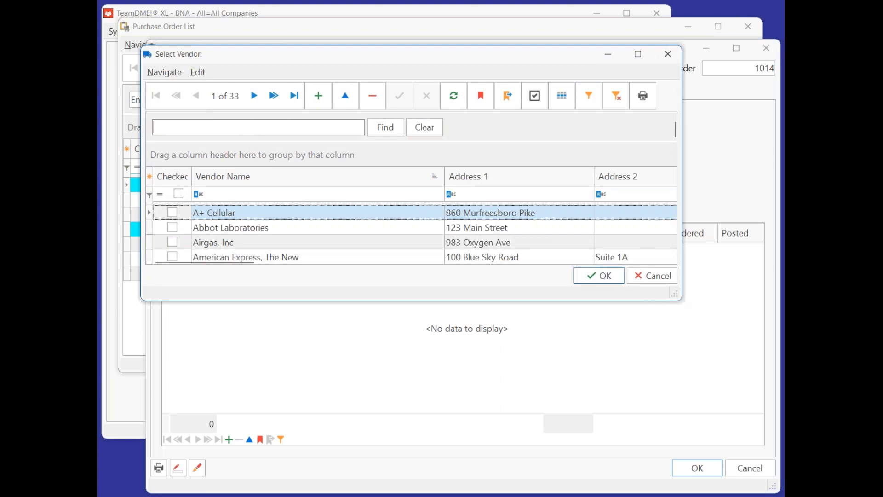
click(258, 126)
text(Inv)
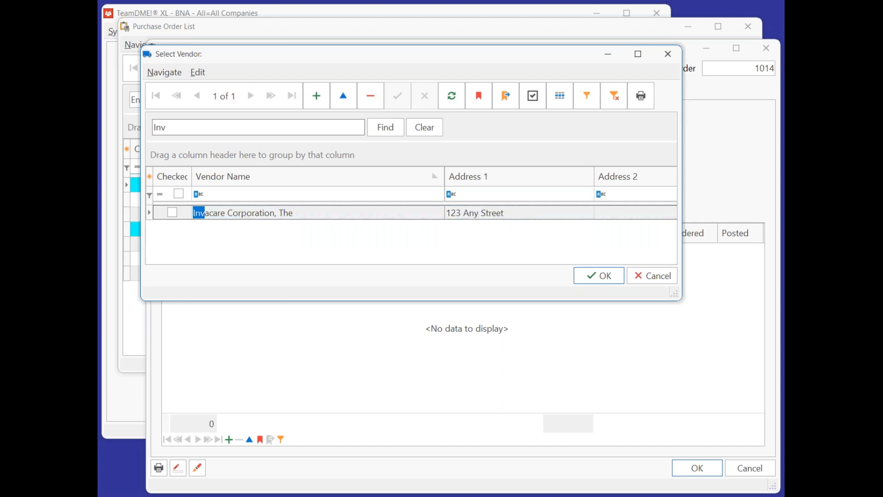
click(343, 99)
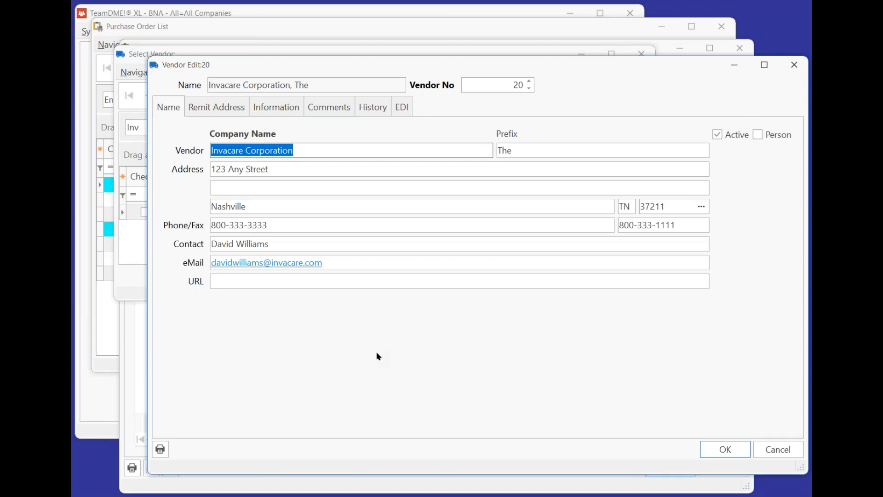
Compare the Invacare vendor's main name and address details with its remit address fields.
click(218, 109)
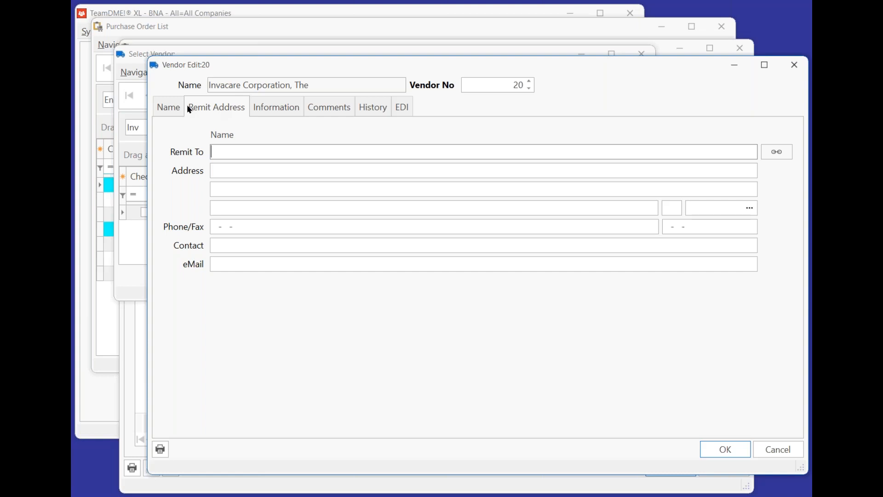
click(161, 106)
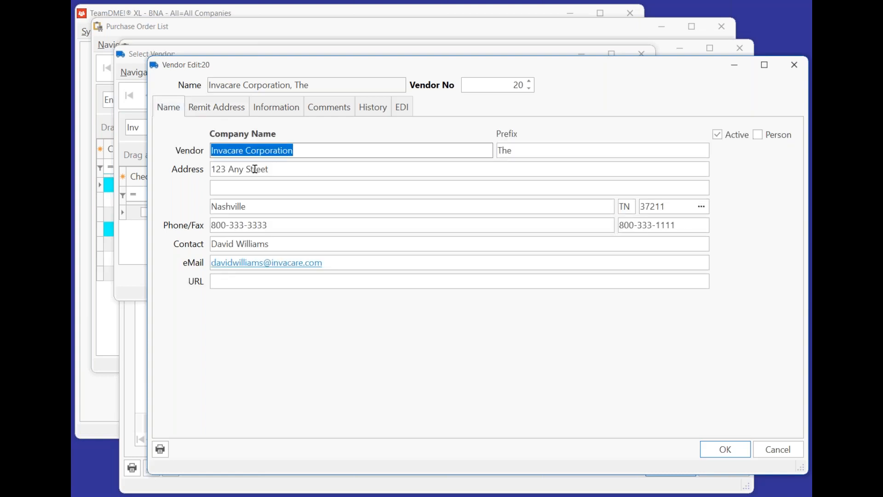
click(227, 111)
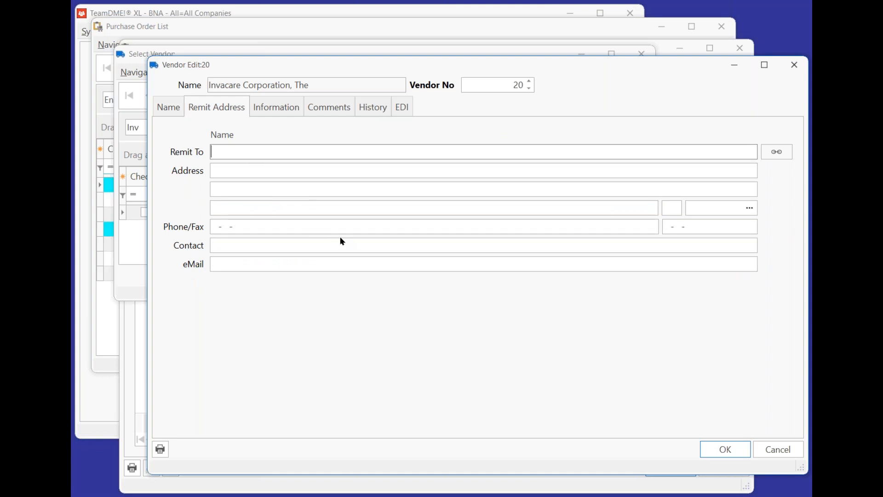
Examine the vendor's account number, discount and purchase terms, ship method, lead days and purchase order message, and view its comments.
click(281, 106)
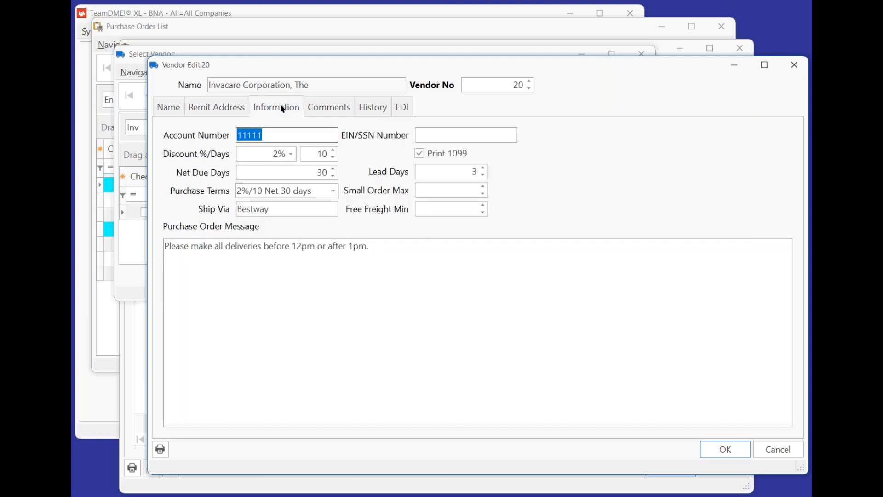
drag(265, 135, 231, 134)
click(255, 151)
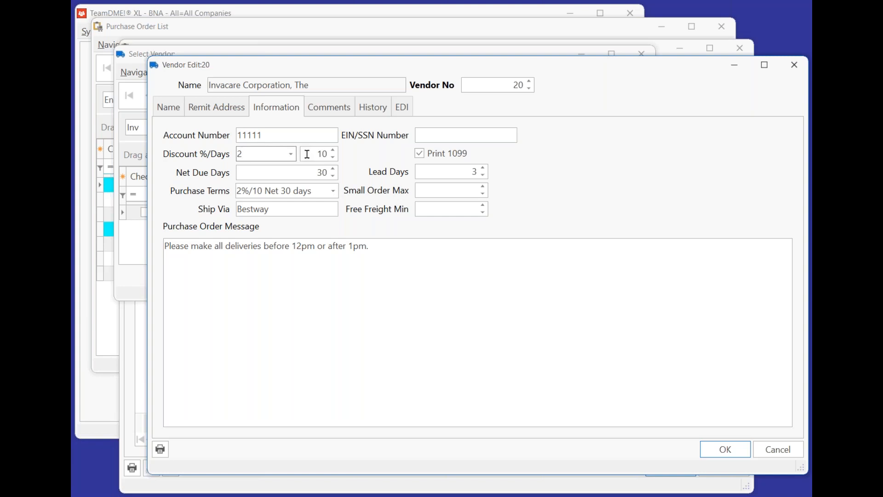
click(310, 316)
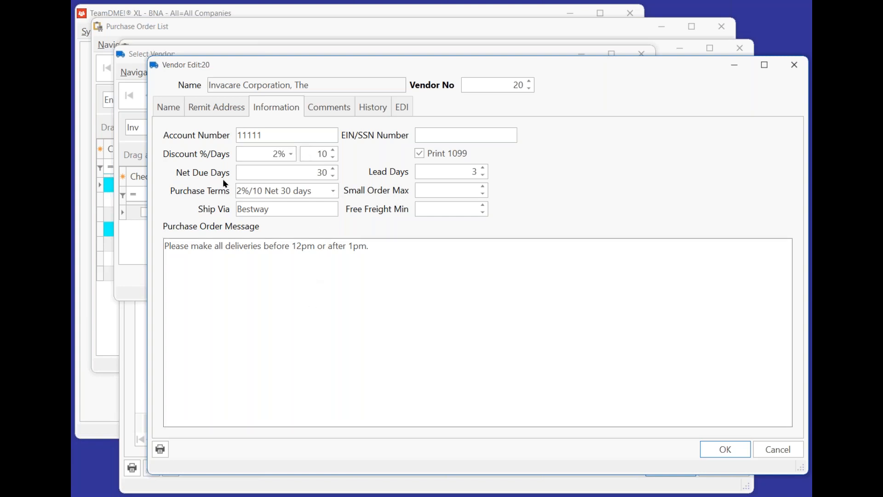
drag(277, 208, 223, 209)
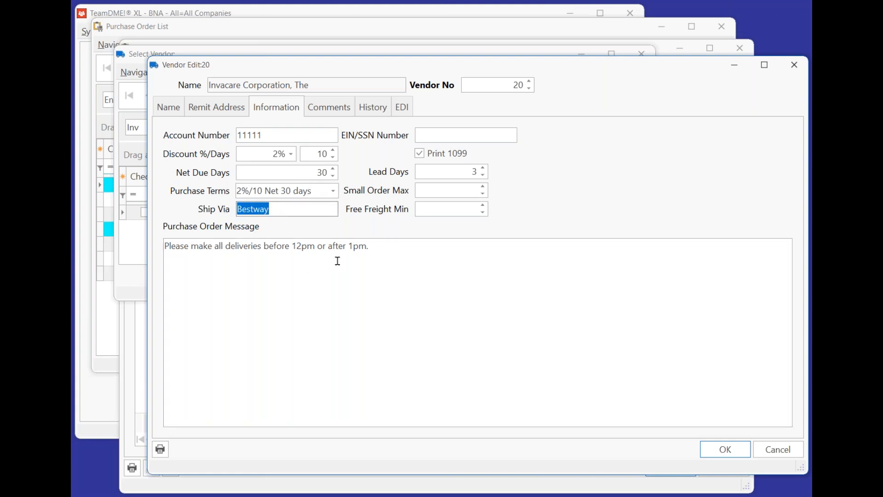
click(430, 171)
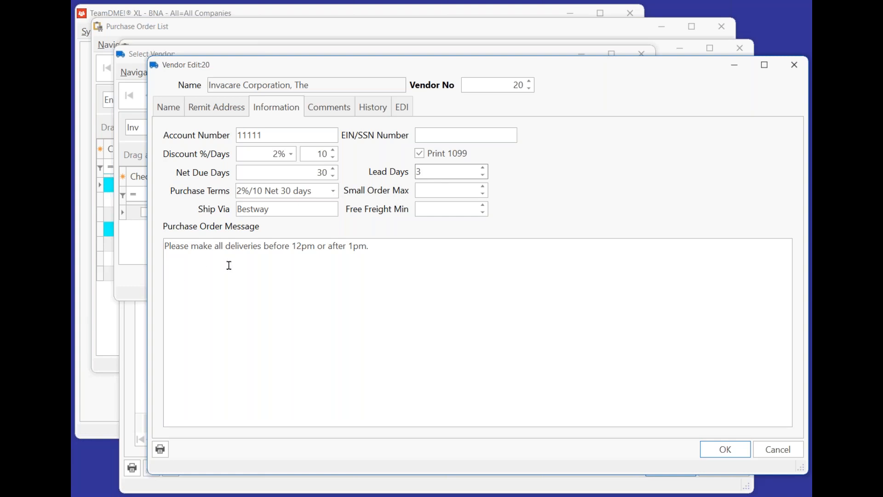
drag(373, 250, 152, 242)
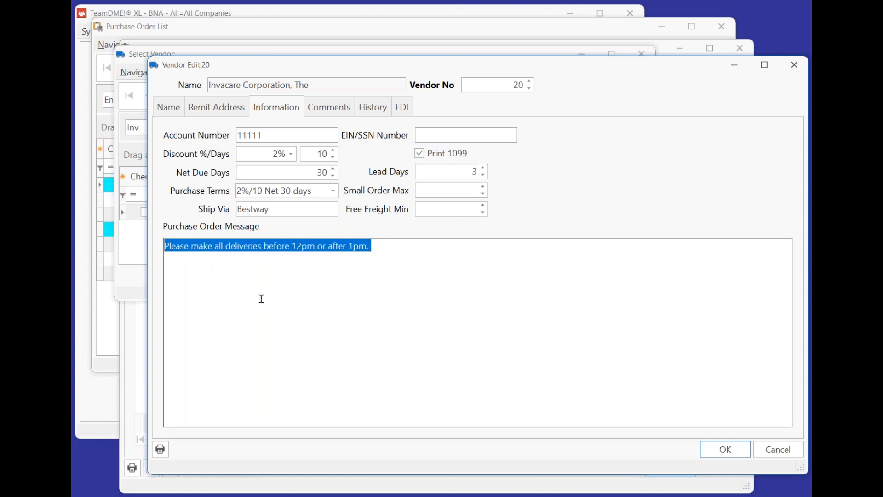
click(331, 109)
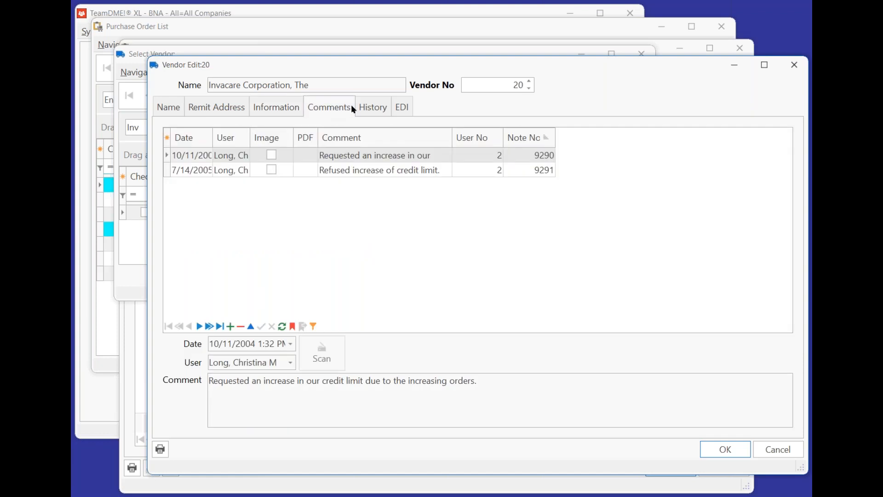
Examine the Invacare vendor's invoice and payment history and its EDI submitter and receiver IDs.
click(372, 108)
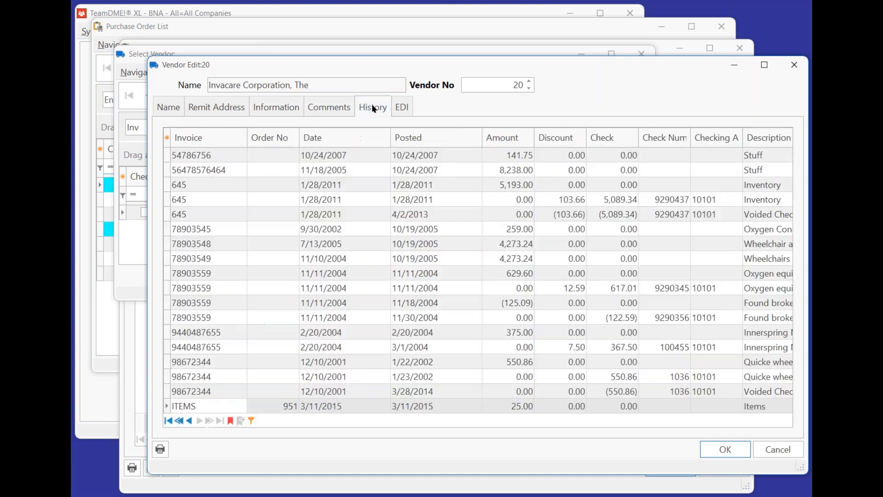
click(405, 111)
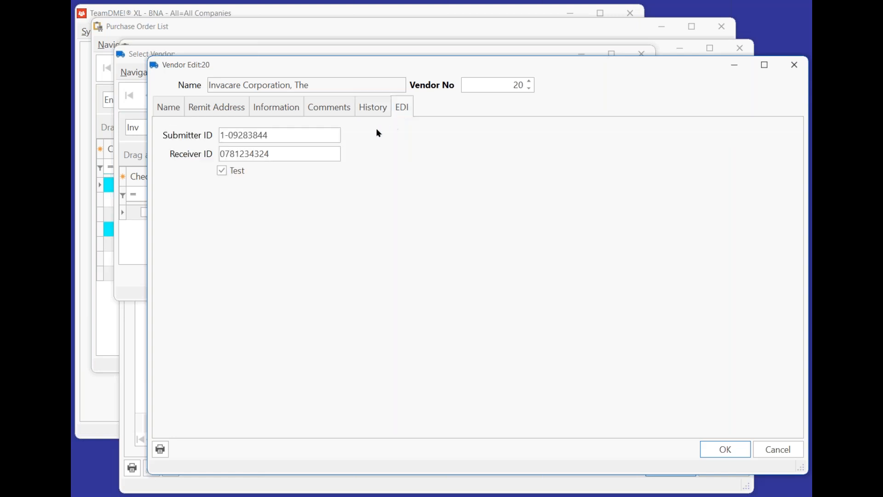
drag(278, 135, 220, 134)
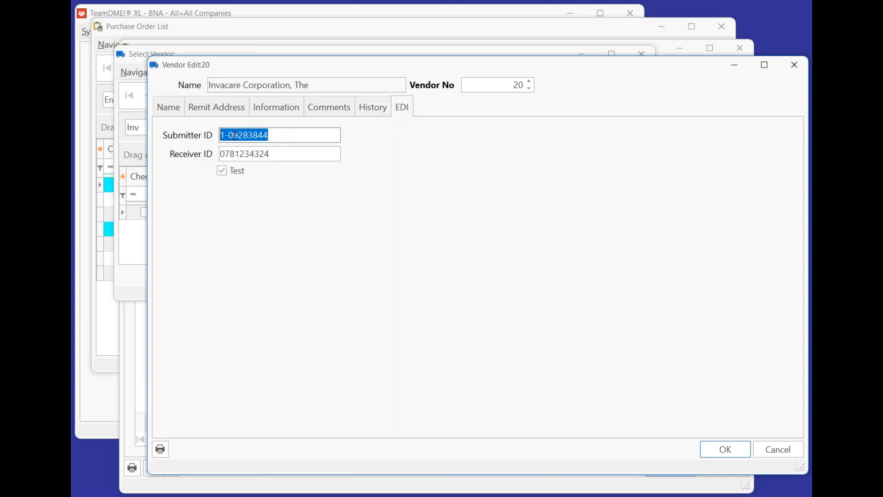
double_click(282, 152)
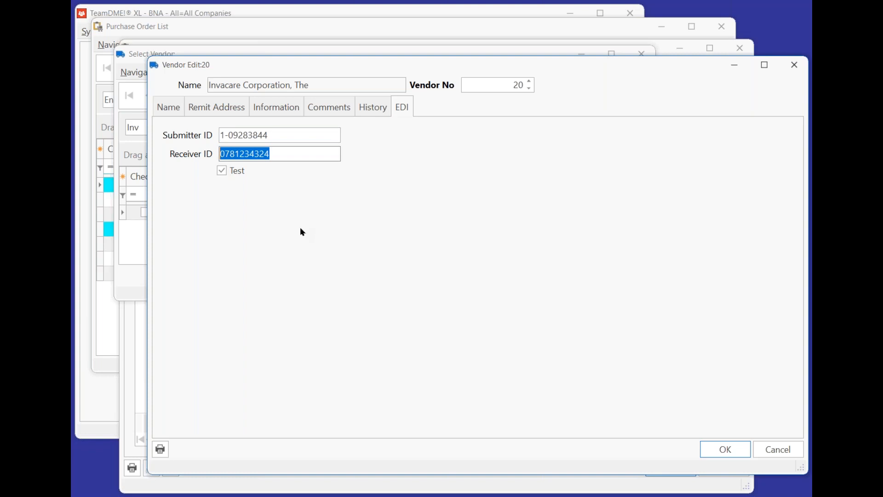
Close the vendor record with its details accepted and select Invacare Corporation, The as the purchase order's vendor.
click(728, 449)
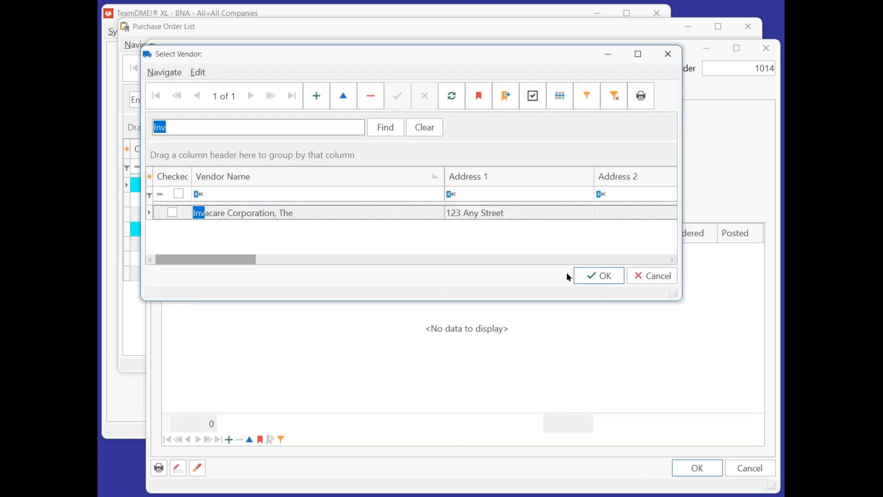
click(600, 275)
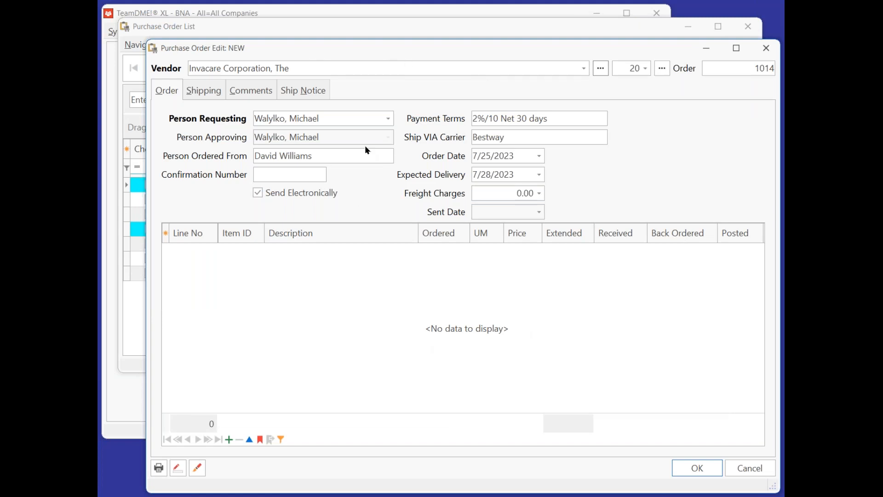
Check the requesting, approving and ordered-from persons and the confirmation number, and turn off electronic sending for the order.
drag(328, 117, 247, 119)
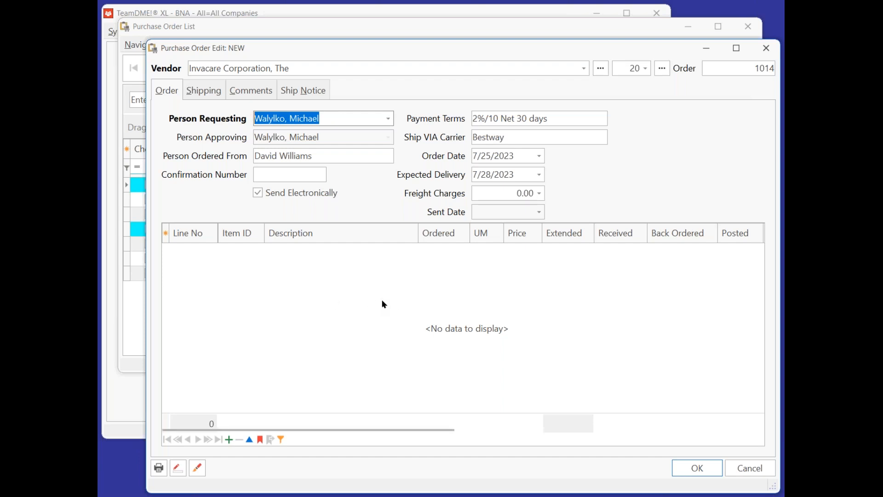
drag(335, 136, 246, 141)
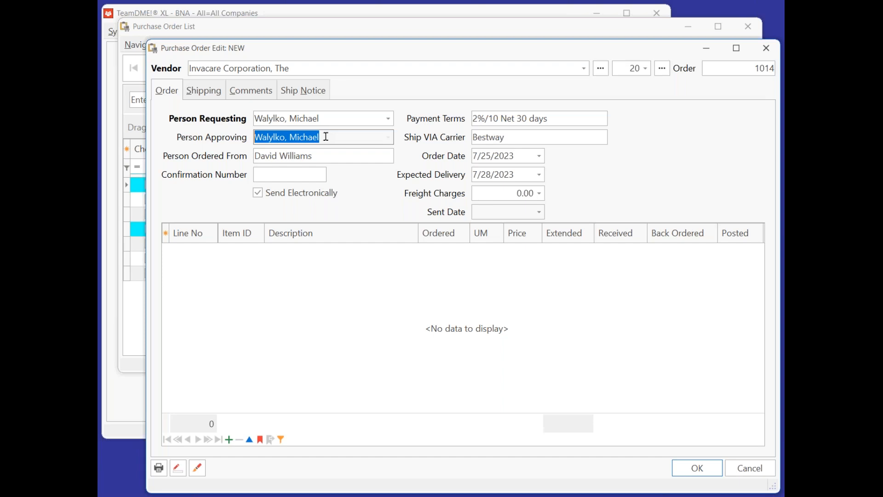
key(Tab)
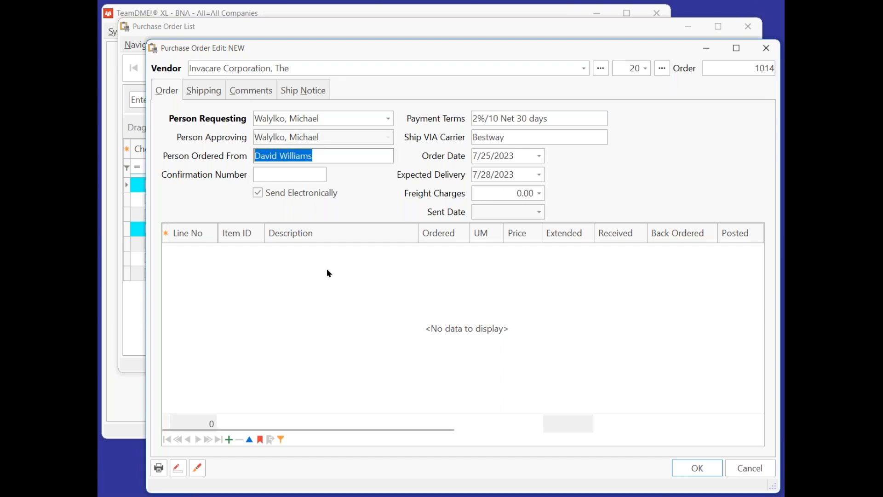
click(279, 175)
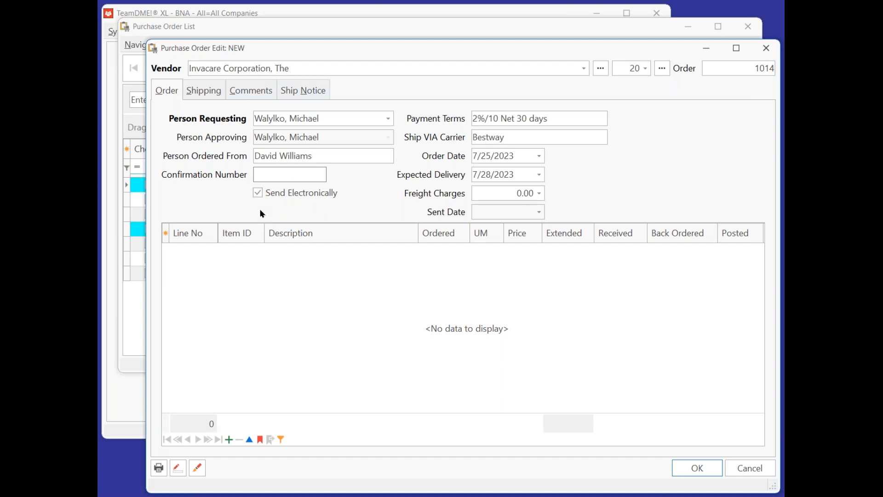
click(257, 192)
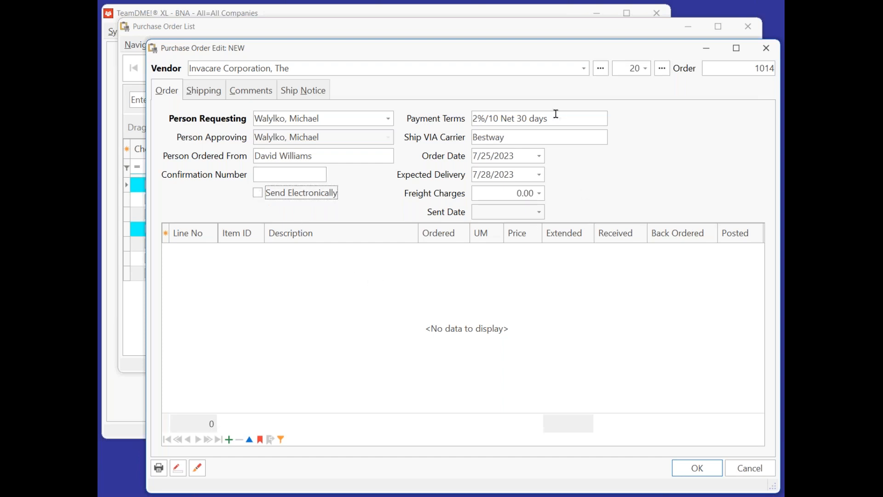
Review the order's payment terms, ship carrier, order date, expected delivery date, freight charges and sent date.
drag(554, 118, 461, 116)
drag(508, 131, 441, 135)
click(514, 156)
drag(514, 156, 449, 154)
drag(526, 174, 459, 171)
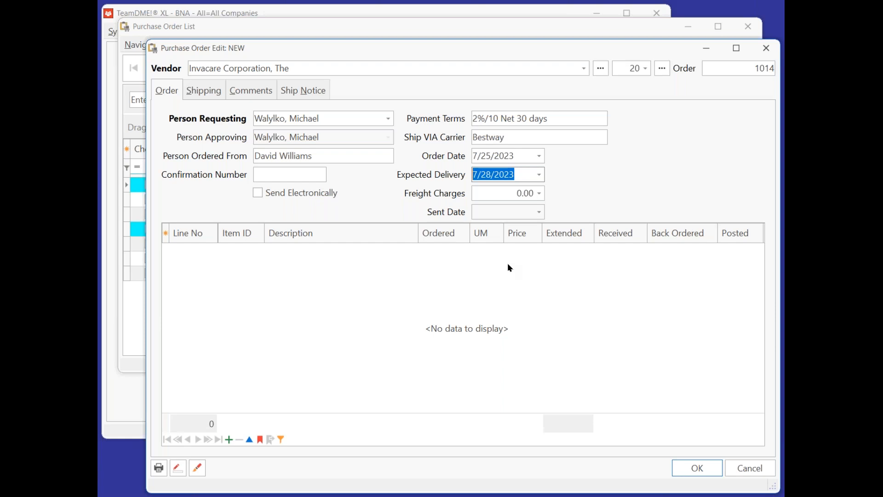
click(496, 191)
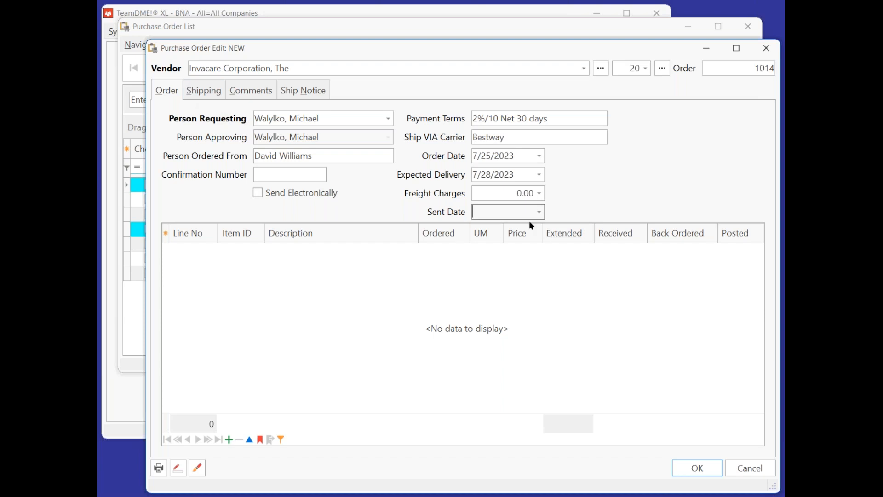
Start an order line for item 444444, Walker With Wheels, with a quantity of 2 cases (CS).
click(228, 440)
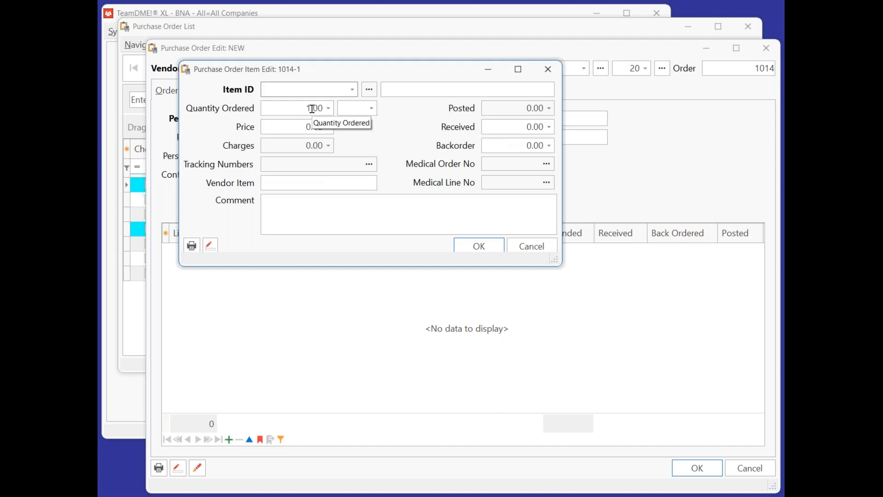
text(444444)
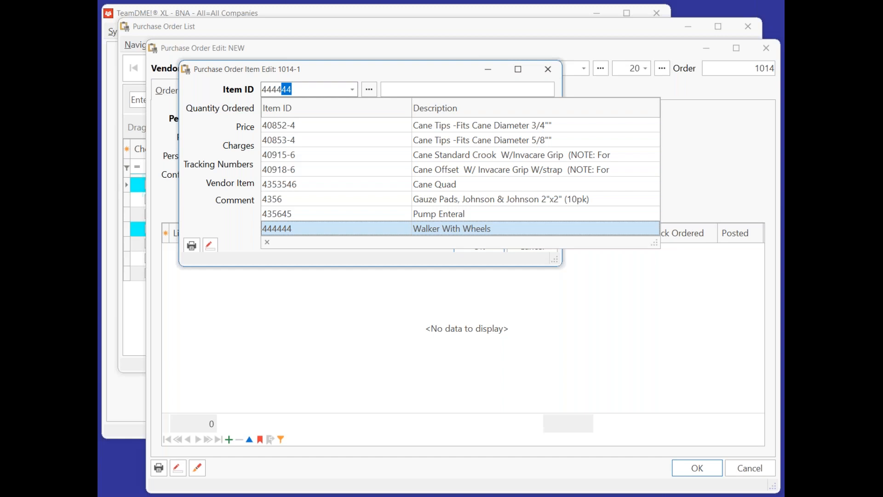
key(Return)
key(Tab)
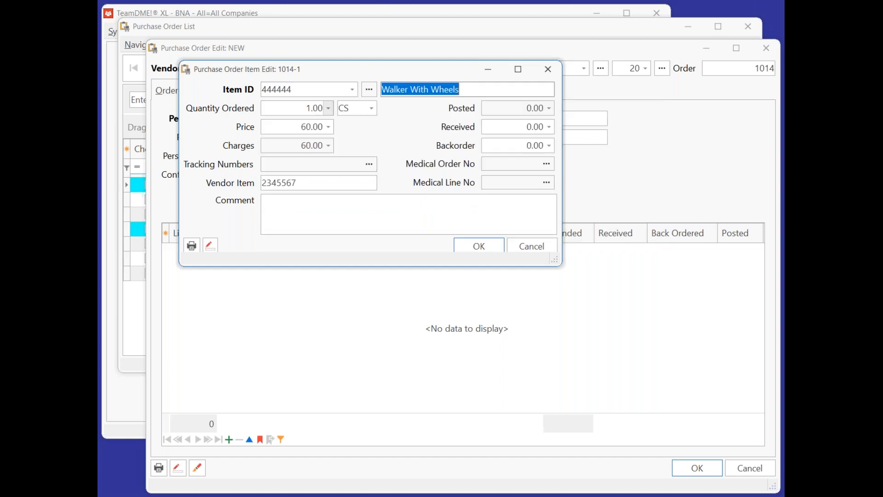
click(372, 109)
click(292, 108)
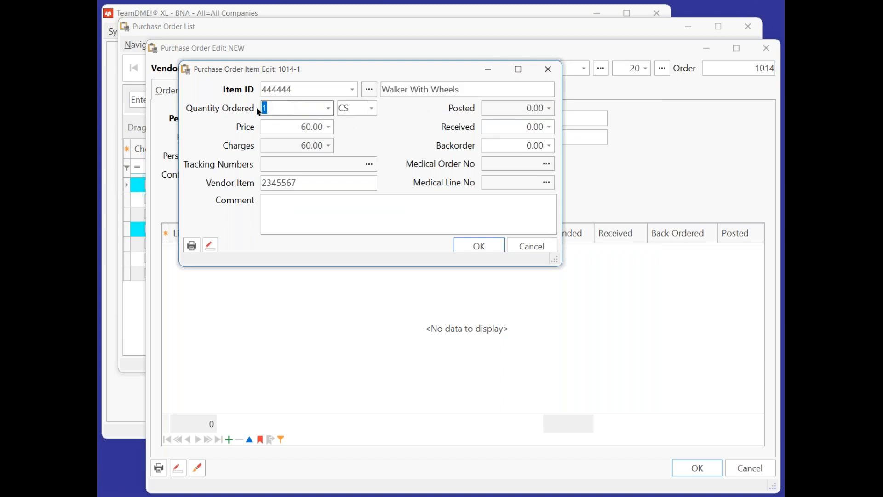
text(2)
key(Tab)
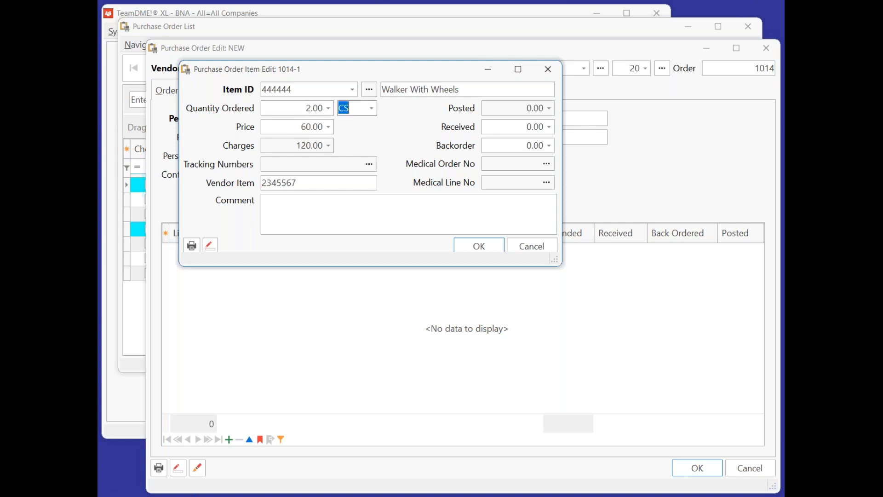
Check the walker line's price, vendor item number and comment field, and save the line to the order.
click(286, 122)
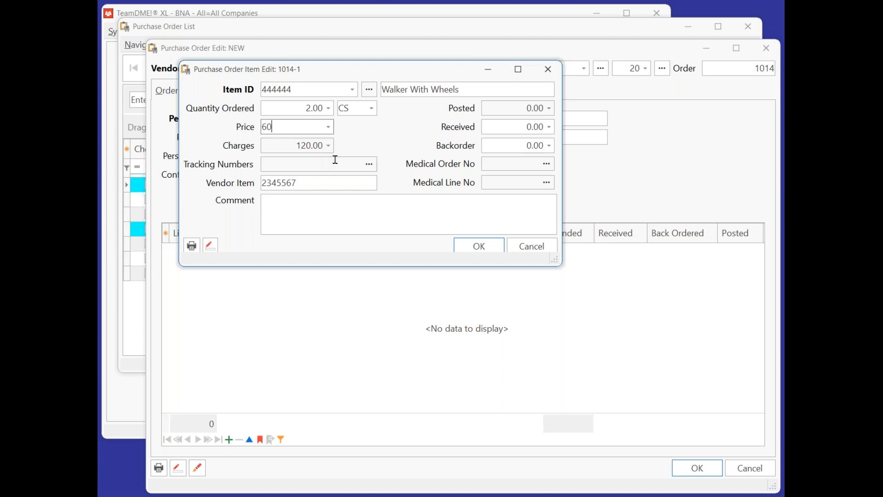
click(304, 183)
drag(305, 182, 233, 179)
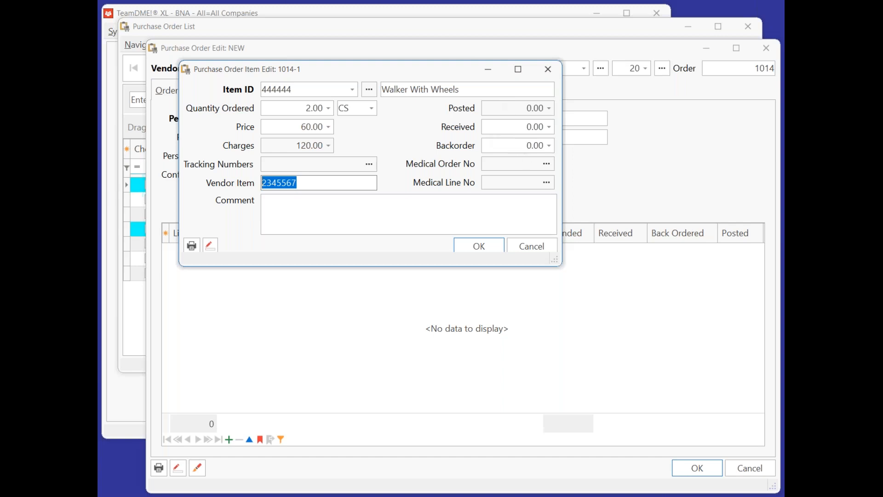
click(313, 209)
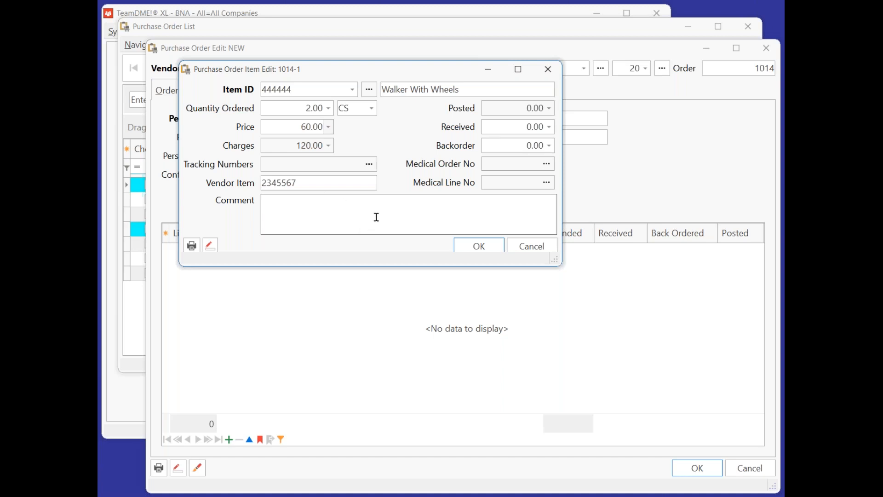
click(483, 248)
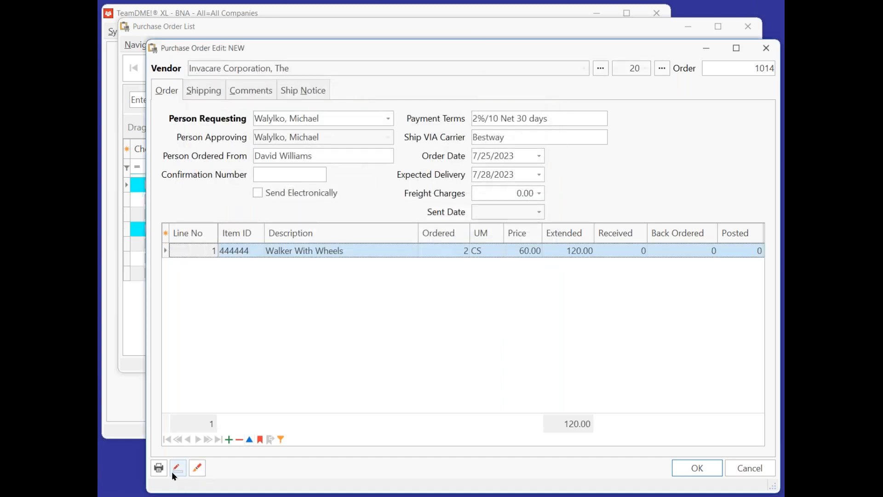
Start a second order line for item 7777777, Test Strips 50/box Prestige, and agree to order it from this vendor.
click(229, 440)
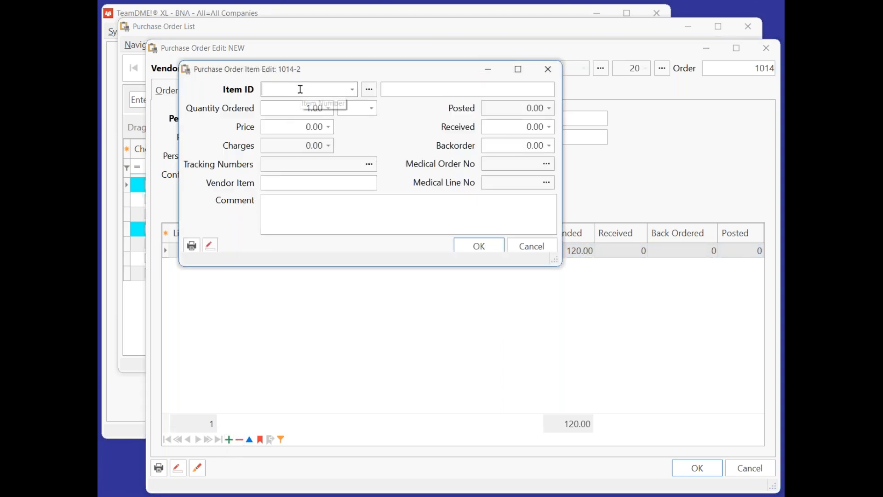
text(7777777)
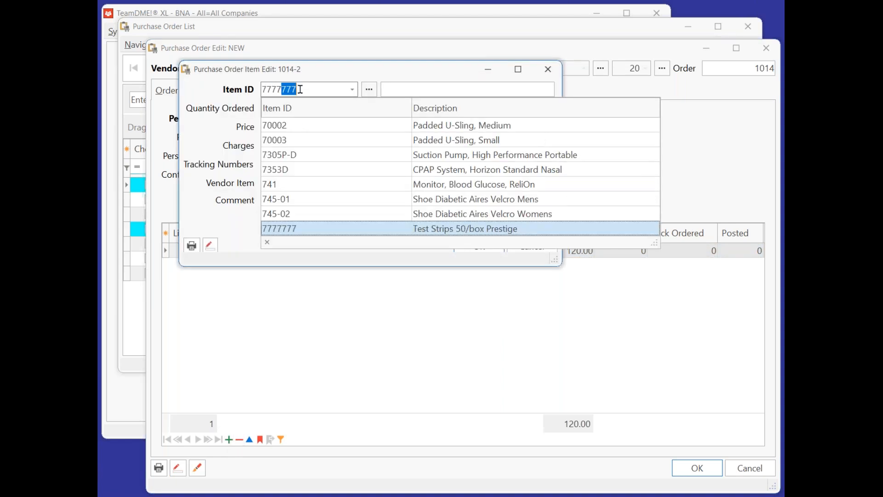
key(Return)
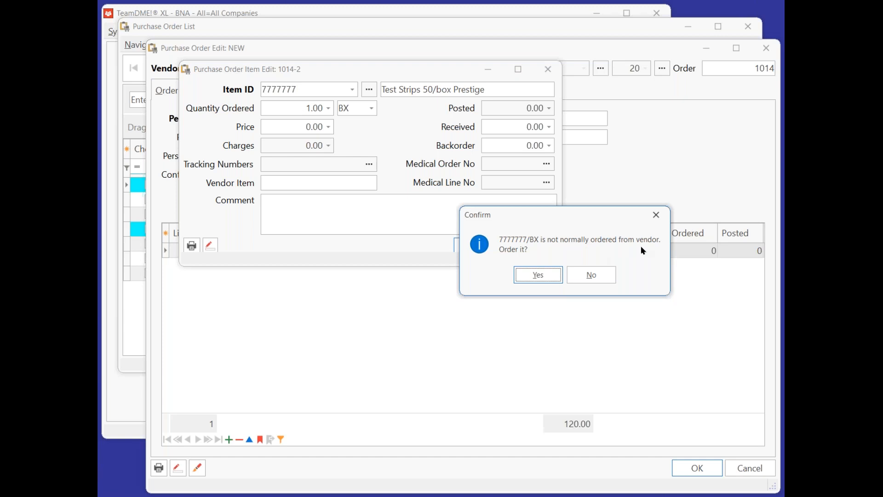
click(542, 275)
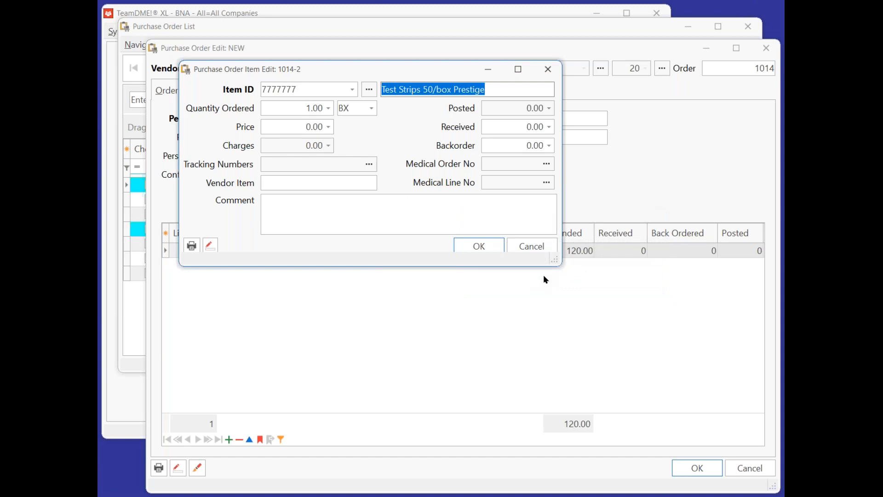
Set the test strips quantity to 3 boxes (BX) and save the line to the order.
click(294, 127)
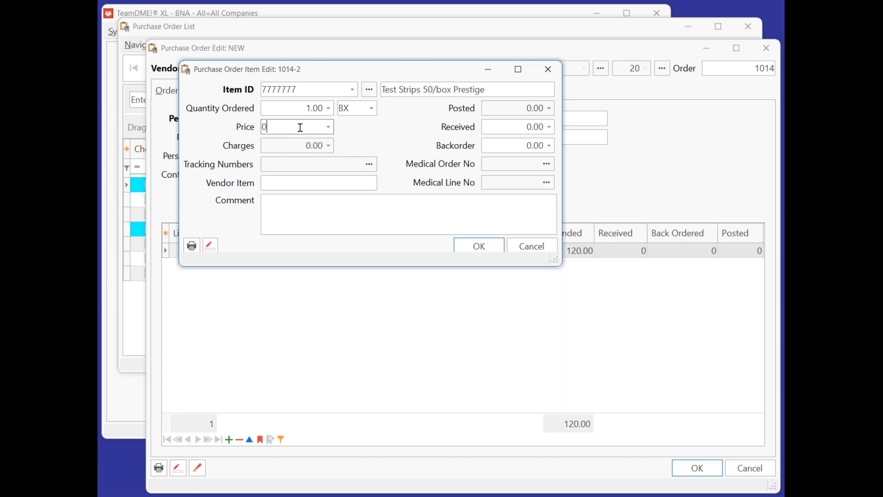
click(294, 109)
drag(293, 108, 247, 113)
text(3)
key(Tab)
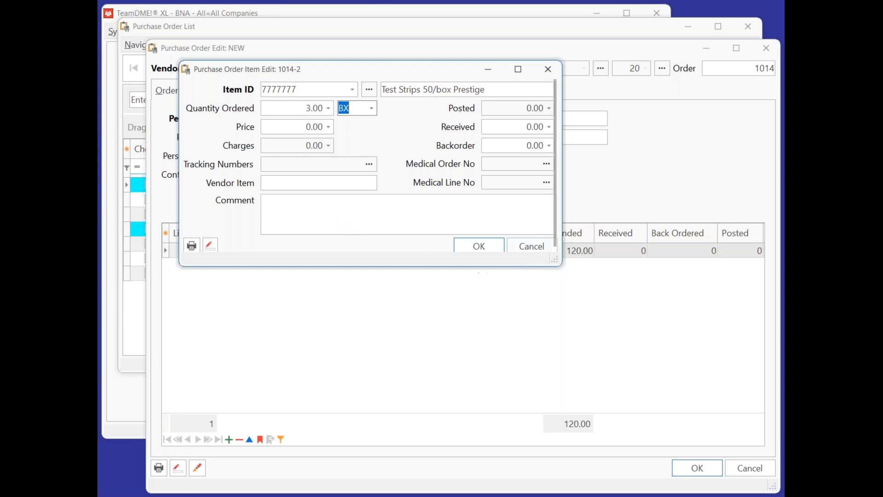
click(466, 246)
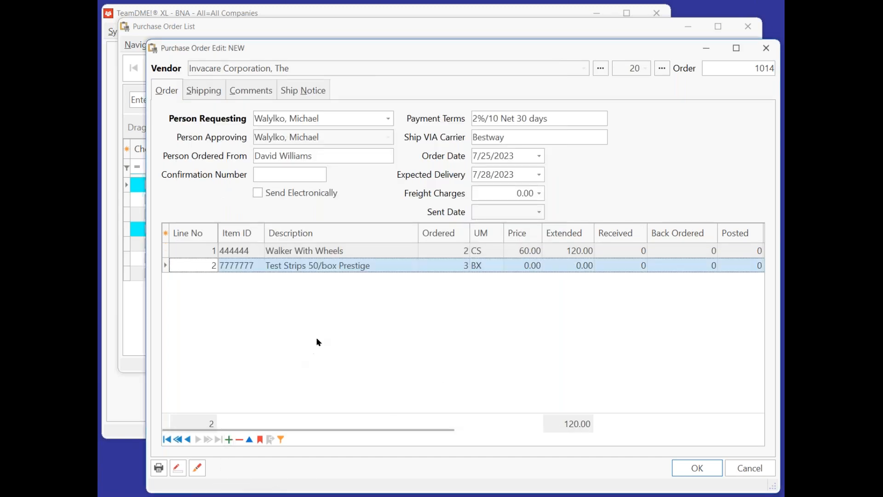
Start a third order line for item A6S, Wheelchair, Standard.
click(229, 439)
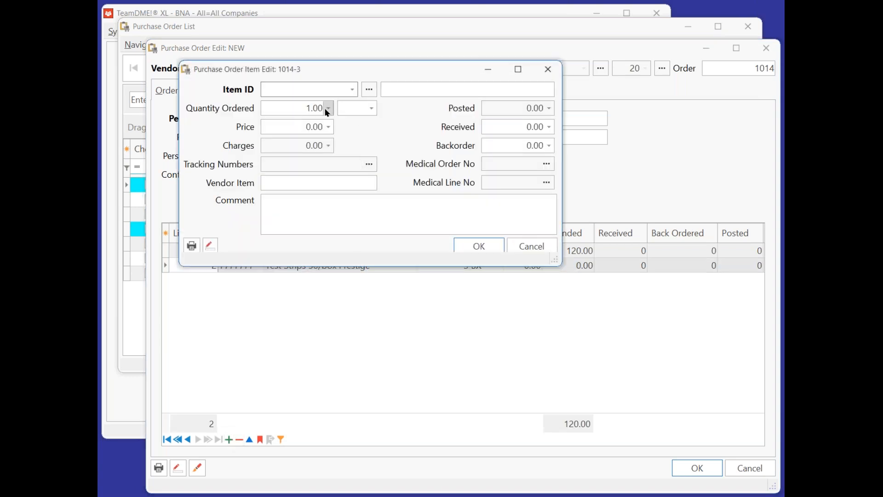
text(A)
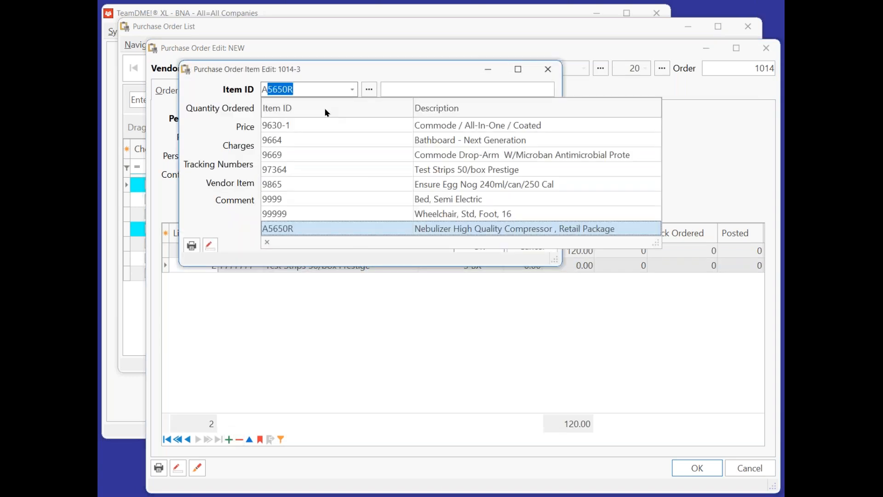
text(6S)
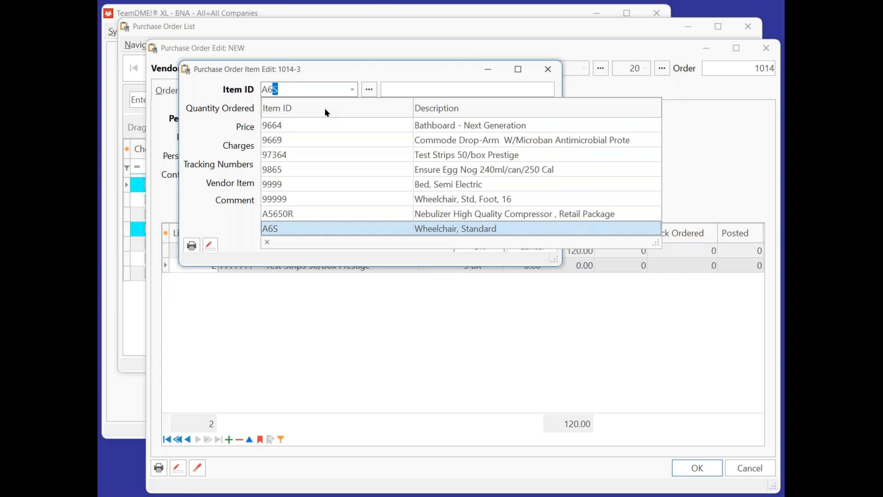
key(Return)
key(Tab)
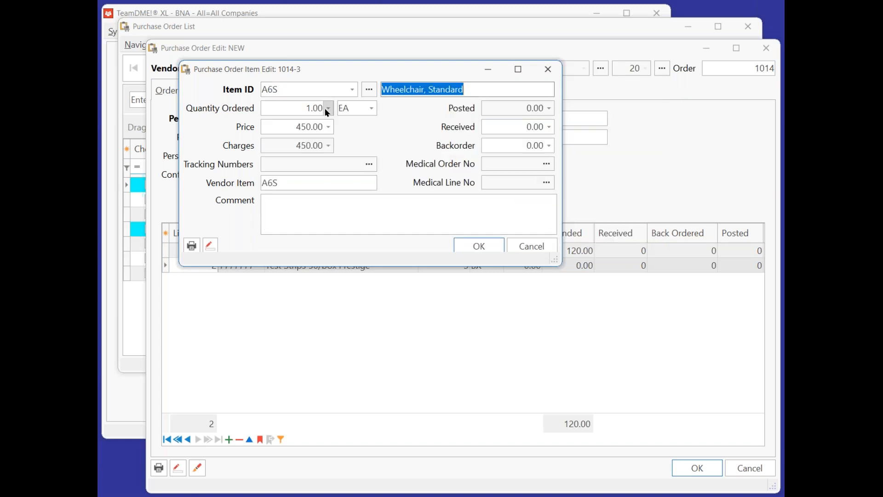
Set the wheelchair quantity to 2 each (EA) and save the line to the order.
click(299, 108)
drag(300, 108, 253, 111)
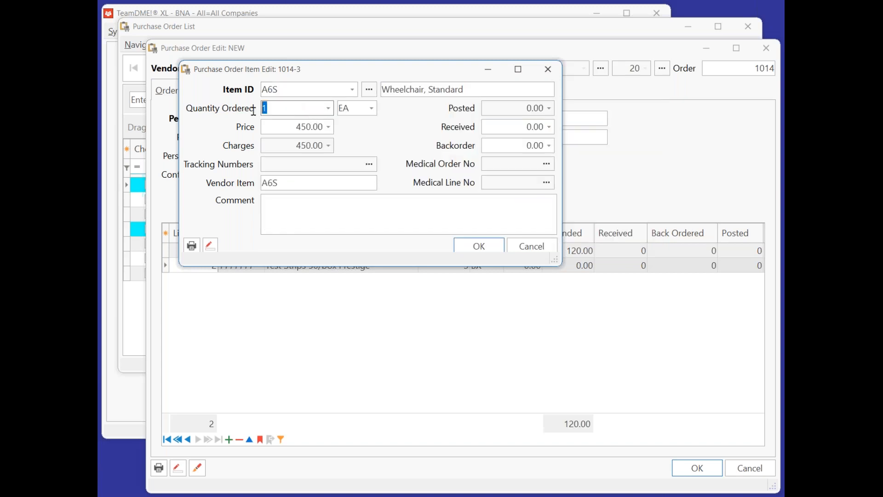
text(2)
key(Tab)
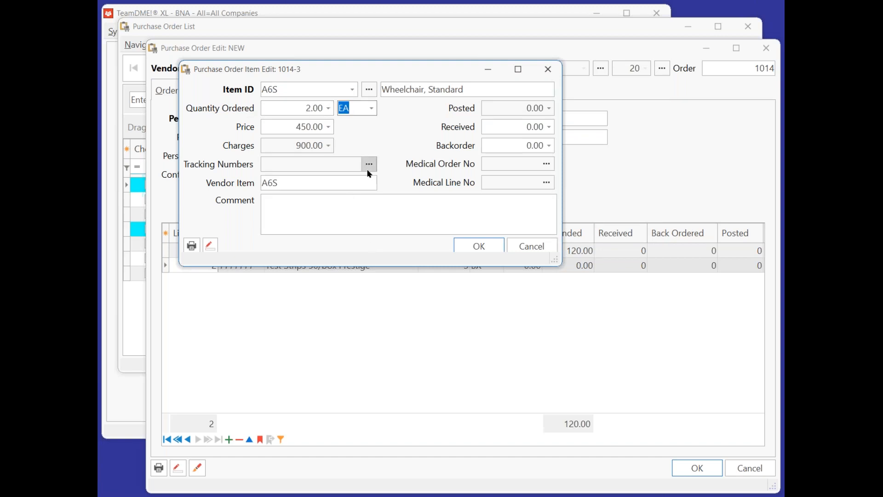
click(483, 245)
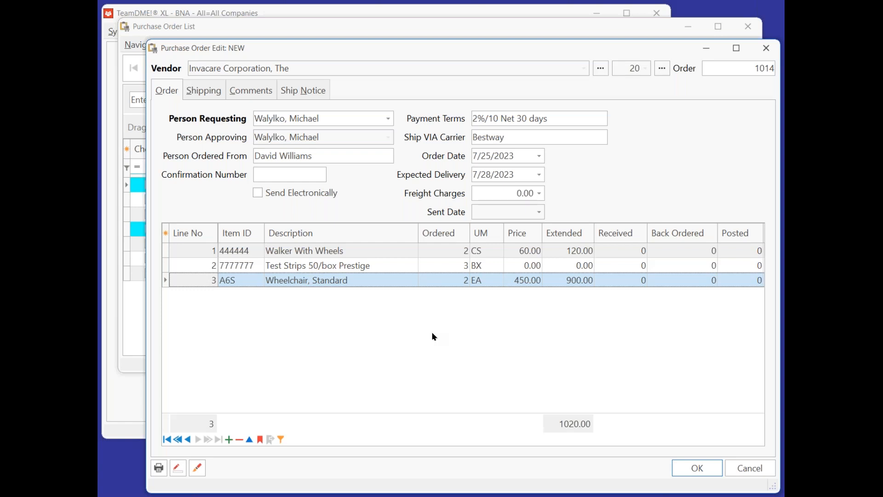
Look up item 5310 in the item list, choose Hospital bed, semi electric, and save it as a fourth order line.
click(229, 440)
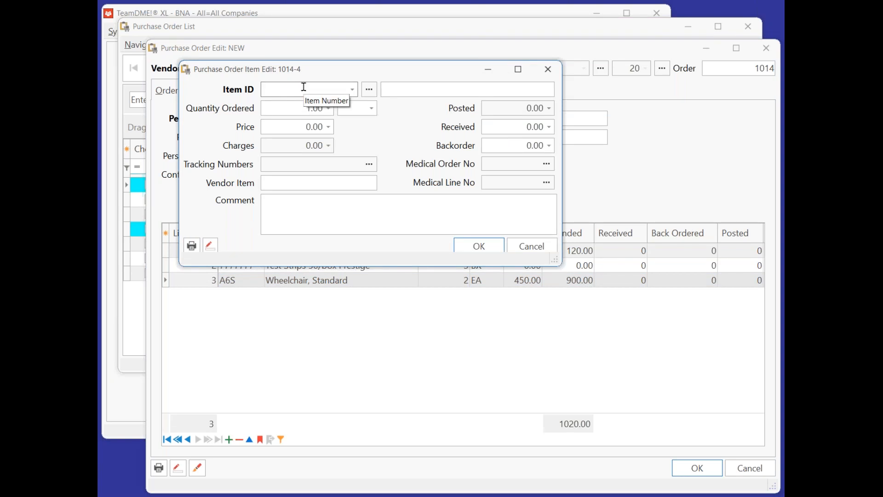
click(369, 90)
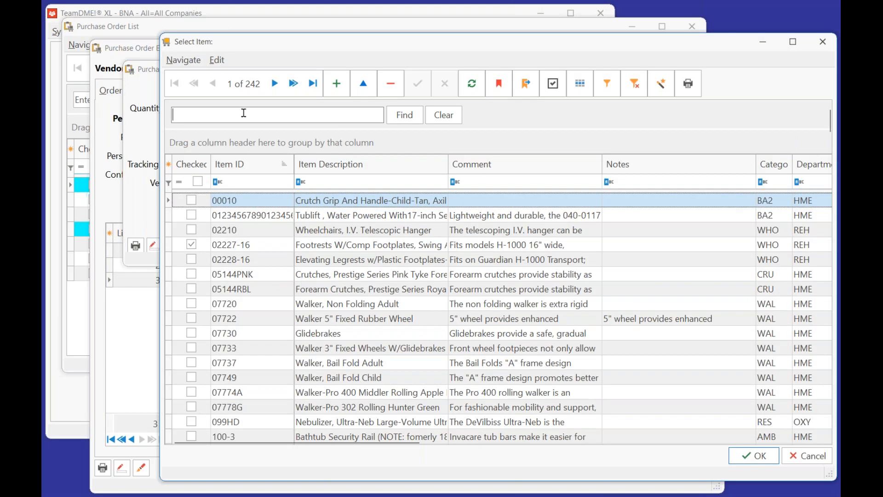
text(5310)
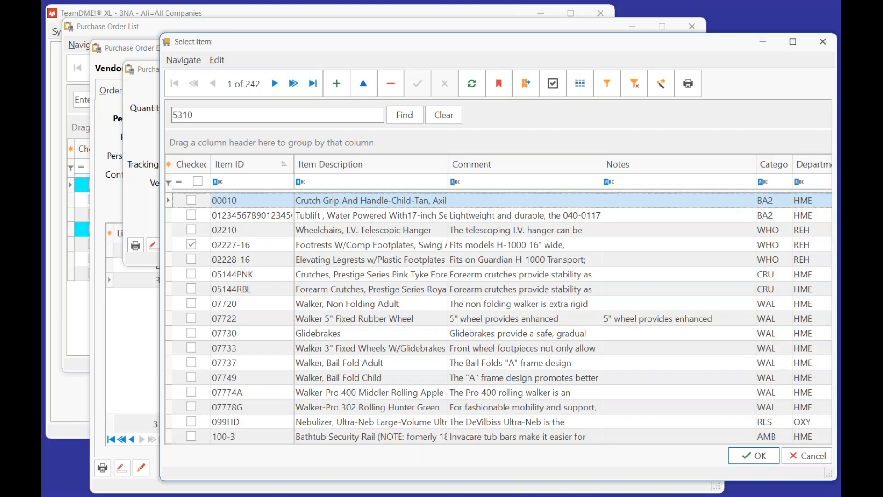
key(Return)
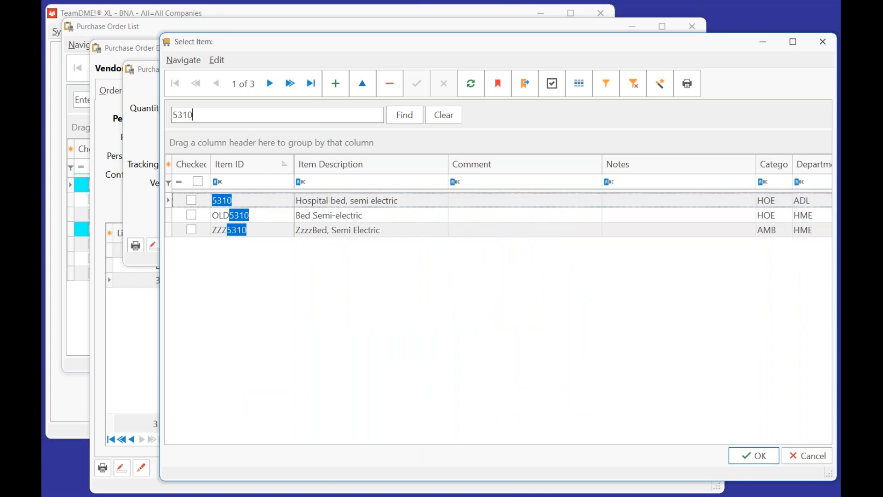
double_click(337, 201)
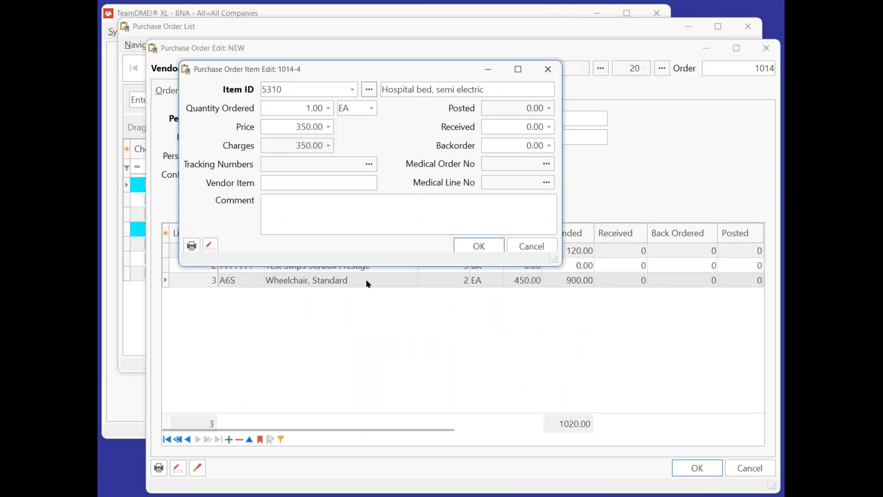
click(278, 126)
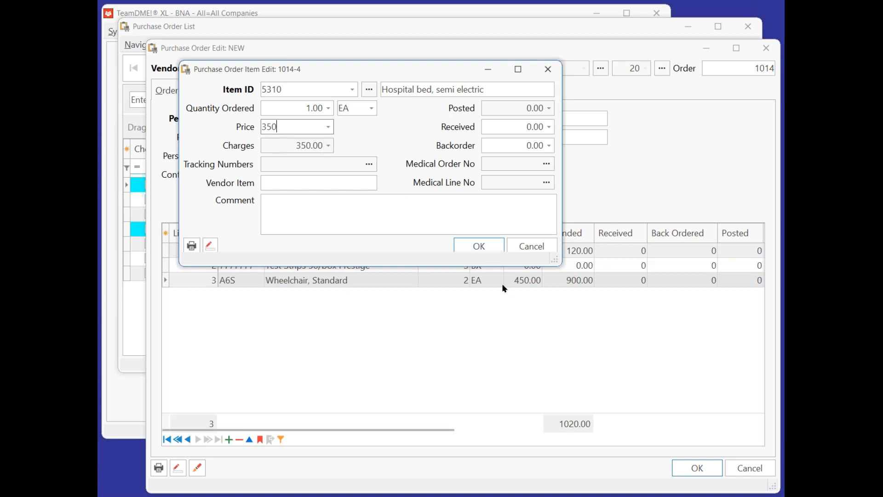
click(488, 249)
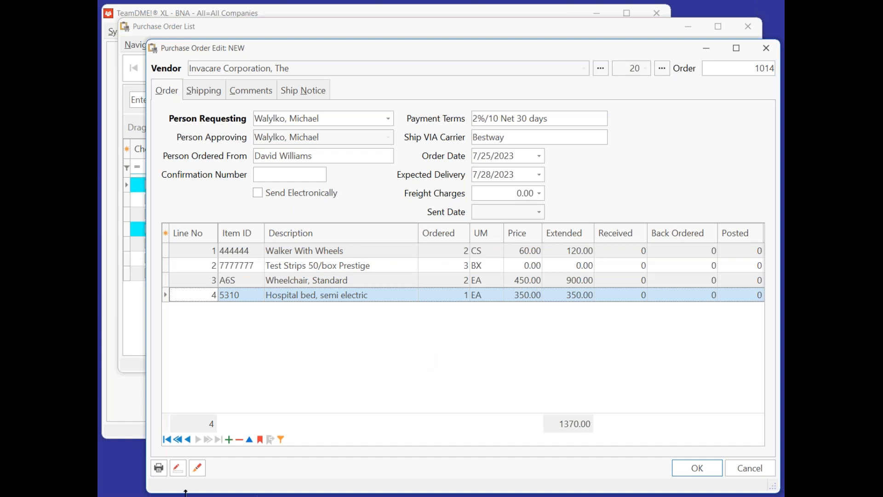
Preview the printed purchase order, close the preview, and confirm that it printed correctly.
click(157, 470)
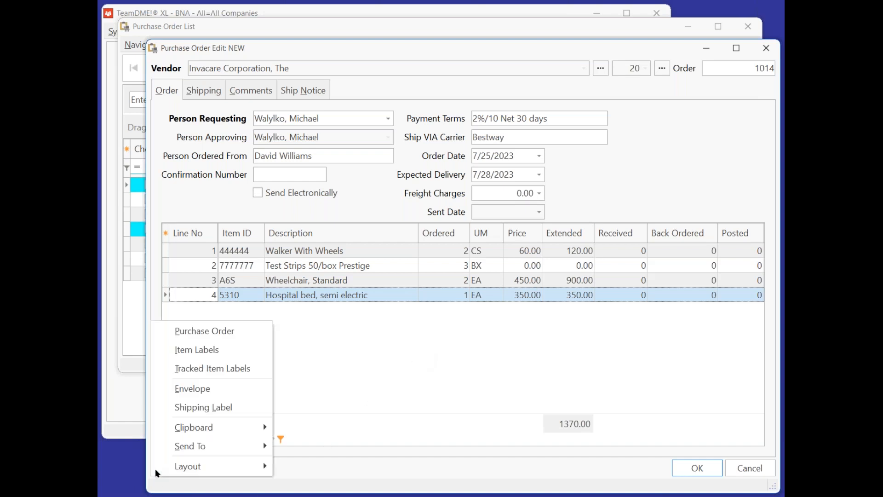
click(200, 331)
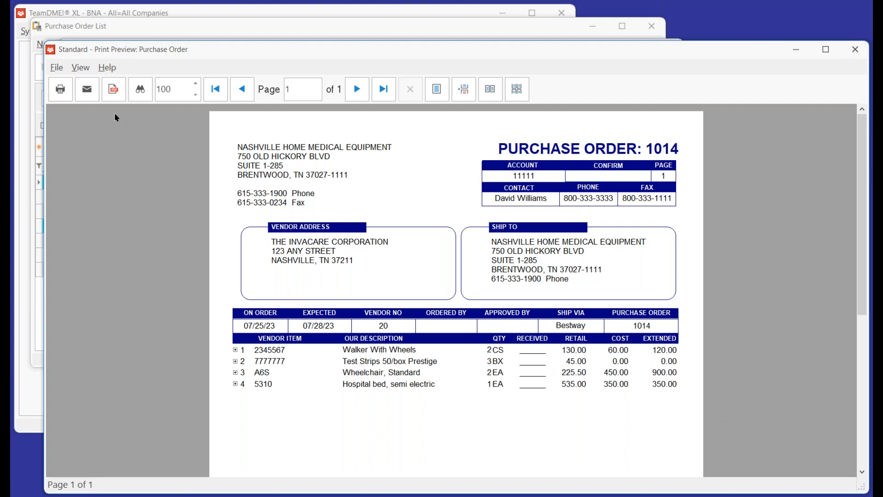
click(55, 67)
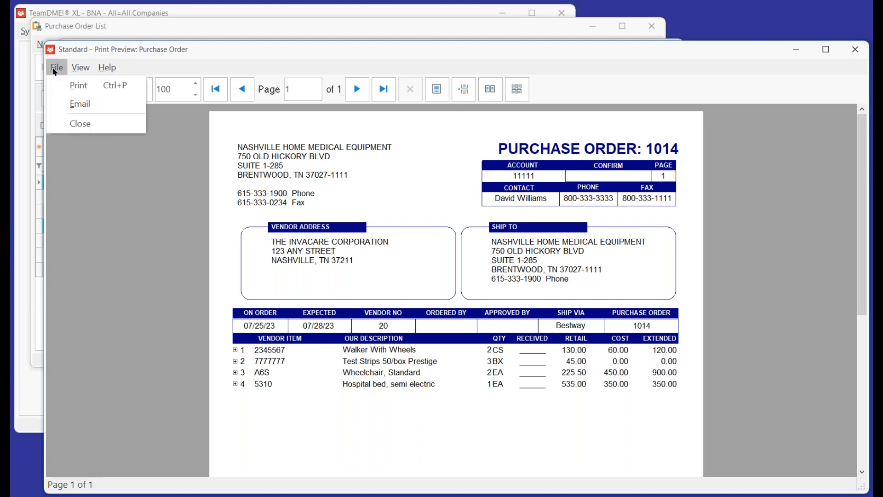
click(59, 121)
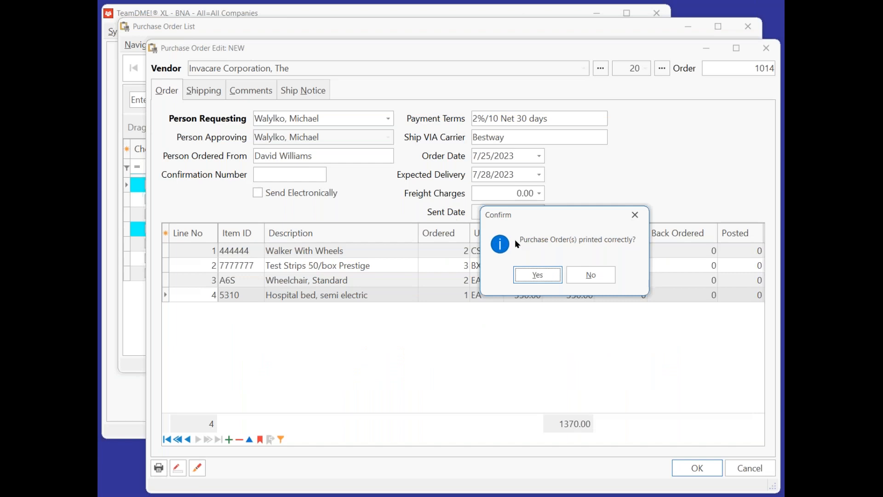
click(546, 278)
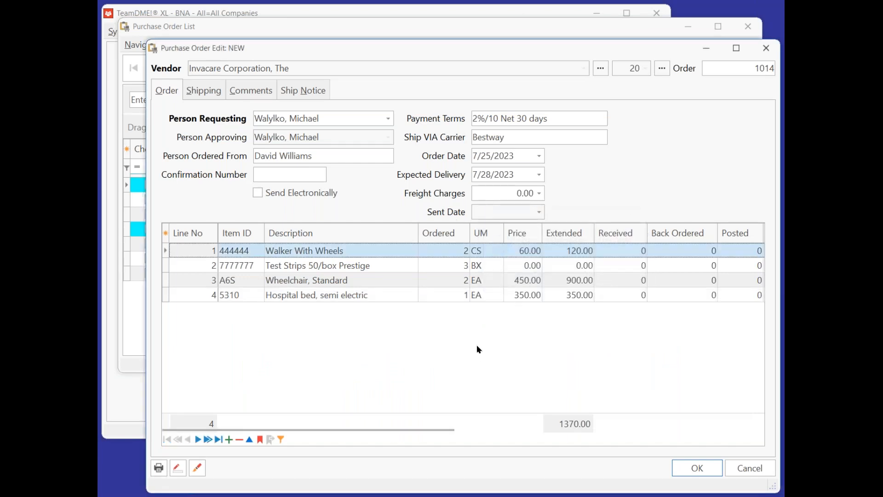
Request the purchase order printout again, agree to reprint it, and close the preview after viewing.
click(159, 468)
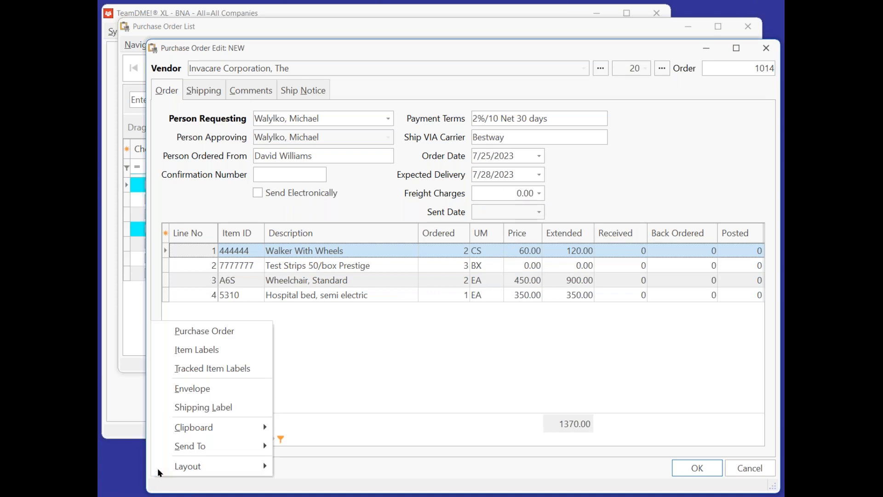
click(198, 333)
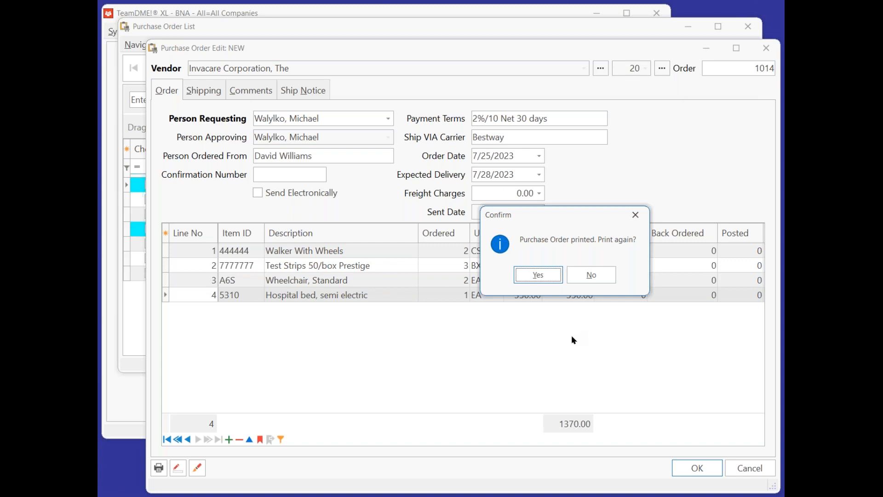
click(541, 273)
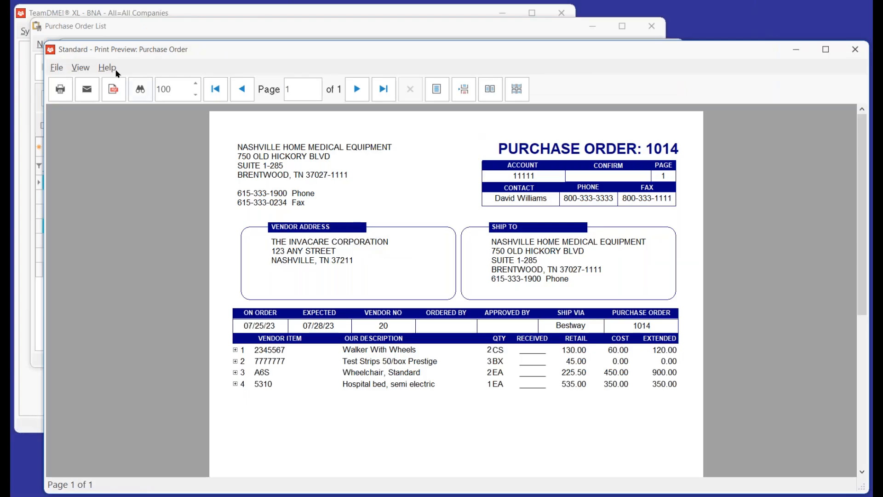
click(56, 68)
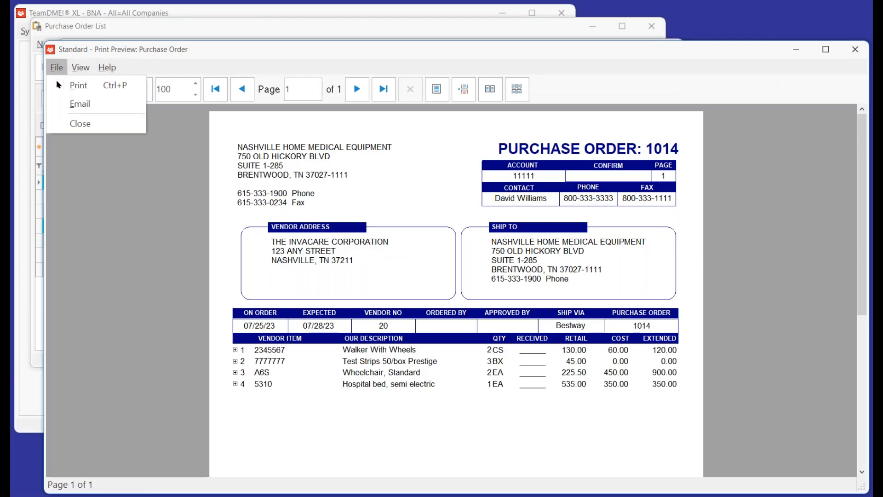
click(69, 123)
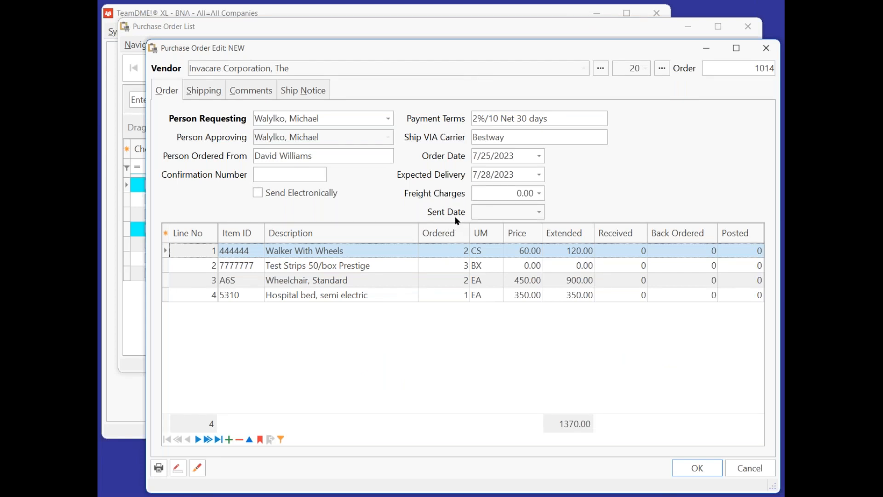
Check the approving person on the new purchase order and save the order.
drag(323, 141, 233, 140)
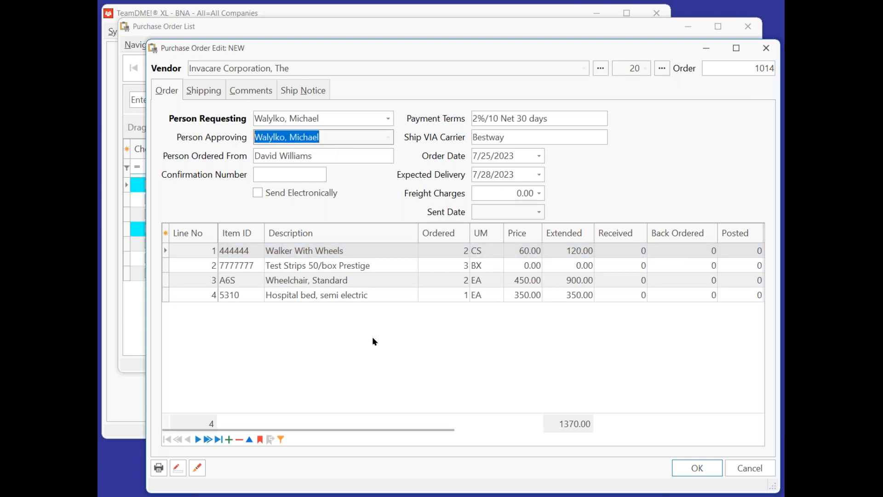
click(694, 468)
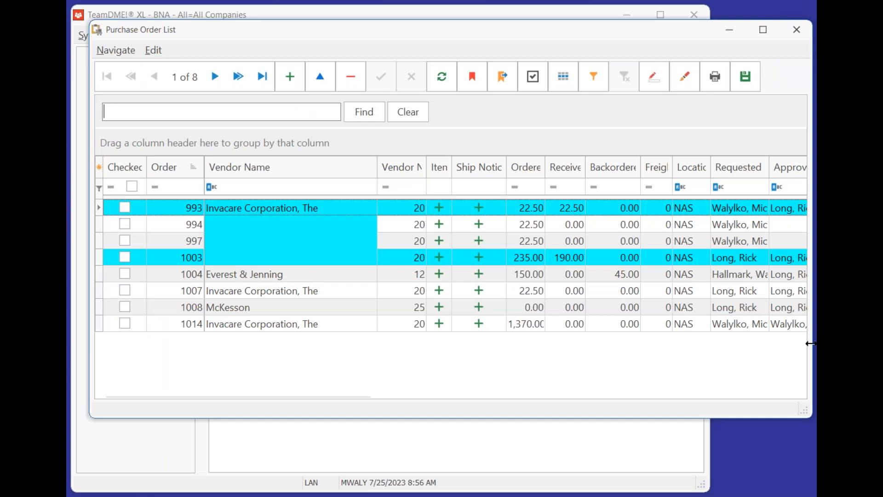
Move the Approved column directly after Vendor Name in the purchase order list and check the orders lacking an approver.
drag(798, 168, 381, 166)
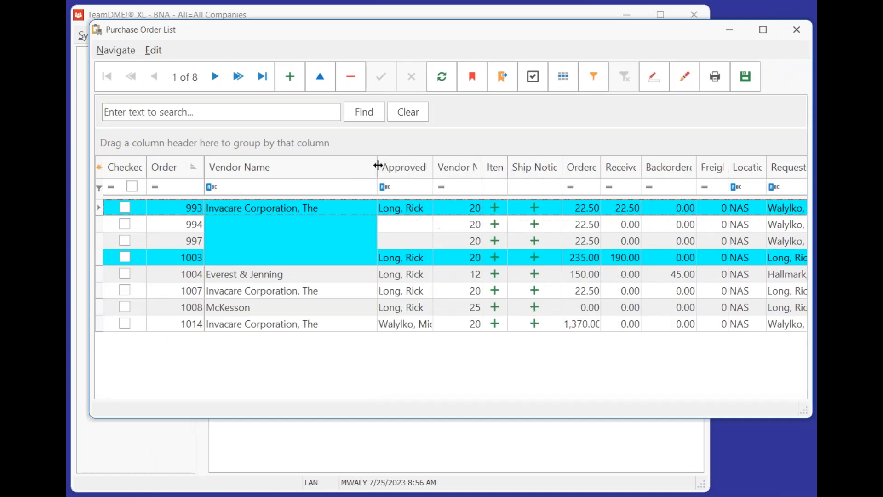
click(408, 226)
click(408, 239)
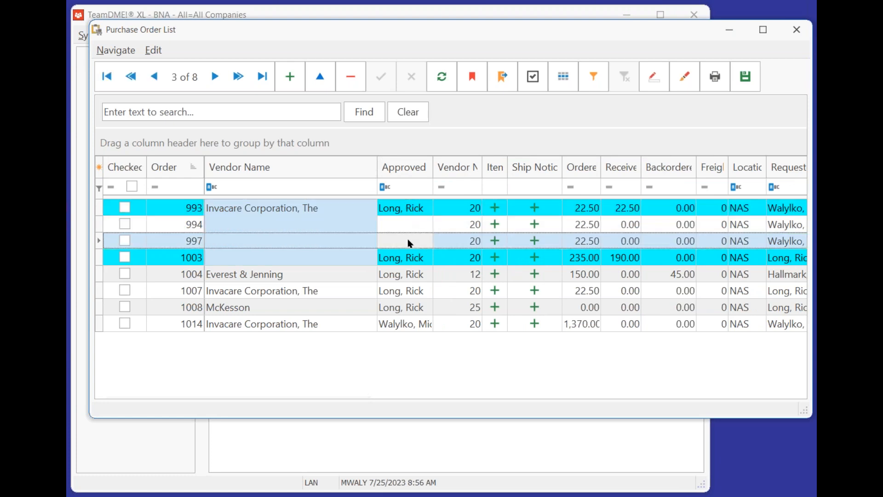
Open the unapproved Invacare order dated 3/8/2016, check its approving person, and save it with that approval.
double_click(408, 238)
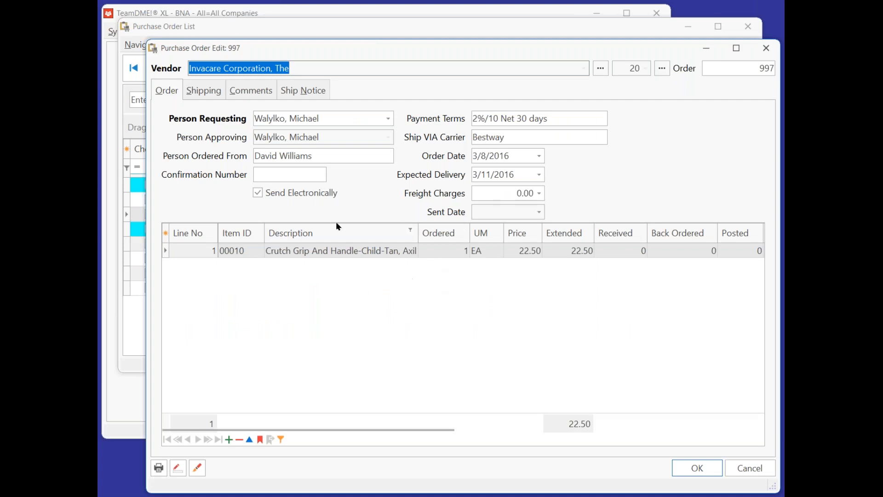
drag(331, 137, 235, 141)
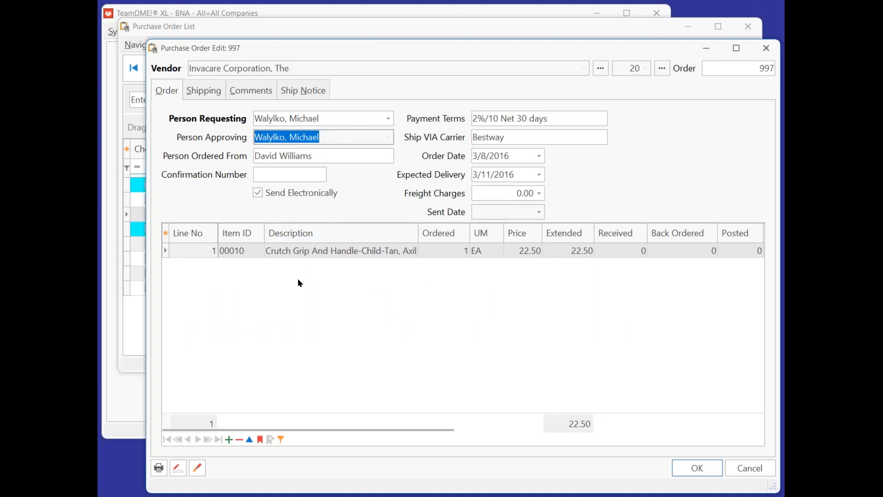
click(198, 467)
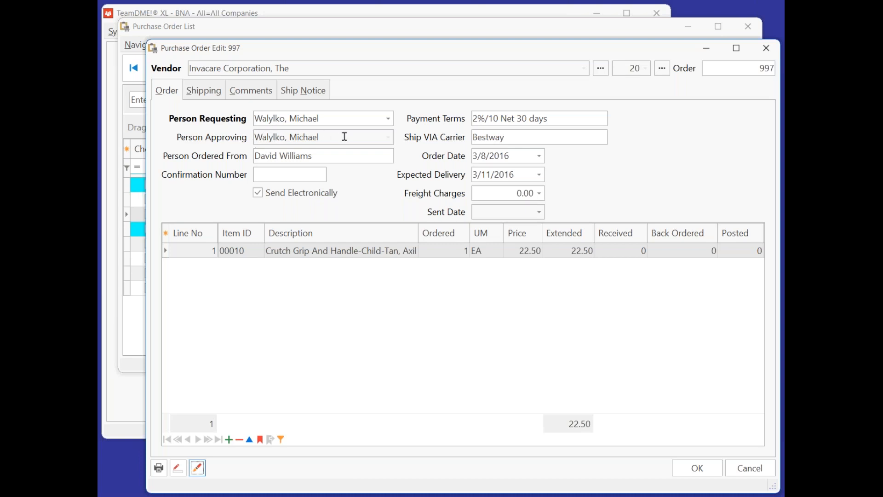
click(697, 471)
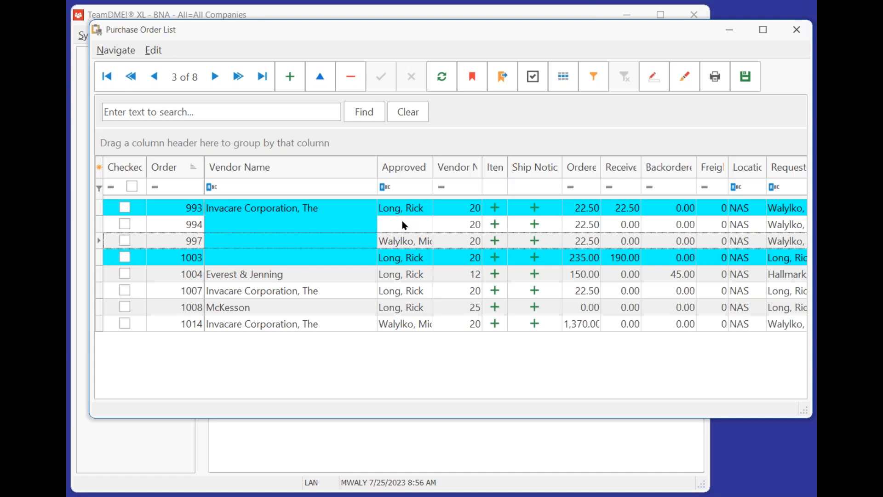
Reopen the newly created Invacare purchase order and select its Walker With Wheels line.
click(346, 327)
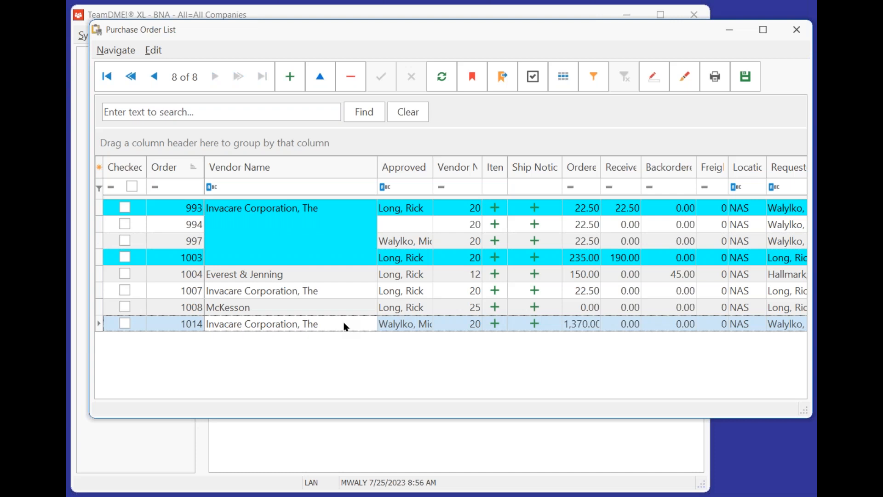
double_click(346, 327)
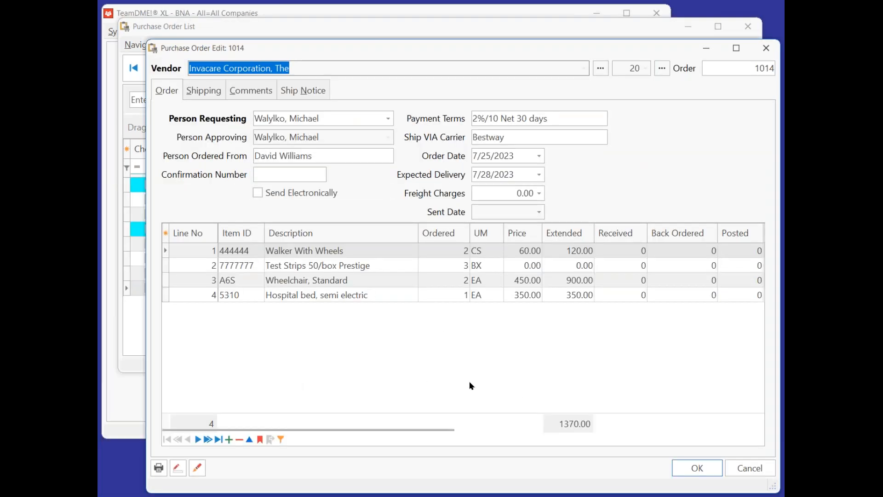
click(384, 252)
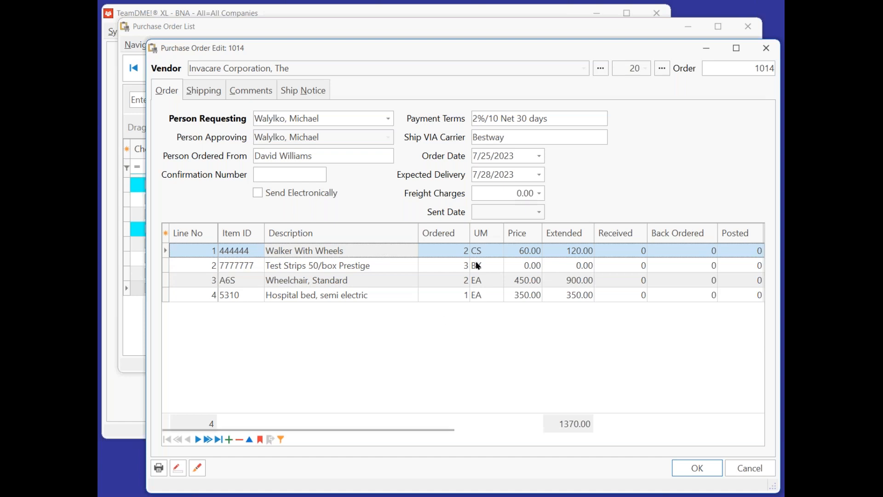
Record a received quantity of 1 on the Walker With Wheels line, save it, and check the updated line.
double_click(367, 250)
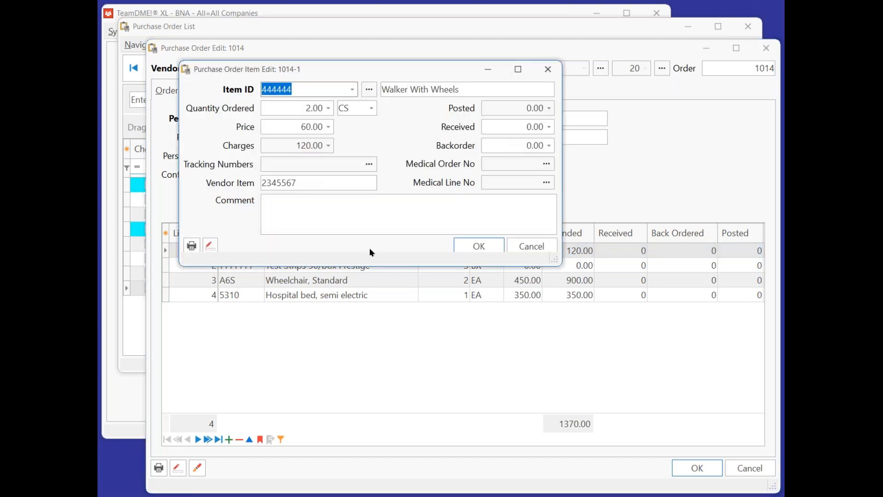
click(512, 125)
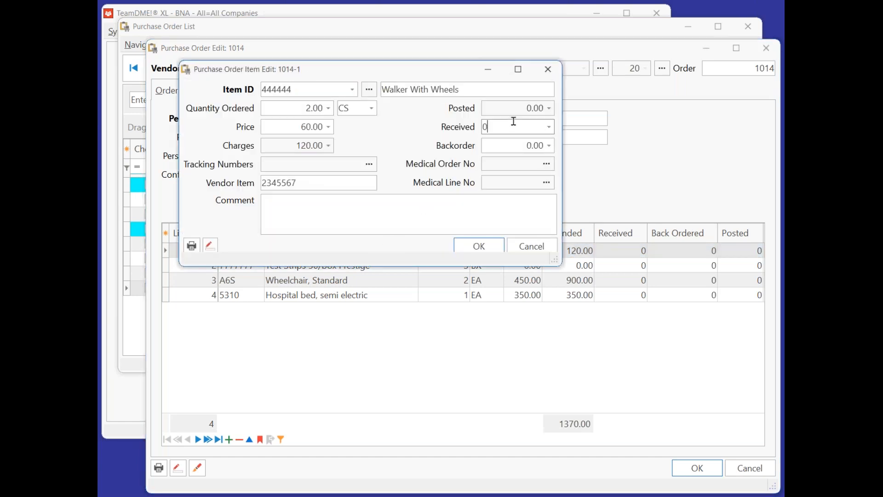
drag(493, 124, 451, 126)
text(1)
key(Tab)
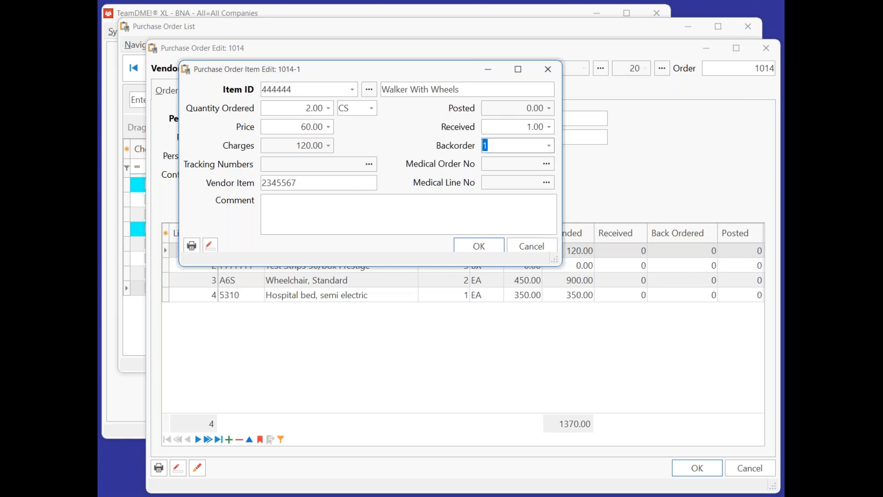
click(487, 246)
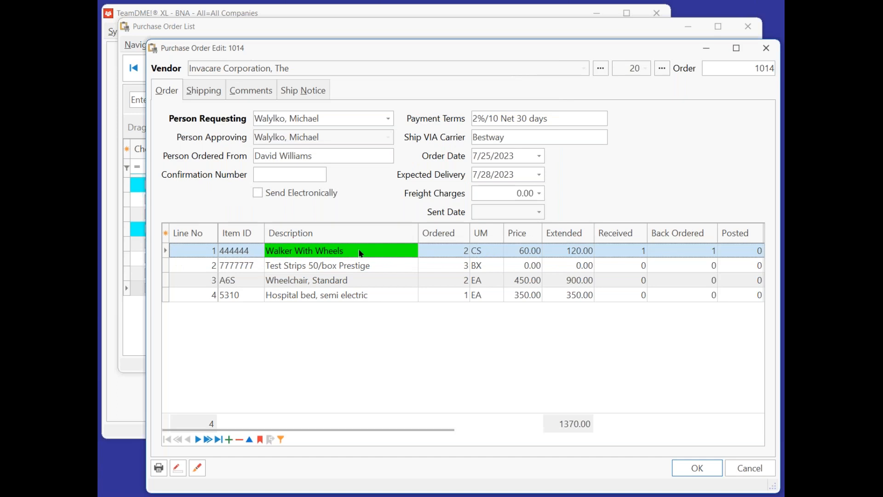
click(415, 269)
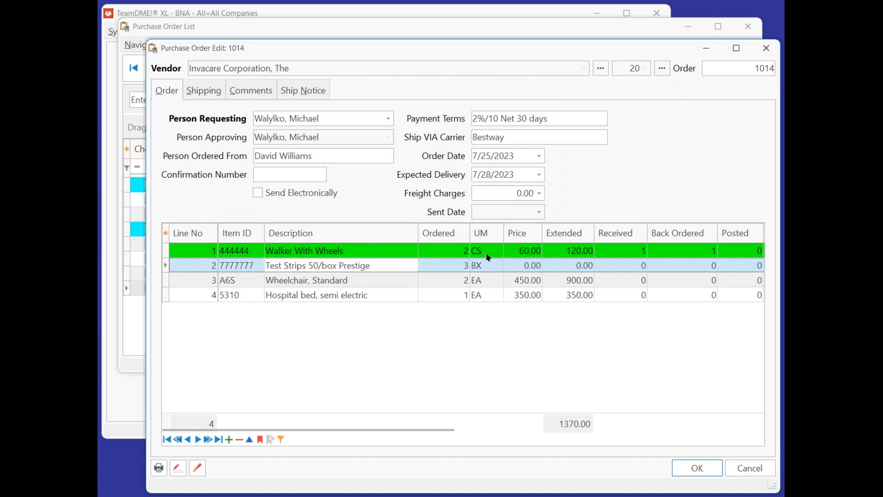
click(622, 253)
click(449, 251)
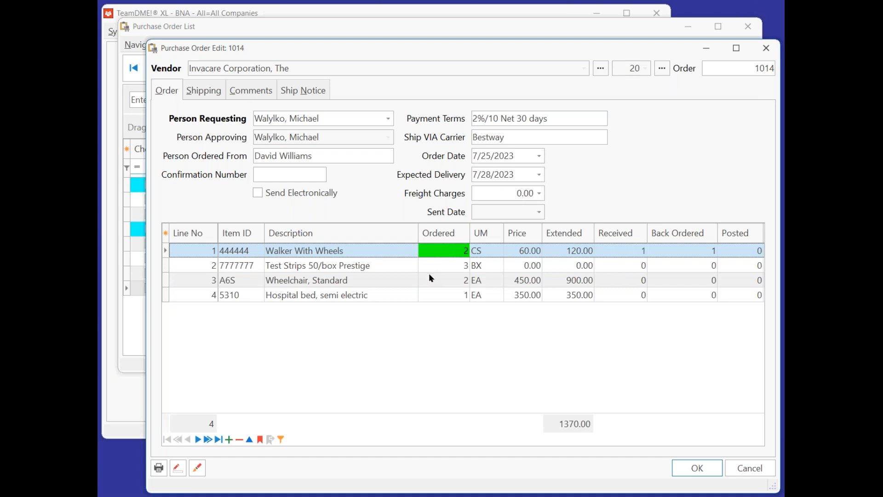
Set the received quantity of the Walker With Wheels line to 2, save it, and compare ordered with received.
double_click(393, 251)
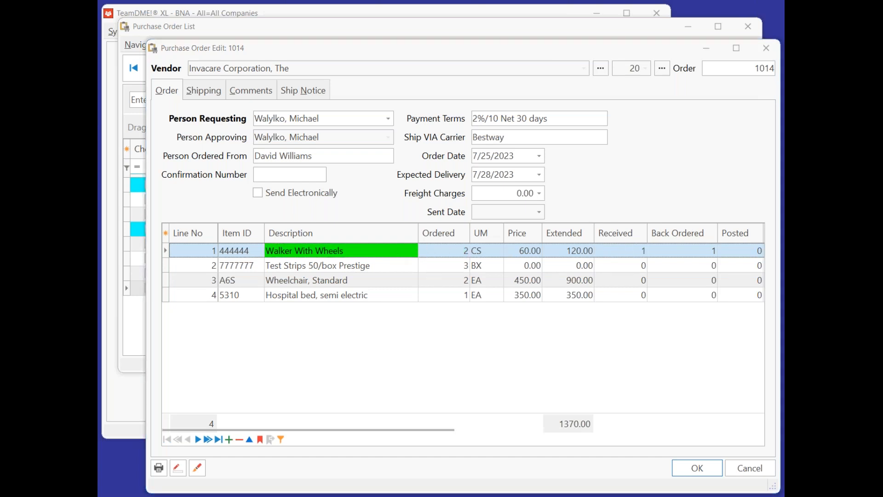
click(504, 124)
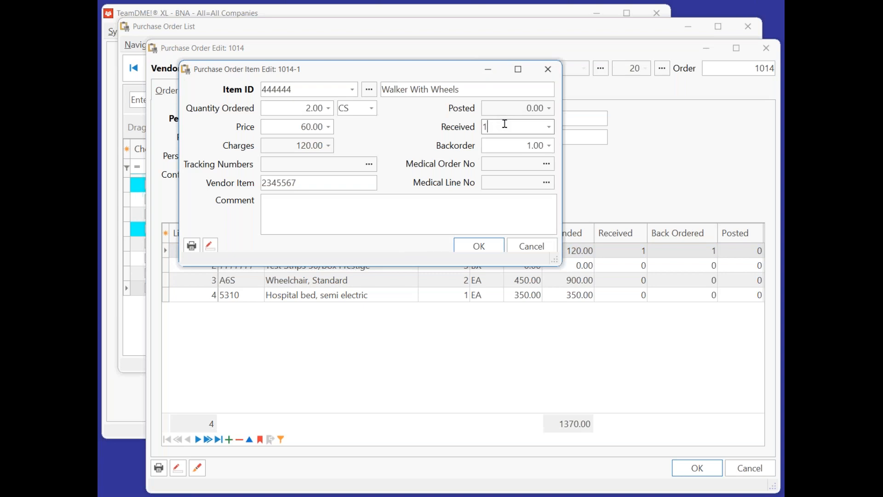
text(2)
key(Tab)
click(492, 246)
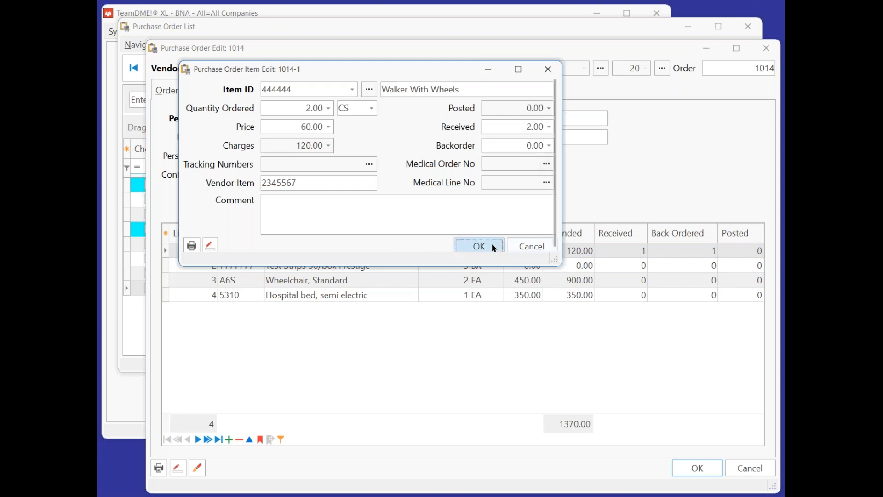
click(421, 263)
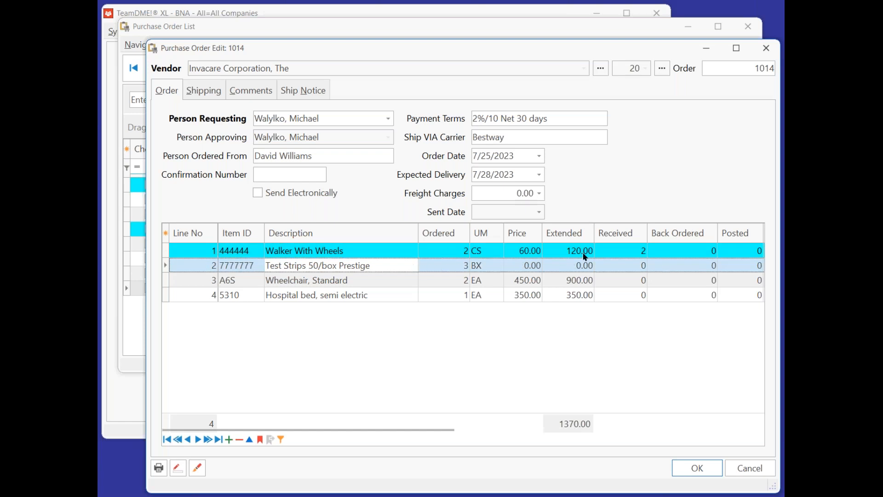
click(625, 254)
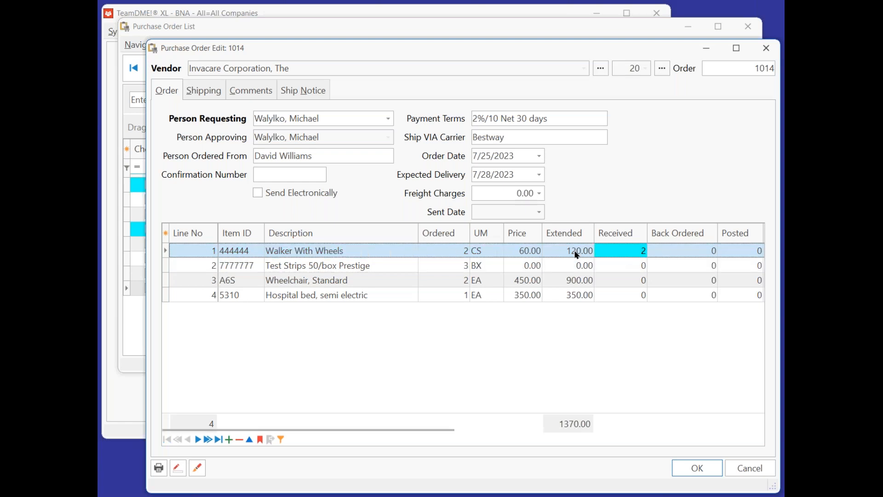
click(451, 252)
click(619, 251)
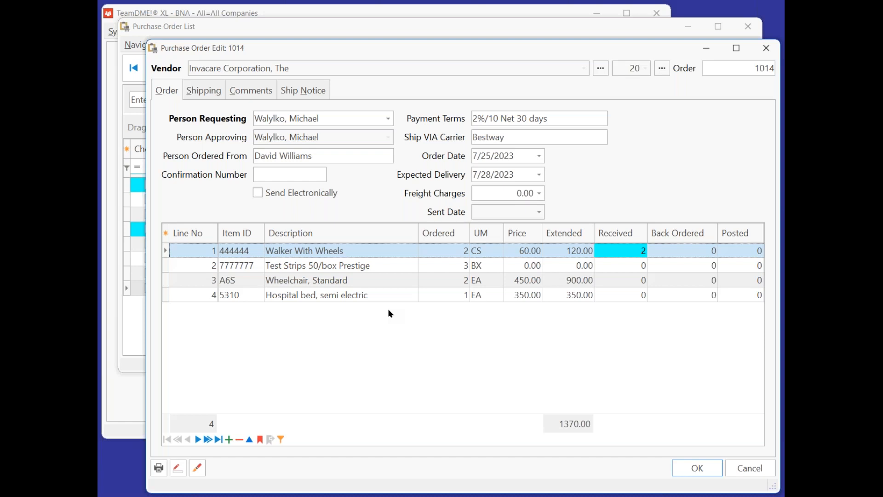
Mark the Test Strips 50/box Prestige line as fully received directly from the order.
click(392, 268)
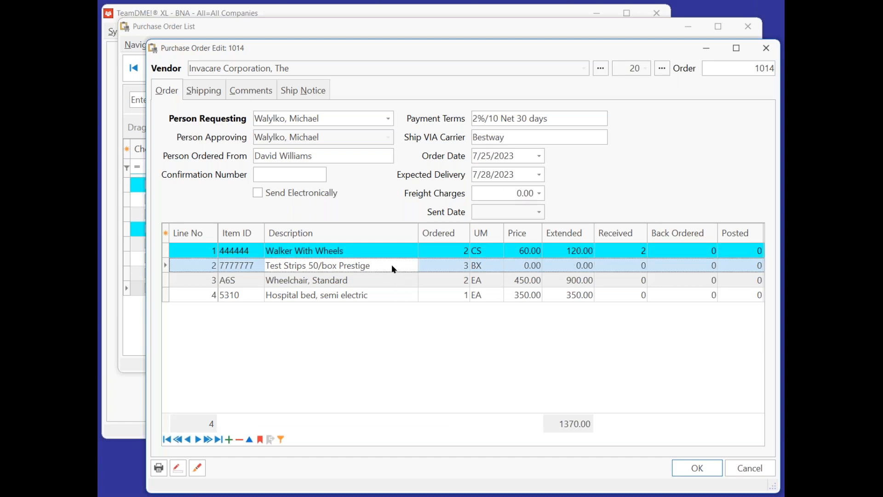
click(197, 464)
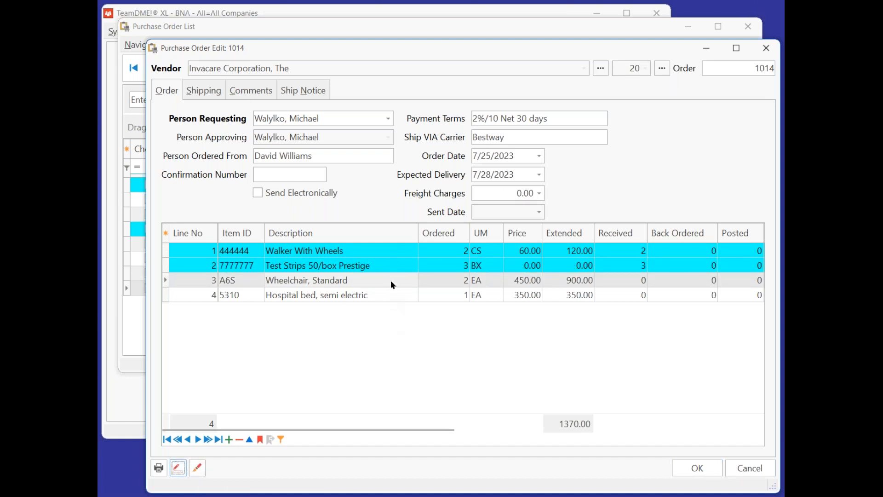
Try to mark the standard wheelchair and hospital bed lines as fully received directly from the order.
click(177, 467)
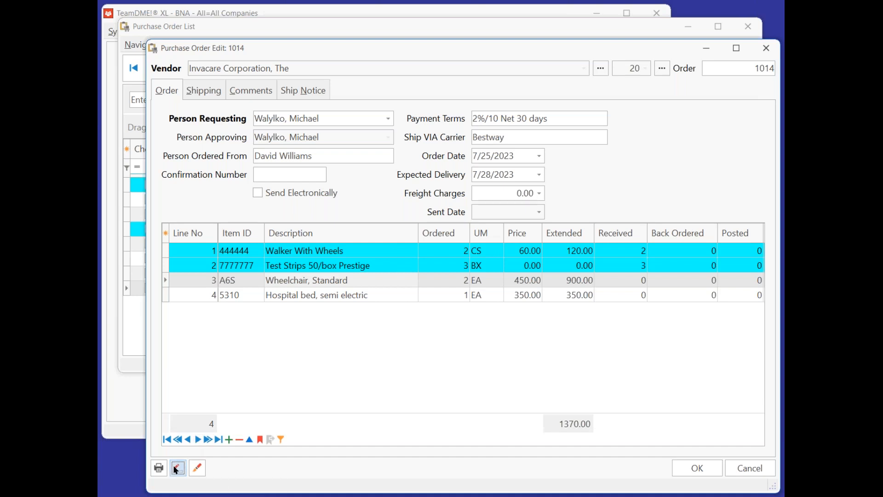
click(564, 274)
click(396, 297)
click(177, 467)
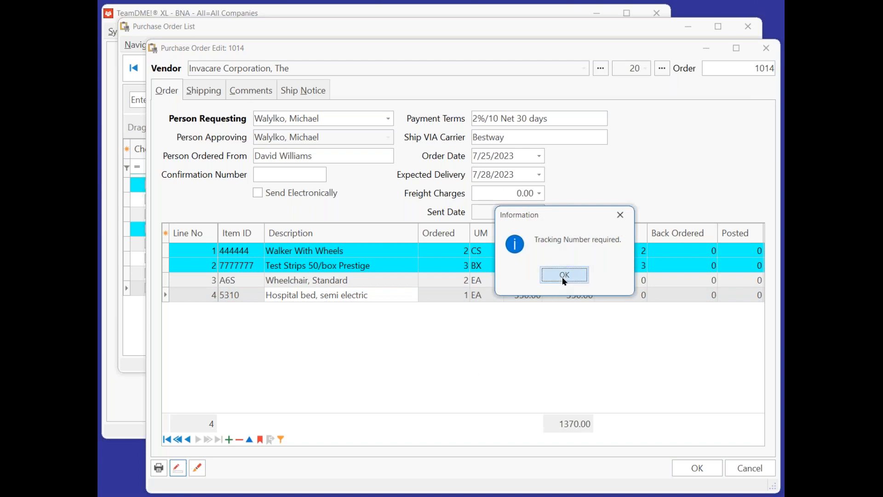
click(564, 275)
double_click(394, 295)
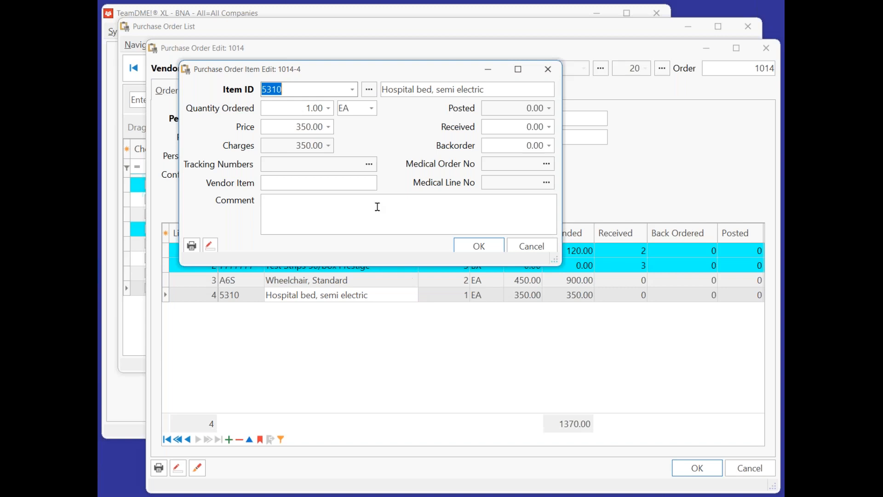
click(370, 164)
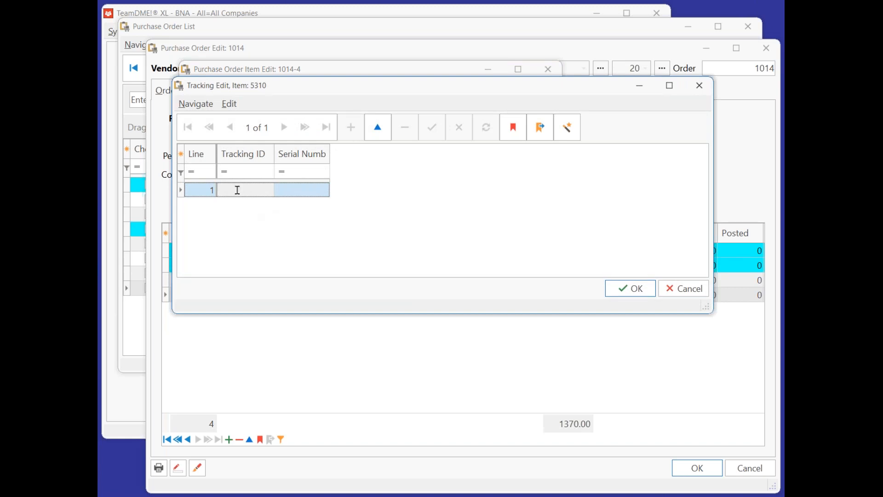
text(3156541651)
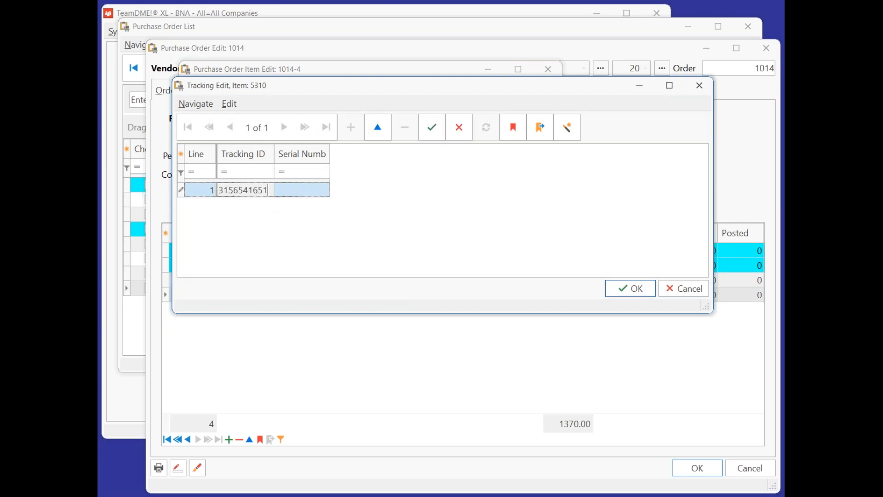
click(435, 131)
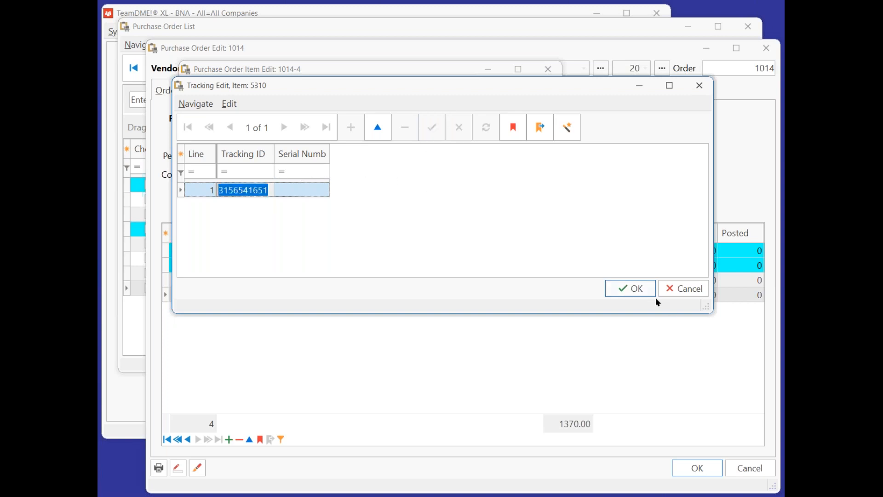
click(629, 288)
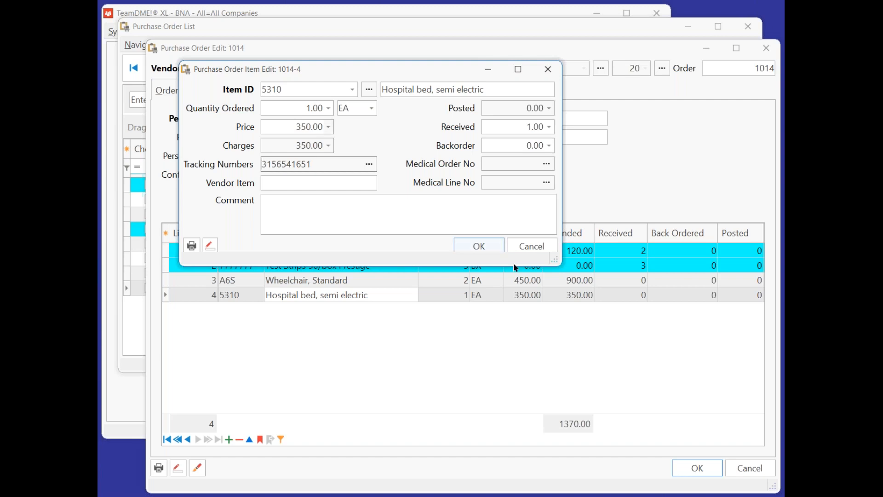
click(487, 244)
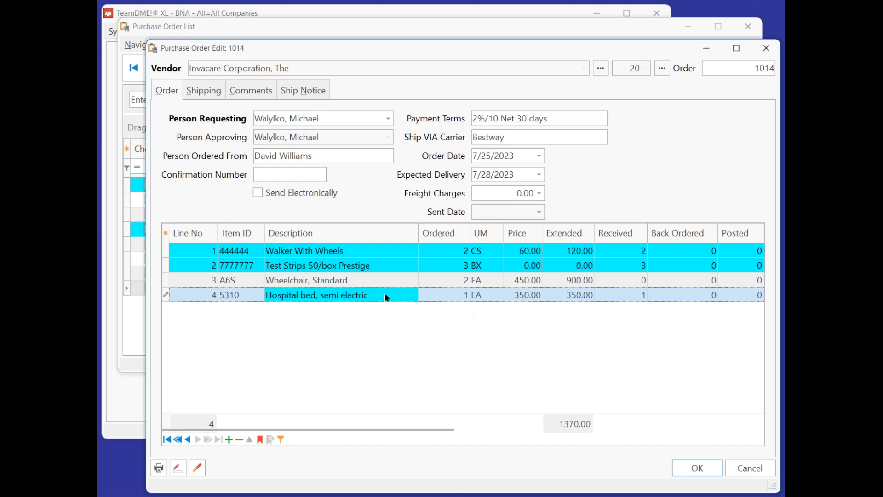
Enter tracking ID 35161651 for the first unit of the standard wheelchair line and accept the tracking entries.
double_click(385, 281)
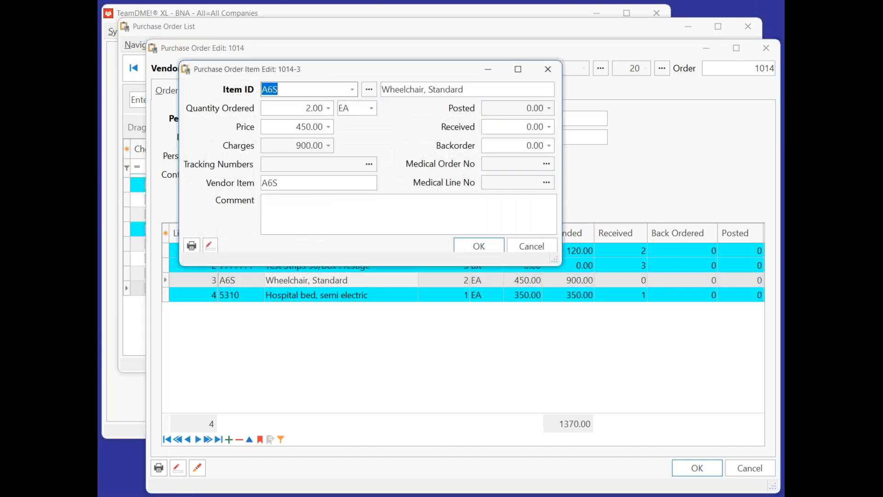
click(369, 165)
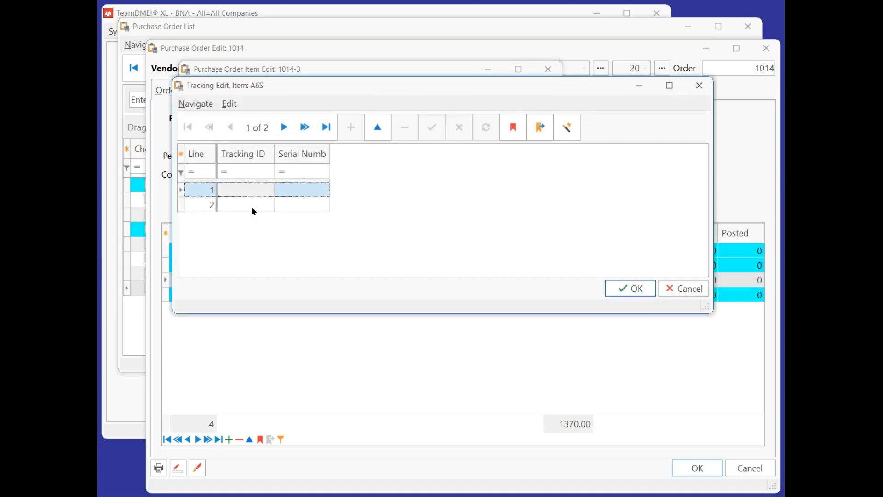
text(35161651)
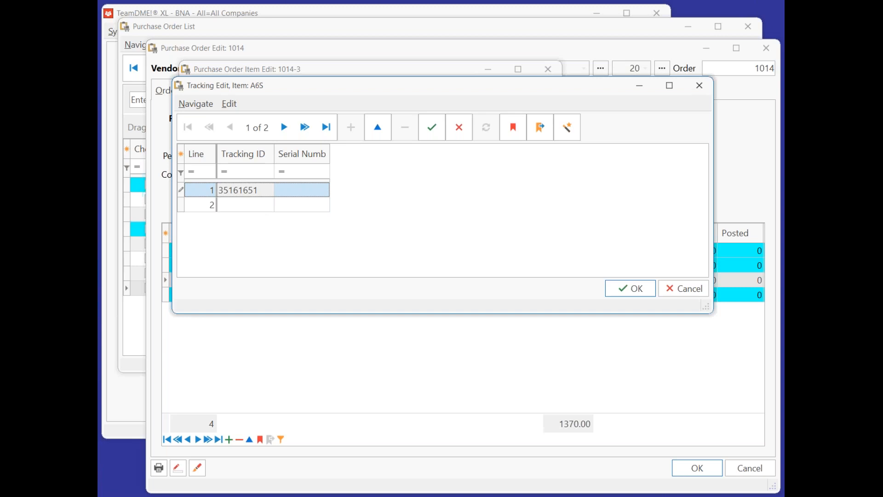
click(434, 131)
click(616, 288)
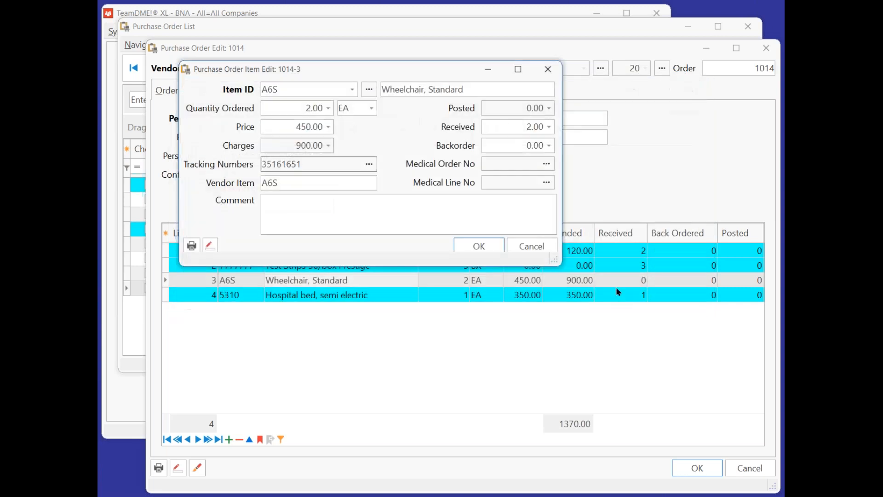
Set the standard wheelchair line's received quantity to 1, save it, and reopen the line to check its tracking number.
click(516, 127)
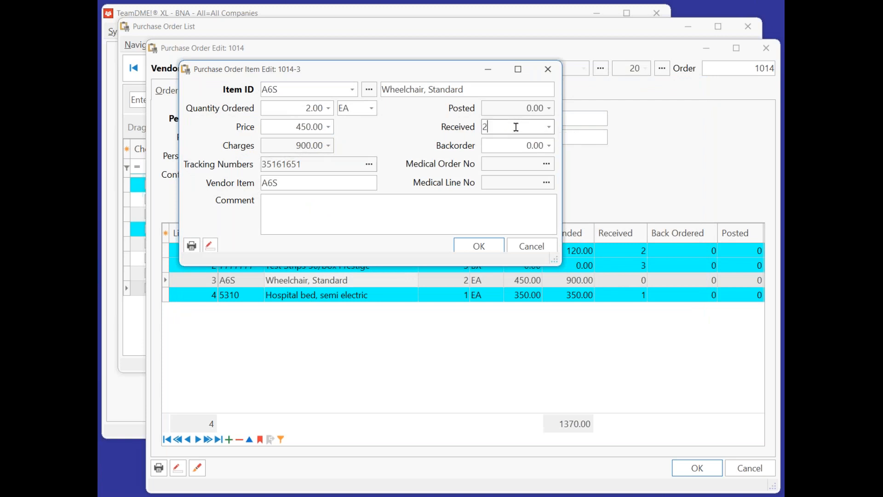
double_click(516, 127)
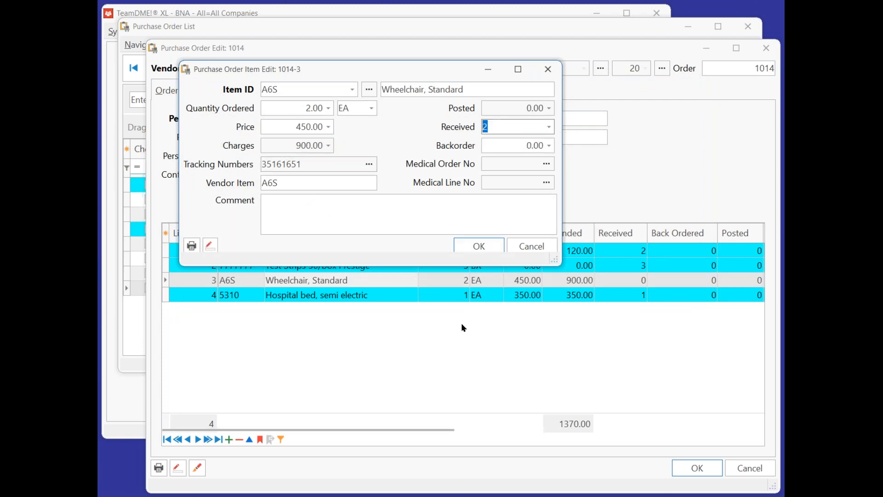
text(1)
key(Tab)
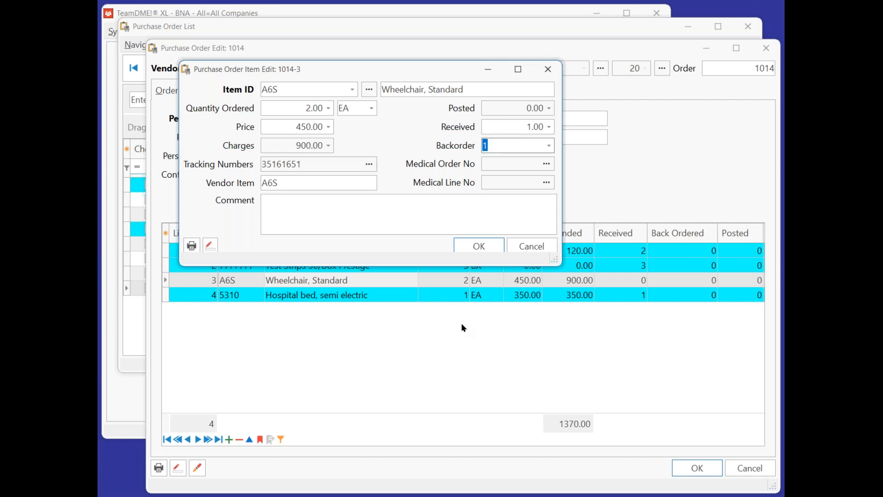
click(492, 243)
click(436, 298)
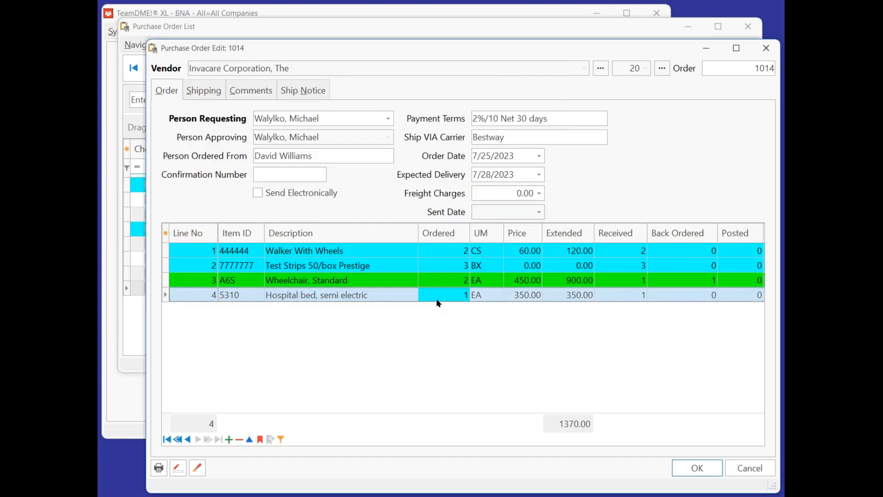
double_click(386, 277)
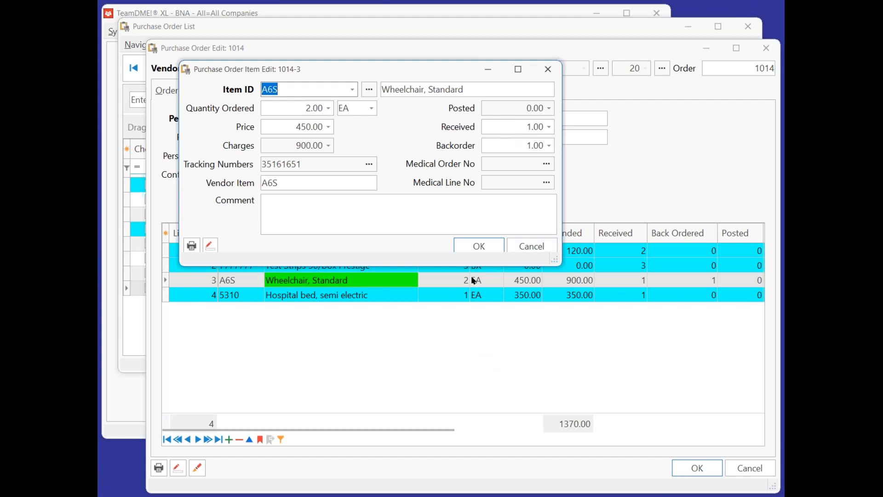
click(473, 240)
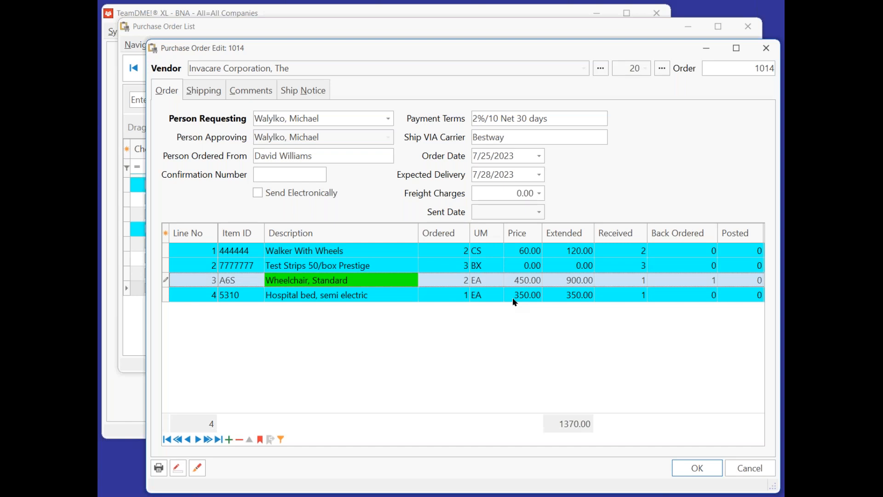
Generate a print preview of the order's item labels with 0 skipped and 1 copy.
click(159, 469)
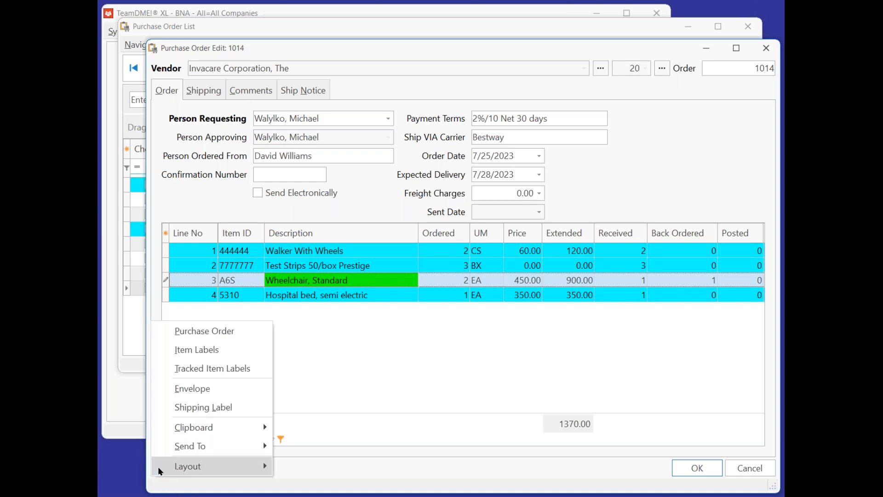
click(233, 350)
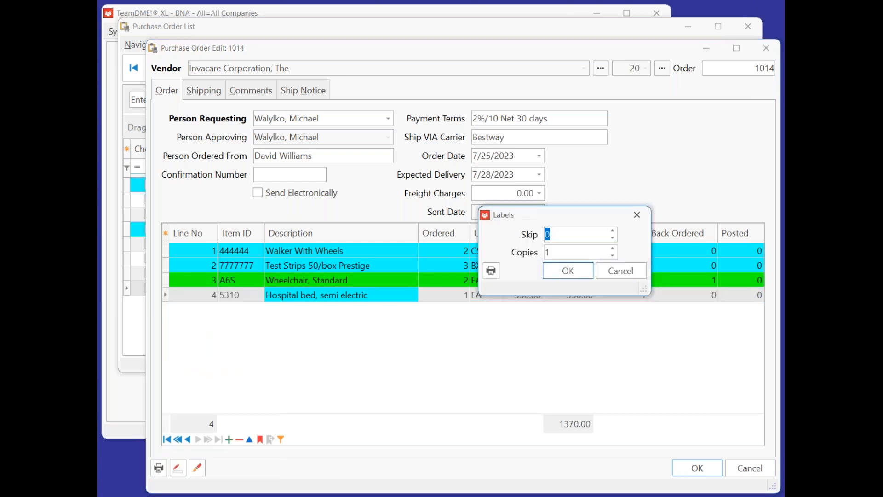
click(562, 271)
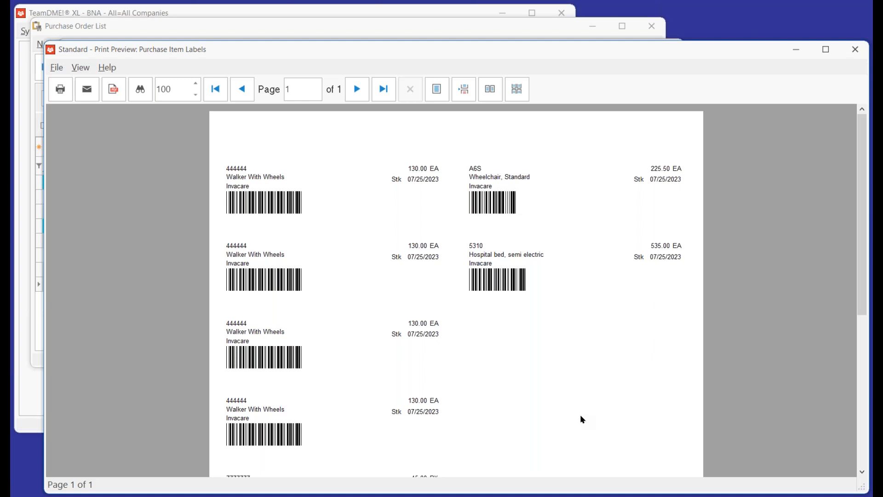
Close the item labels print preview and return to the purchase order.
click(56, 69)
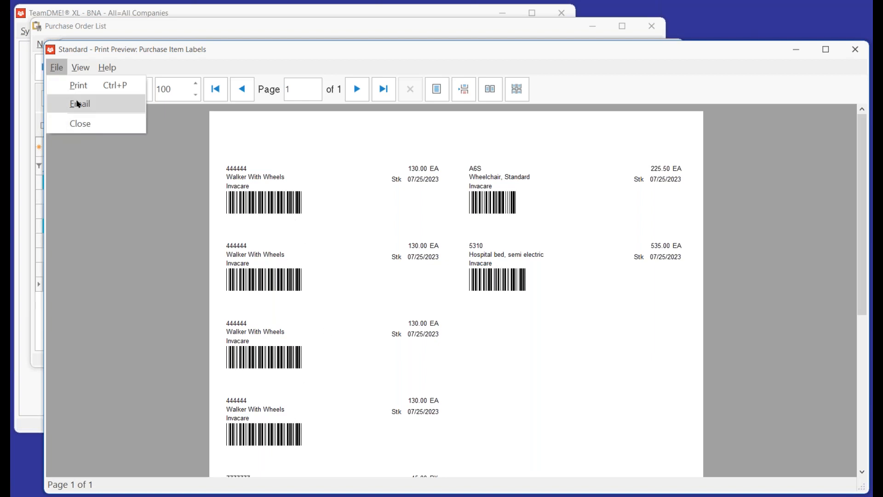
click(248, 44)
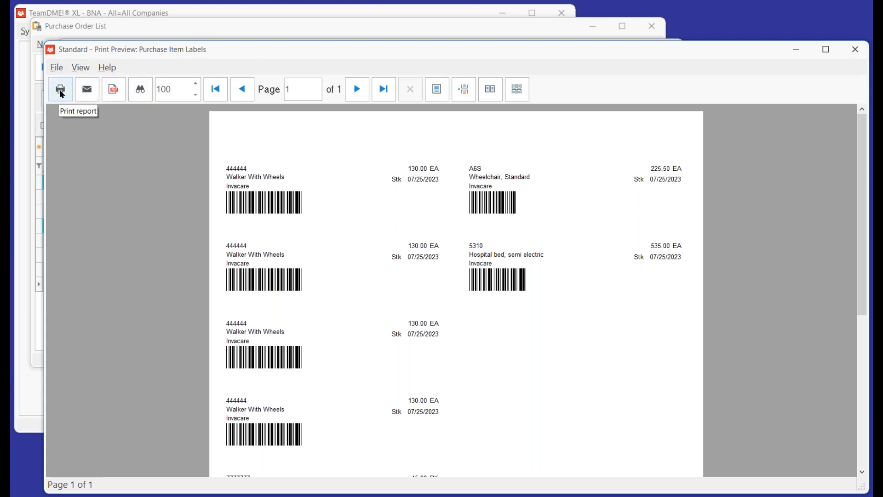
click(56, 68)
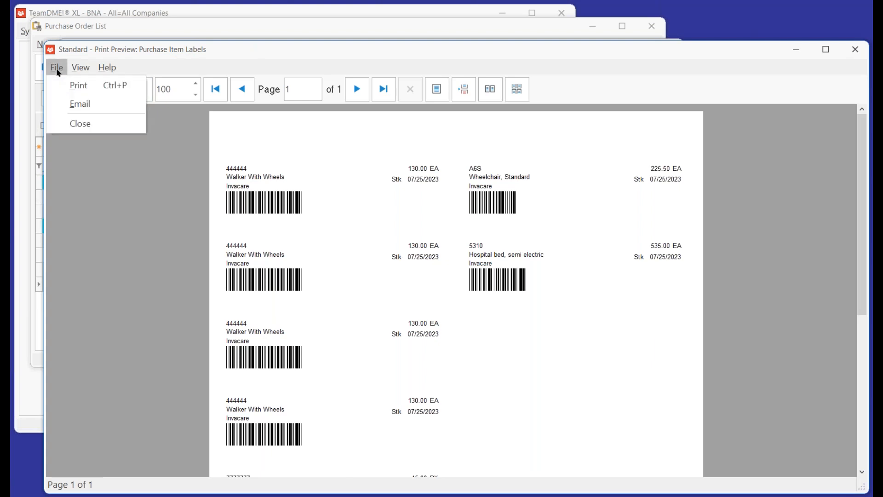
click(65, 122)
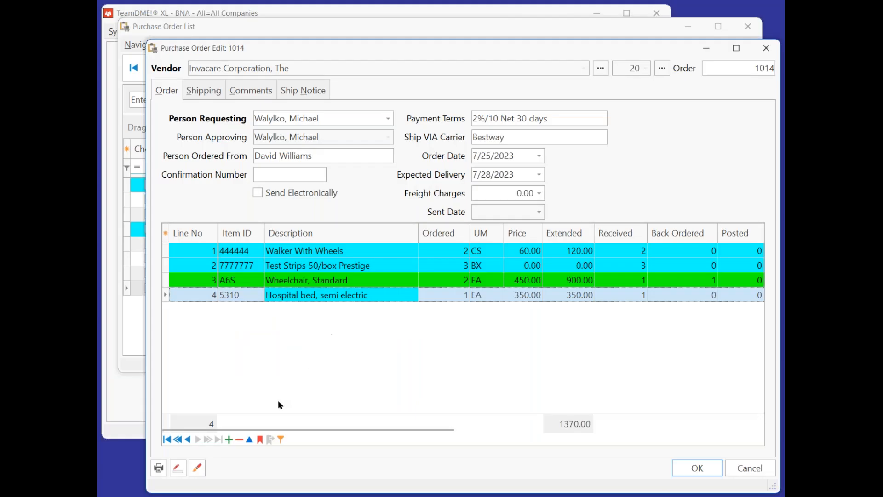
Generate a print preview of the purchase order's tracked item labels, and close the preview.
click(157, 469)
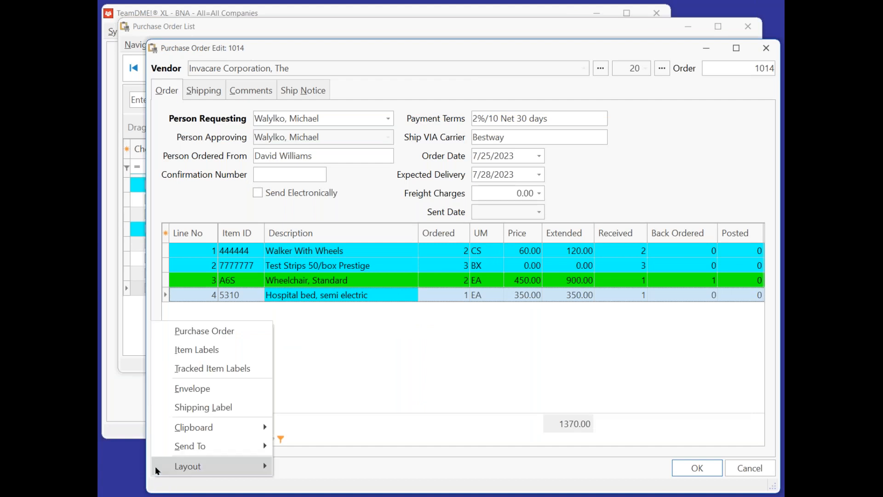
click(211, 369)
click(582, 279)
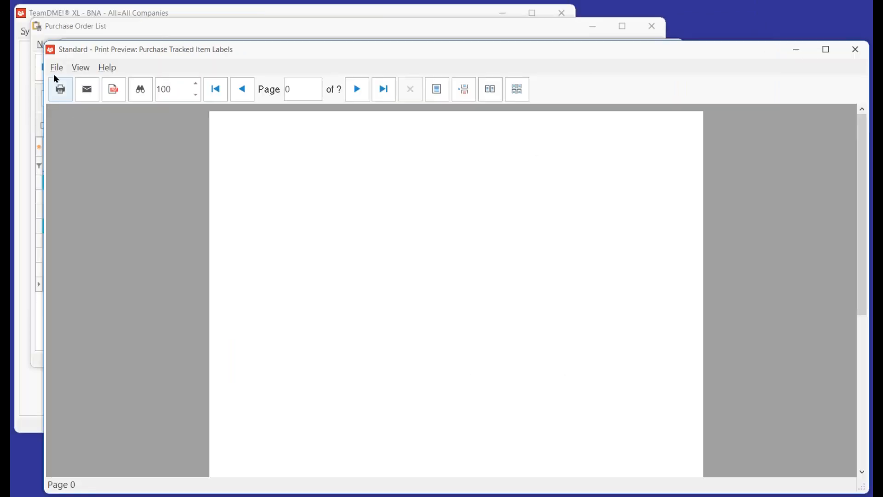
click(56, 70)
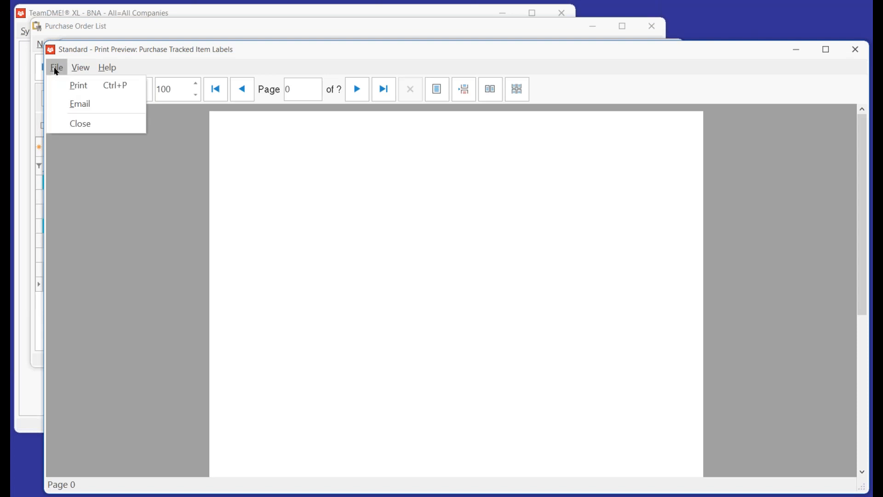
click(73, 125)
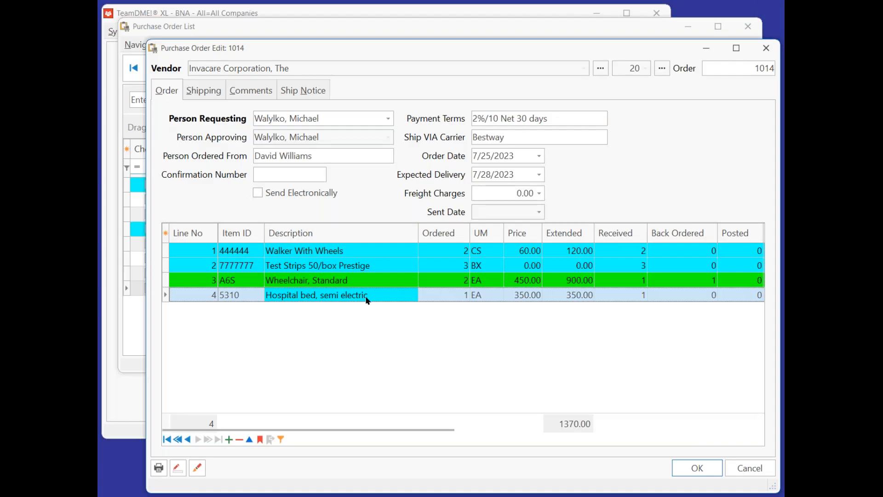
Check the tracking number on the semi electric hospital bed line, and save and close the purchase order and its list.
double_click(407, 293)
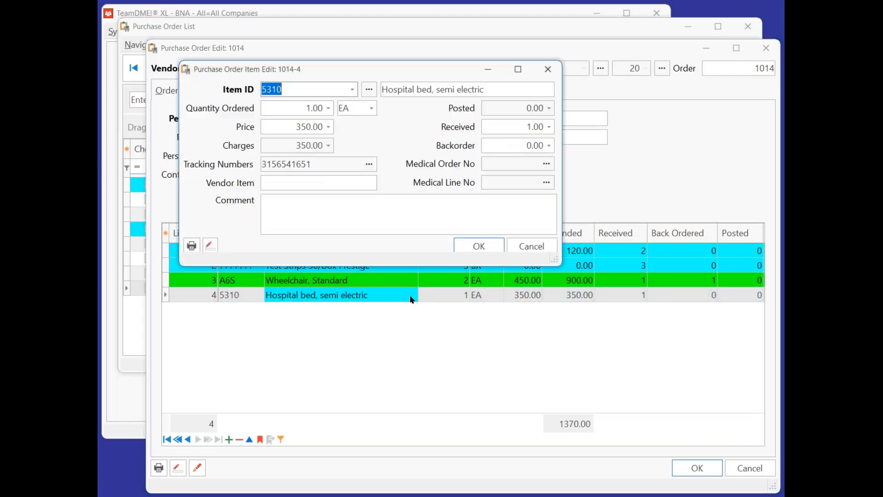
click(531, 246)
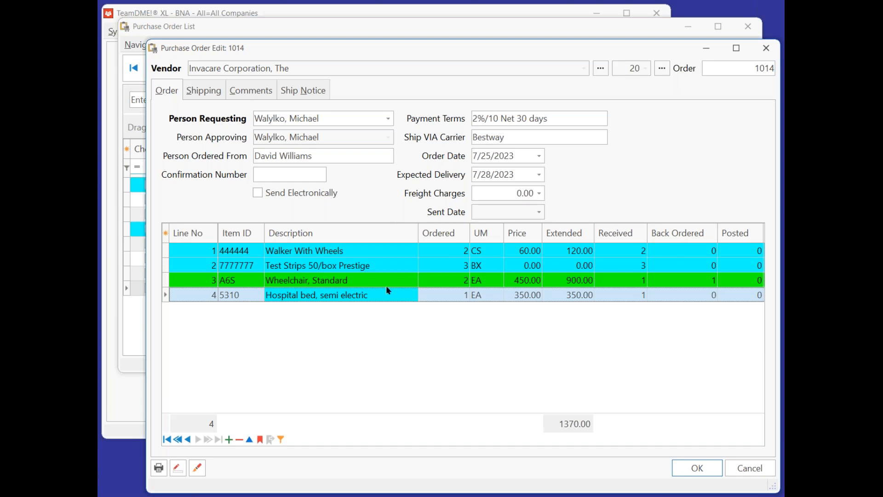
click(696, 468)
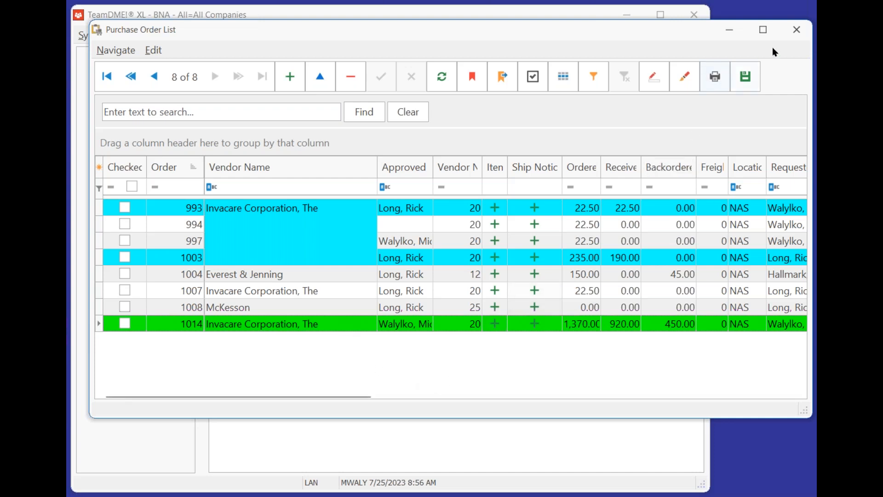
click(797, 31)
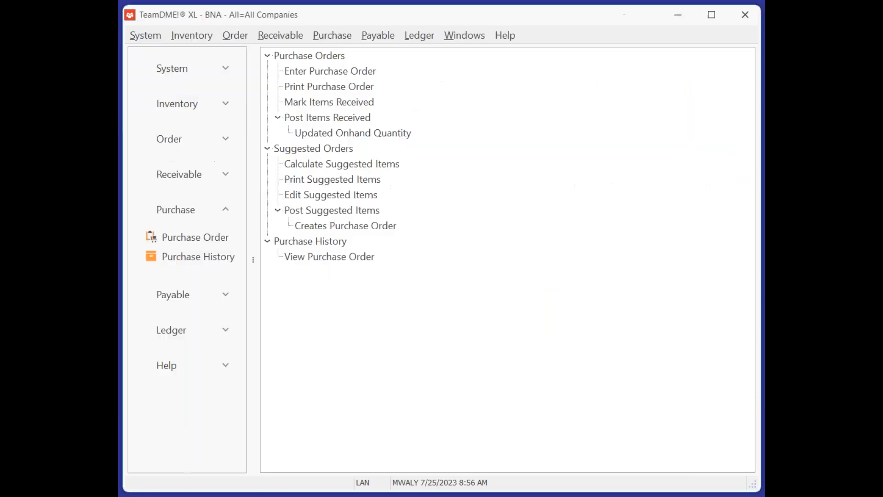
Open the last medical order in the medical order list for editing.
click(165, 140)
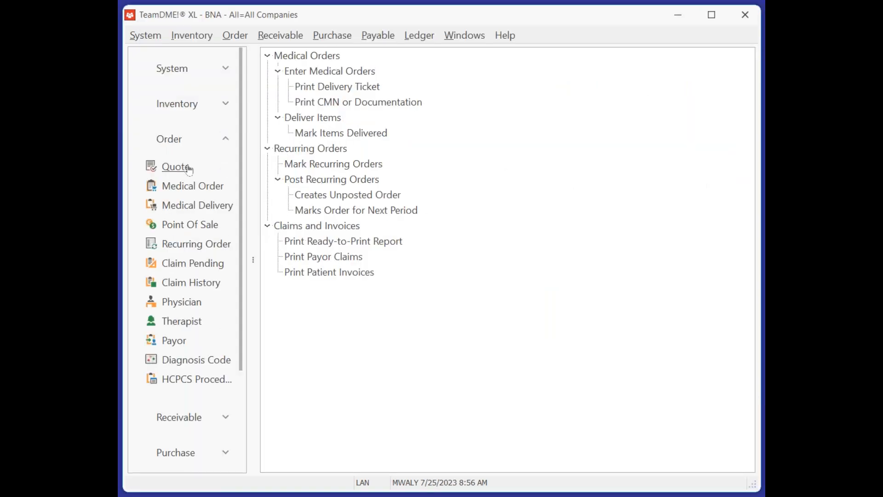
click(195, 188)
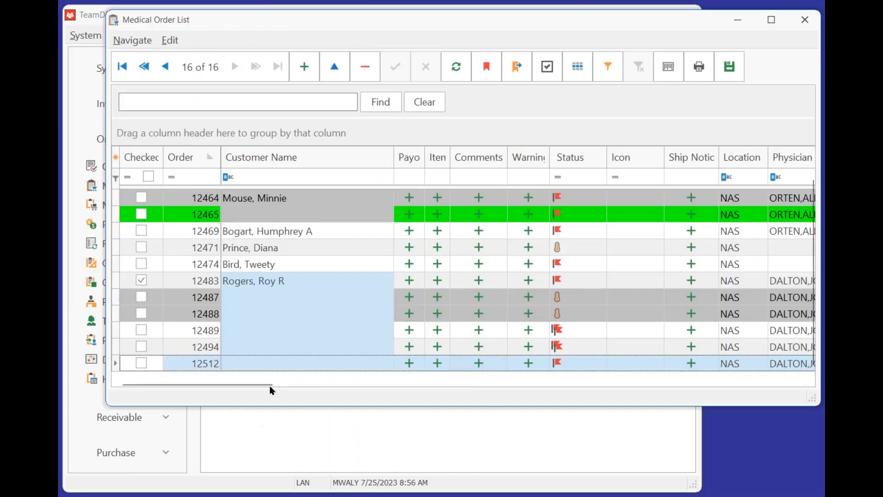
click(199, 363)
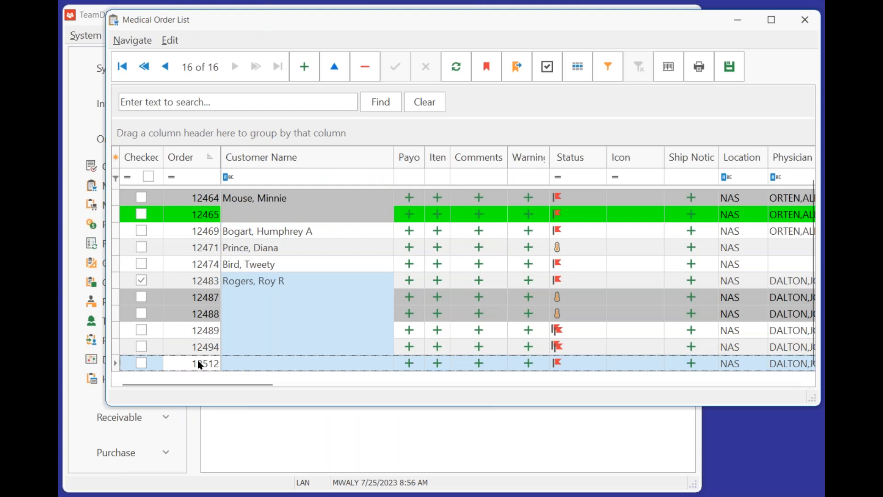
double_click(199, 363)
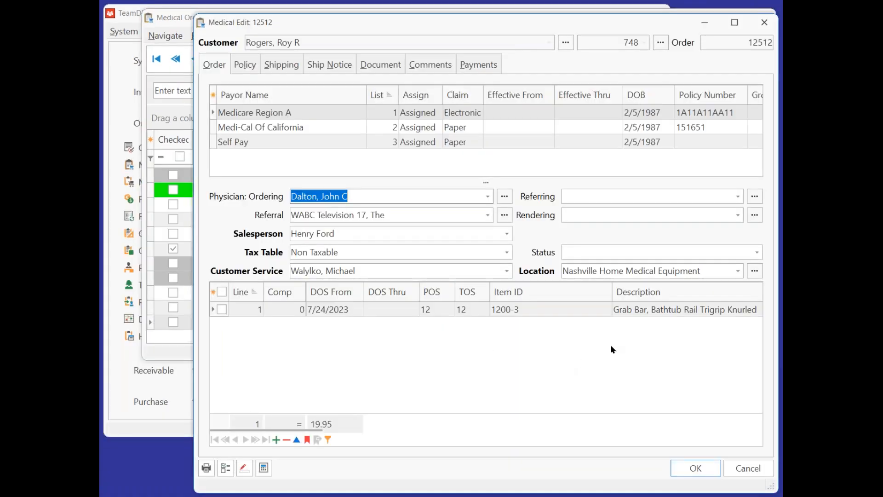
Create a ship-to-customer purchase order from the medical order's Grab Bar, Bathtub Rail Trigrip Knurled line, and close the medical order.
click(637, 314)
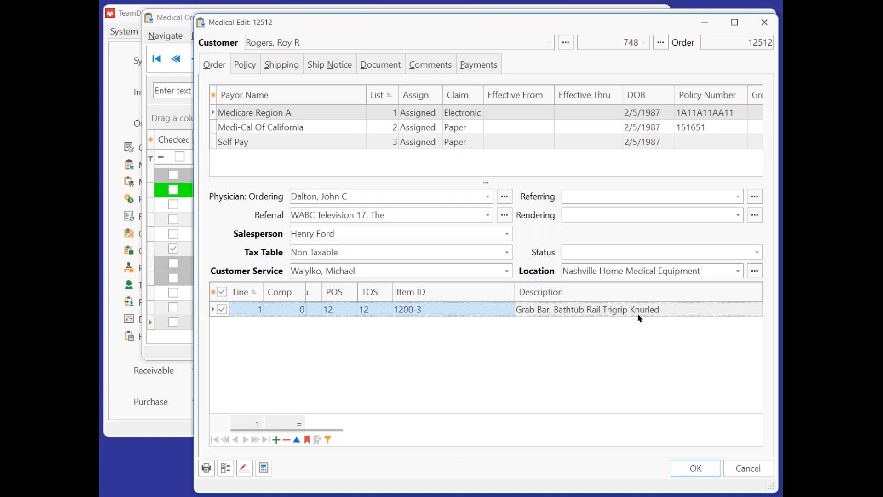
click(437, 309)
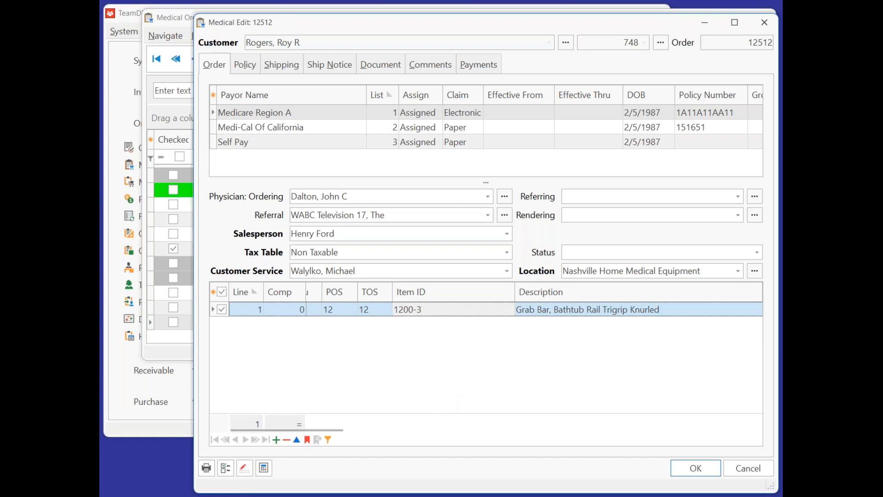
click(206, 468)
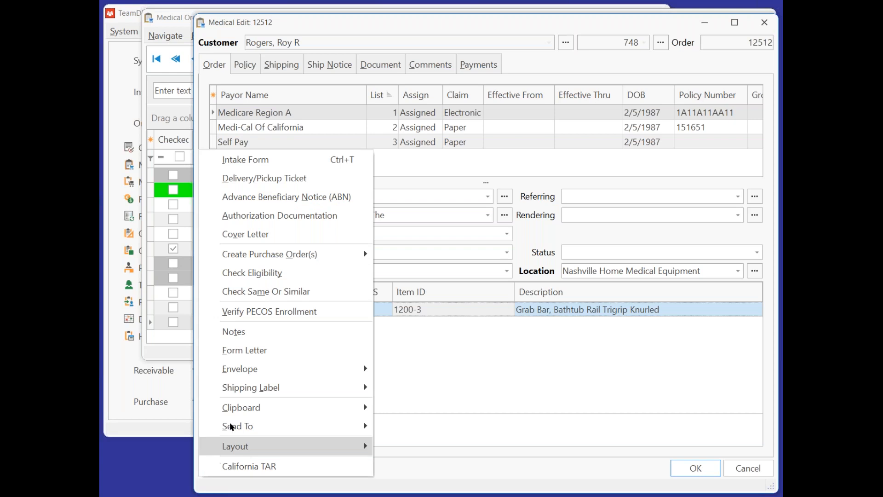
mouse_move(296, 261)
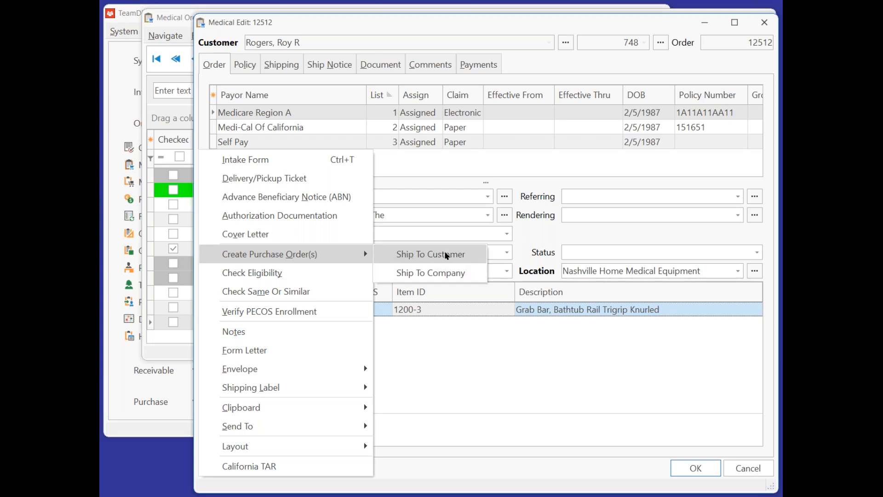
click(418, 255)
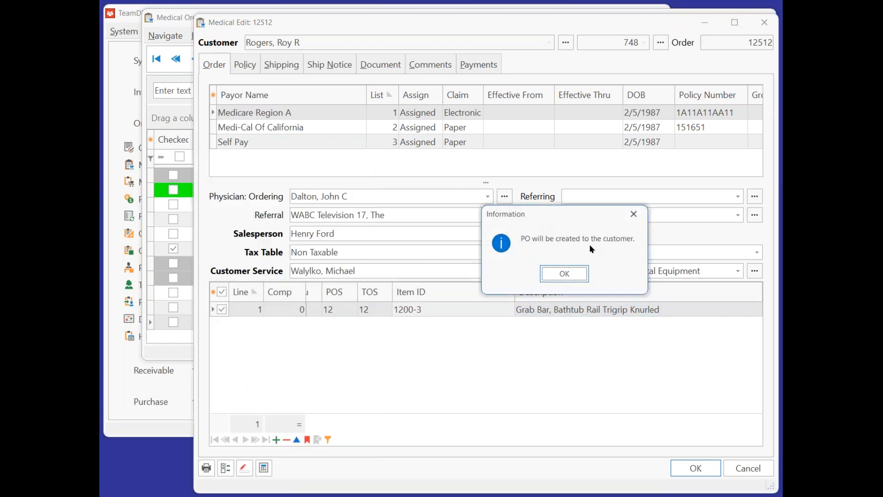
click(564, 276)
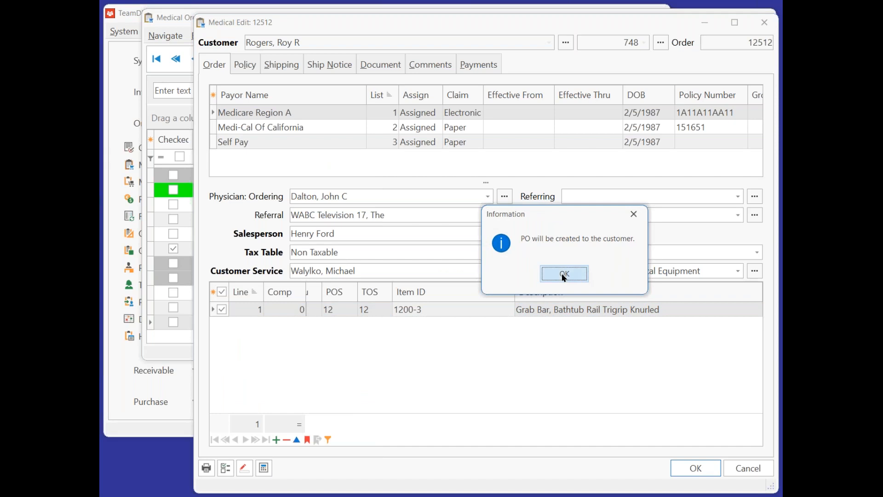
click(684, 465)
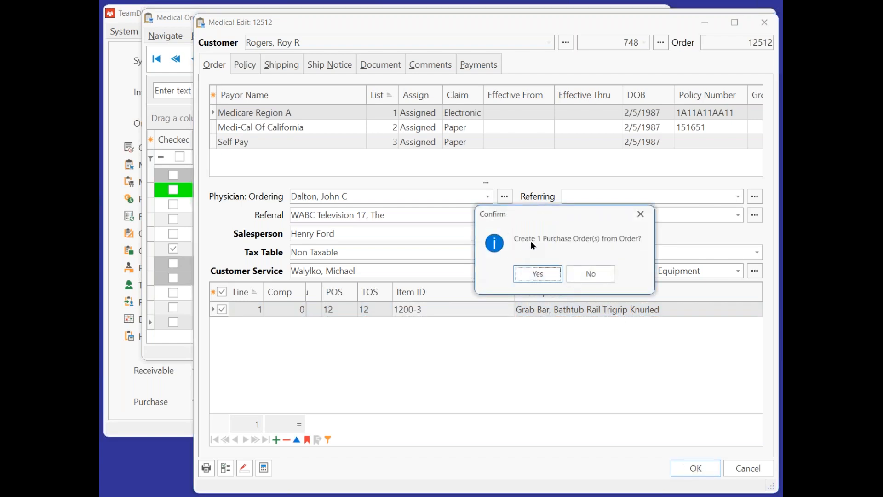
click(540, 273)
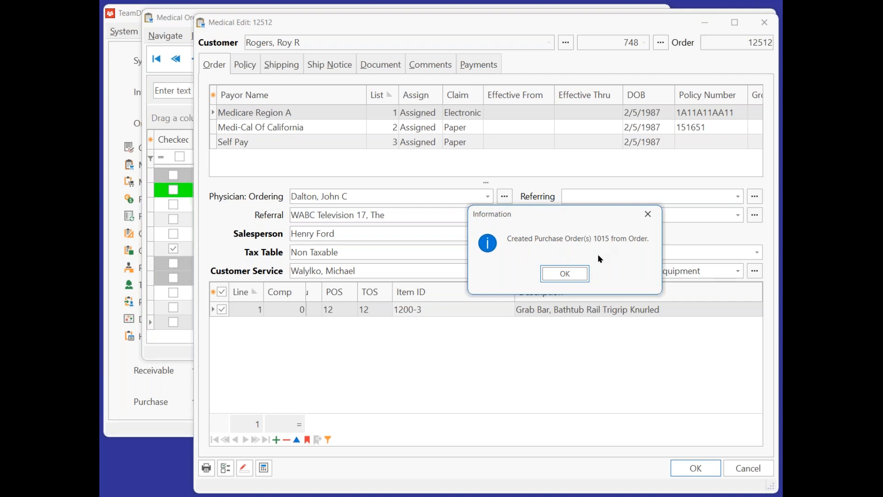
click(584, 275)
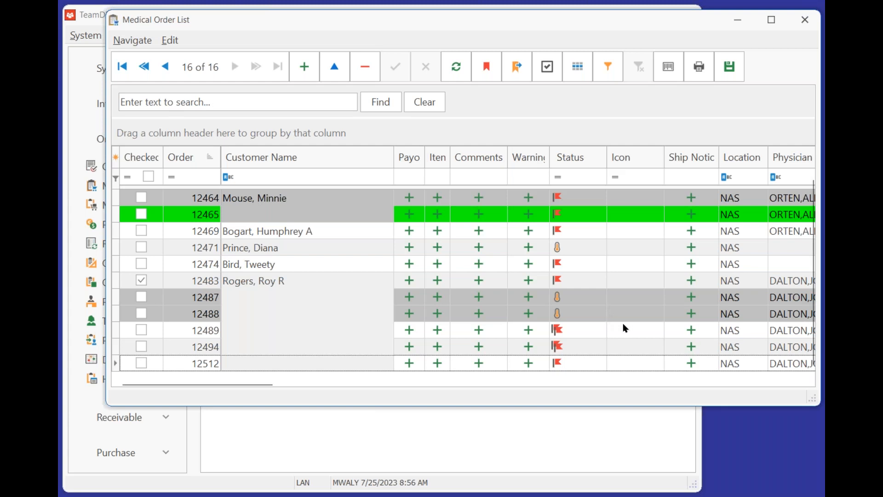
Close the medical order list and open the newly created grab bar purchase order from the purchase order list.
click(805, 19)
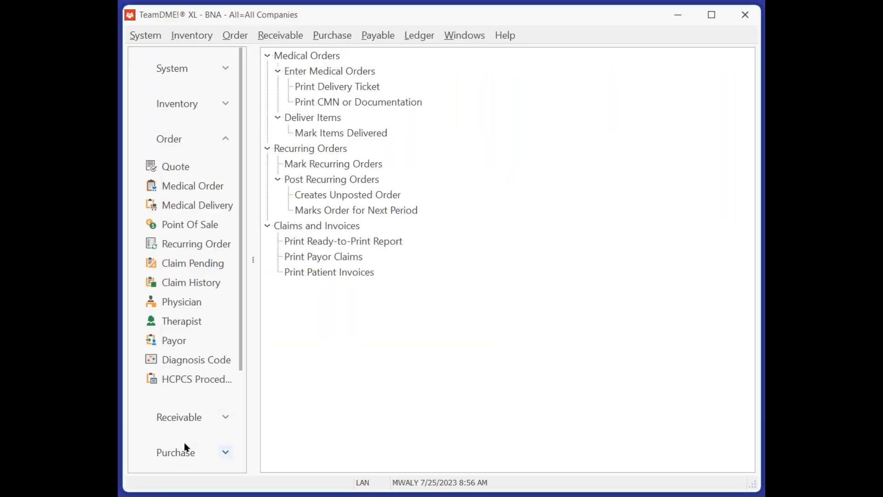
click(177, 452)
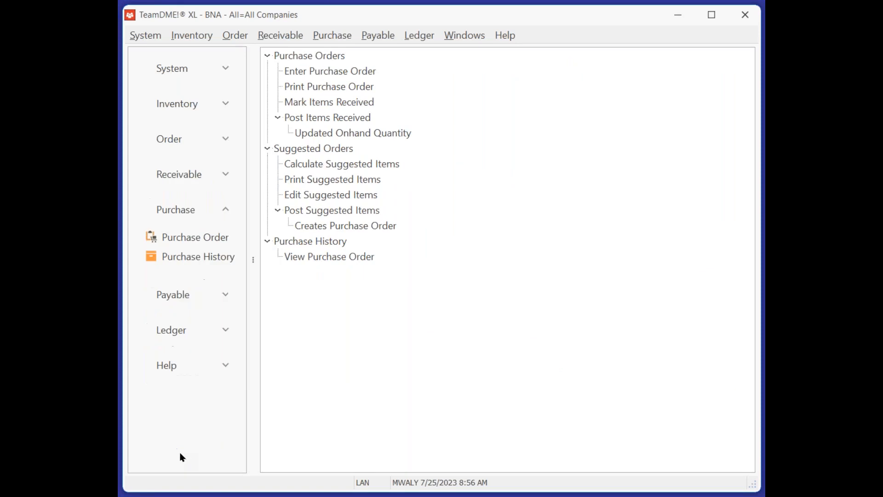
click(195, 237)
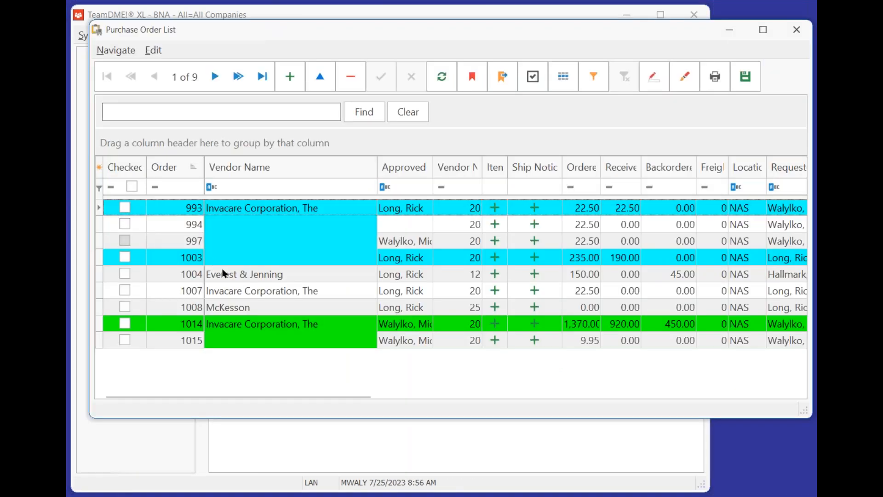
click(407, 342)
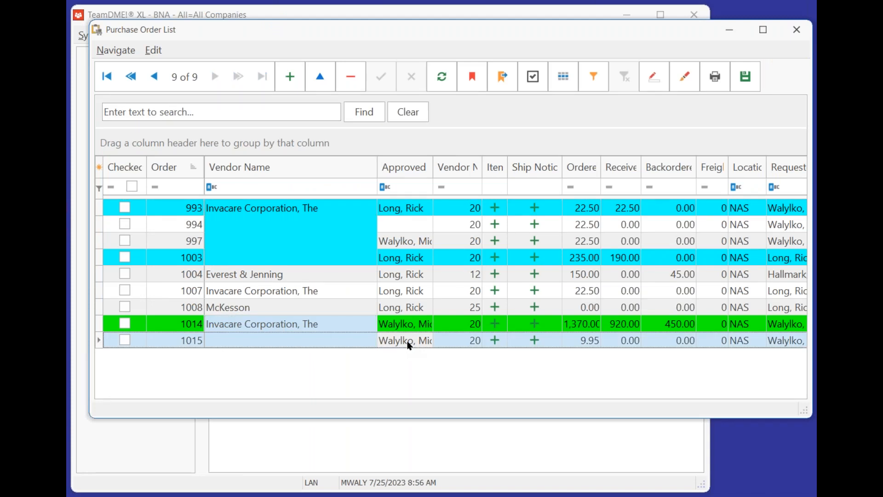
double_click(408, 342)
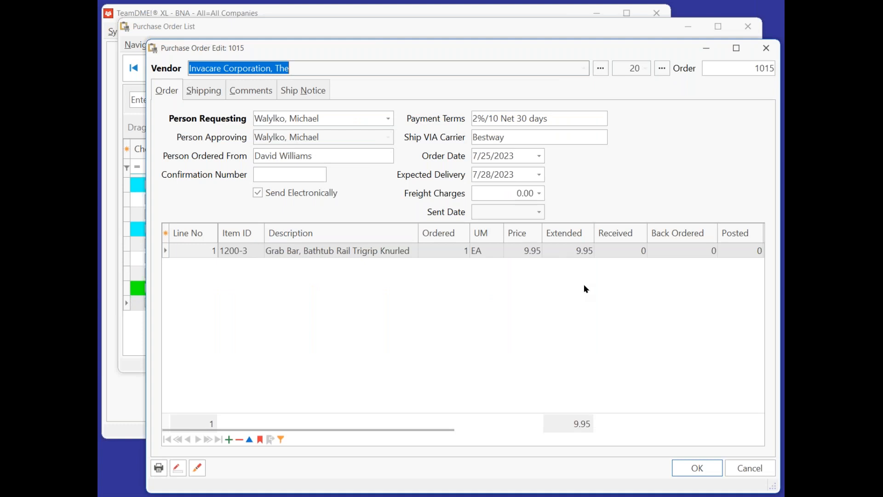
Review the new purchase order's vendor and its shipping details, including the linked medical order, drop-ship name and address.
drag(300, 68, 182, 71)
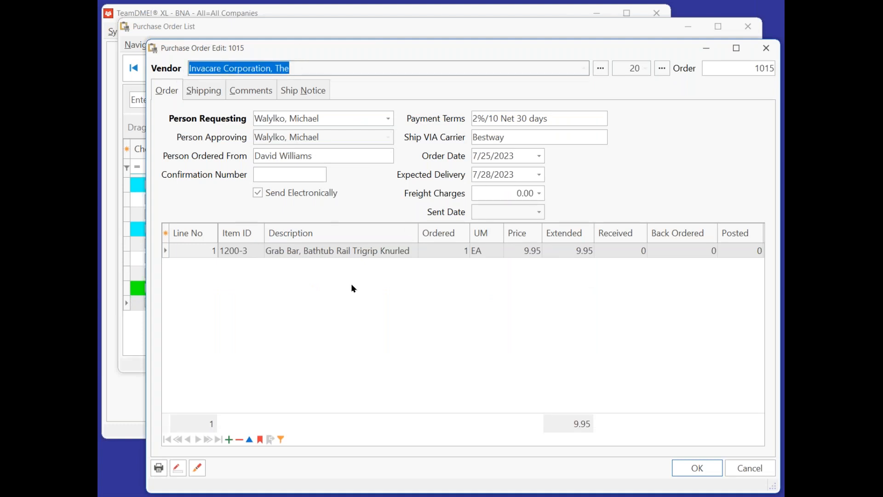
click(200, 91)
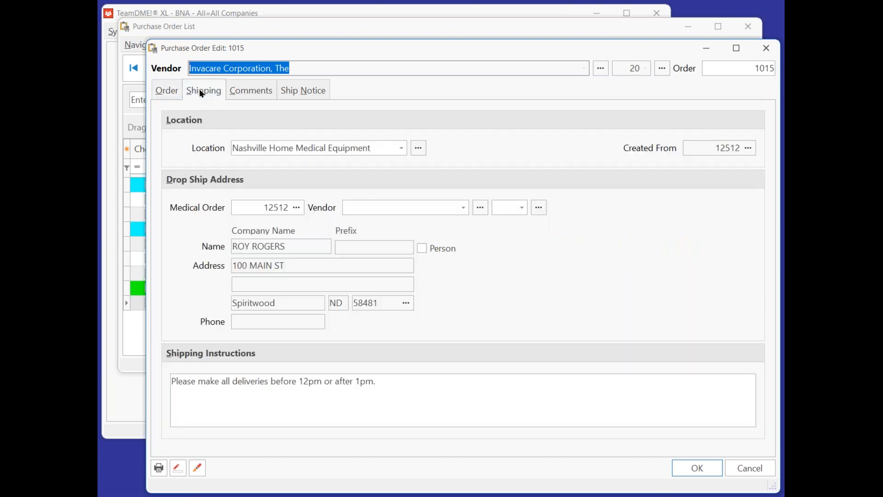
click(256, 207)
drag(264, 208, 220, 205)
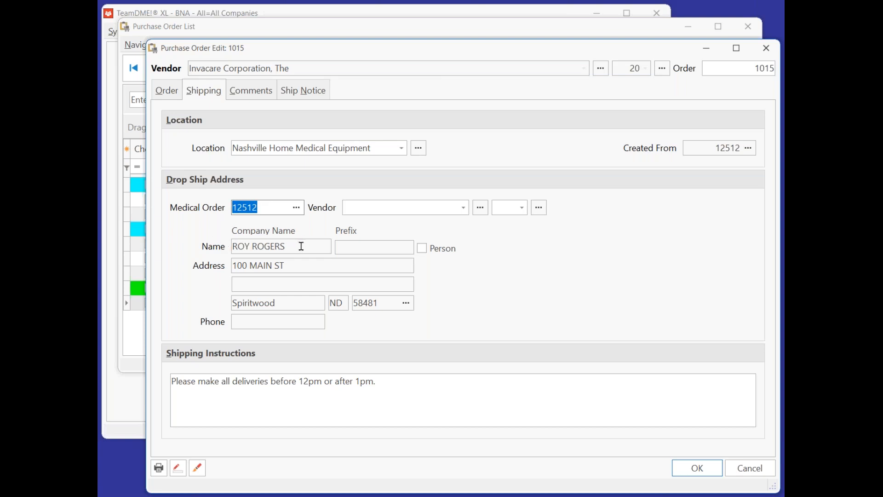
drag(287, 247, 216, 247)
drag(287, 266, 217, 261)
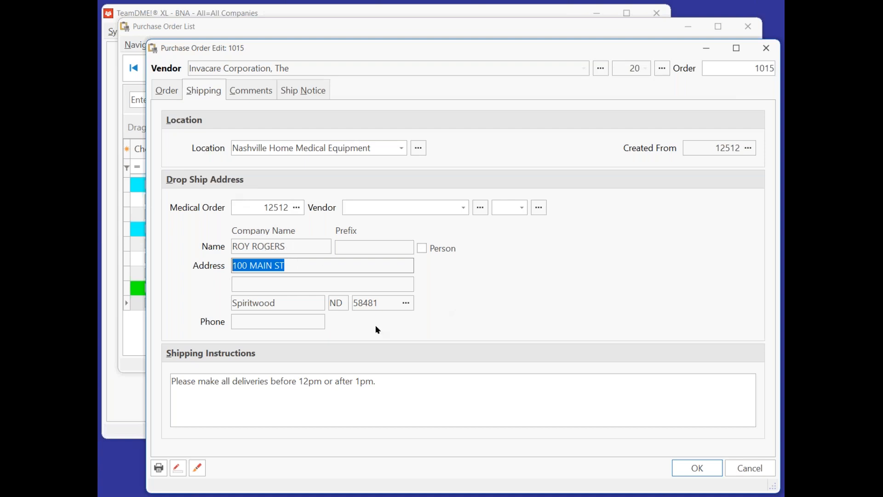
Preview the printout of the grab bar purchase order, close the preview and answer No to it having printed correctly.
click(159, 468)
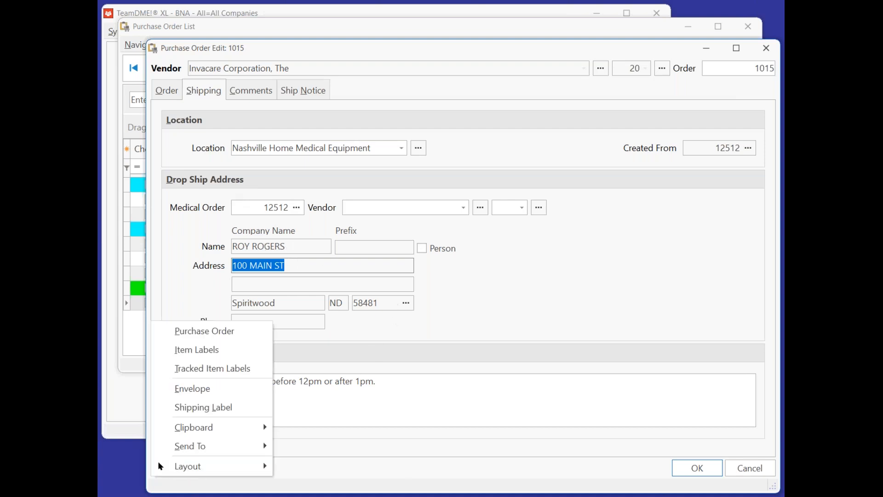
click(195, 339)
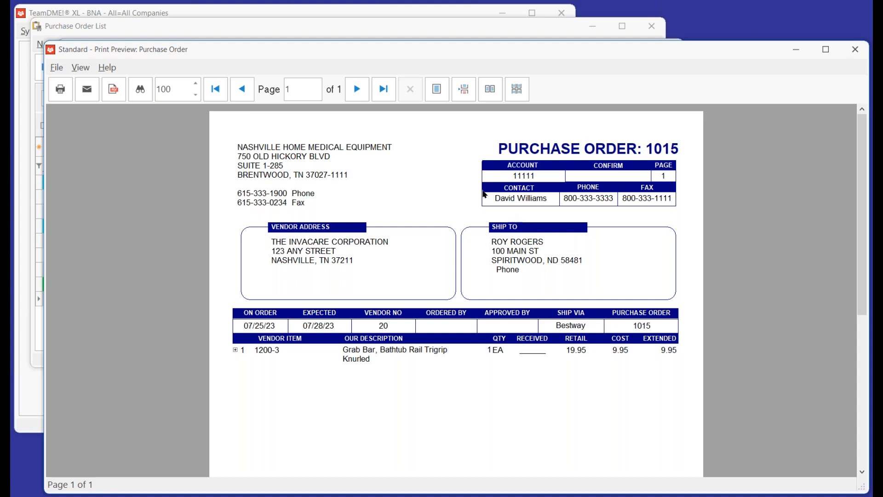
click(56, 67)
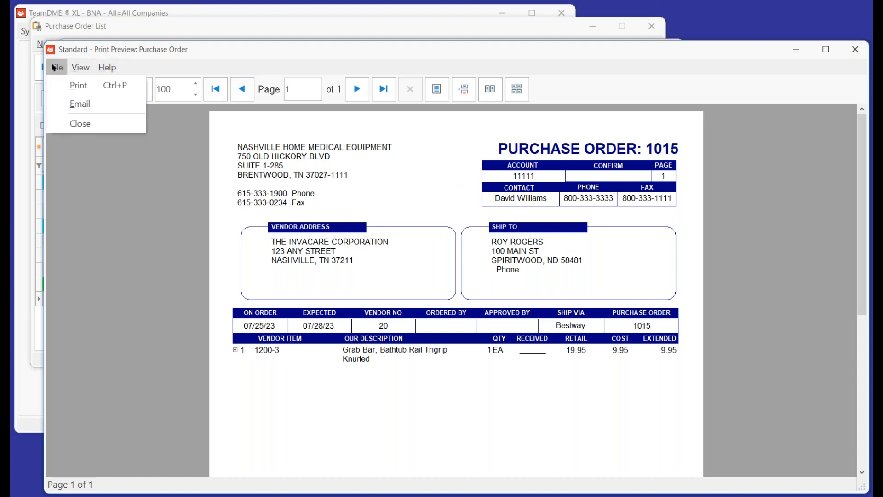
click(81, 123)
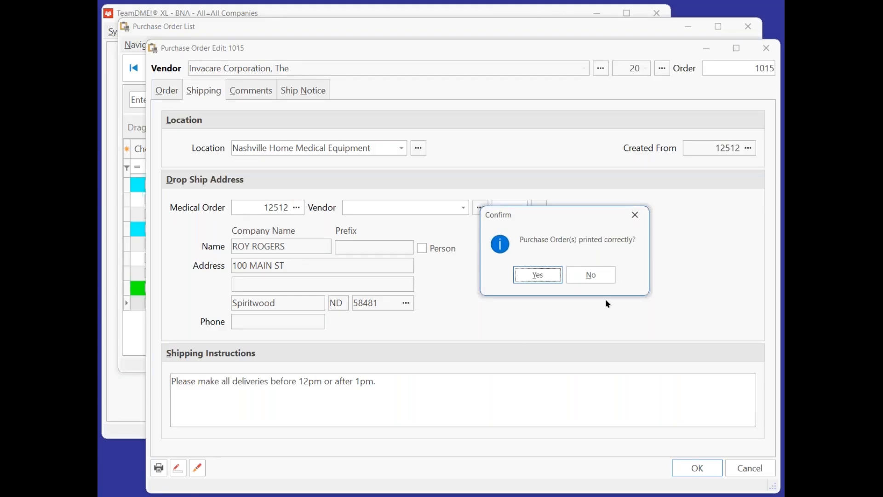
click(591, 275)
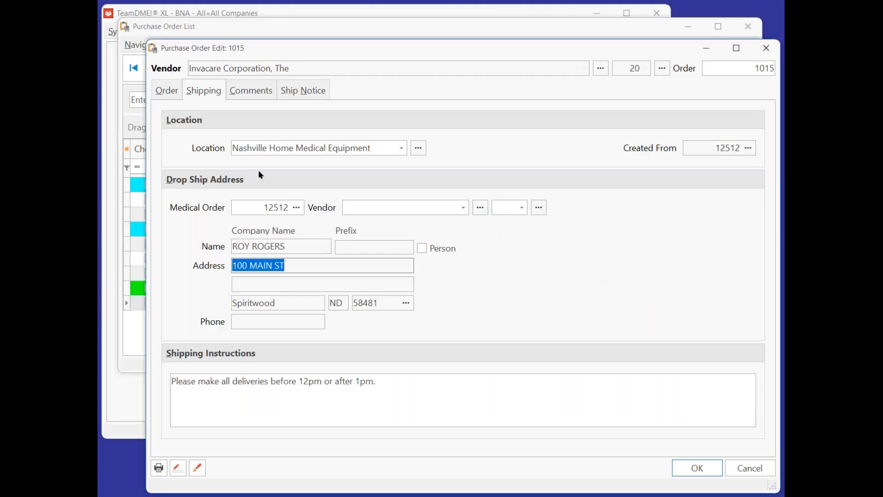
Review the purchase order's comments, ship notices and order lines, accept the order and close the purchase order list.
click(257, 94)
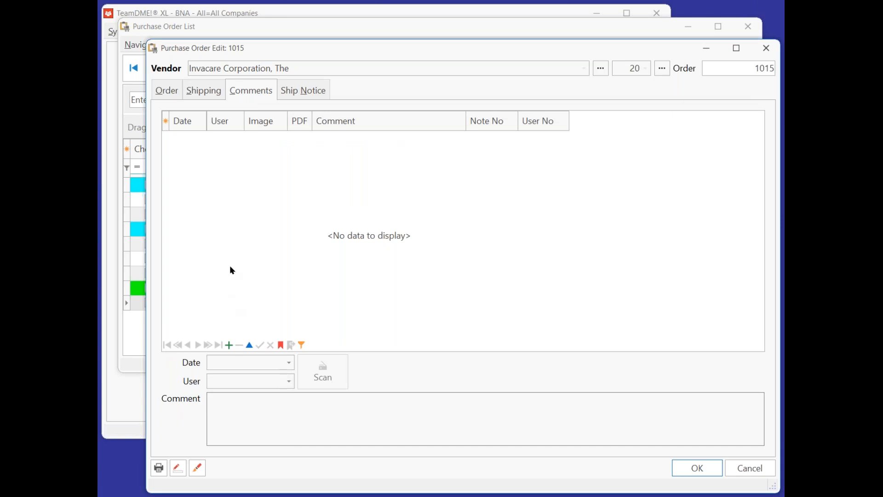
click(307, 90)
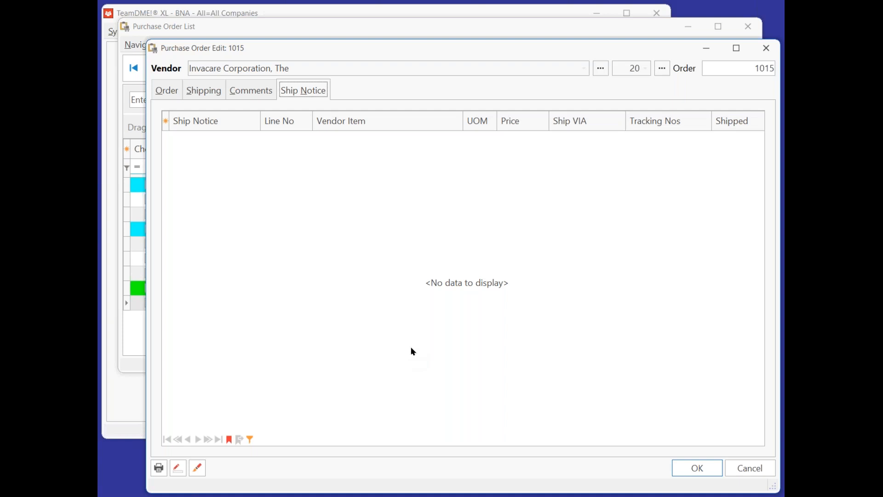
click(168, 91)
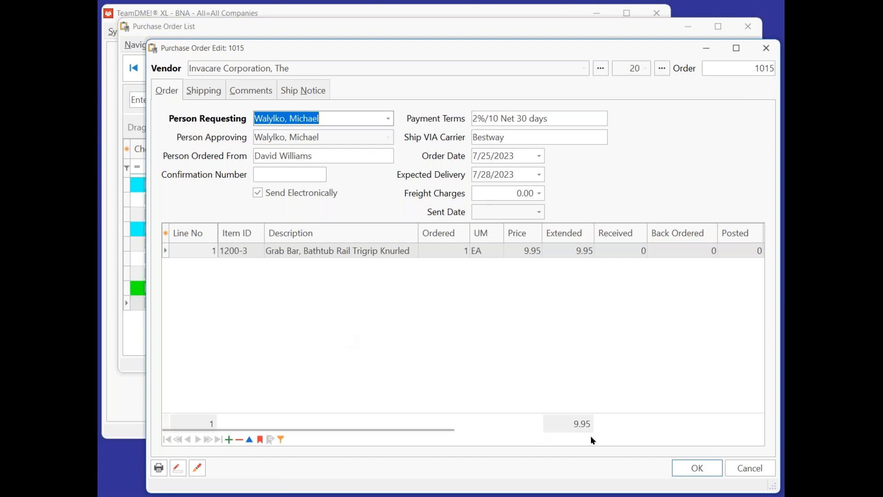
click(692, 464)
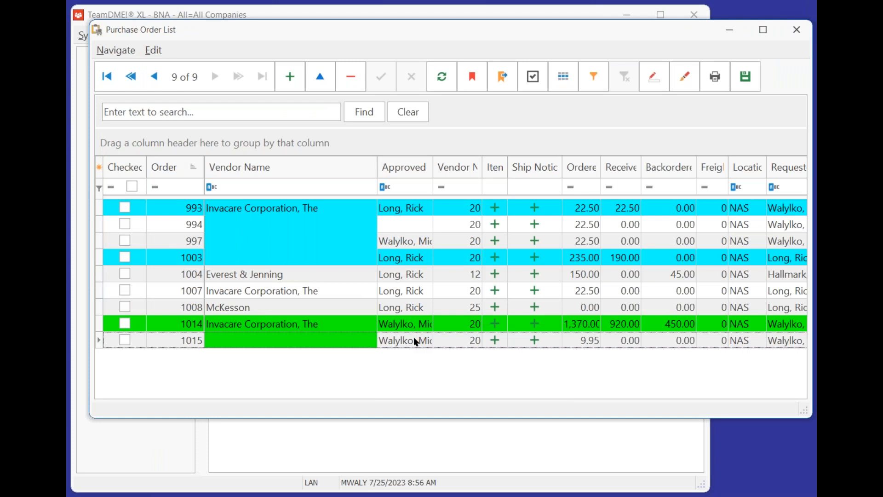
click(414, 338)
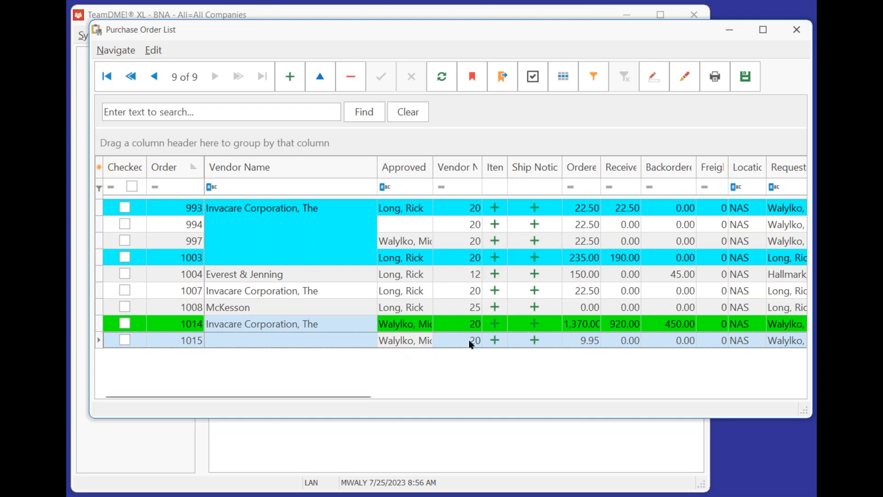
click(797, 30)
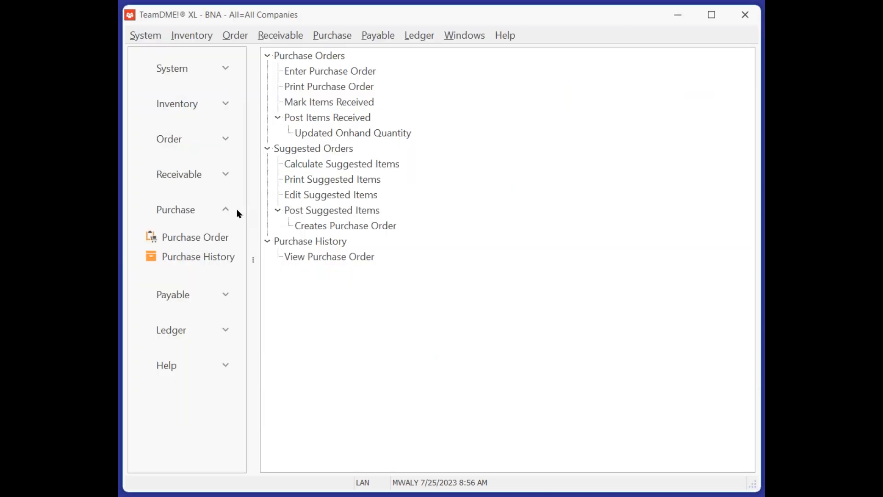
Search the inventory item list for 4444 and open the Walker With Wheels item for editing.
click(173, 104)
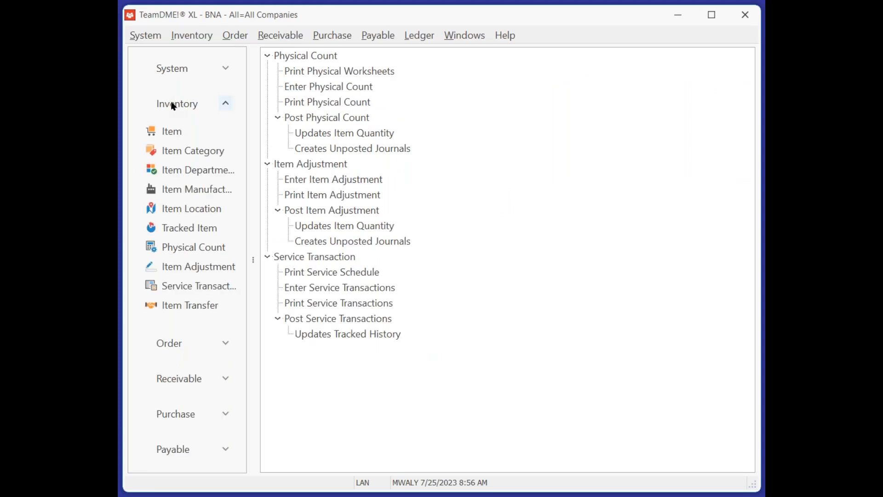
click(175, 131)
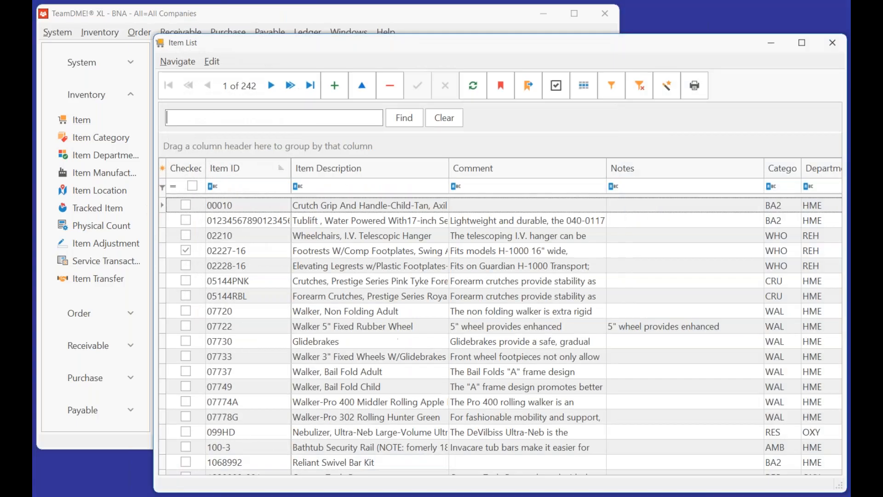
click(203, 113)
text(4444)
key(Return)
click(267, 207)
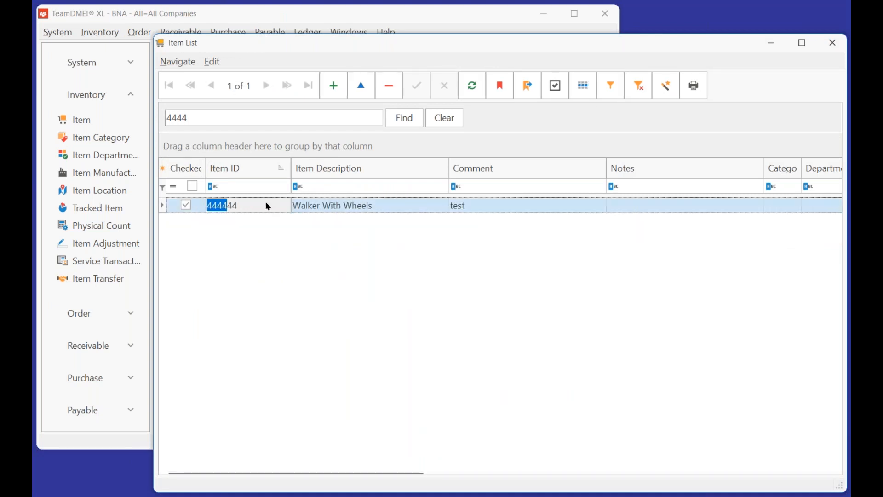
double_click(267, 206)
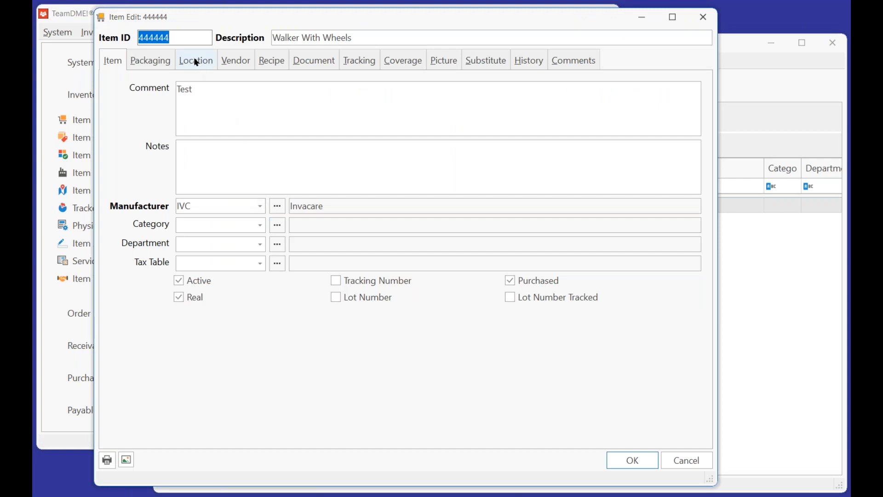
Examine the walker's NAS location record, comparing its on-hand, on-order and on-purchase quantities with its minimum and maximum.
click(196, 62)
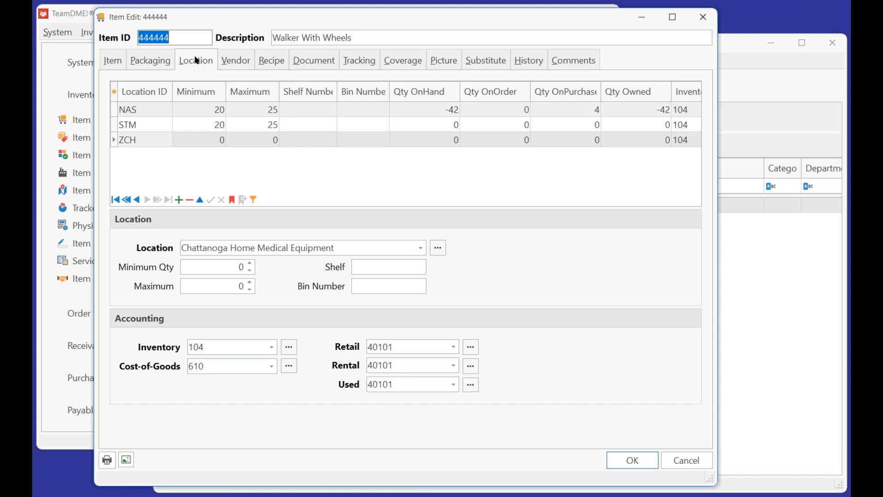
click(424, 111)
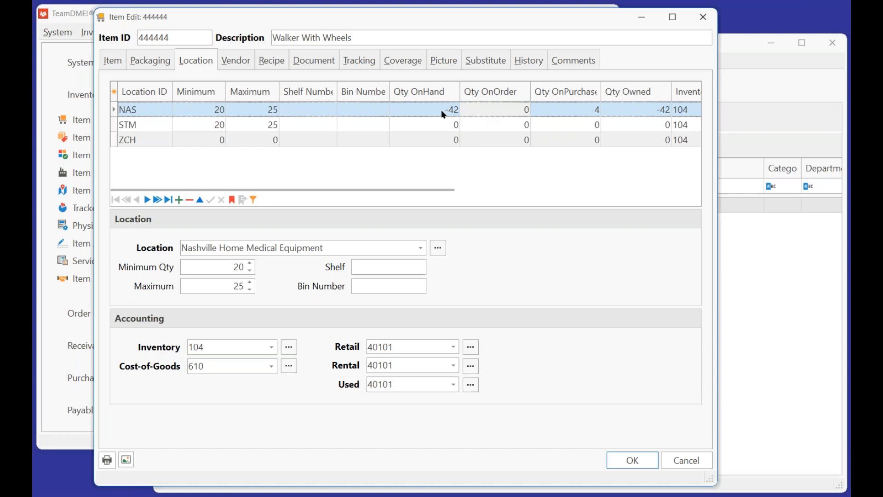
click(427, 109)
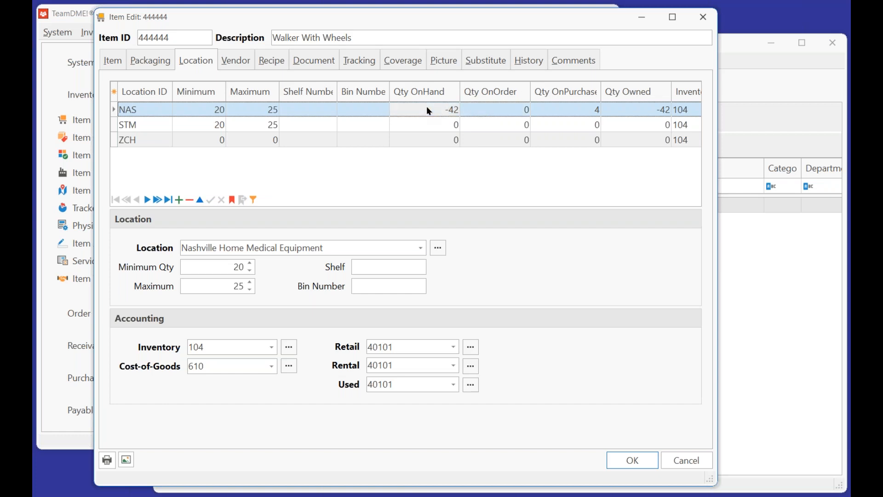
click(500, 109)
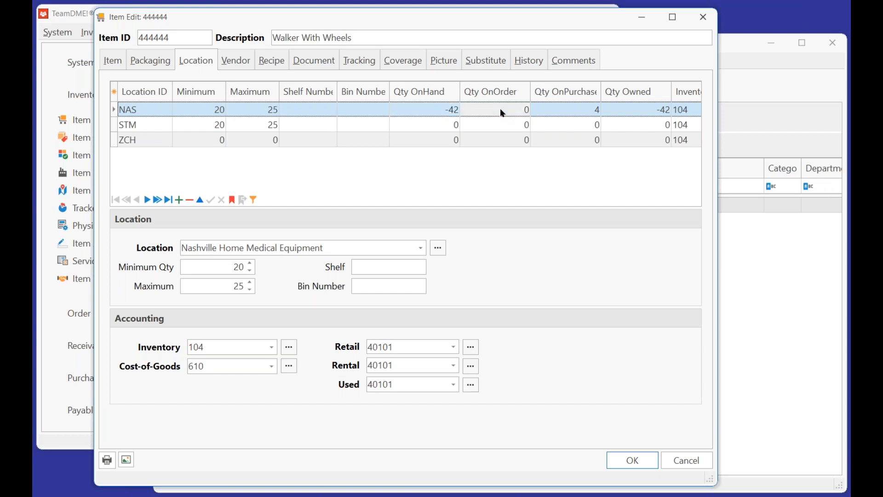
click(203, 112)
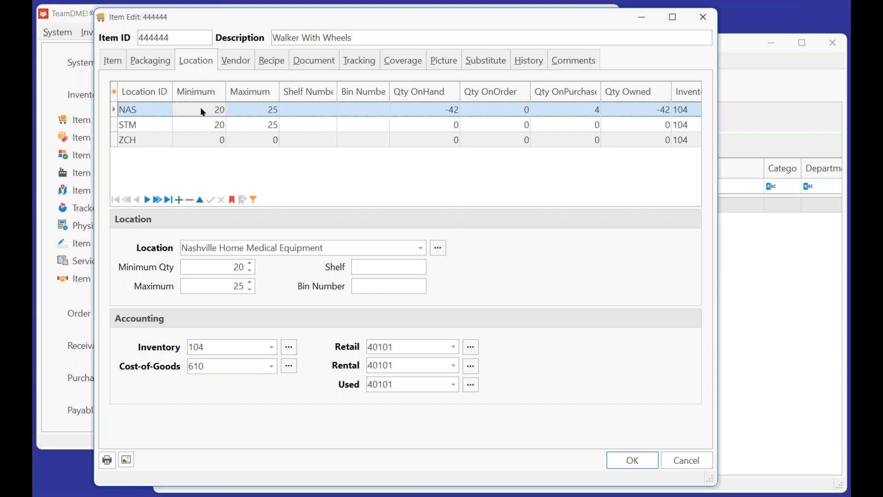
click(254, 107)
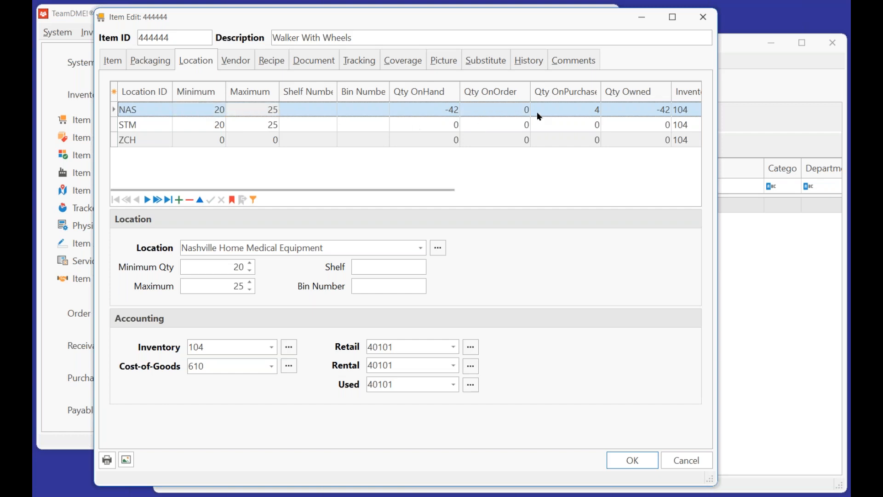
click(573, 111)
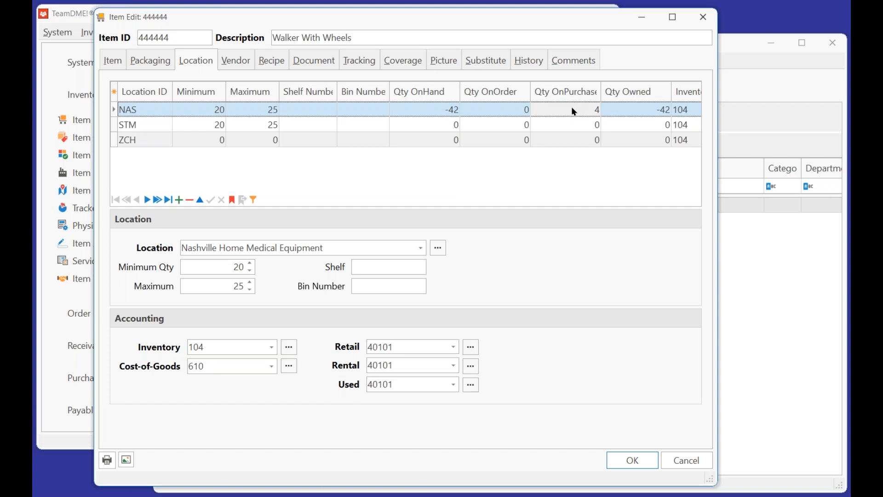
click(418, 108)
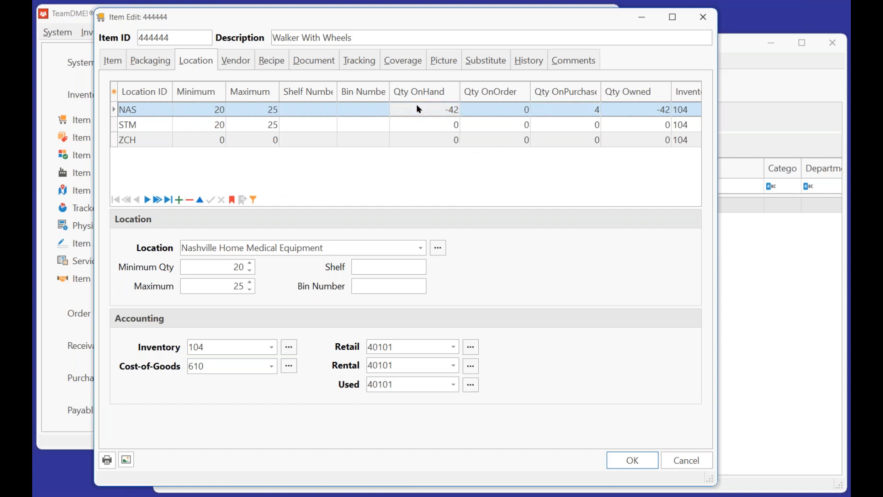
click(505, 108)
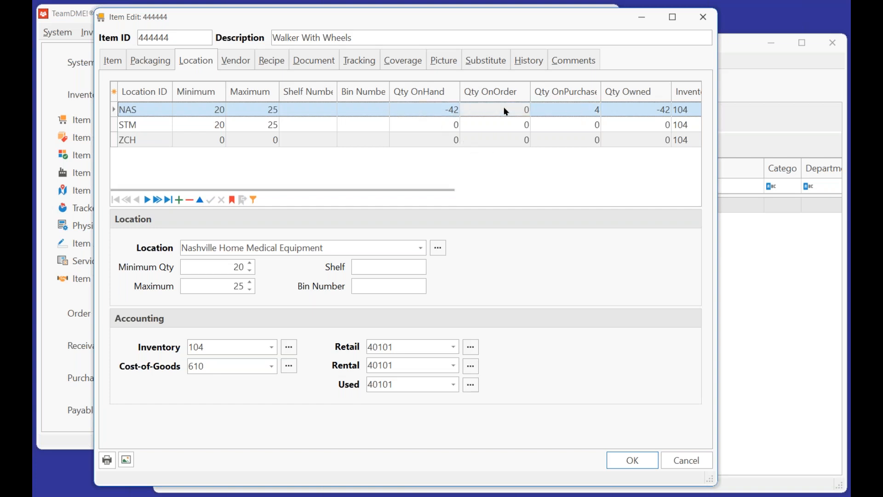
click(567, 106)
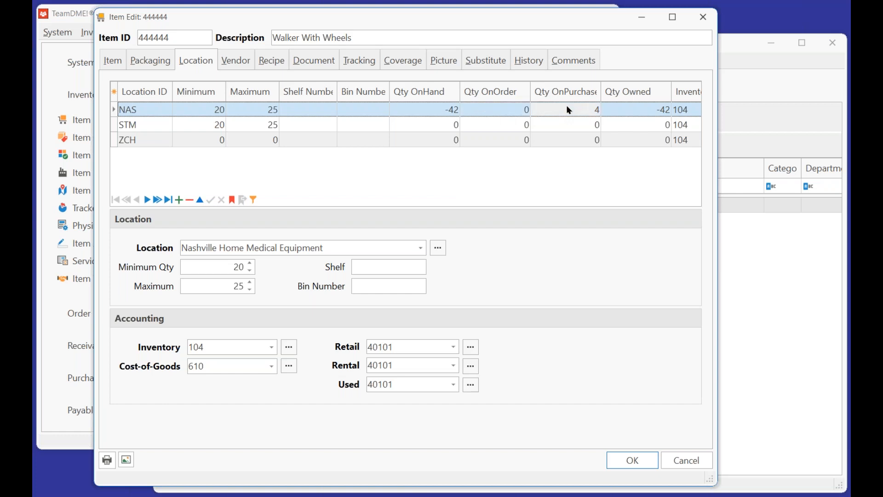
click(200, 109)
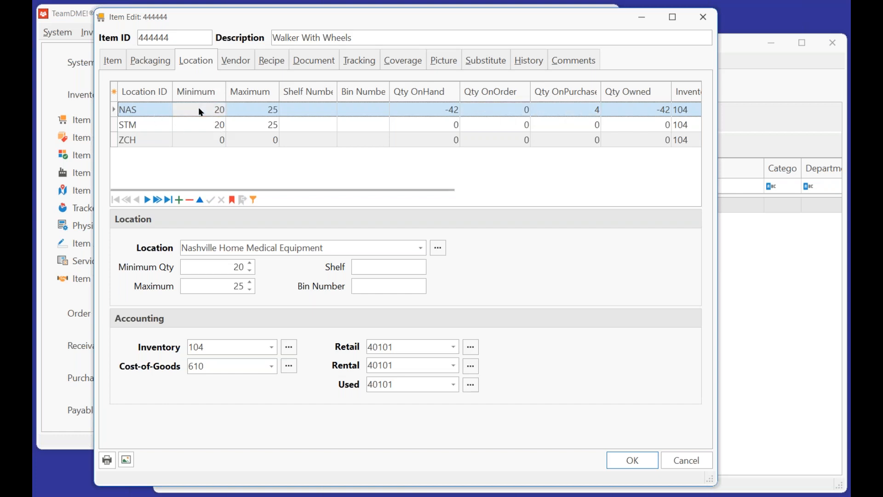
Check the Minimum Qty and Maximum fields of the walker's Nashville location and close the item with OK.
click(217, 266)
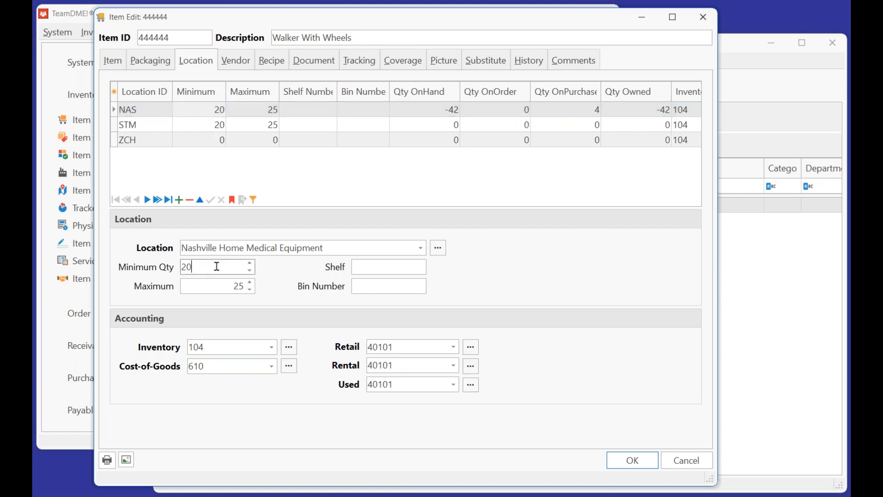
drag(217, 266, 153, 267)
click(221, 286)
drag(221, 286, 131, 286)
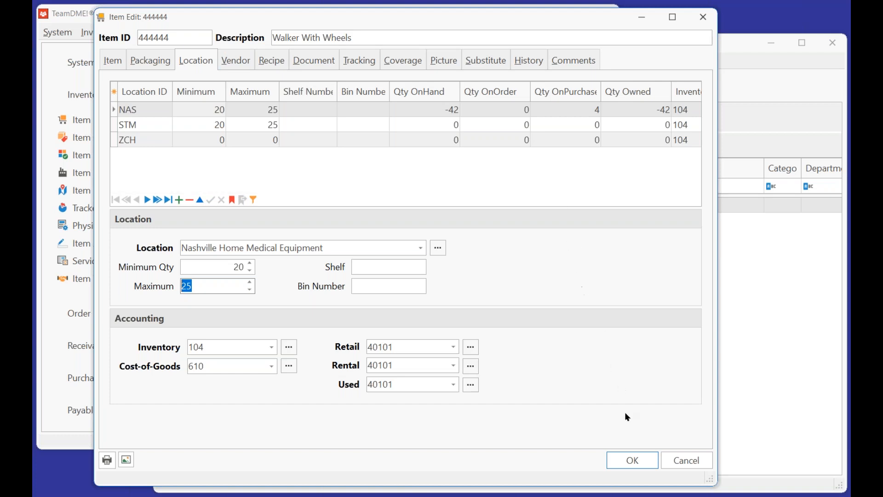
click(632, 460)
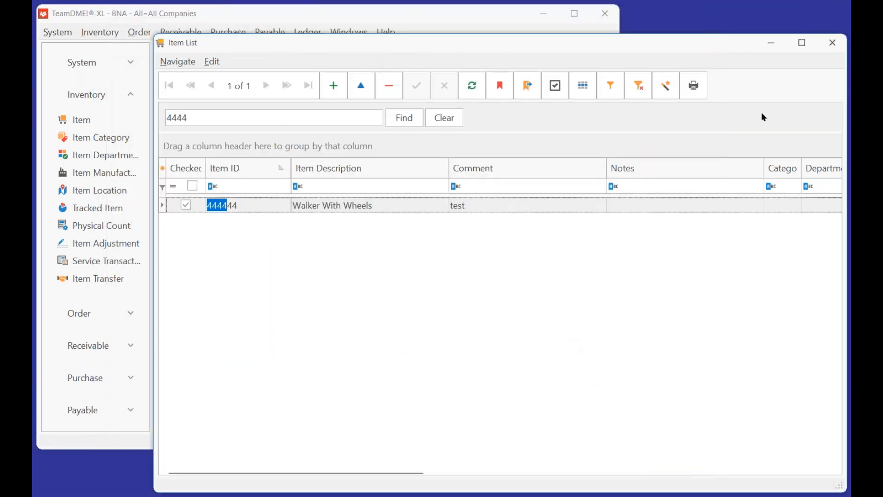
Close the item list and open the purchase order list.
click(176, 60)
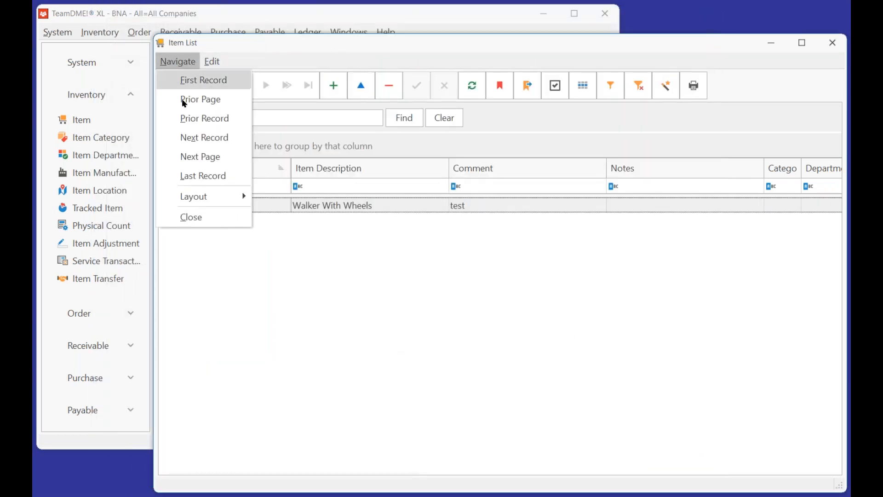
click(200, 217)
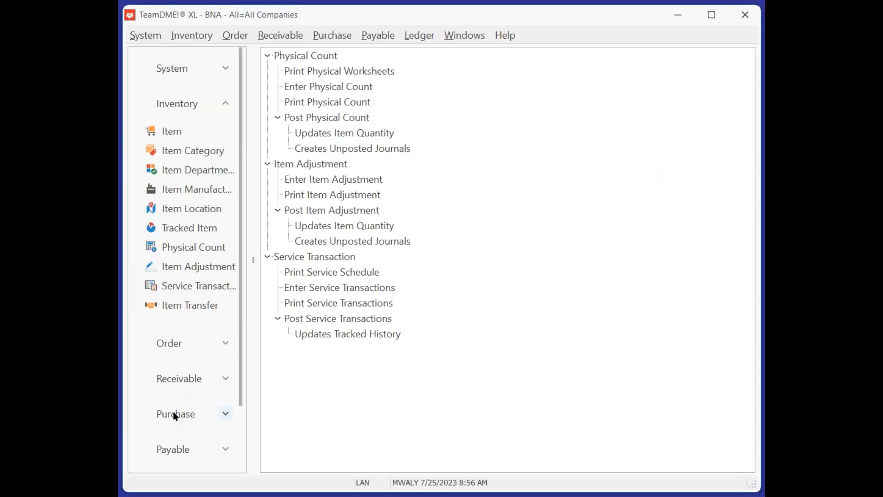
click(85, 377)
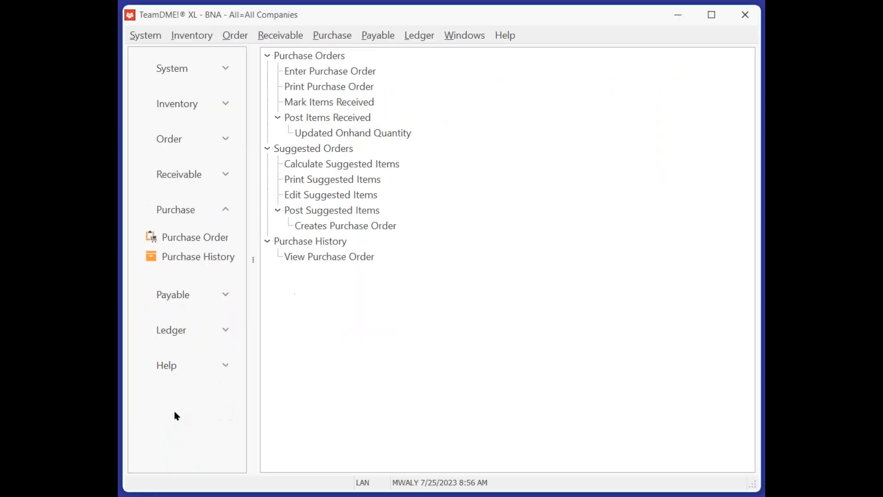
click(191, 240)
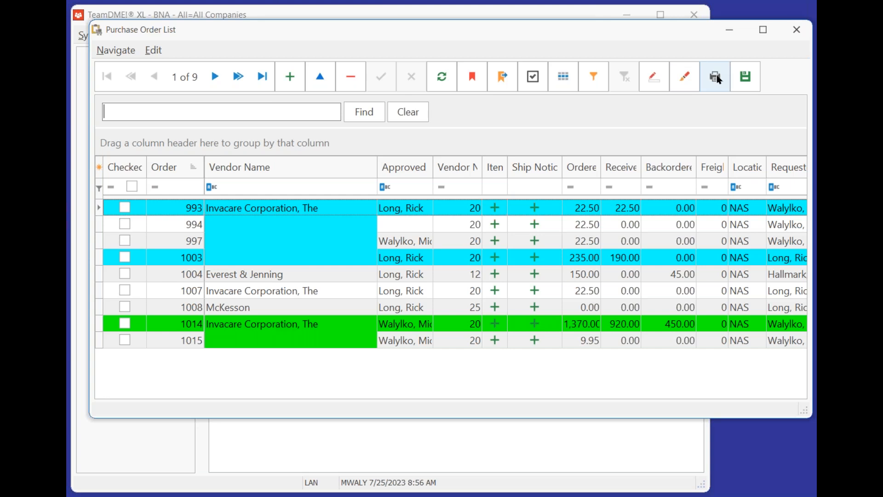
Generate the Suggested Orders list from the purchase order list and reposition its window.
click(718, 77)
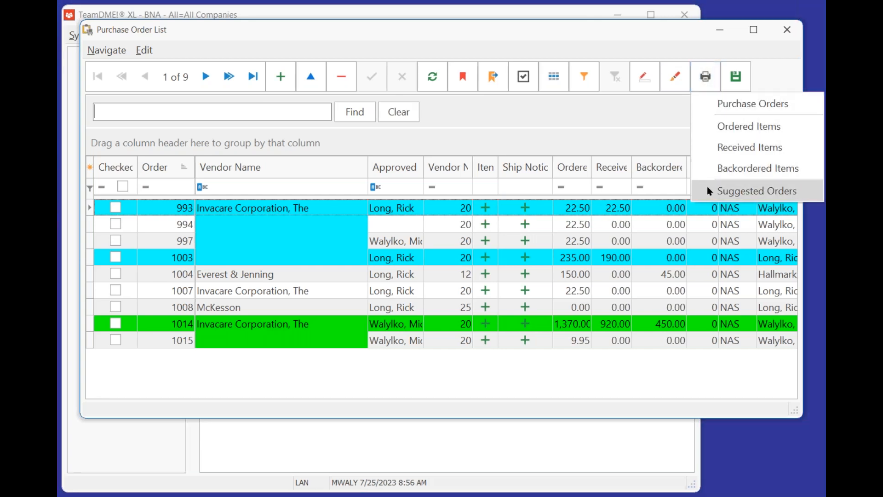
click(751, 191)
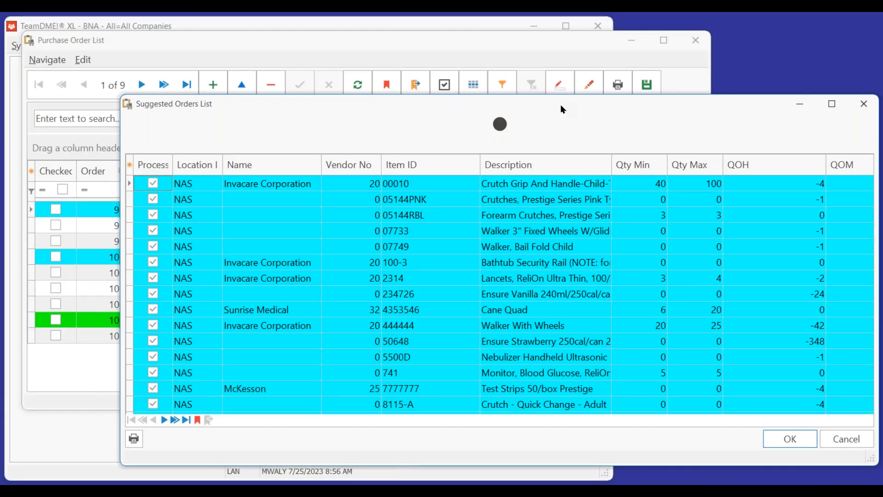
drag(561, 105, 485, 57)
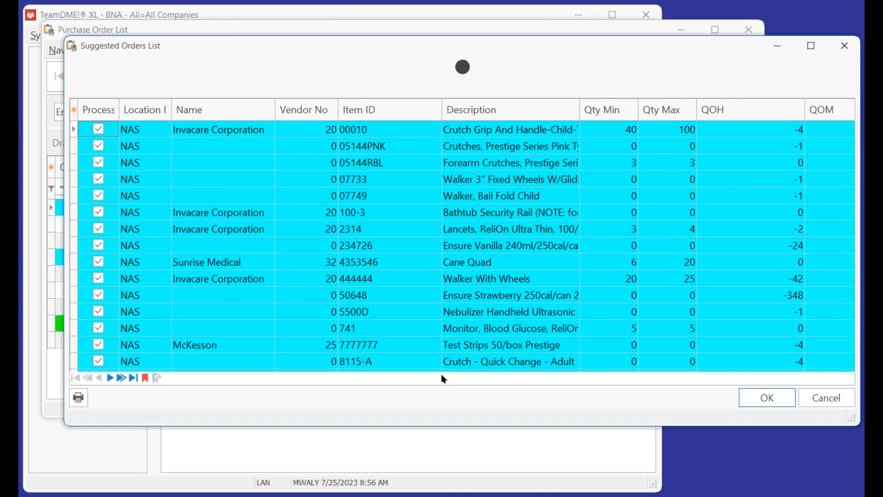
Widen the Suggested Orders List window and narrow the QOH and QOM columns to bring the Suggested column into view.
click(613, 126)
click(664, 131)
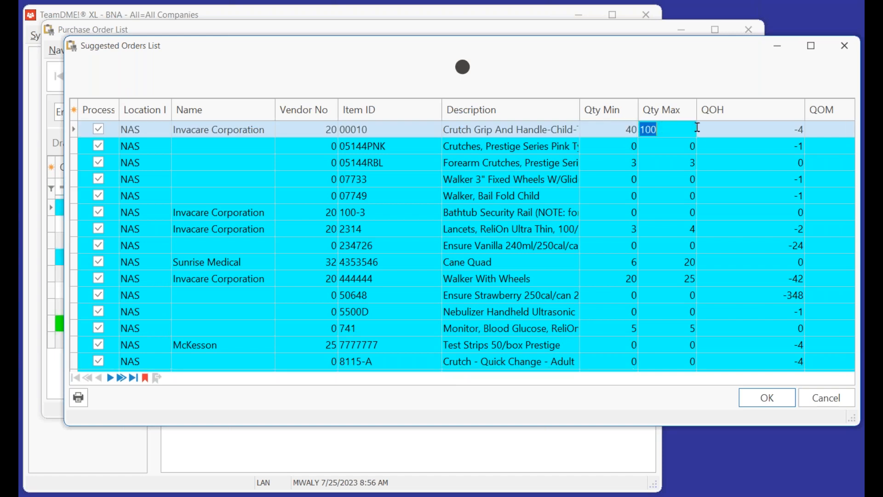
click(746, 132)
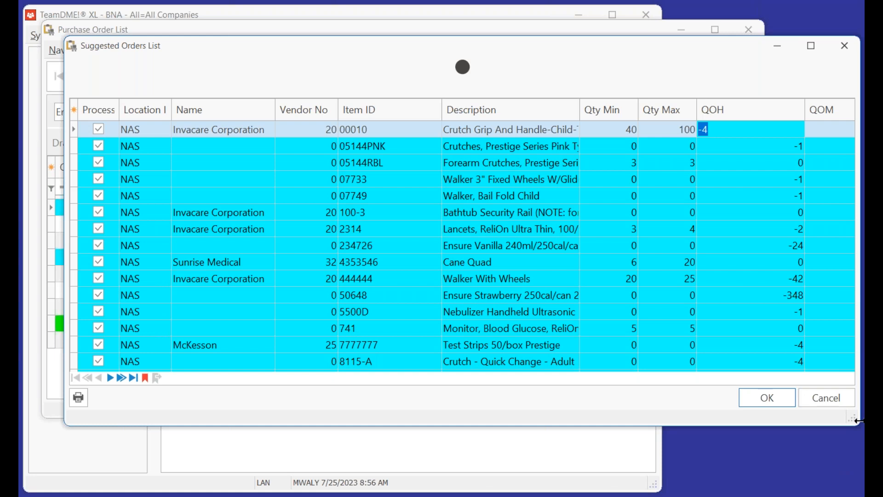
drag(857, 420, 882, 420)
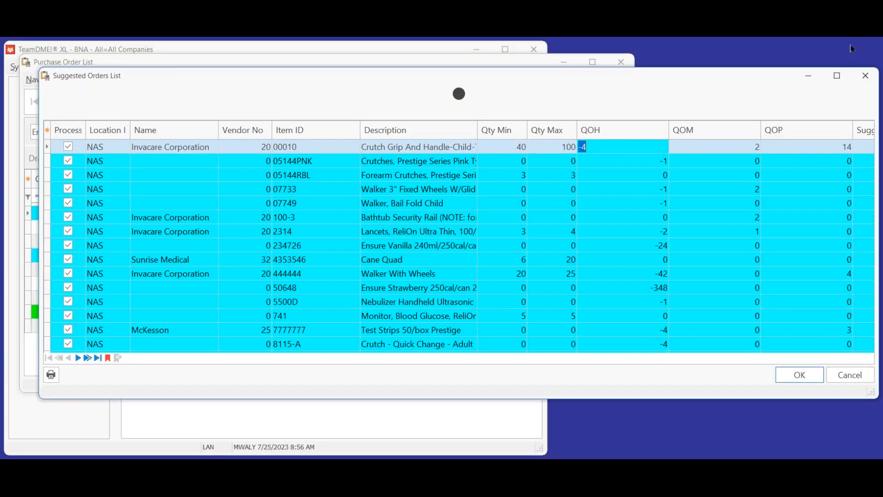
click(850, 45)
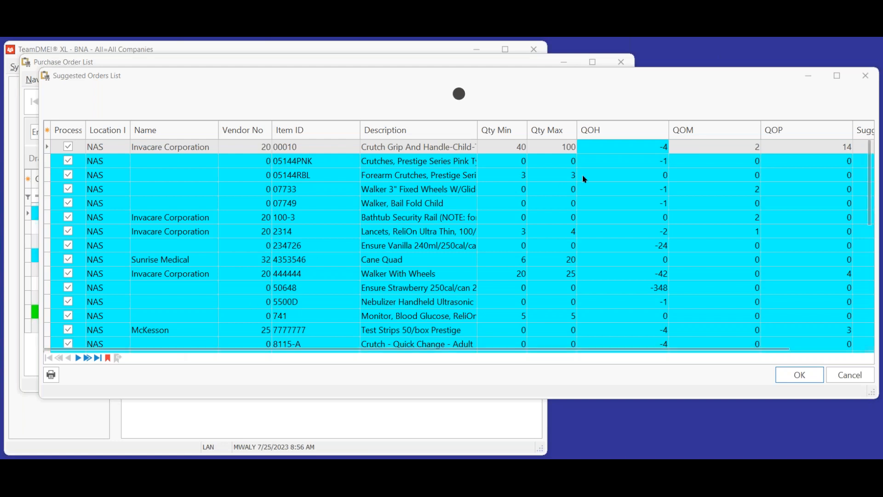
drag(668, 129, 614, 126)
drag(706, 131, 660, 131)
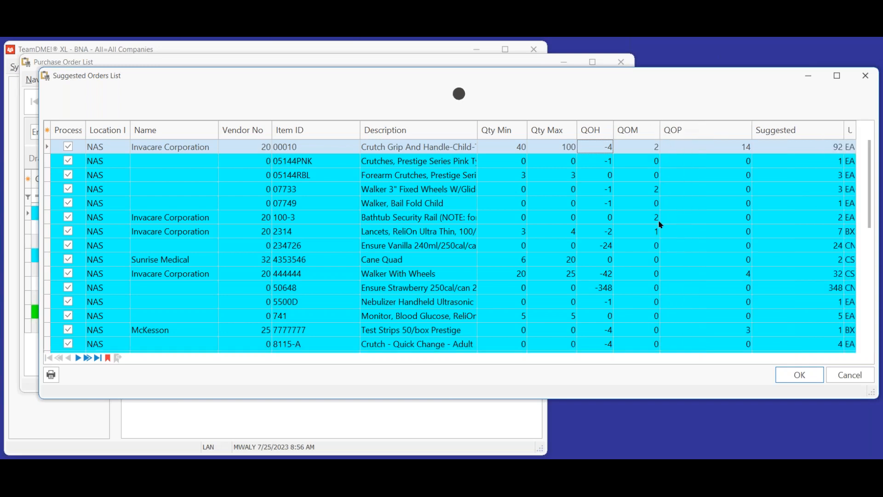
Examine how the suggested quantity of item 00010 relates to its QOH, QOM, QOP, minimum and maximum quantities.
click(594, 148)
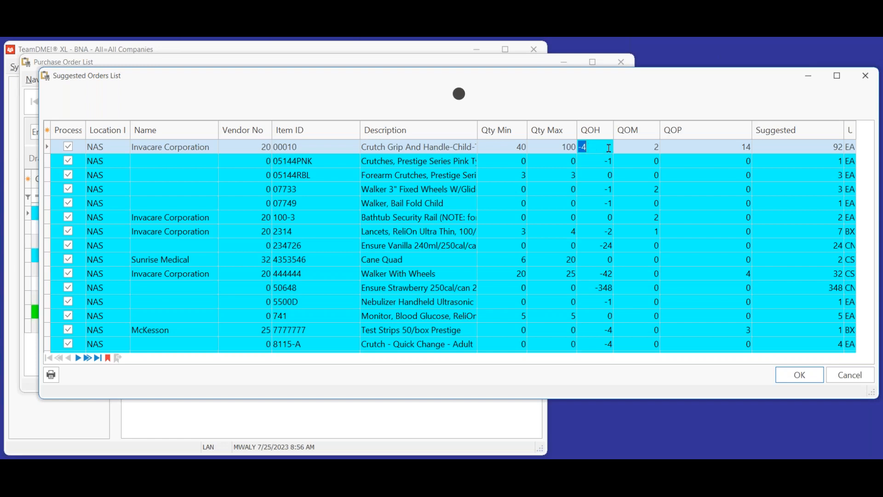
click(623, 152)
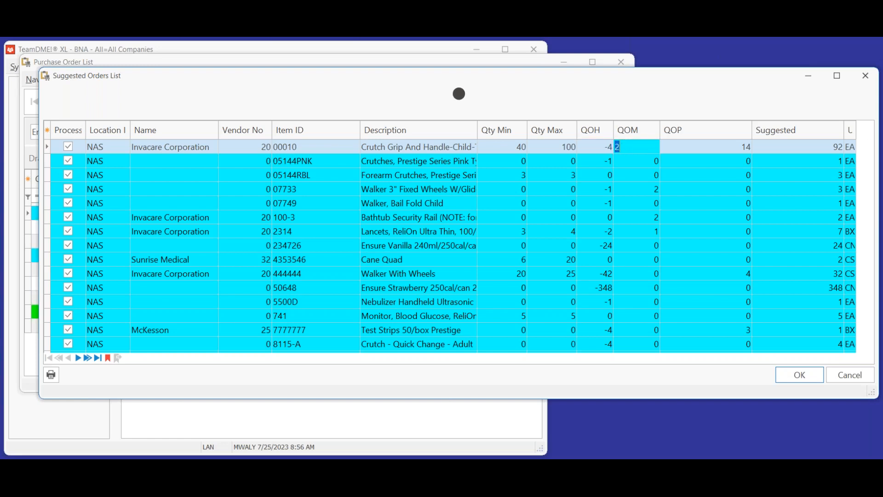
click(693, 149)
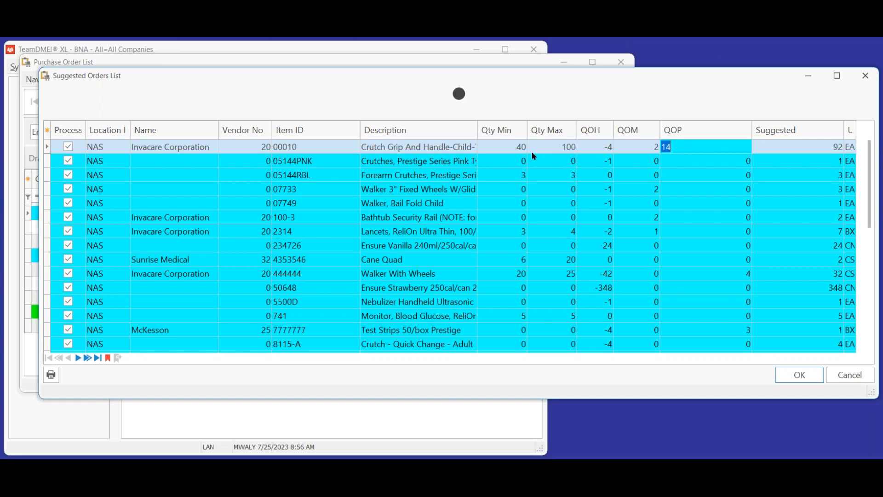
click(509, 147)
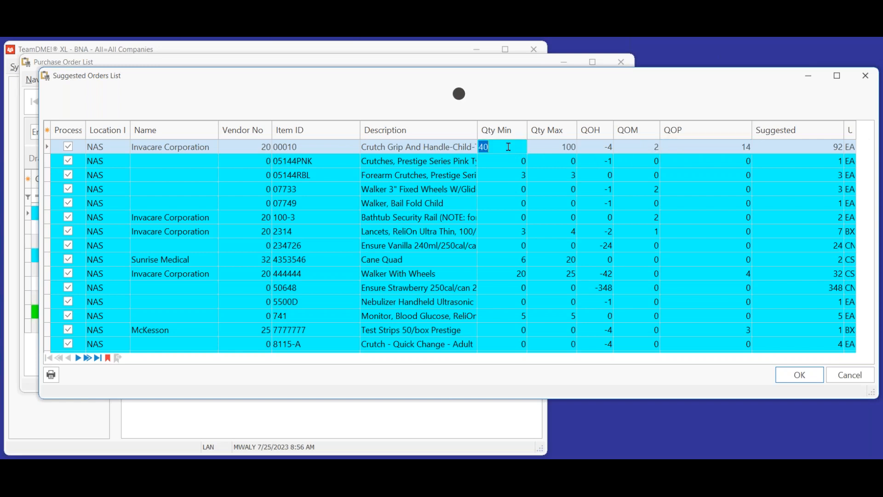
click(555, 146)
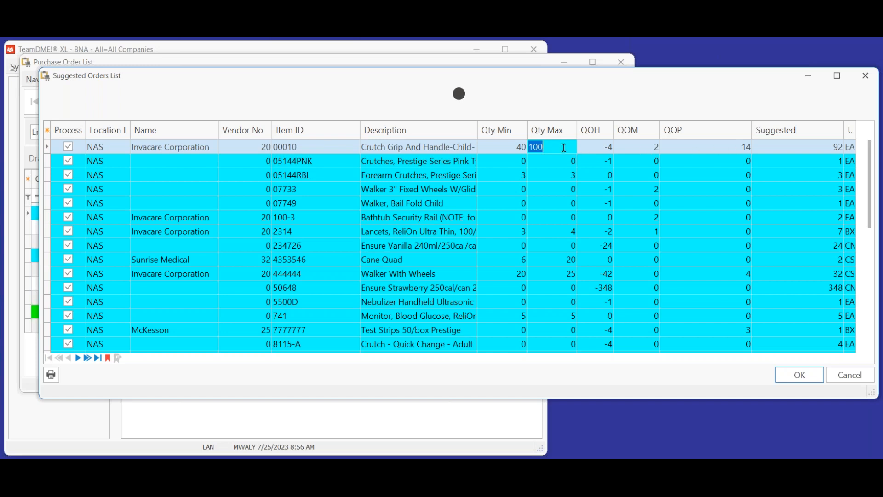
click(818, 146)
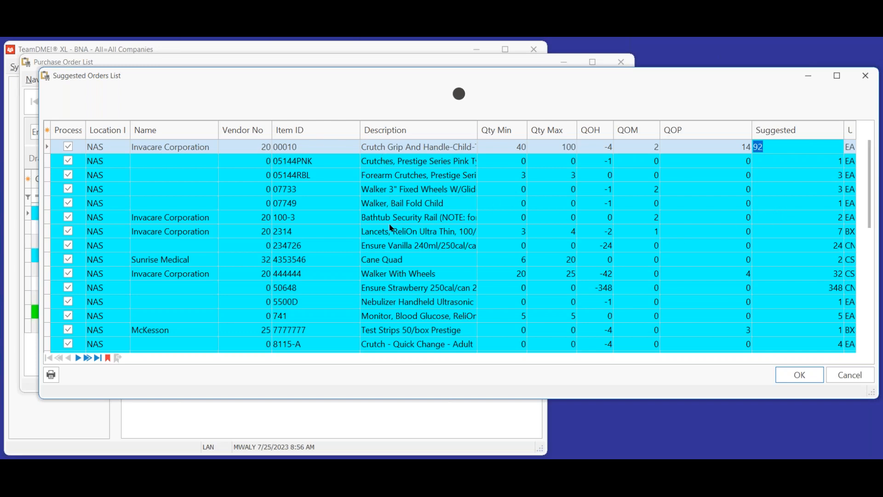
Examine the Walker With Wheels row, comparing its suggested quantity with its on-hand, QOM, minimum and maximum quantities.
click(392, 275)
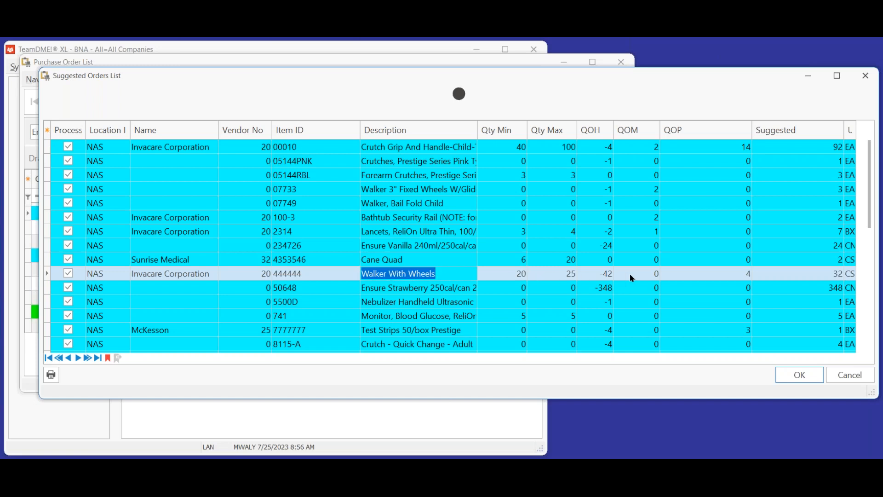
click(812, 274)
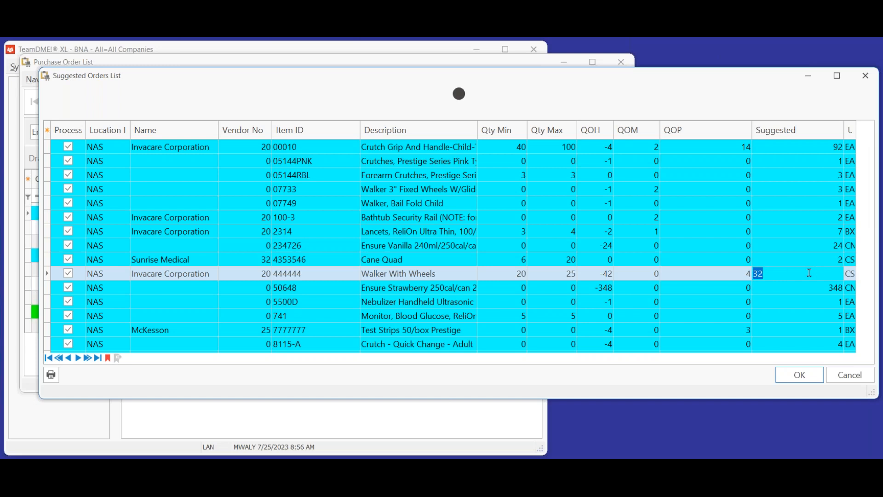
click(587, 272)
click(548, 274)
click(501, 274)
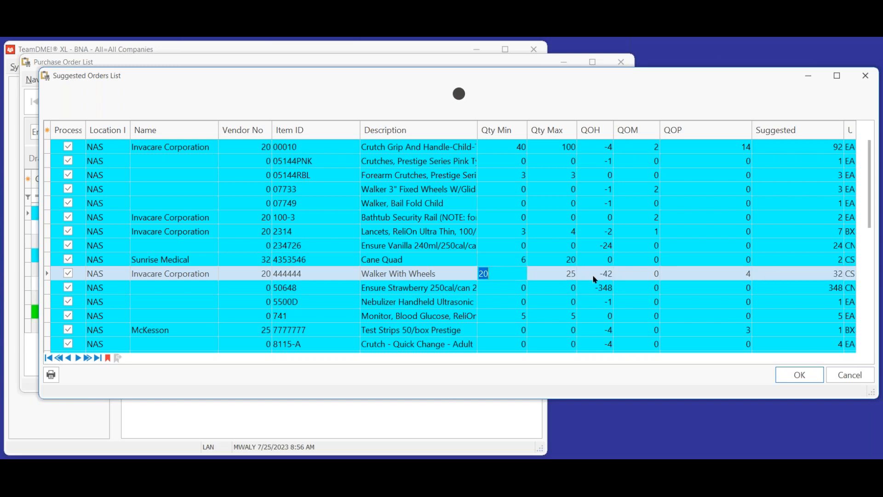
click(633, 272)
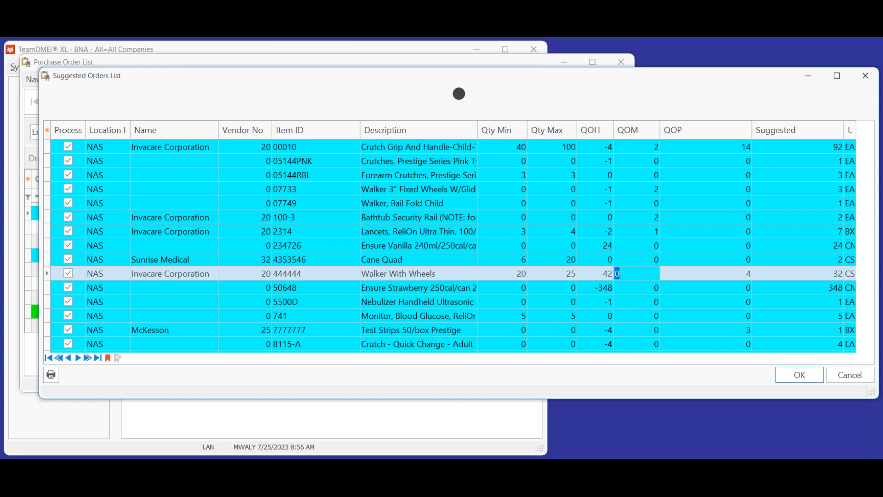
click(816, 272)
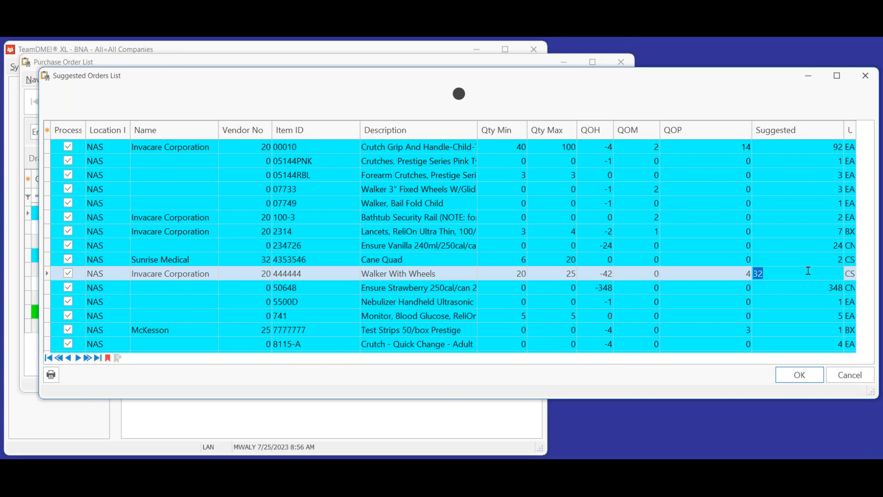
click(594, 273)
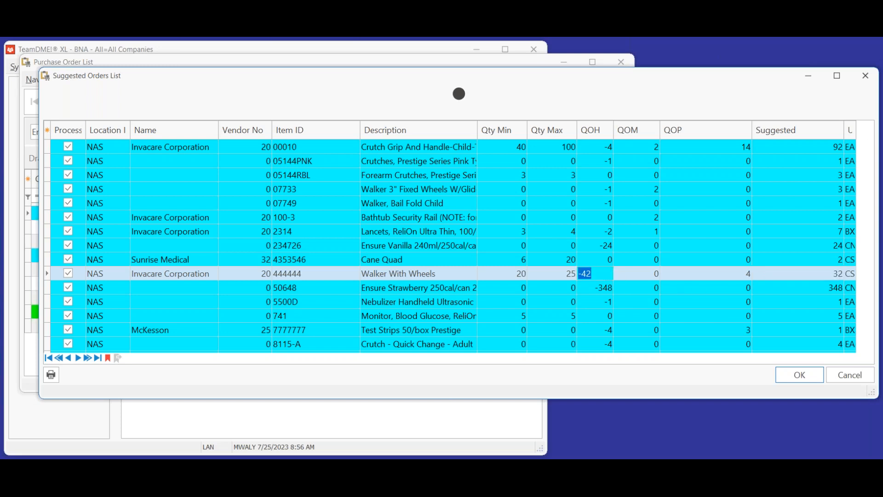
click(556, 274)
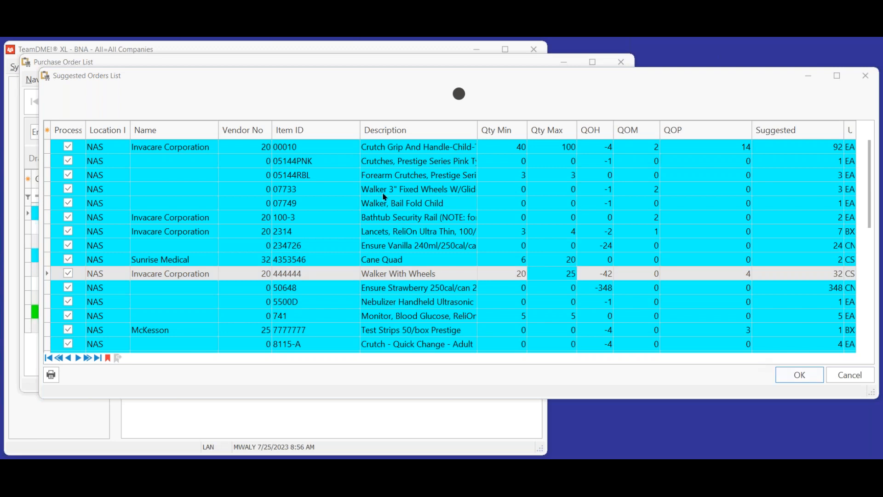
Exclude the items without a vendor from processing, from 05144PNK through 8115-A, keeping the vendor-assigned items marked.
click(68, 161)
click(68, 175)
click(68, 189)
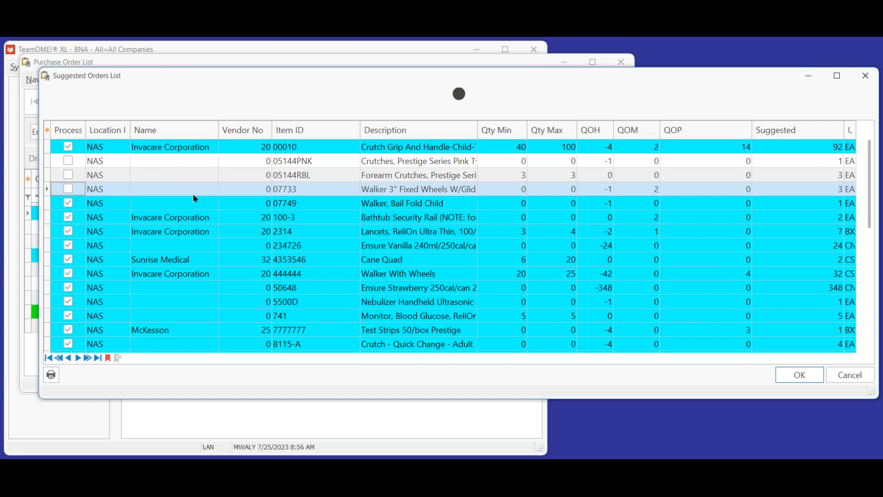
click(68, 203)
click(68, 245)
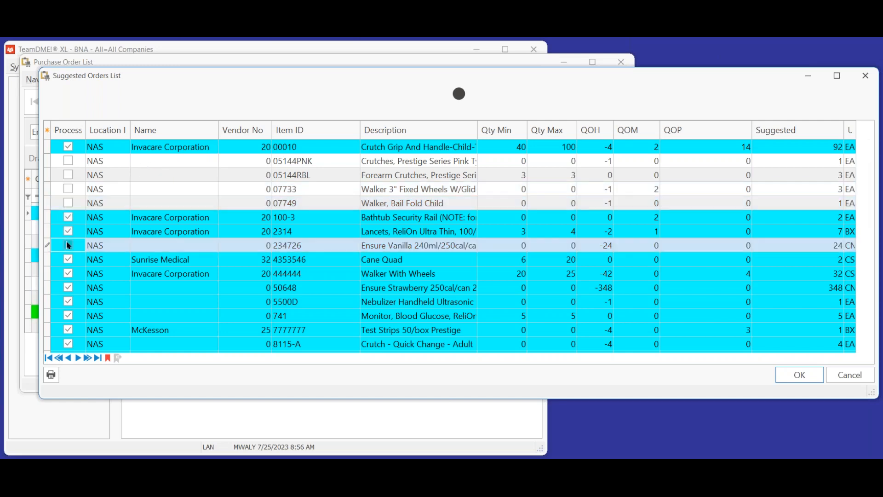
click(69, 288)
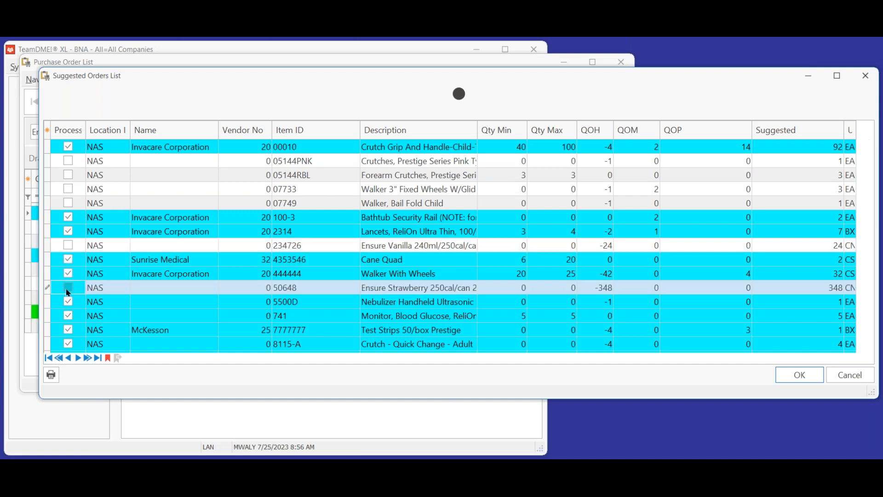
click(68, 301)
click(68, 316)
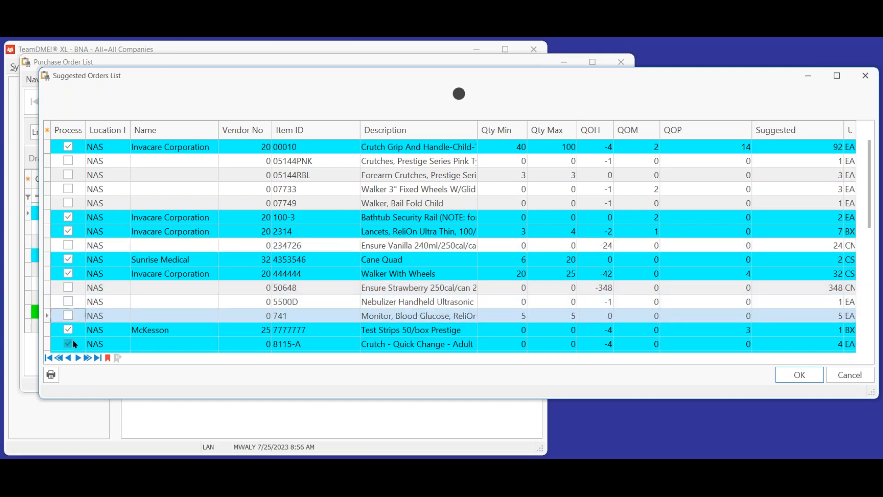
click(69, 343)
Review which vendors the items still marked for processing belong to, through the end of the suggested orders list.
click(167, 274)
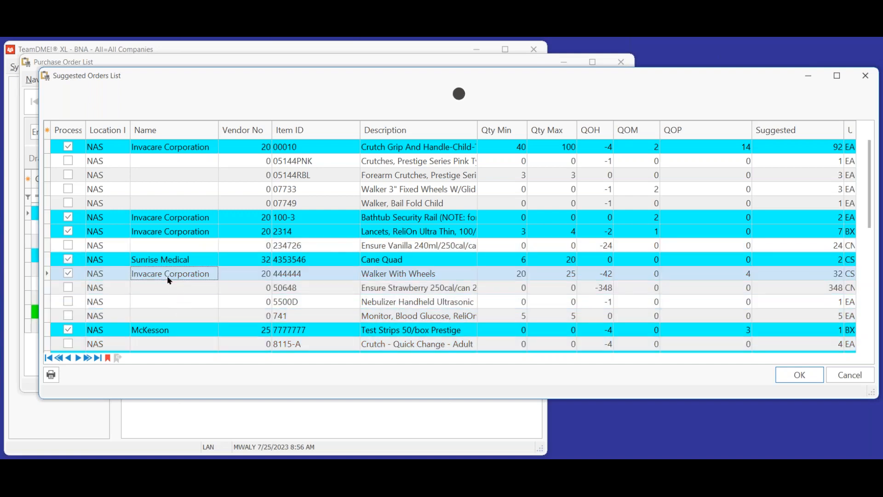
click(171, 234)
click(174, 220)
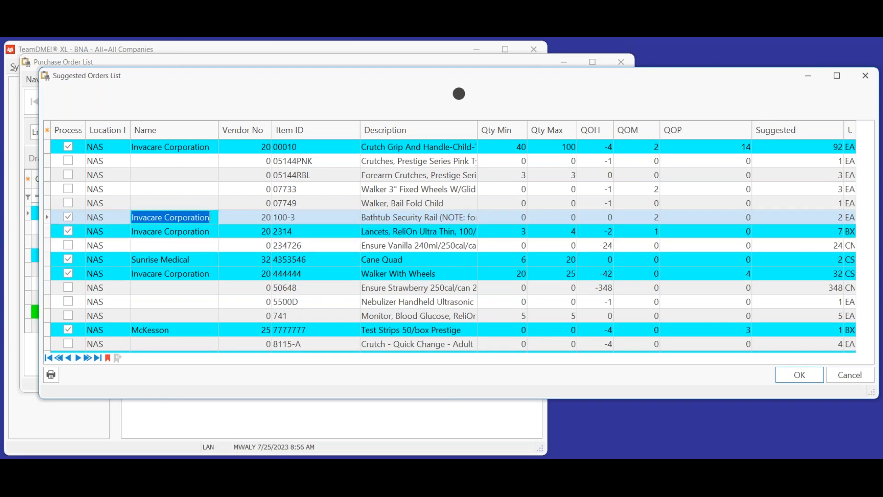
click(179, 148)
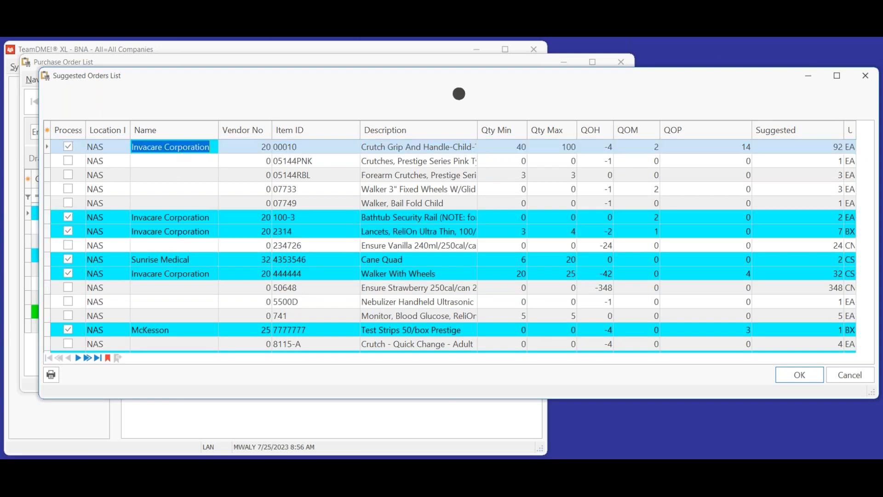
click(172, 259)
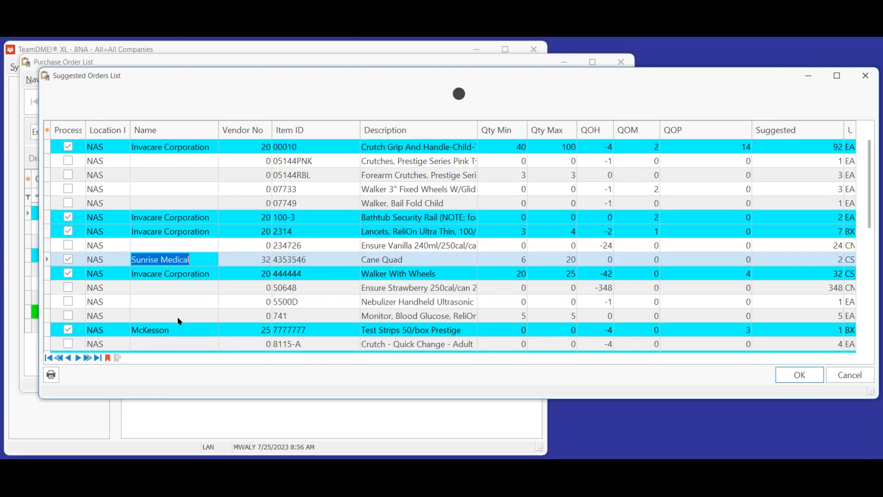
scroll(182, 319, down, 3)
scroll(181, 319, down, 4)
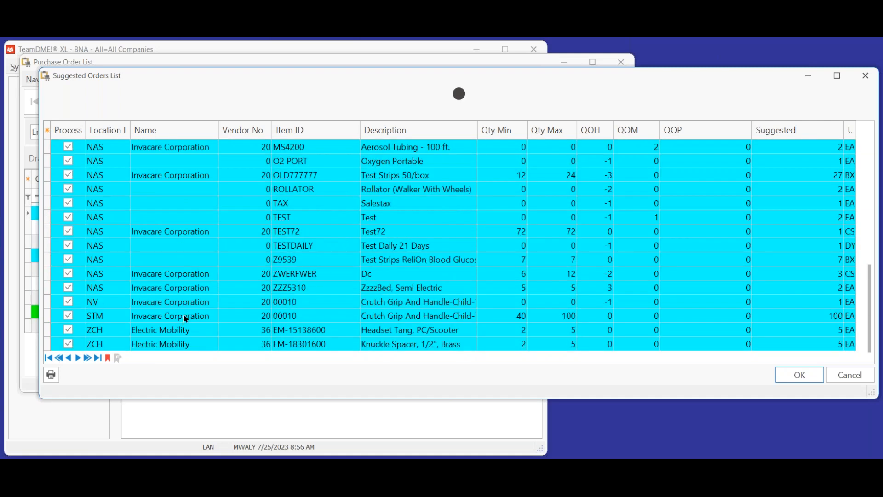
scroll(184, 313, up, 7)
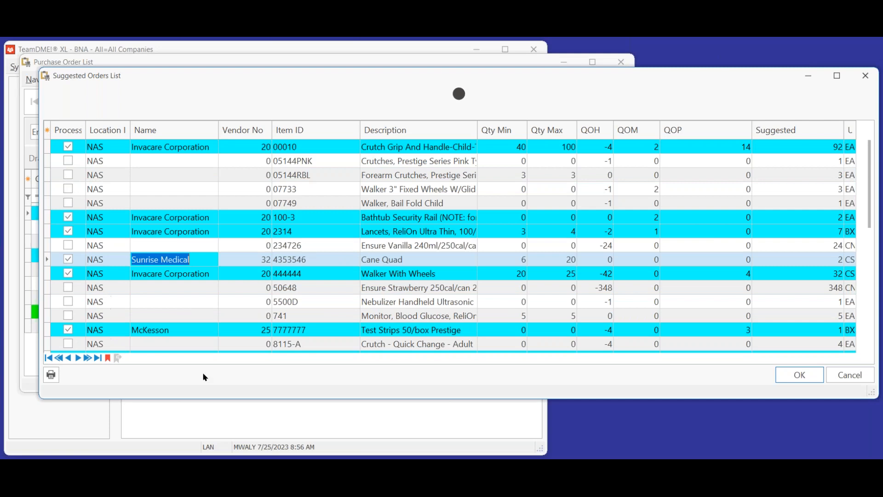
Process the marked suggested orders, dismiss the Suggested Purchase Orders report, and create the purchase orders.
scroll(206, 296, down, 1)
scroll(207, 296, down, 3)
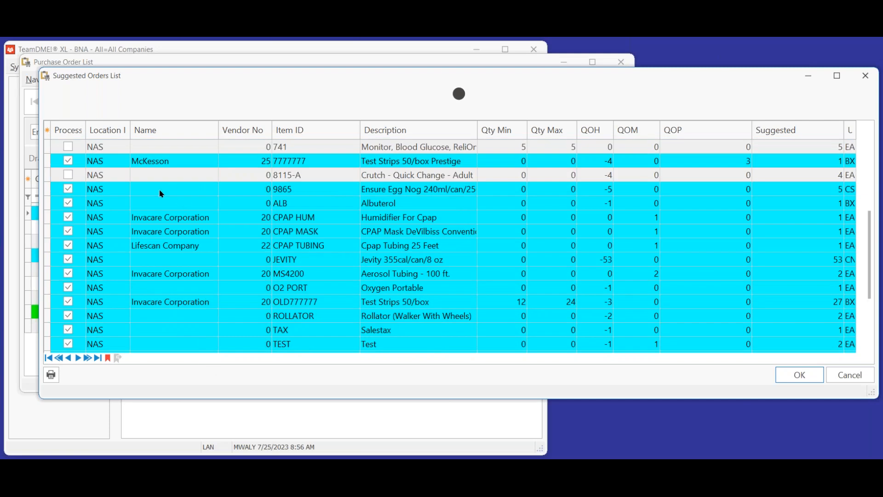
scroll(313, 277, up, 4)
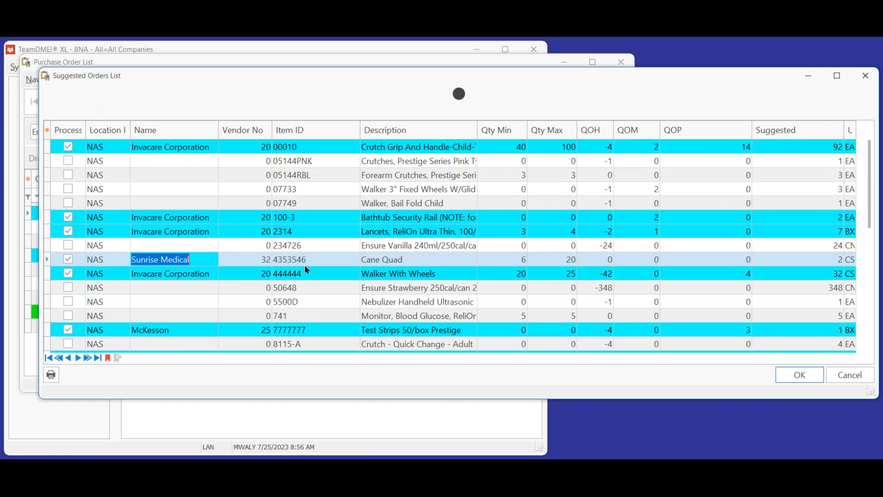
click(799, 375)
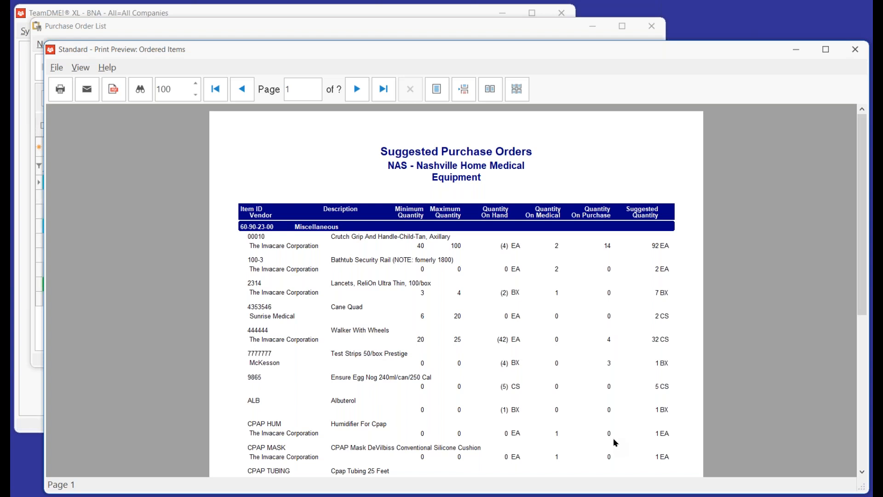
click(856, 54)
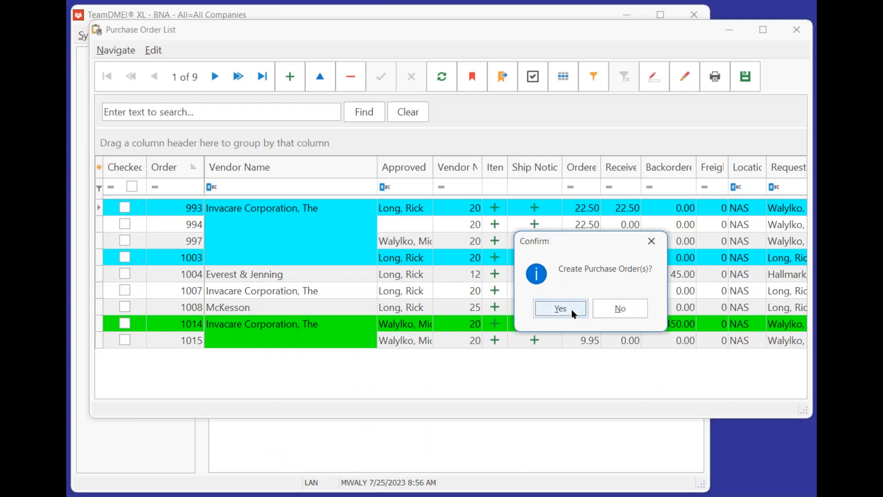
click(562, 309)
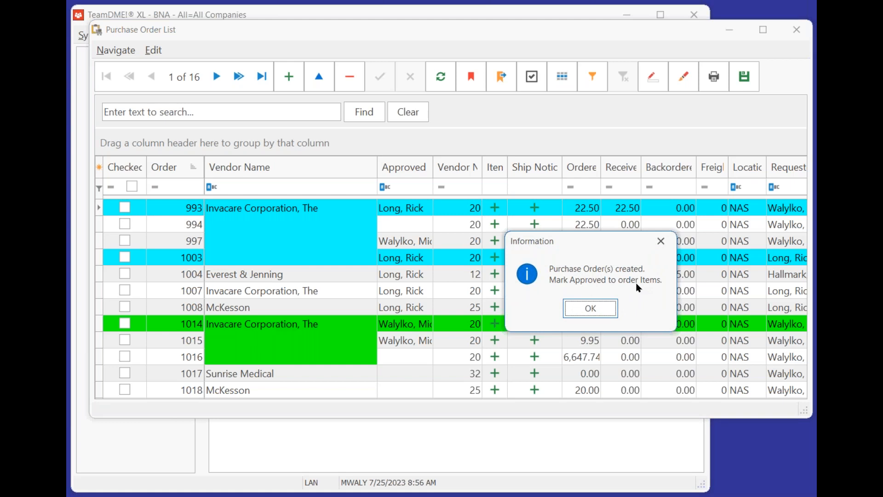
click(601, 304)
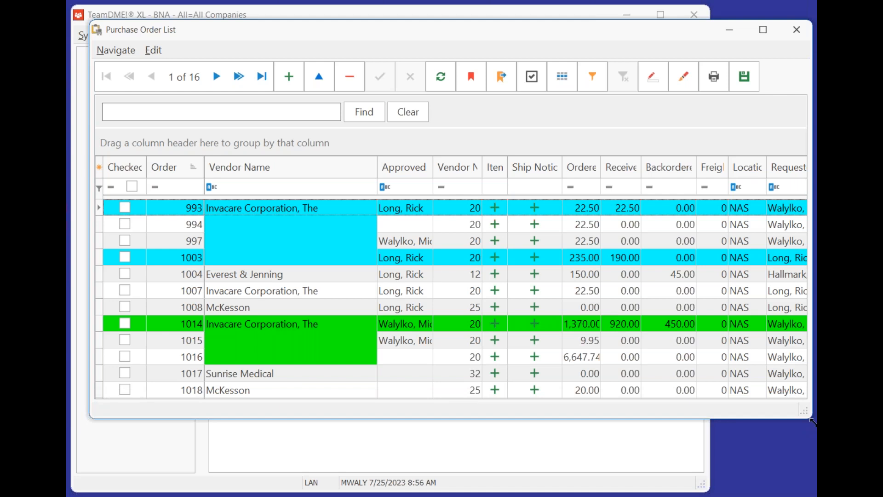
Enlarge the purchase order list and check the Approved field of the newly created orders.
drag(812, 420, 852, 493)
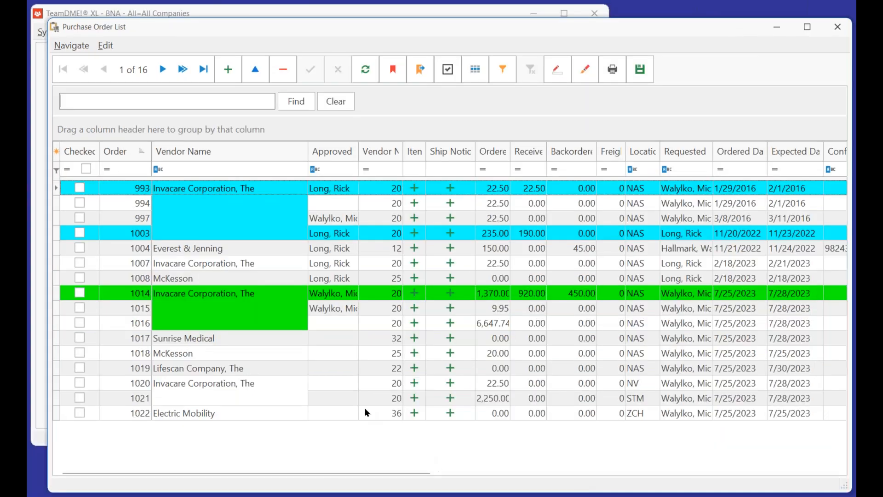
click(404, 357)
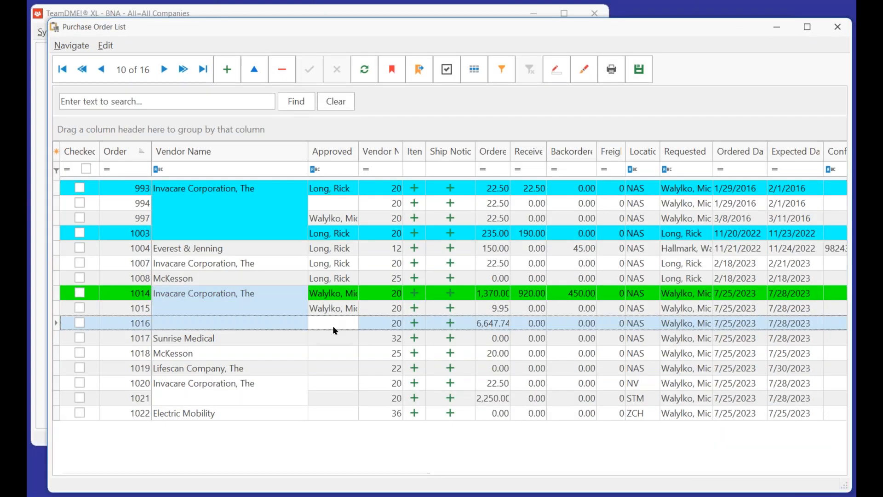
click(333, 336)
key(Down)
key(Down)
key(Down)
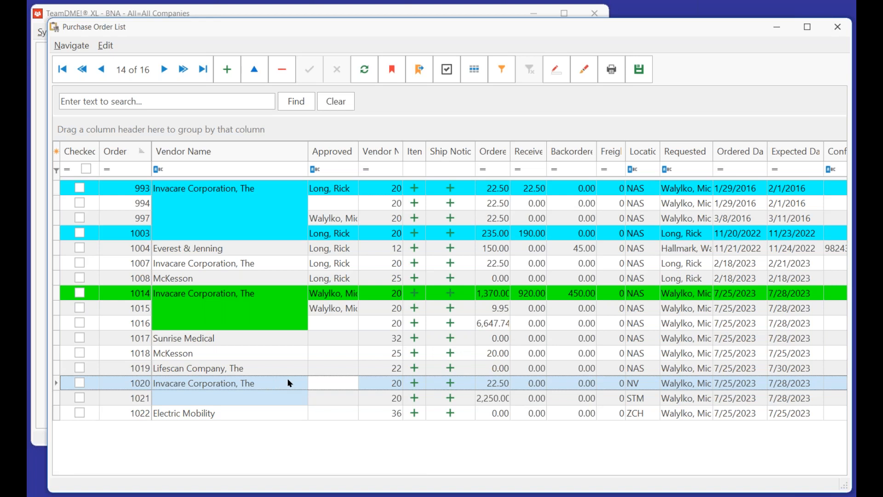
click(324, 322)
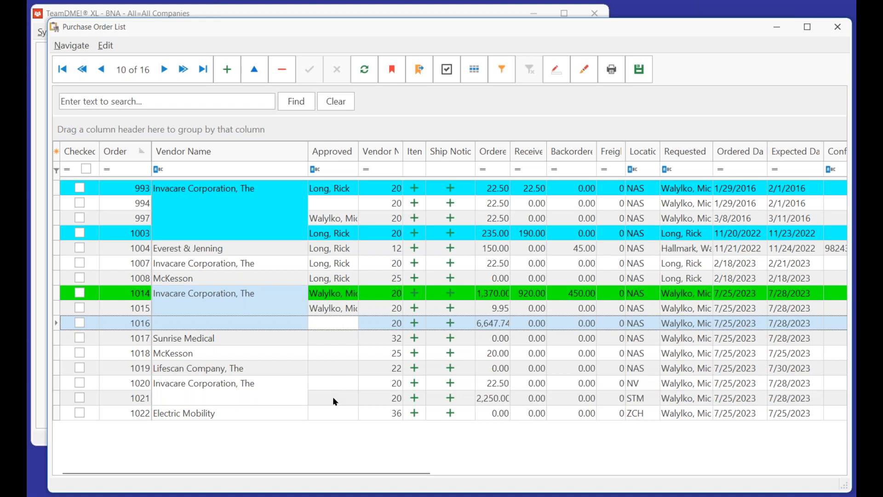
Preview the Purchase Orders printout and browse through its first five pages.
click(612, 71)
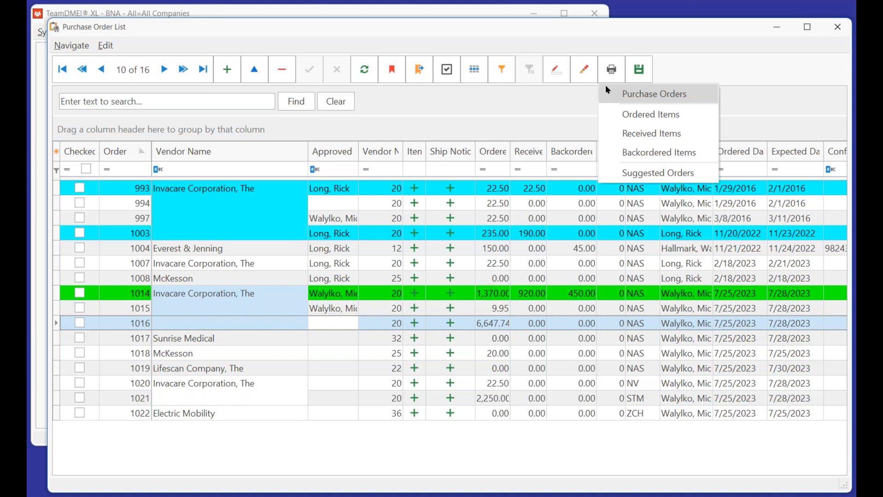
click(111, 324)
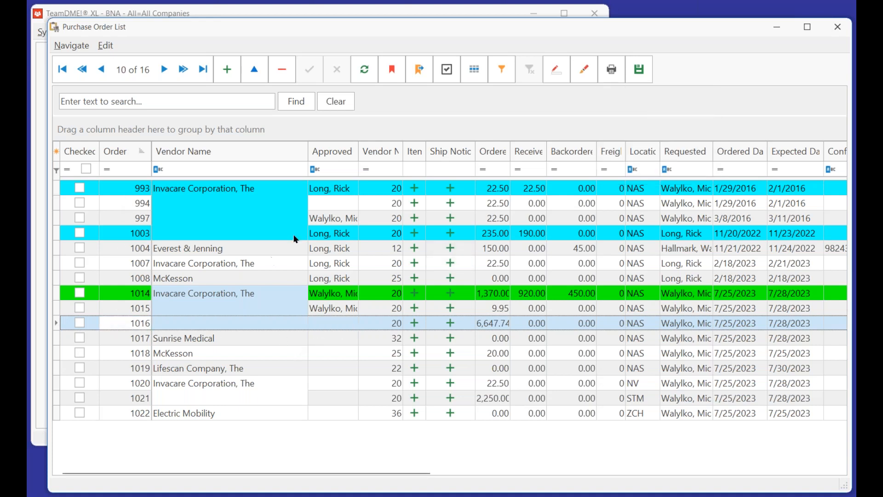
click(611, 69)
click(620, 96)
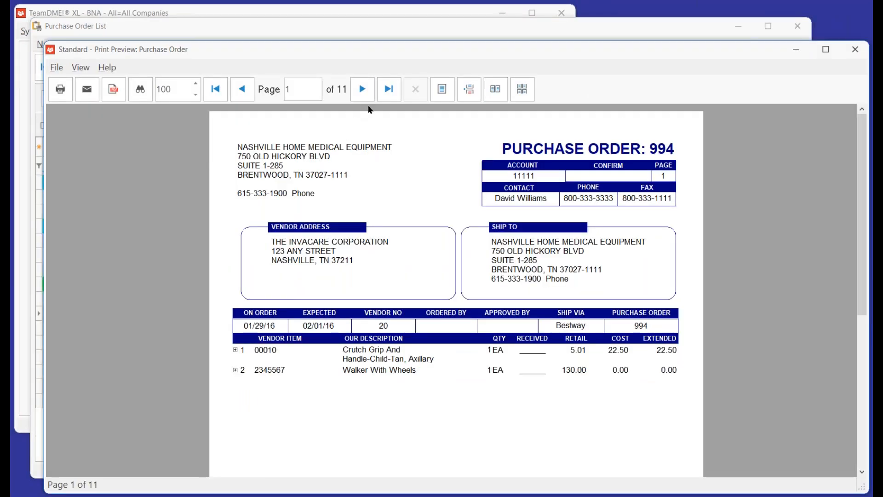
click(365, 89)
click(365, 89)
click(366, 90)
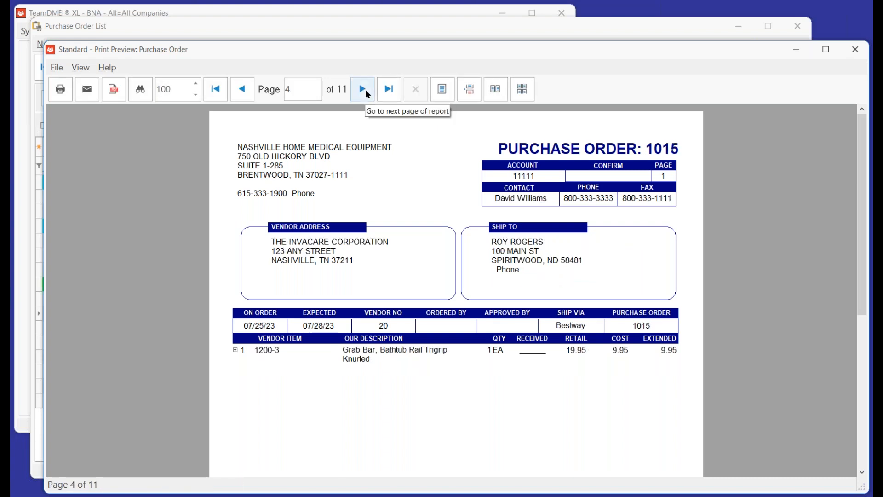
click(365, 89)
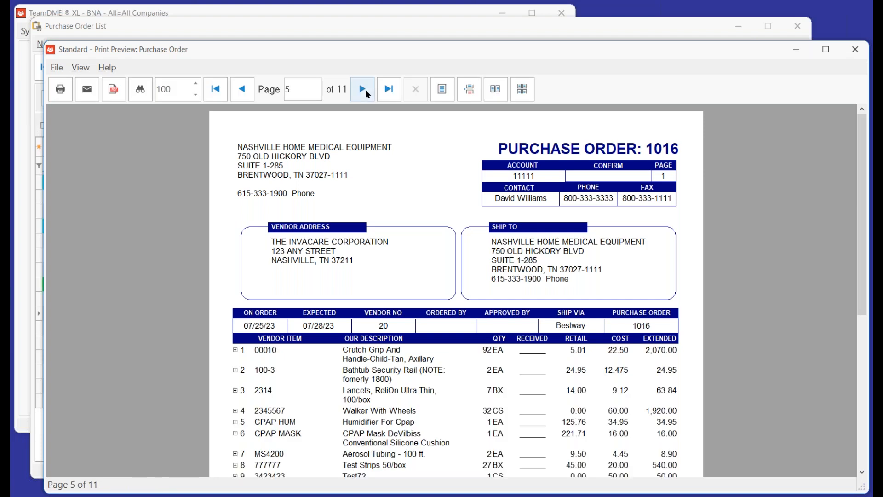
Page through the remaining previewed purchase orders up to the Electric Mobility order on page 11.
click(365, 90)
click(365, 90)
click(366, 92)
click(368, 94)
click(368, 94)
click(367, 94)
click(368, 95)
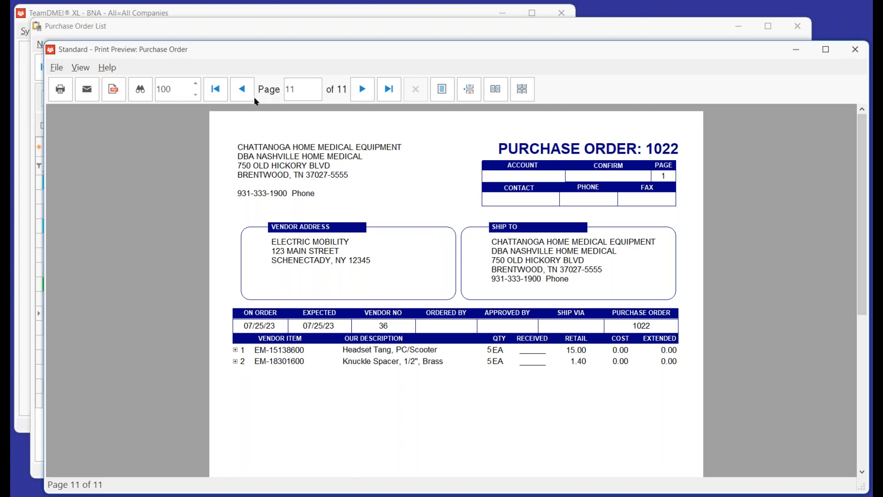
Go back through the previewed purchase orders to the bathtub grab bar order on page 4.
click(243, 90)
click(243, 89)
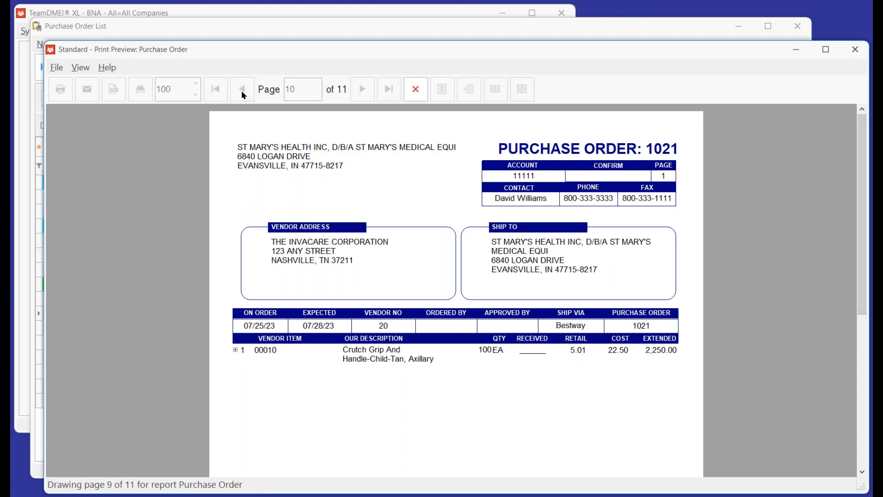
click(243, 92)
click(243, 92)
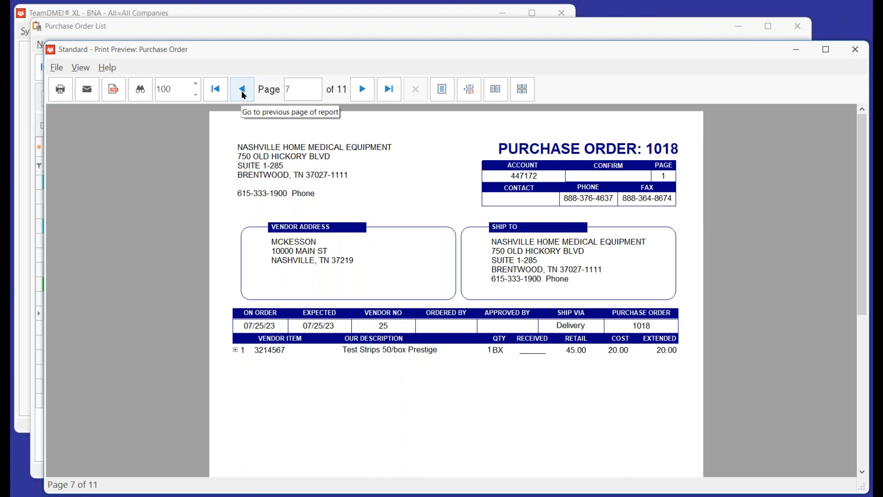
click(243, 89)
click(243, 89)
click(242, 90)
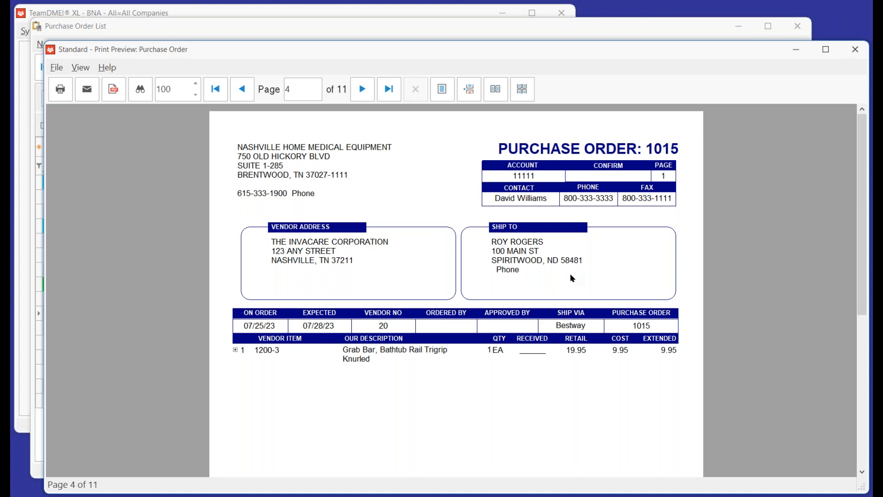
Compare the vendor, ship-to address and items of each purchase order from page 5 to page 11.
click(362, 90)
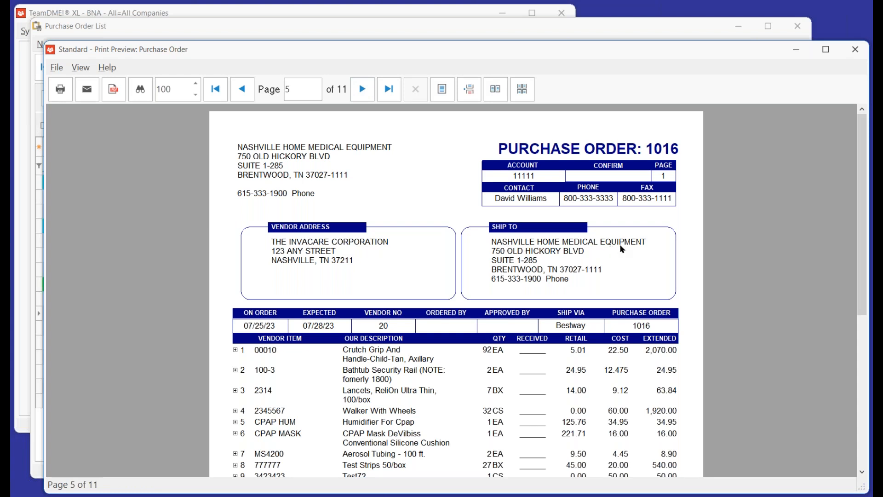
click(362, 88)
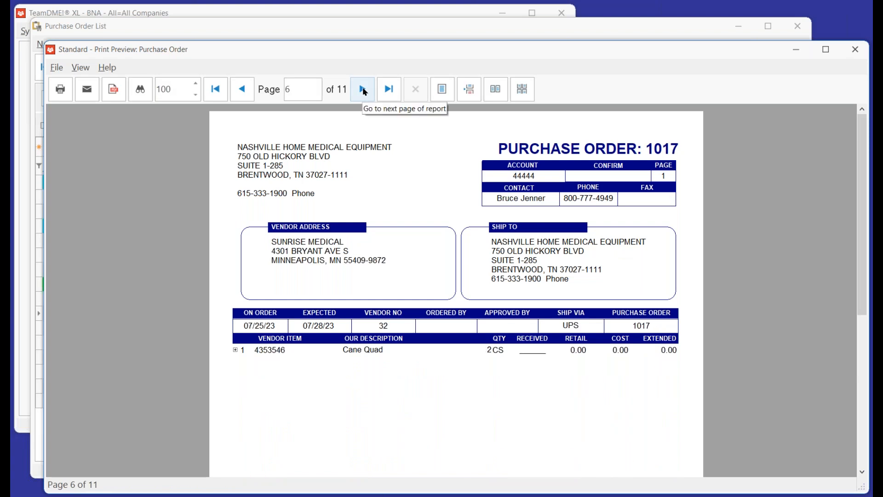
click(364, 90)
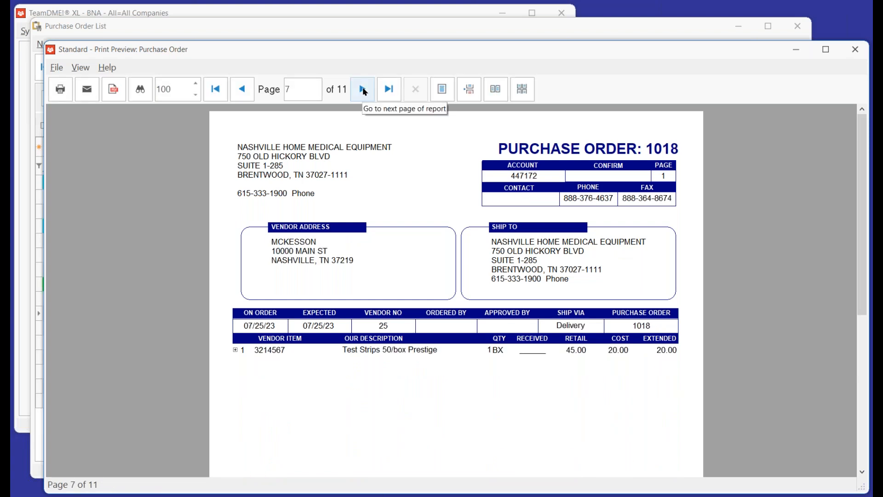
click(363, 91)
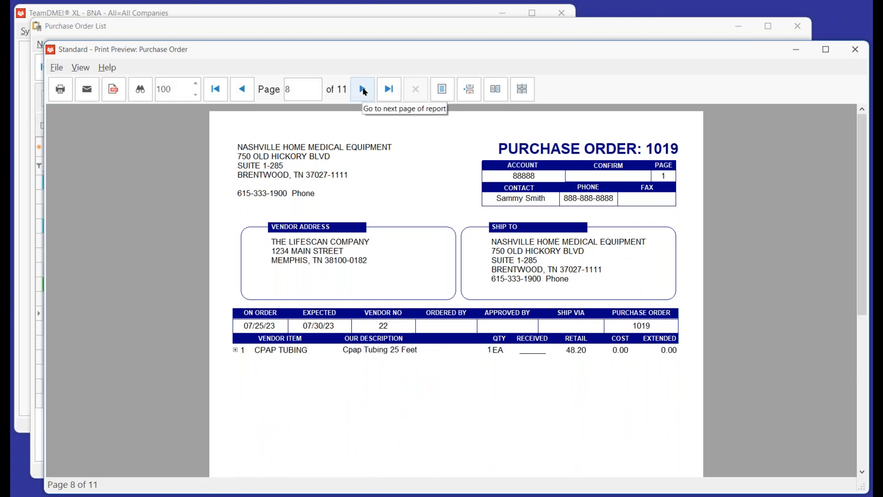
click(363, 90)
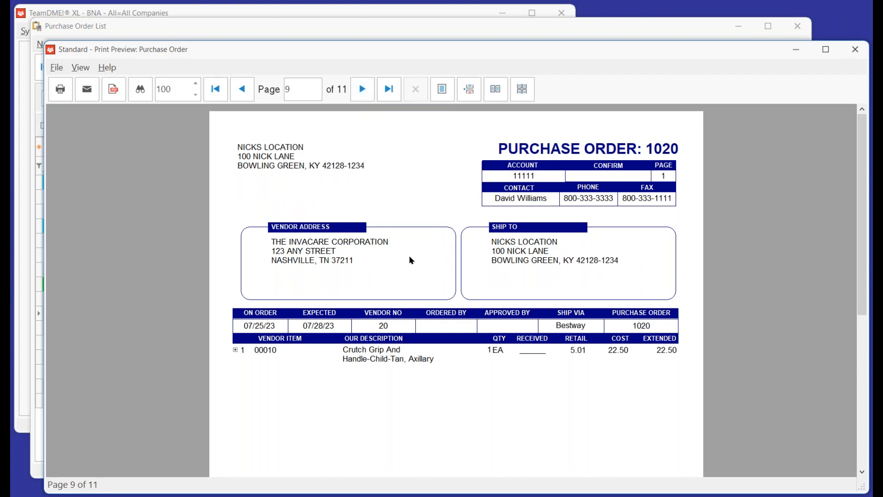
click(365, 90)
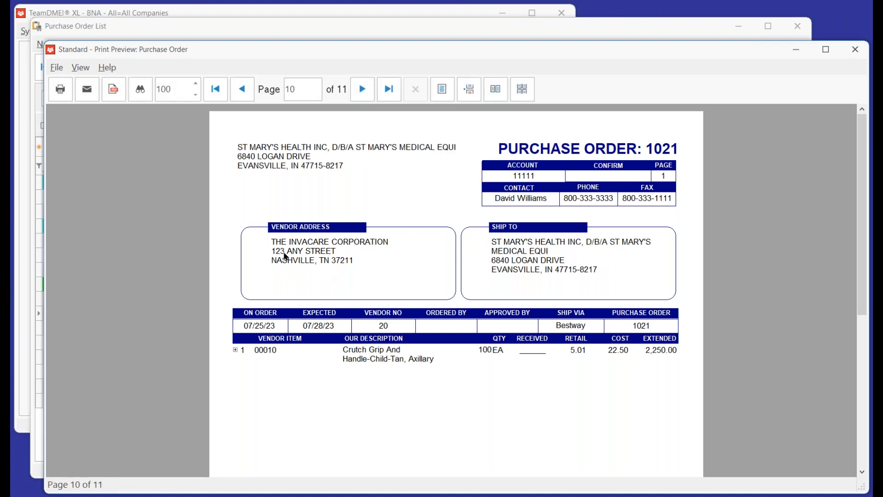
click(363, 89)
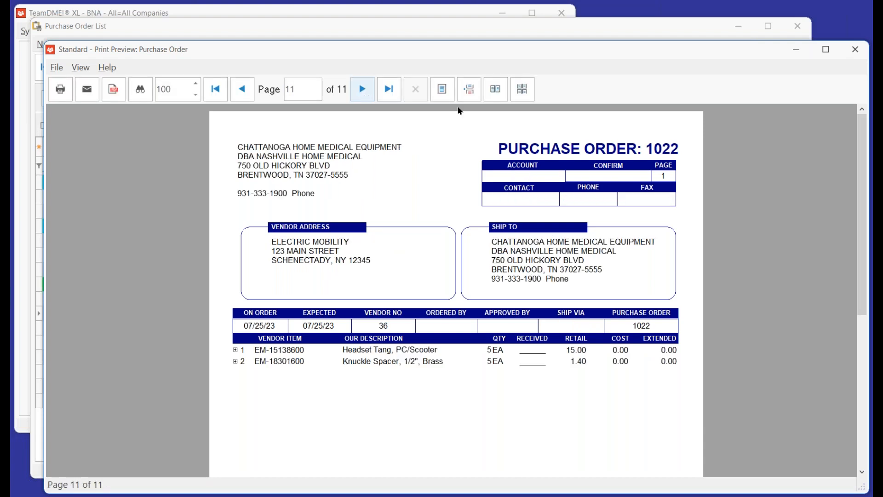
Close the preview and confirm correct printing, then repeat the purchase order preview and its print confirmation.
click(856, 50)
click(480, 280)
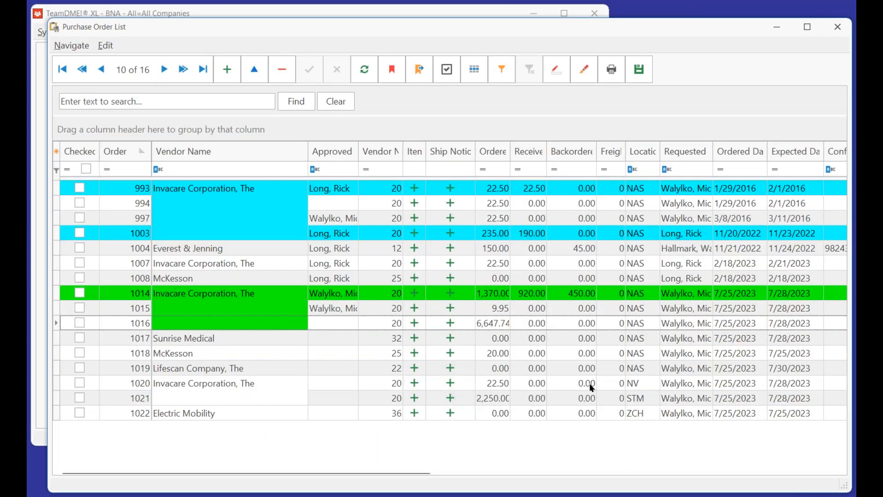
click(612, 70)
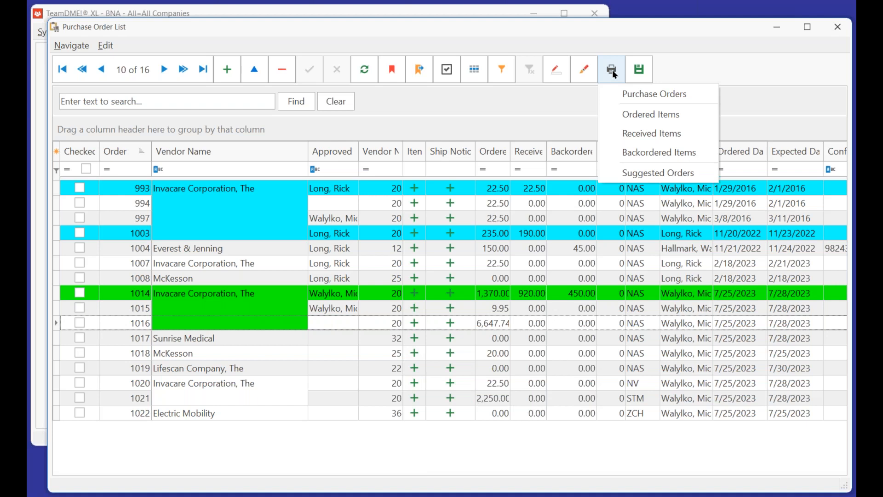
click(615, 95)
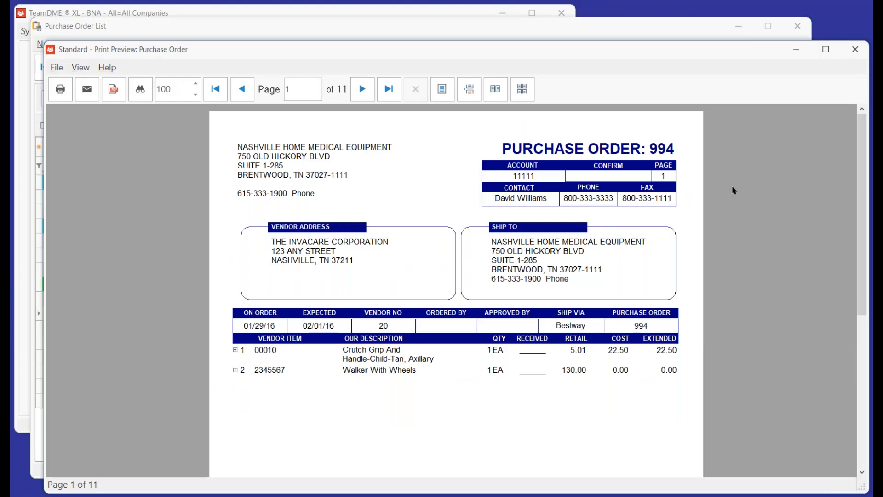
click(855, 49)
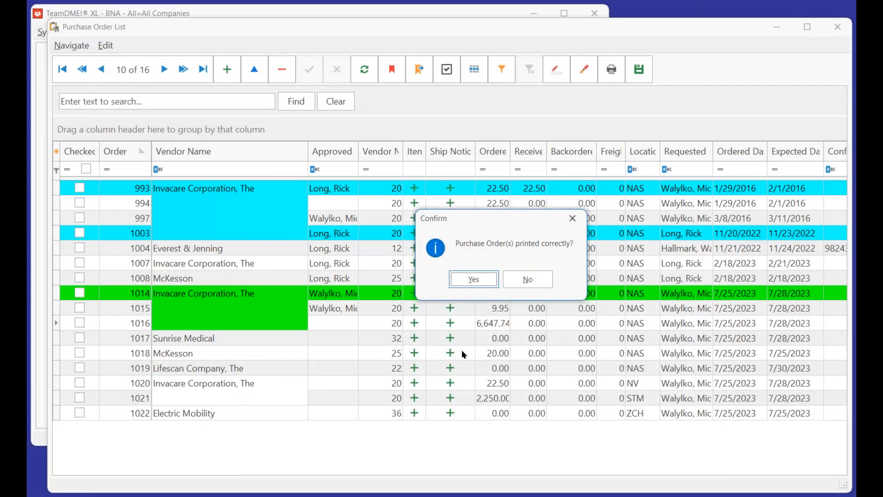
click(473, 280)
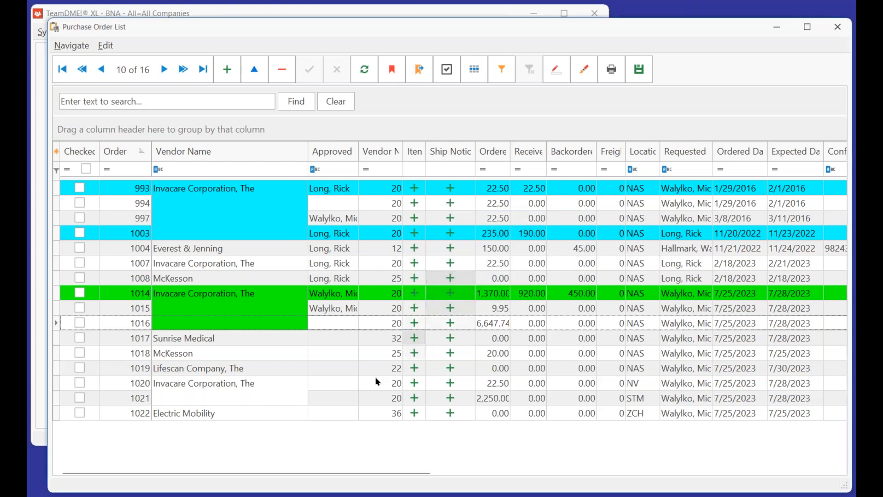
Fill in the person approving on the Lifescan Company purchase order and save it.
click(321, 370)
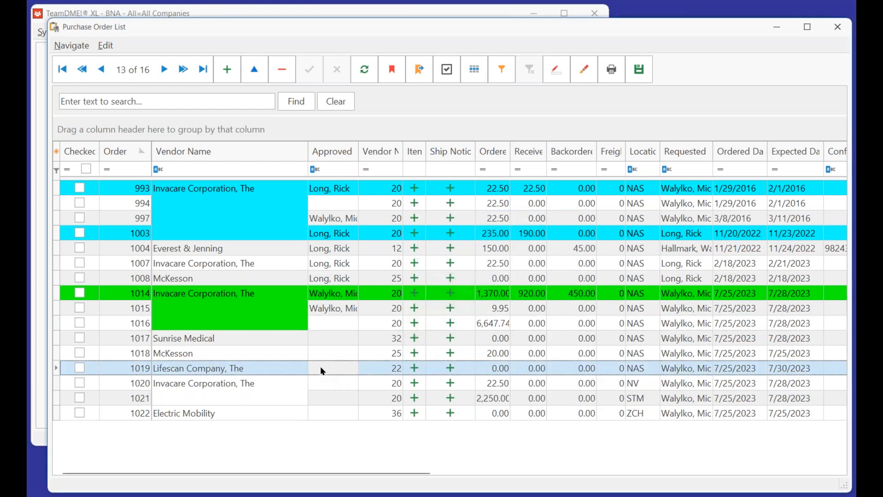
double_click(320, 367)
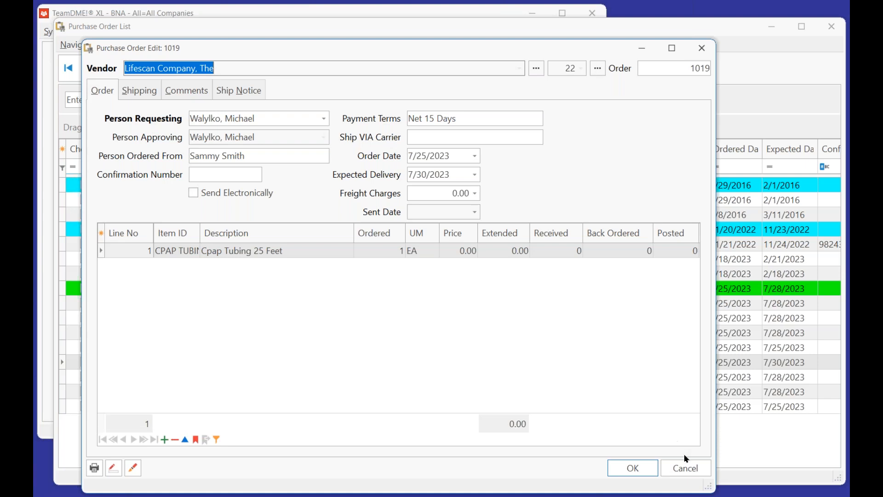
click(632, 469)
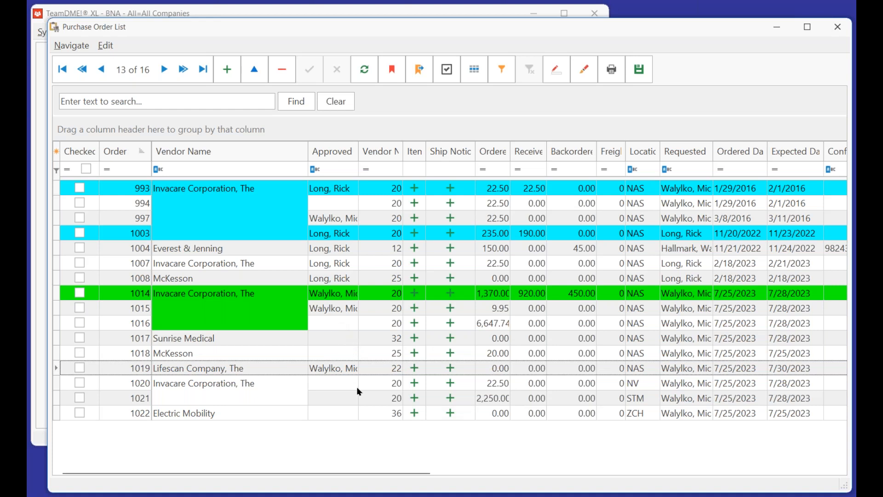
Open the Sunrise Medical purchase order, sign it to authorize the purchase, and save it.
click(326, 334)
double_click(327, 335)
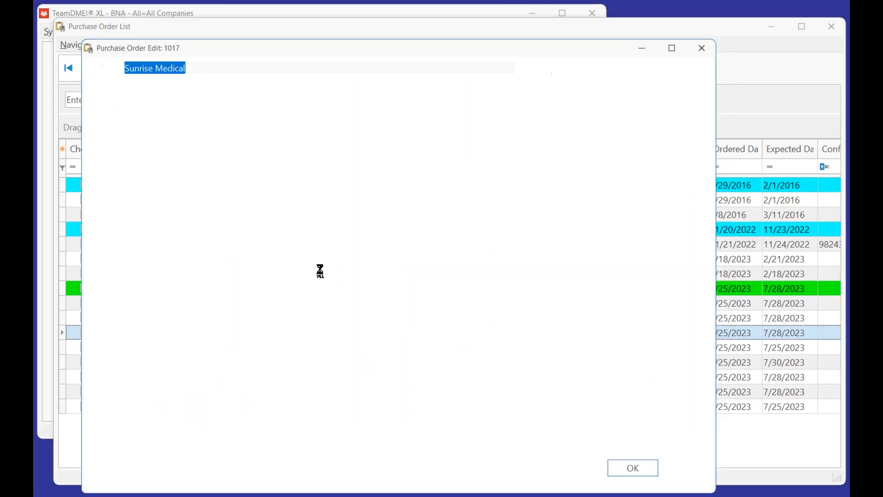
drag(272, 139, 164, 138)
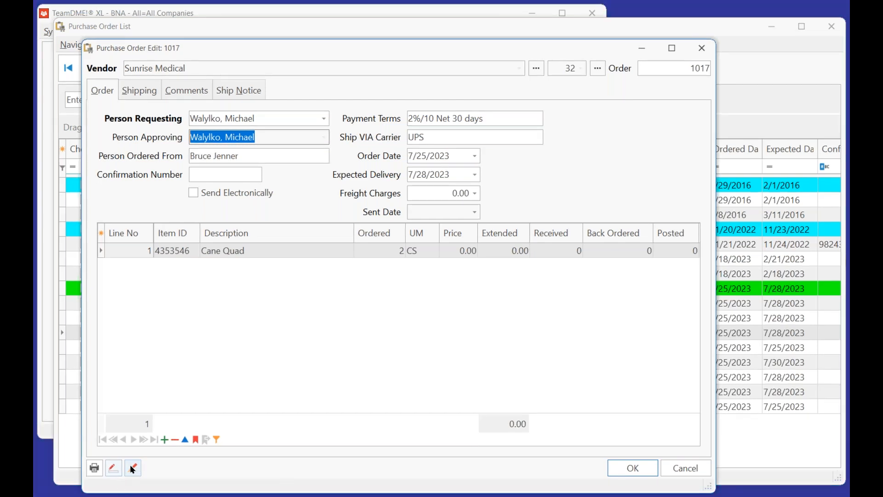
click(132, 468)
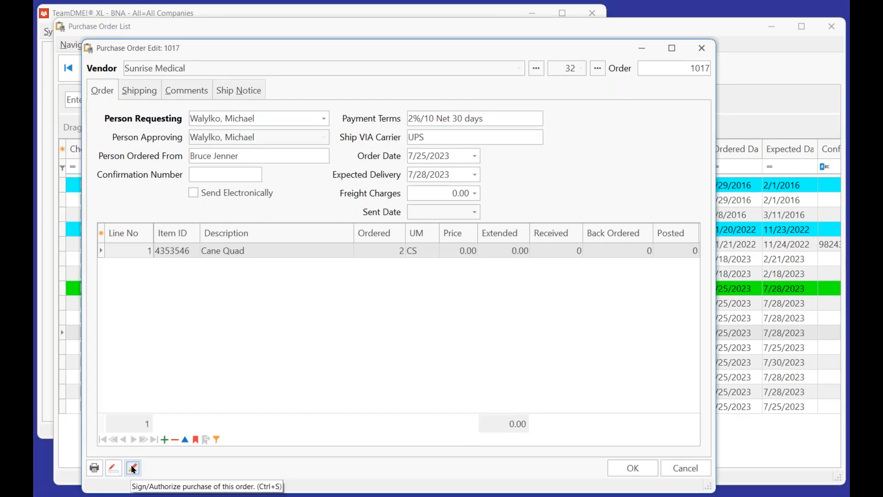
drag(266, 136, 157, 143)
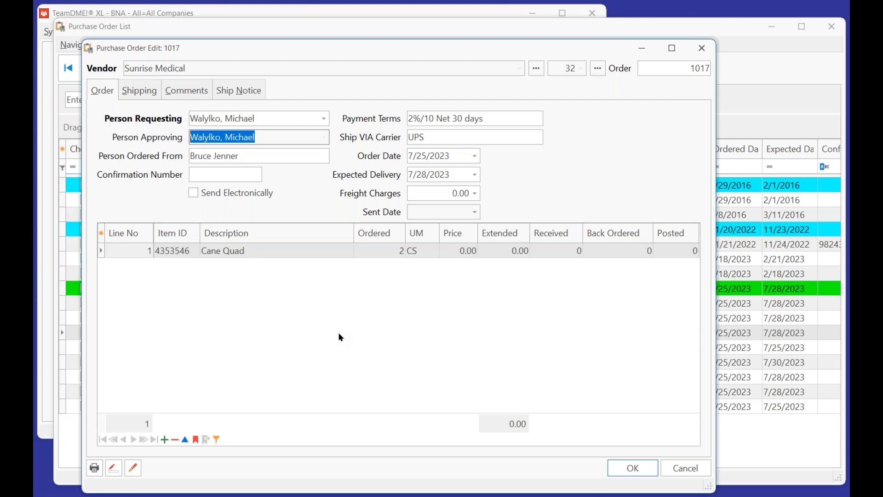
click(653, 468)
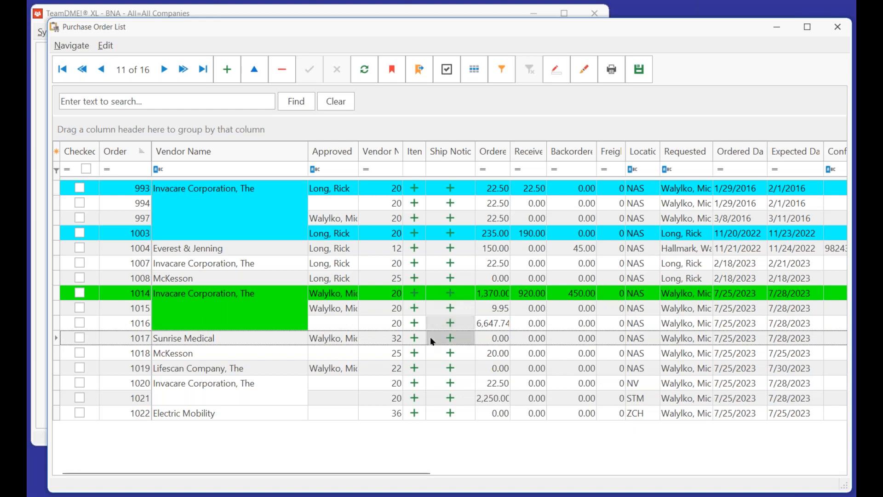
Preview the Received Items report and examine the received prices and extended amounts for items 444444 and 7777777.
click(613, 69)
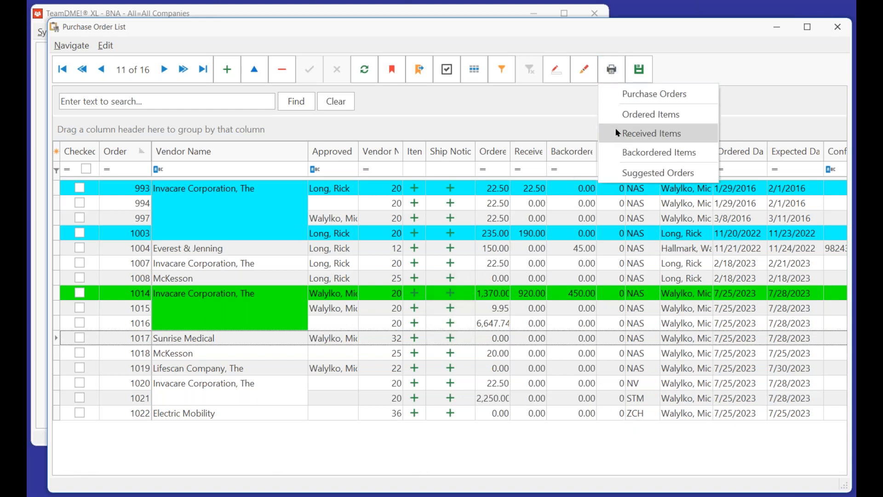
click(662, 133)
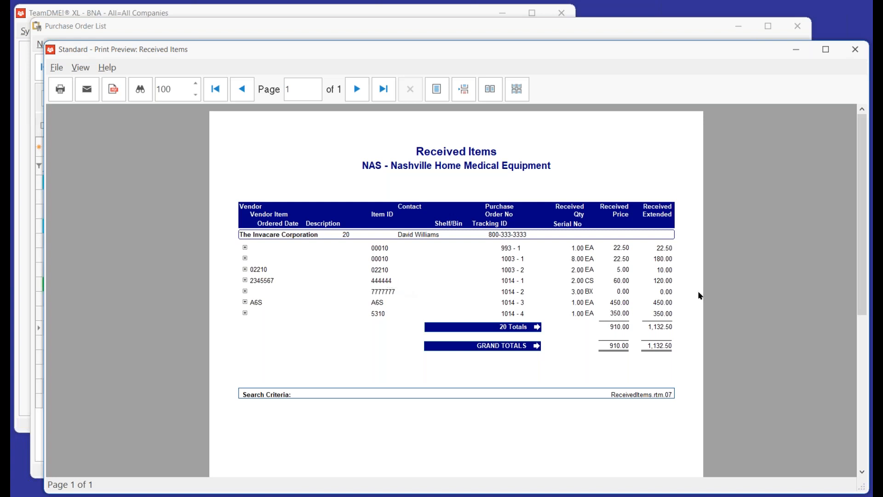
click(870, 373)
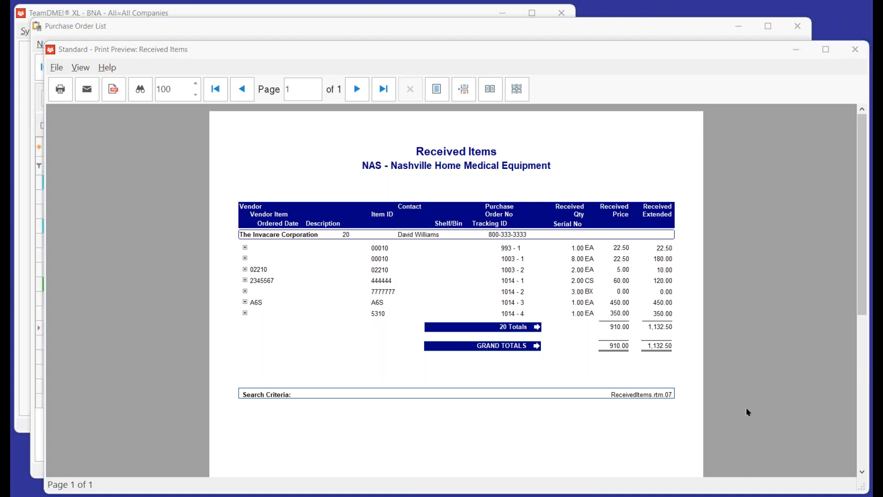
mouse_move(382, 270)
mouse_down()
mouse_move(375, 269)
mouse_move(407, 283)
mouse_move(373, 291)
mouse_move(362, 276)
mouse_move(368, 263)
mouse_move(375, 269)
mouse_up()
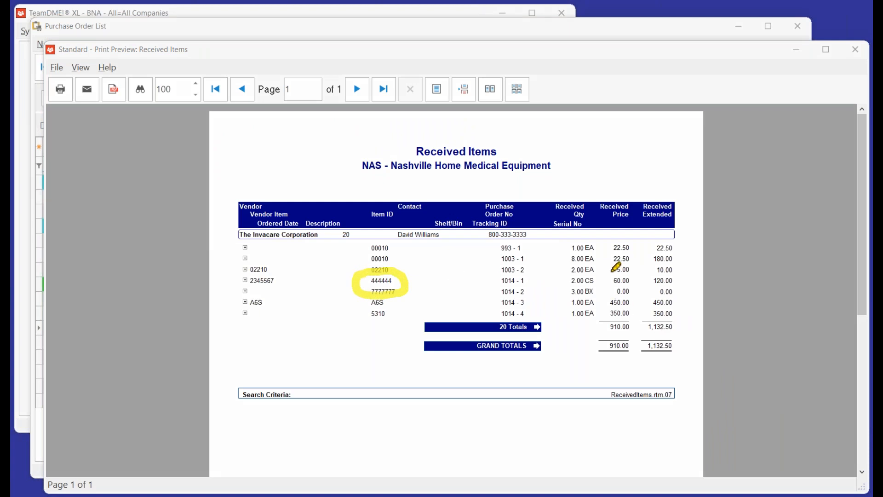
mouse_move(613, 271)
mouse_down()
mouse_move(634, 274)
mouse_move(641, 290)
mouse_move(604, 288)
mouse_move(613, 271)
mouse_up()
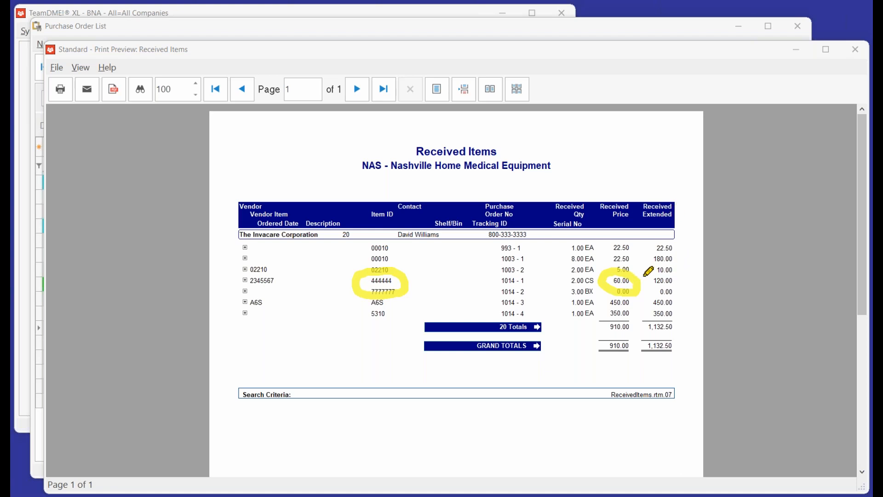
mouse_move(650, 274)
mouse_down()
mouse_move(680, 275)
mouse_move(668, 294)
mouse_move(650, 268)
mouse_up()
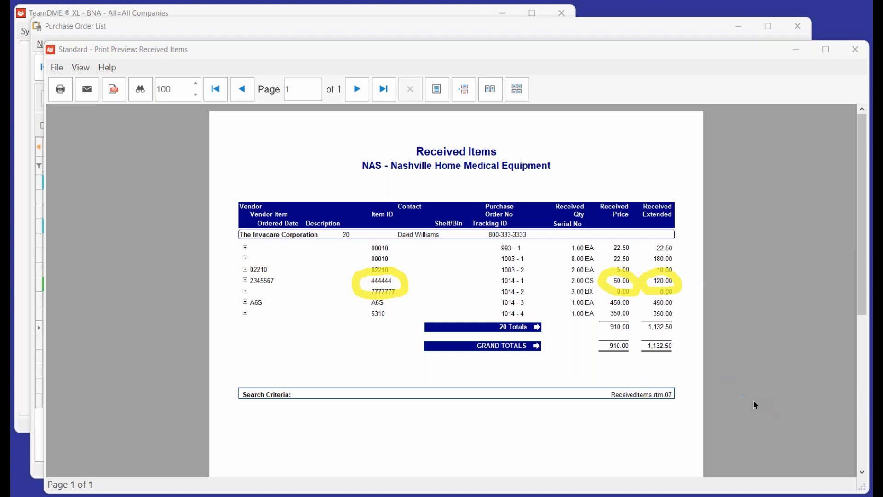
click(776, 468)
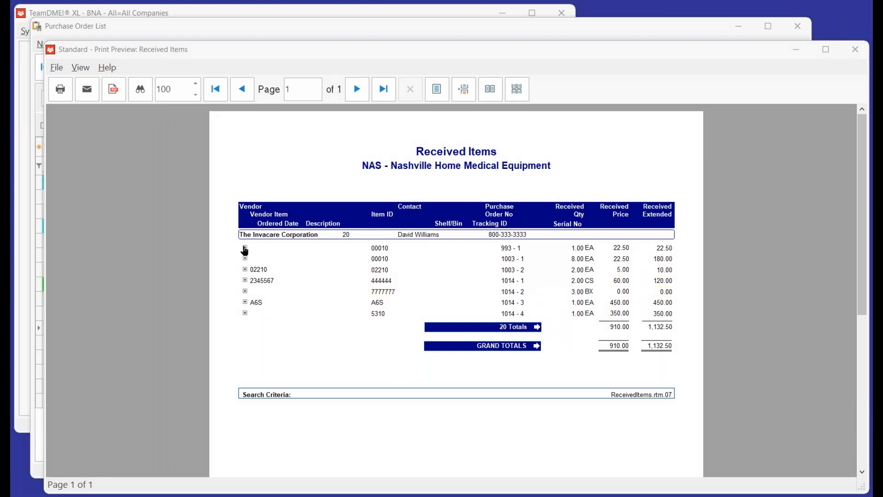
Expand the item details in the Received Items report, examine the tracking IDs of the wheelchair and hospital bed, and close the preview.
click(245, 281)
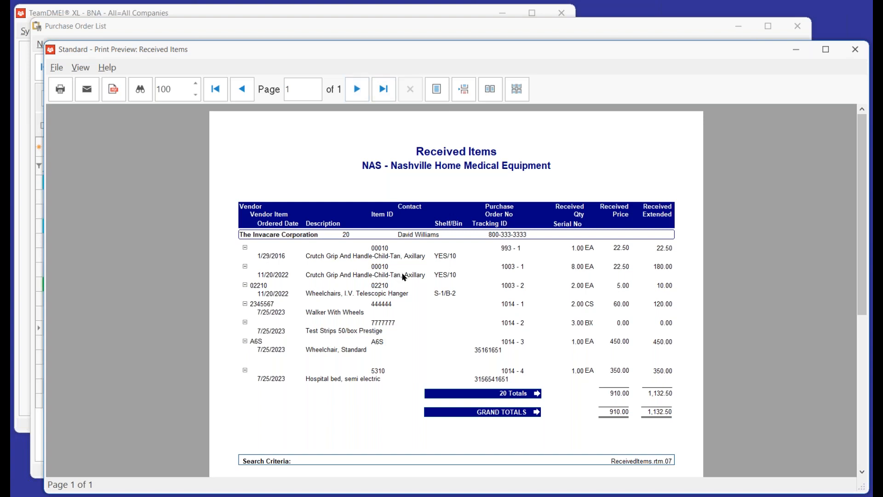
drag(867, 148, 867, 178)
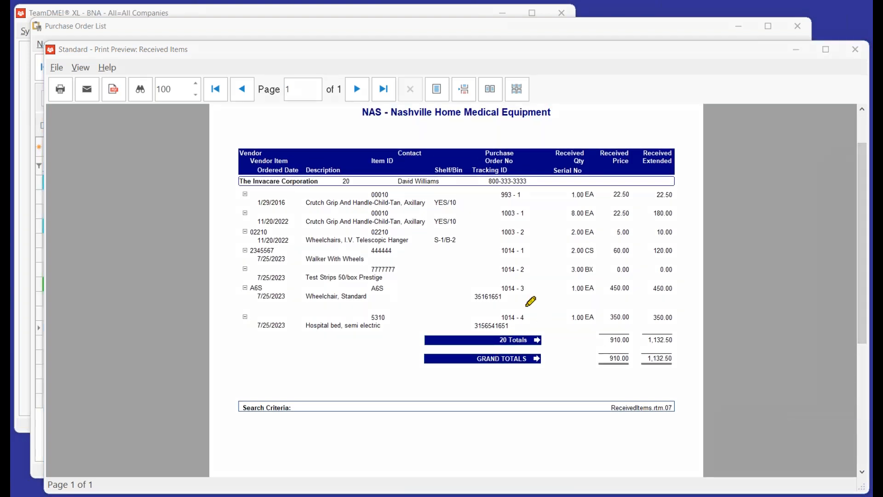
mouse_move(489, 281)
mouse_down()
mouse_move(529, 294)
mouse_move(460, 286)
mouse_move(519, 312)
mouse_move(504, 309)
mouse_move(518, 339)
mouse_move(465, 322)
mouse_move(486, 310)
mouse_up()
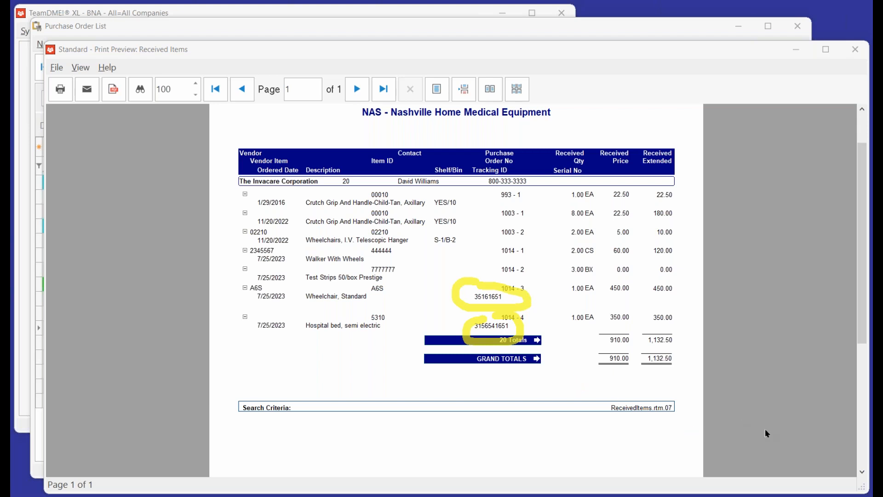
click(764, 465)
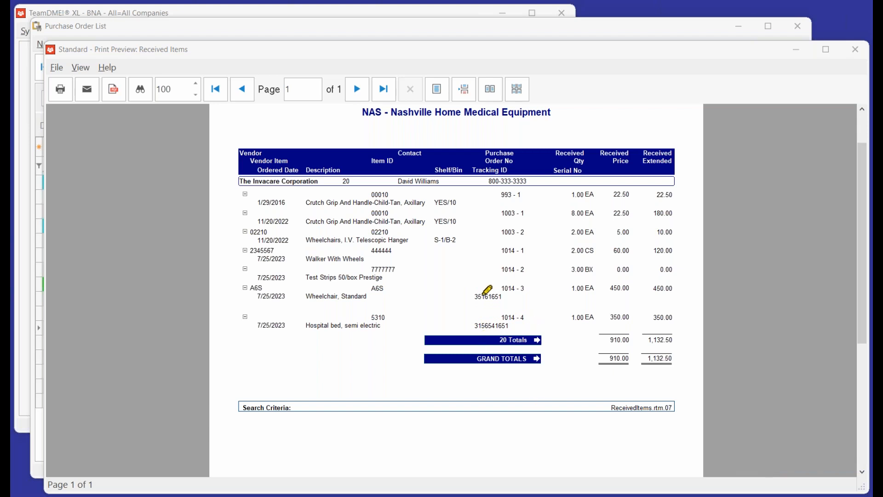
mouse_move(481, 319)
mouse_down()
mouse_move(524, 316)
mouse_move(472, 339)
mouse_move(480, 317)
mouse_up()
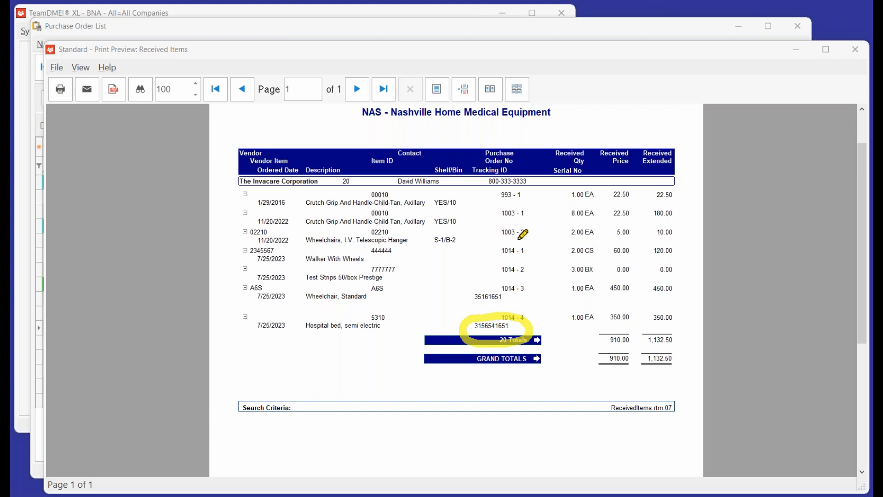
mouse_move(389, 241)
mouse_down()
mouse_move(404, 269)
mouse_move(378, 231)
mouse_up()
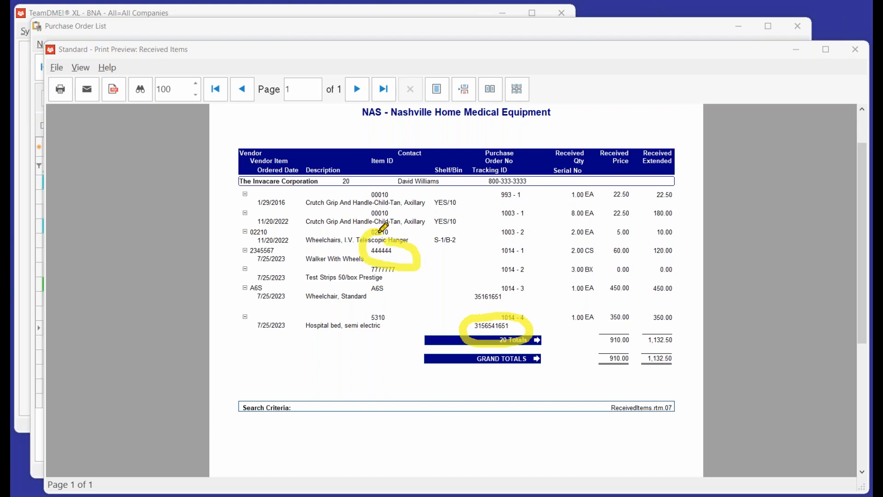
click(768, 468)
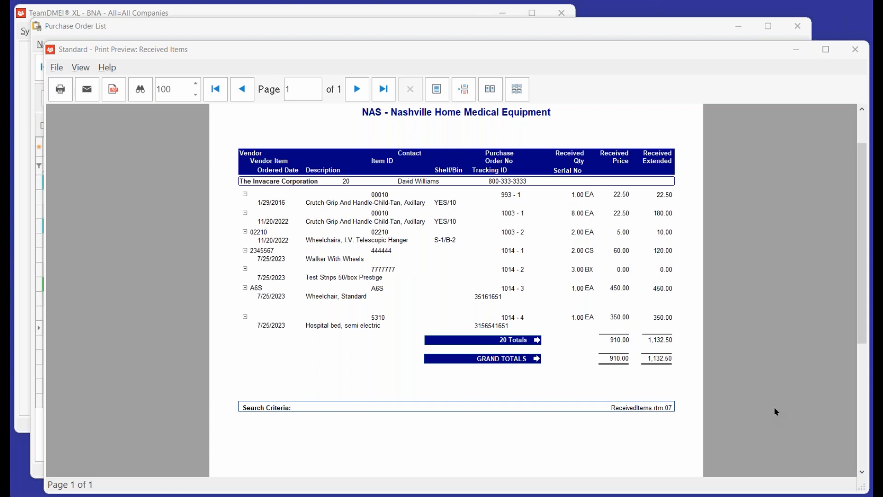
click(856, 49)
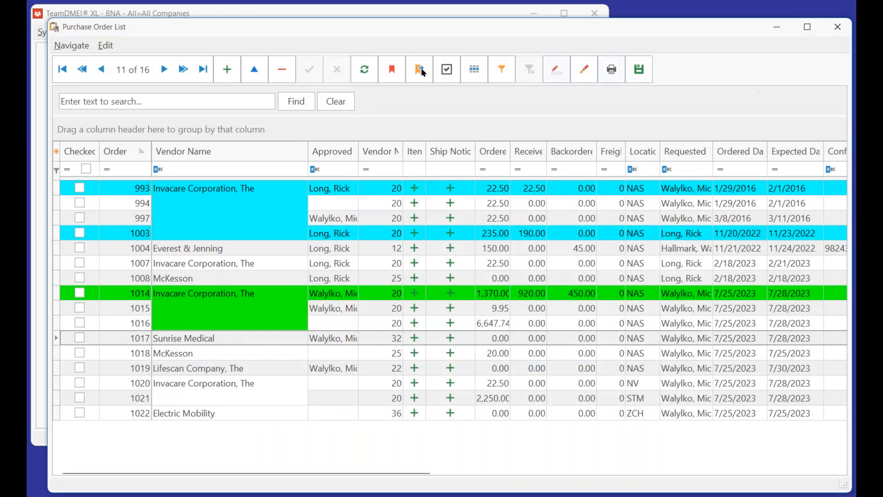
Open the inventory item list from the main window and search it for 4444.
click(224, 13)
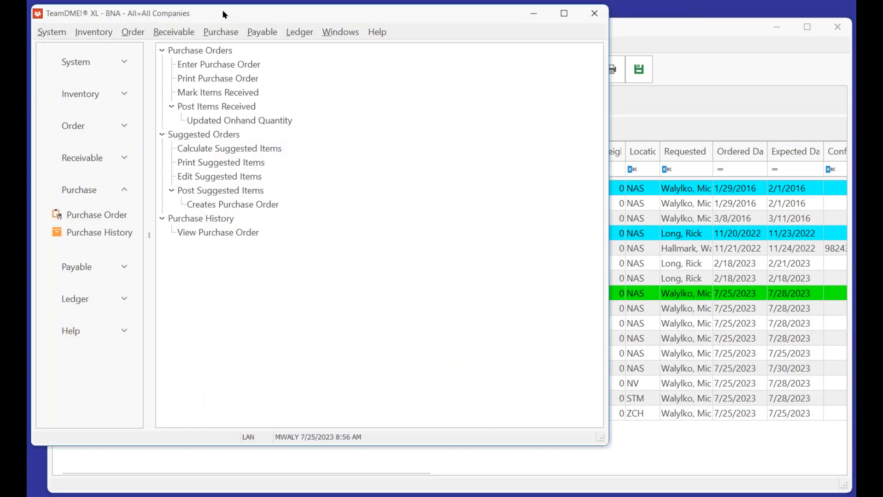
click(85, 95)
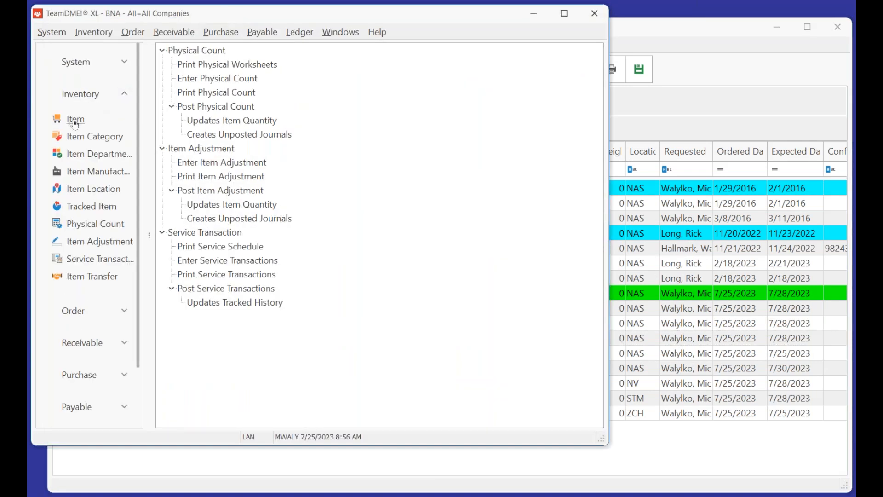
click(75, 120)
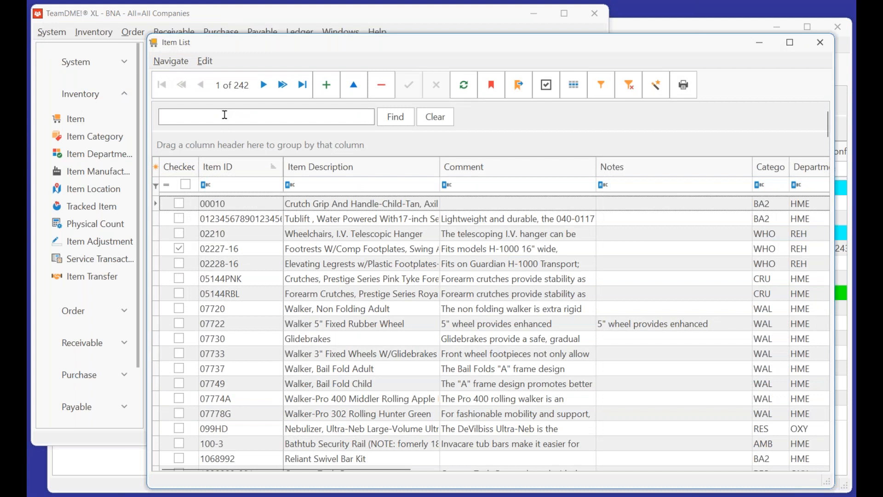
text(7777)
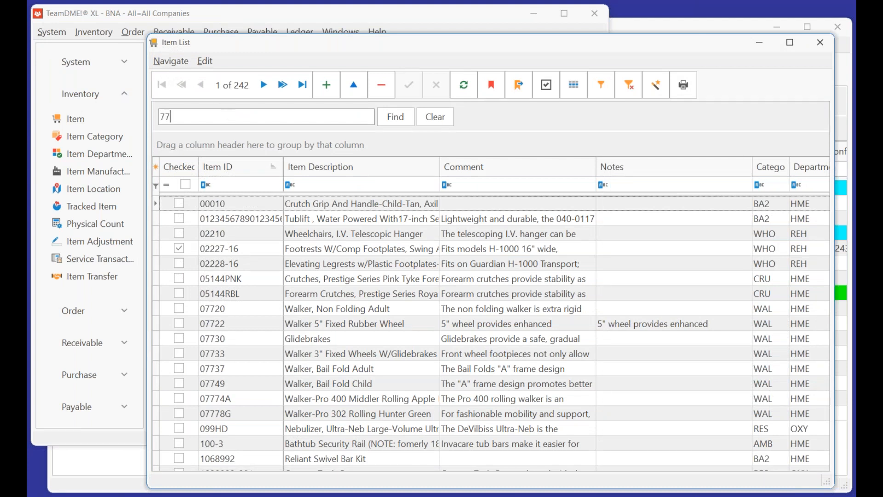
key(BackSpace)
key(BackSpace)
key(BackSpace)
key(BackSpace)
text(4444)
key(Return)
Open the Walker With Wheels item, examine its stock quantities for the NAS location, and close the item.
click(347, 204)
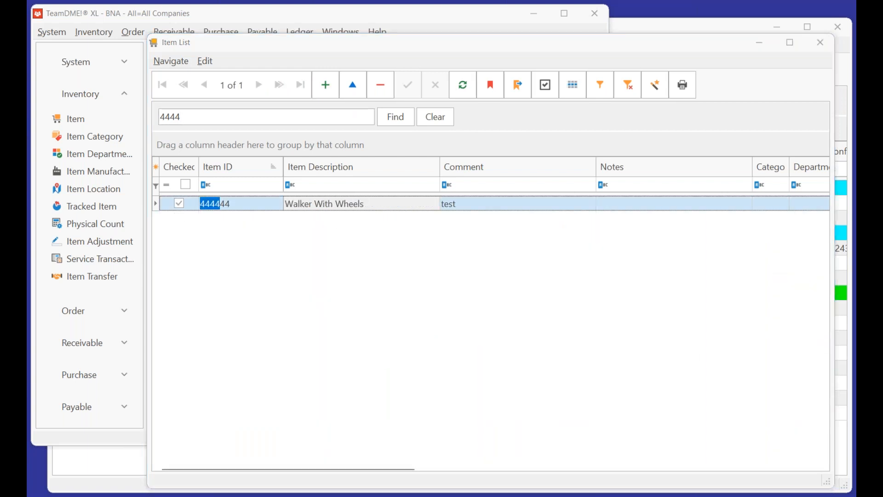
double_click(349, 205)
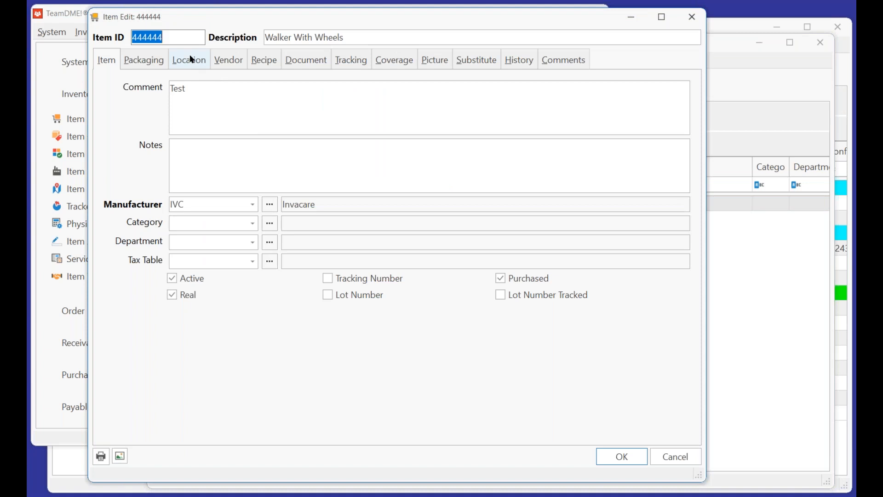
click(189, 60)
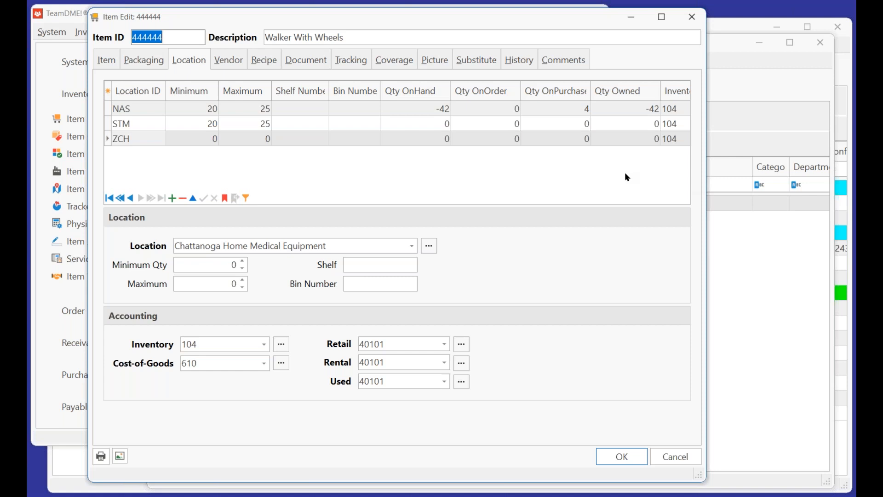
click(421, 106)
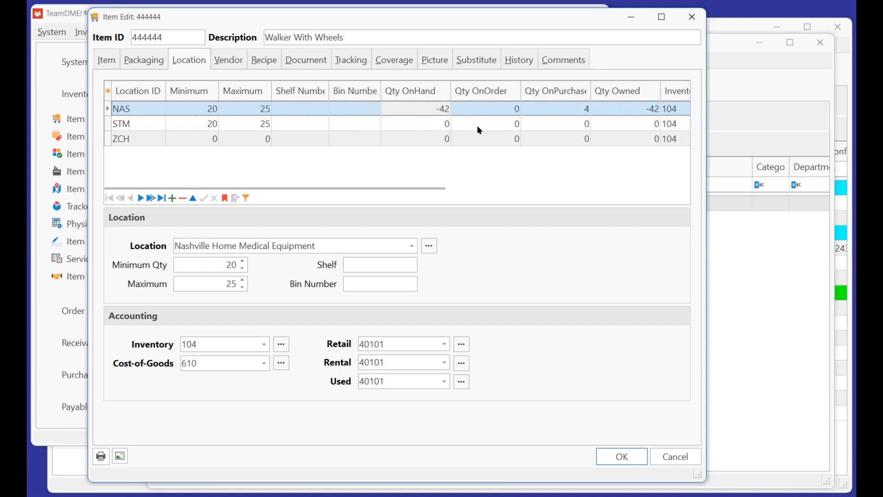
click(632, 111)
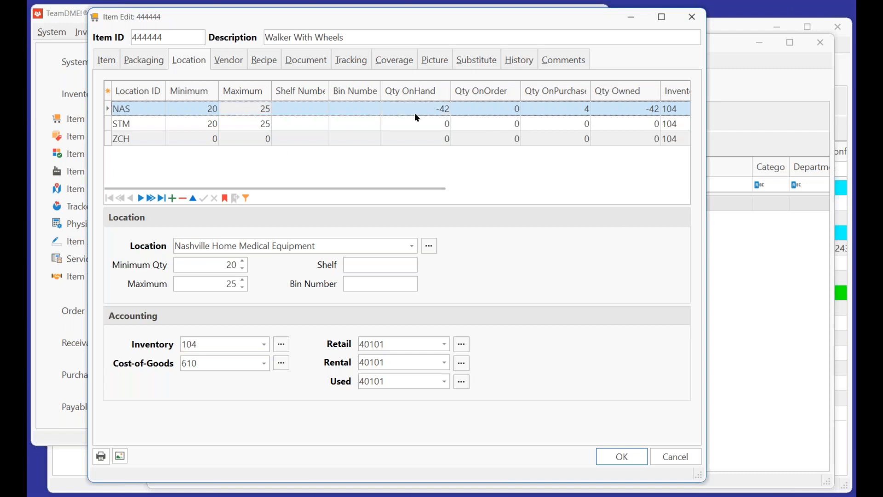
click(623, 456)
Search the item list for 5310, open the semi-electric hospital bed item, and view its tracking records and stock locations.
click(193, 118)
drag(193, 119, 106, 108)
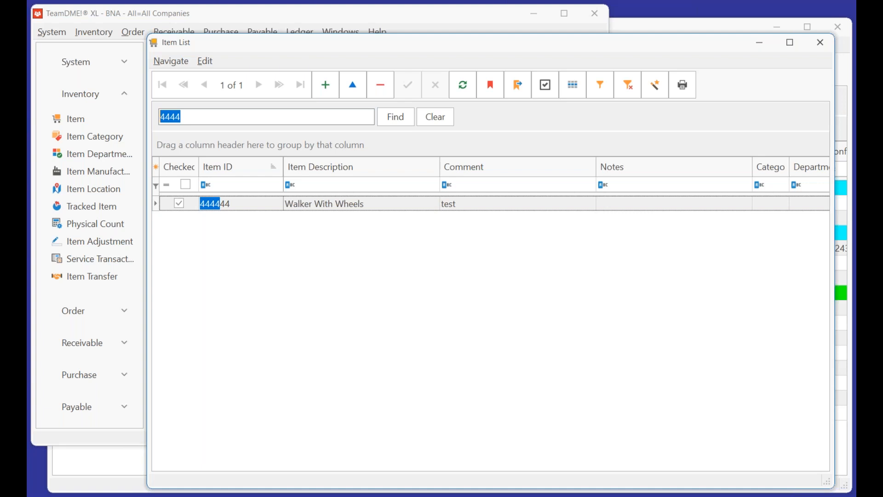
text(5310)
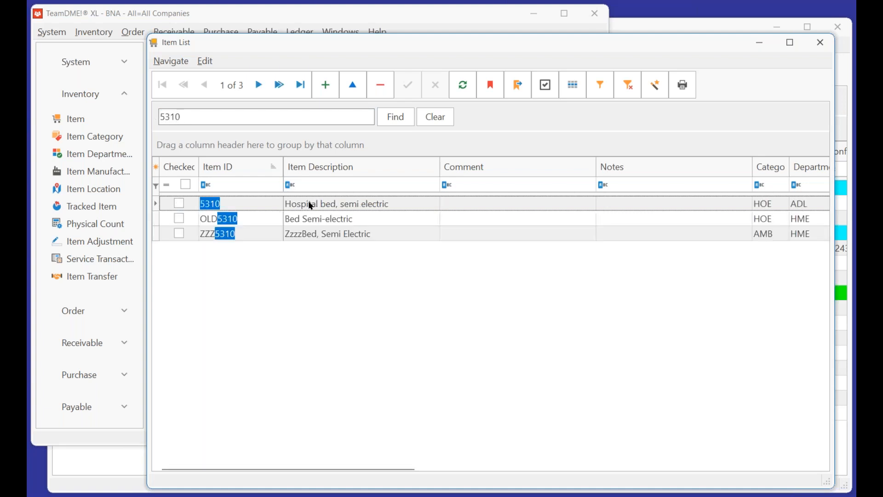
click(310, 204)
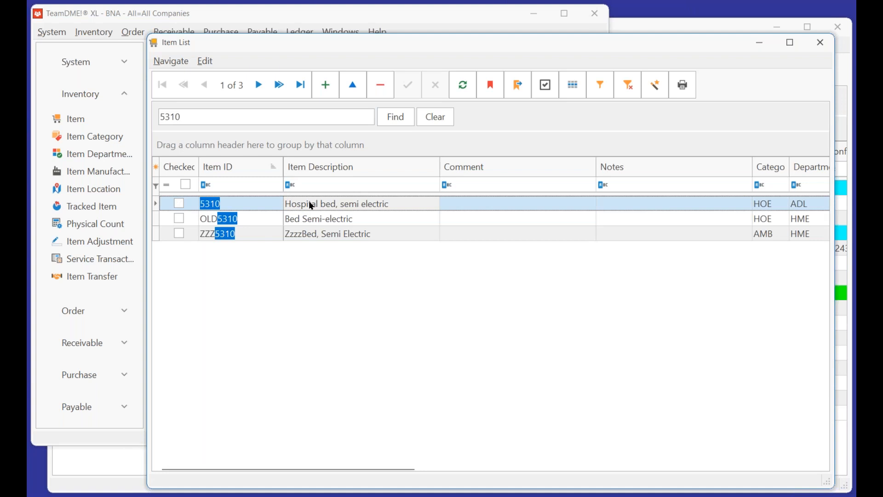
double_click(311, 205)
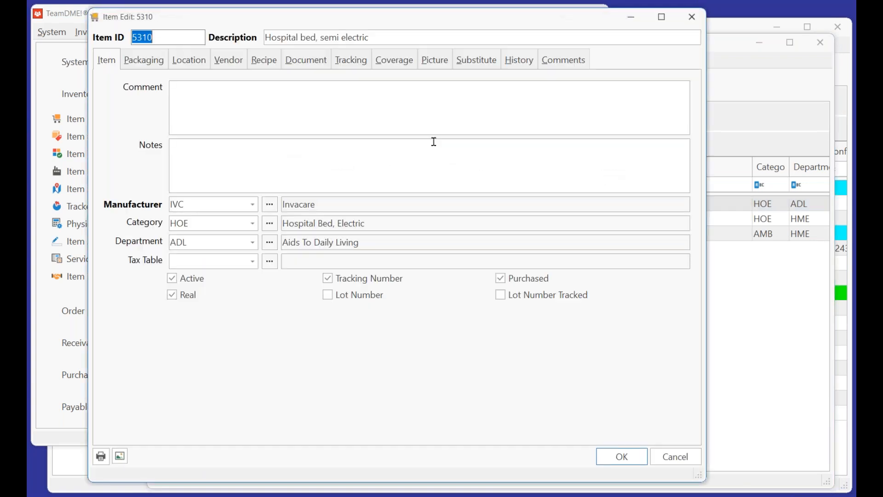
click(351, 60)
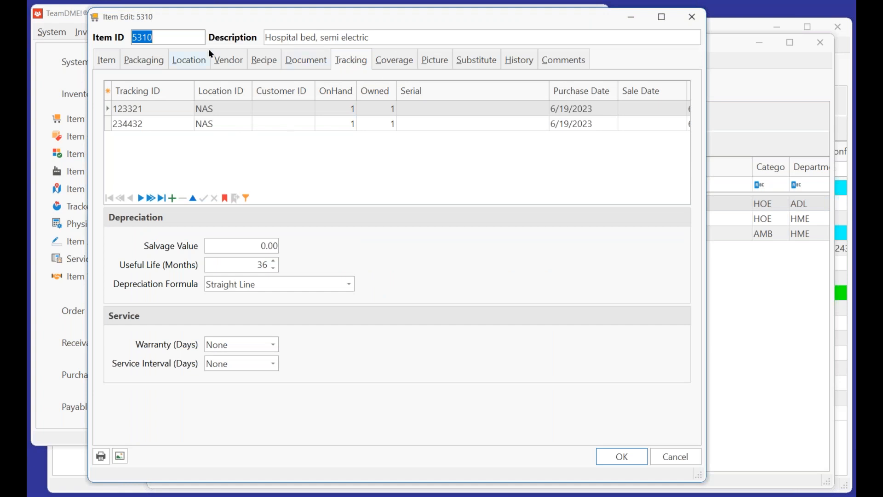
click(194, 60)
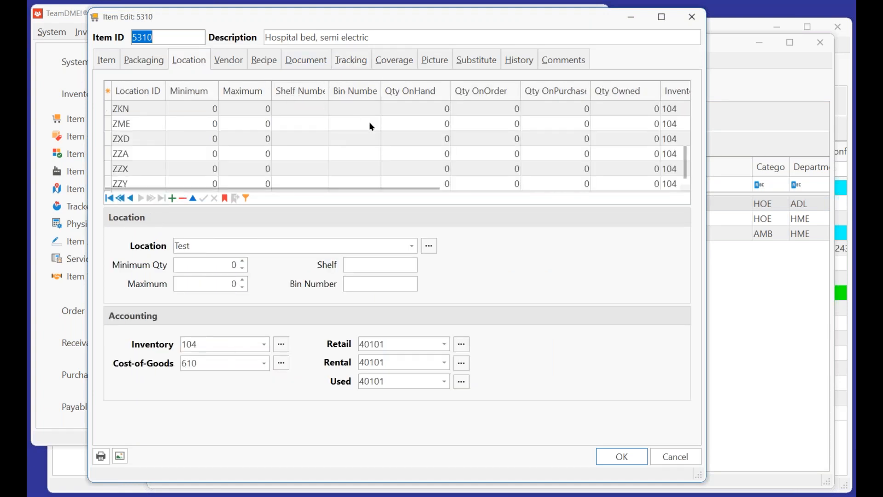
Examine the hospital bed's NAS on-hand and on-purchase quantities, discard any item changes, and return to the purchase order list.
scroll(409, 147, down, 1)
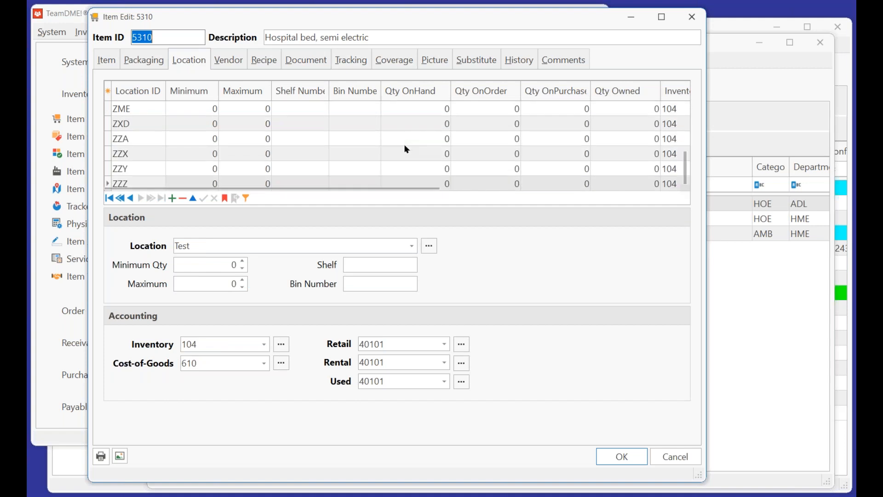
scroll(408, 148, up, 3)
click(420, 109)
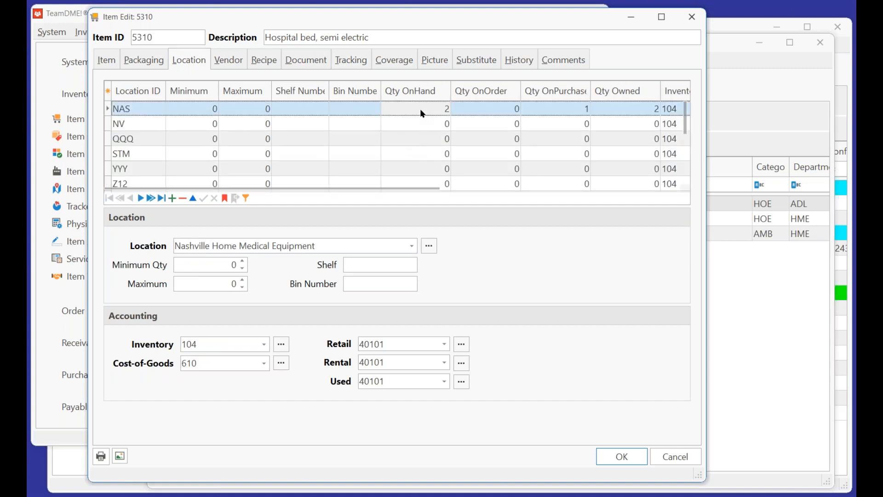
click(570, 111)
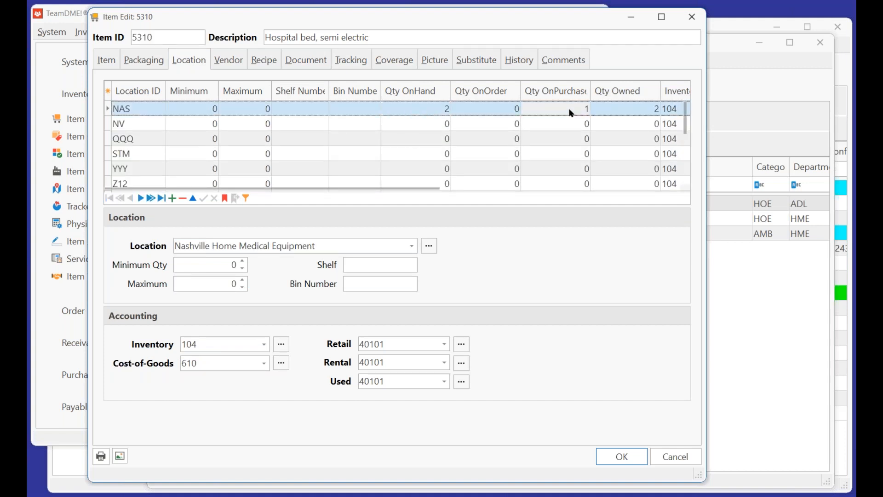
click(414, 107)
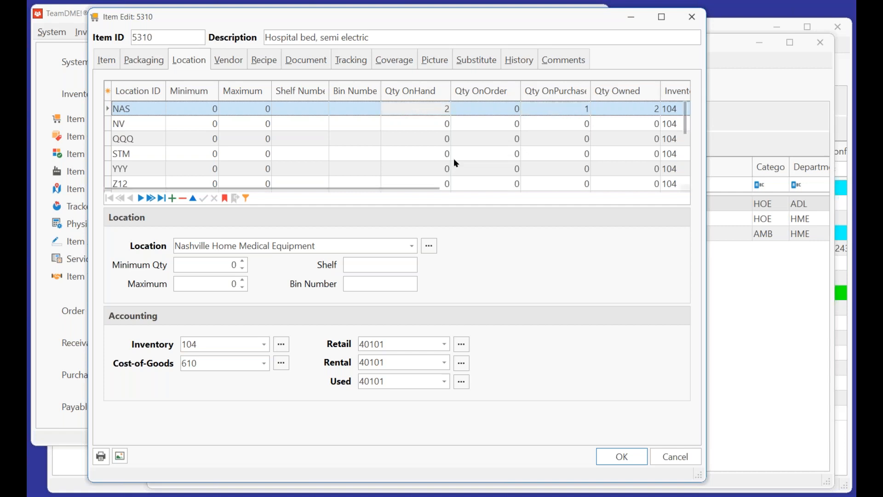
click(674, 454)
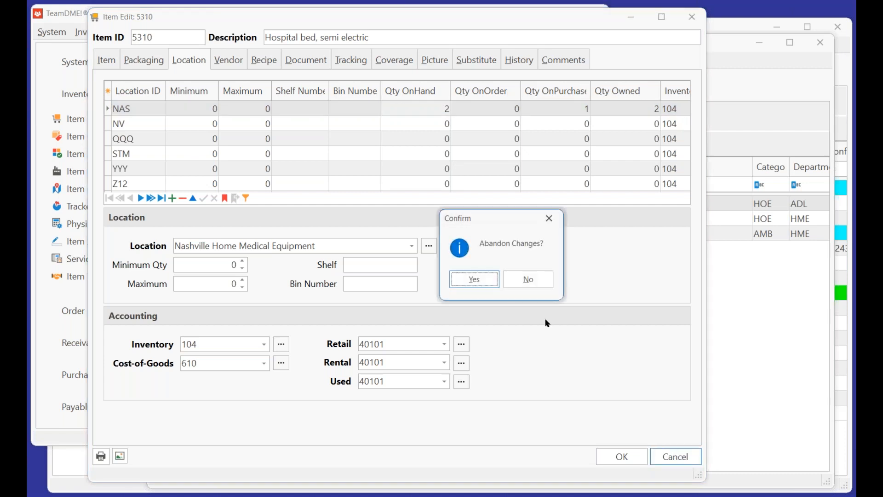
click(473, 278)
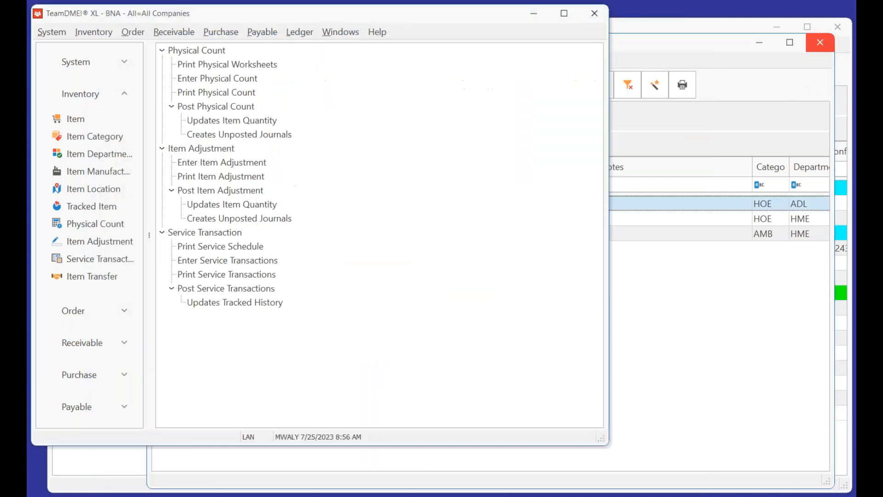
click(820, 42)
click(747, 108)
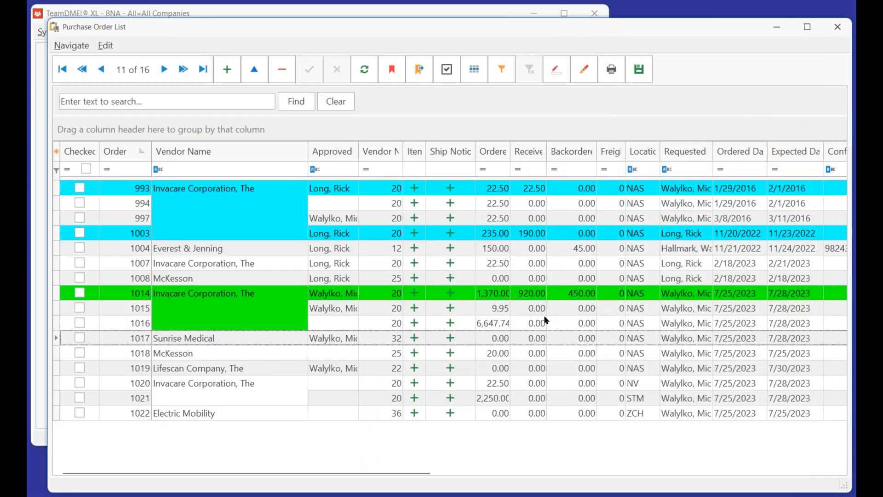
Try to post the purchase orders with no order checked, using 7/25/2023 as the posting date.
click(640, 74)
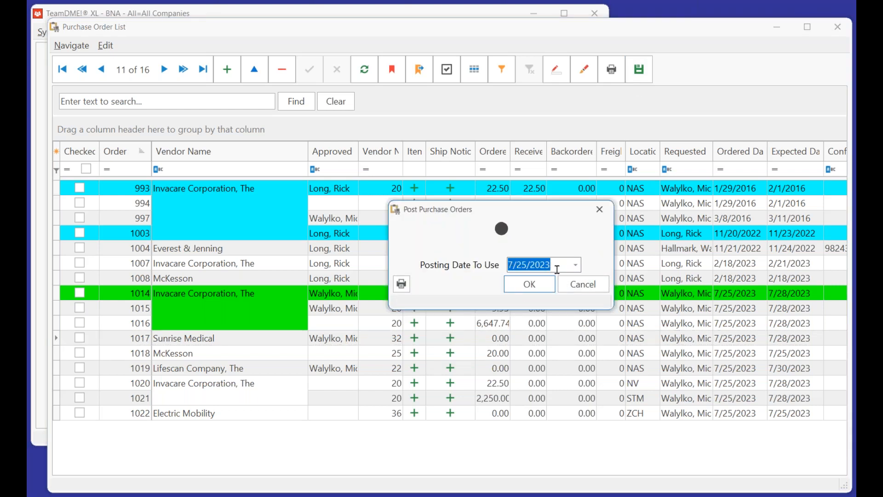
click(527, 286)
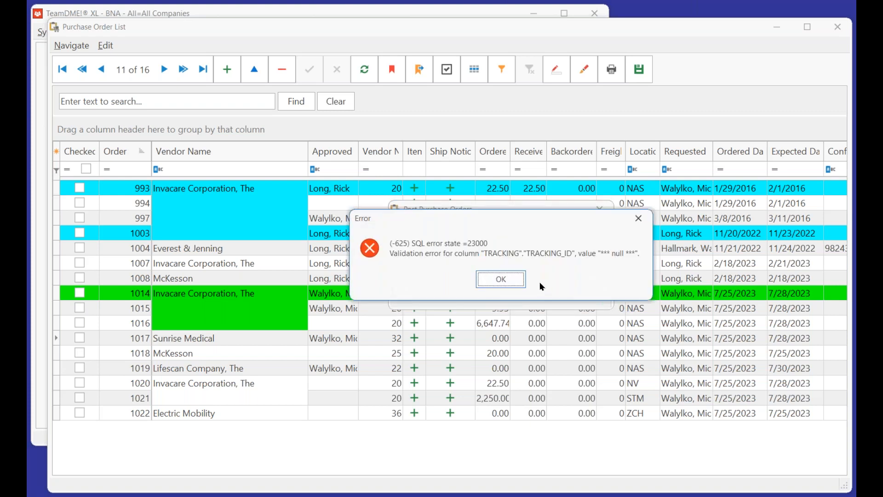
click(501, 279)
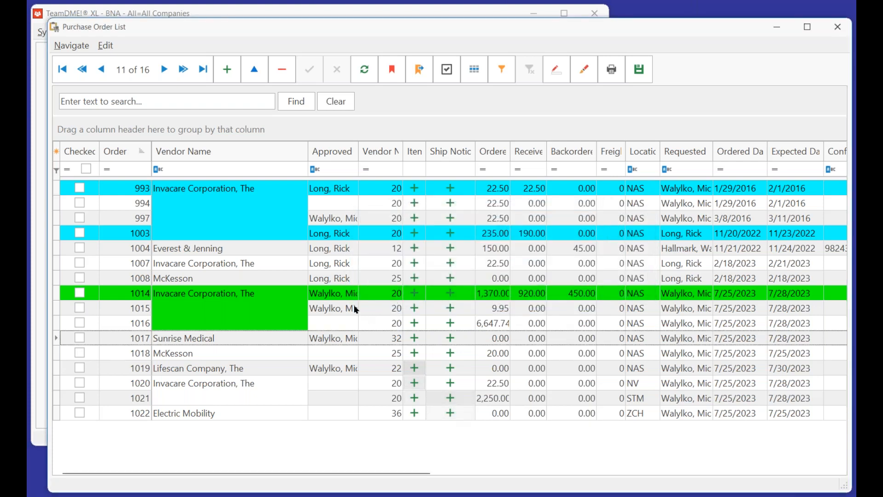
Open the partially received Invacare order dated 7/25/2023, examine the standard wheelchair line's tracking entry, and close the order.
click(337, 294)
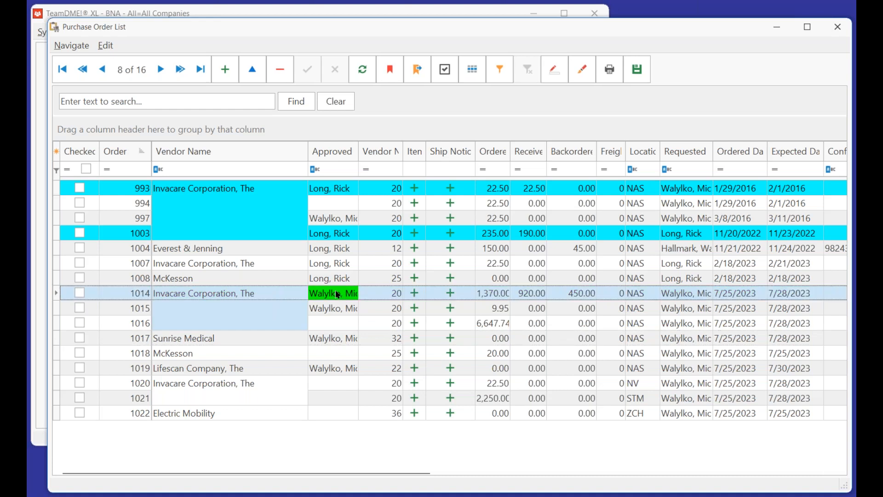
double_click(338, 293)
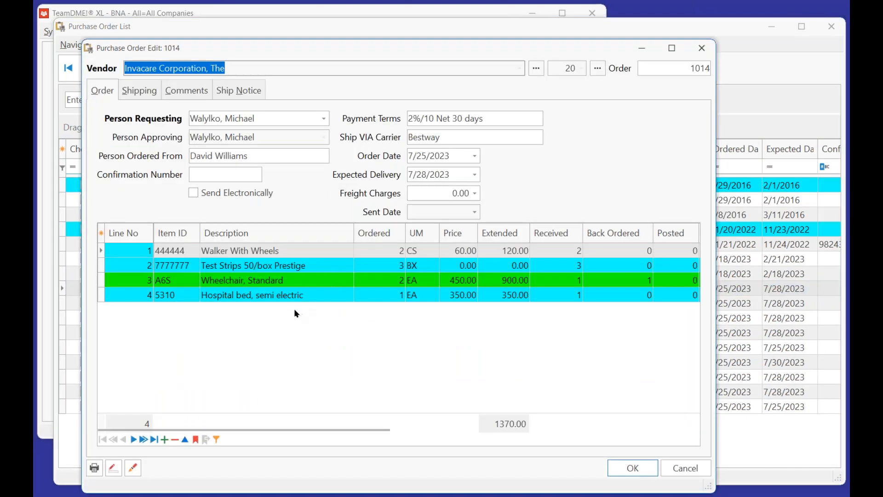
click(296, 281)
double_click(297, 281)
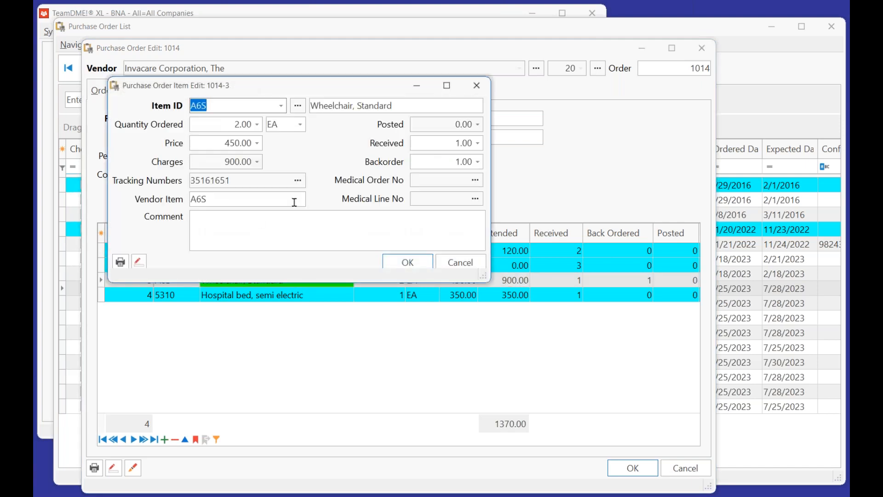
click(299, 181)
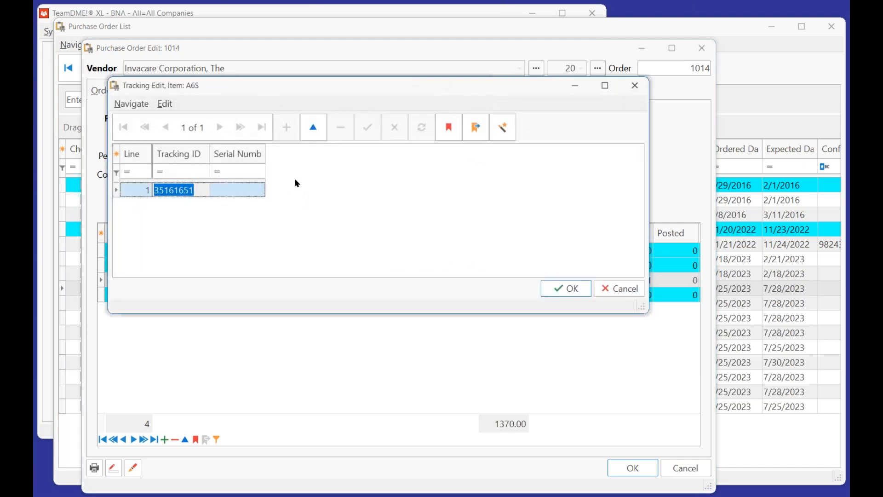
click(567, 289)
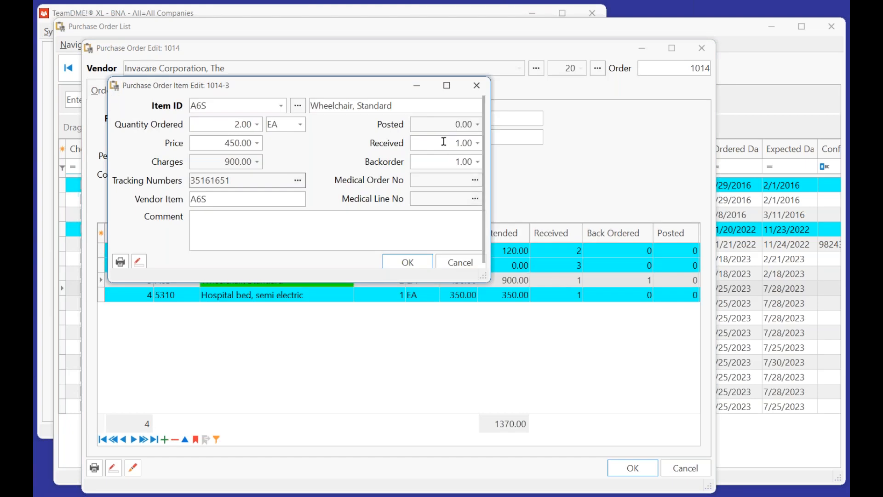
click(408, 262)
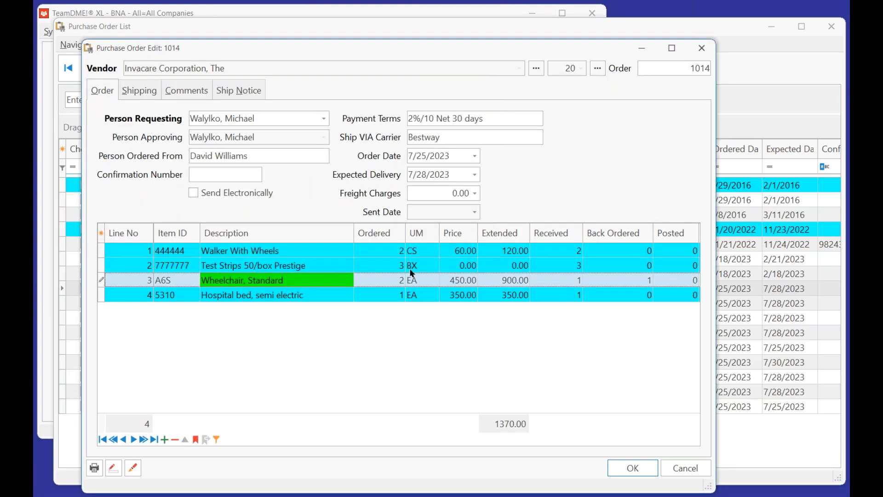
click(644, 468)
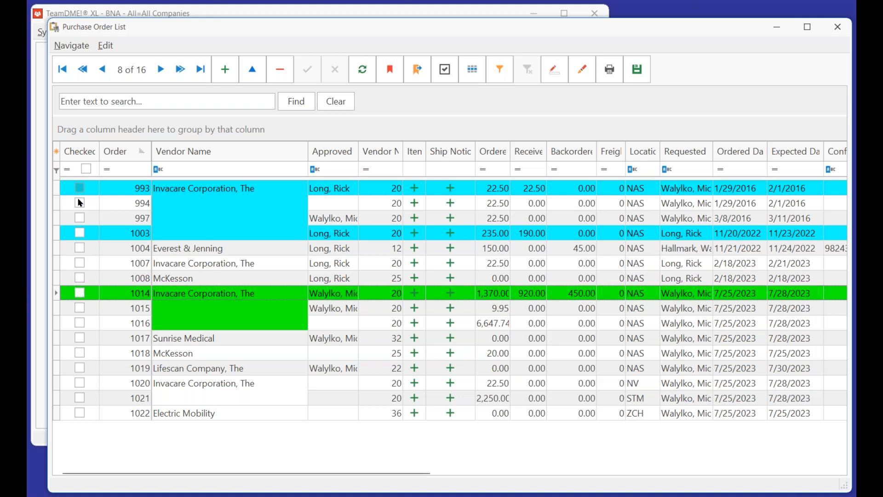
Check the partially received Invacare order and limit the purchase order list to checked orders.
click(81, 292)
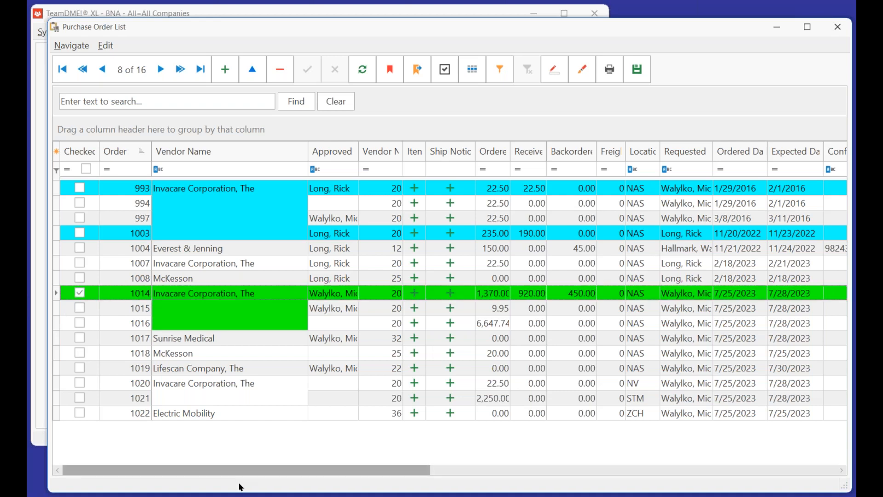
click(445, 70)
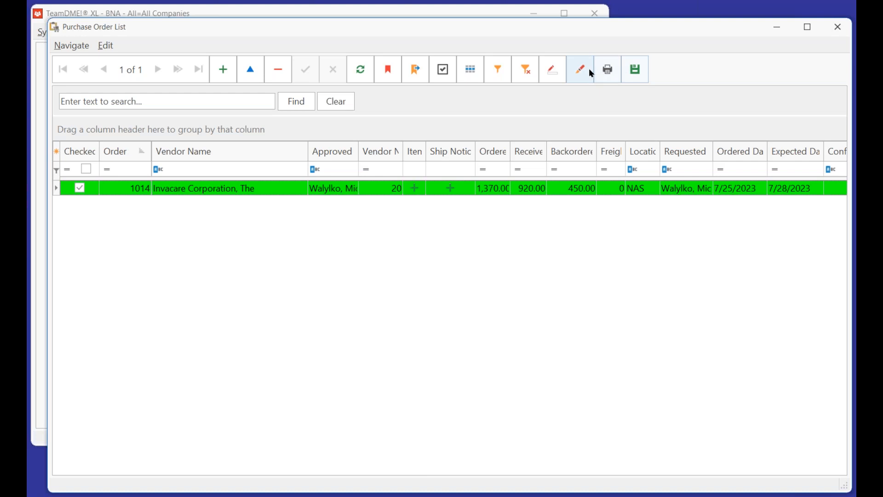
Preview the Received Items report for the checked Invacare order, review its received lines, and close the preview.
click(606, 70)
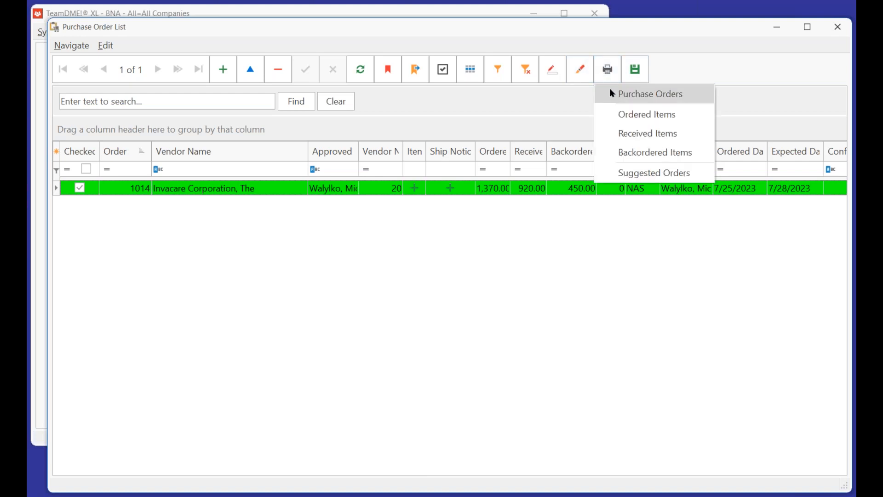
click(610, 90)
click(510, 281)
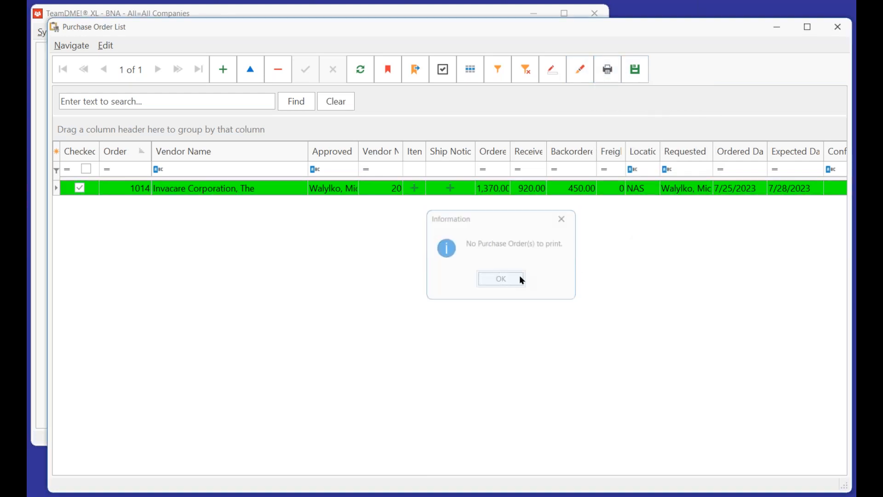
click(607, 81)
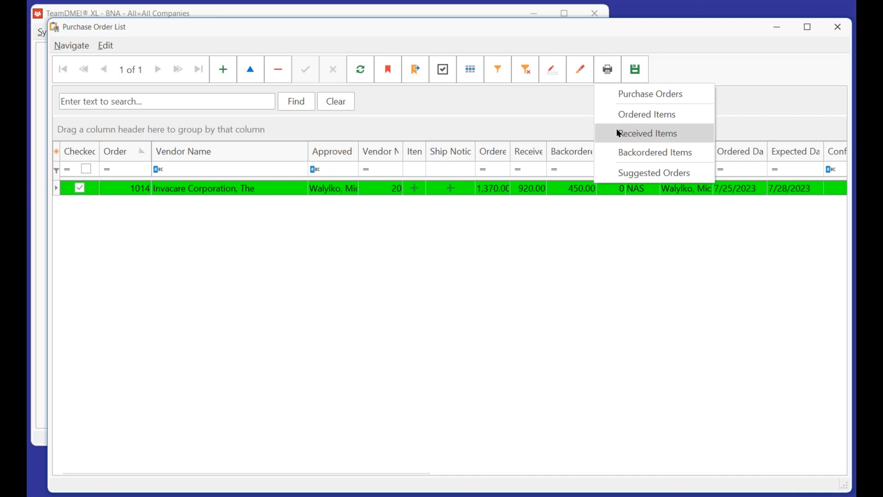
click(617, 131)
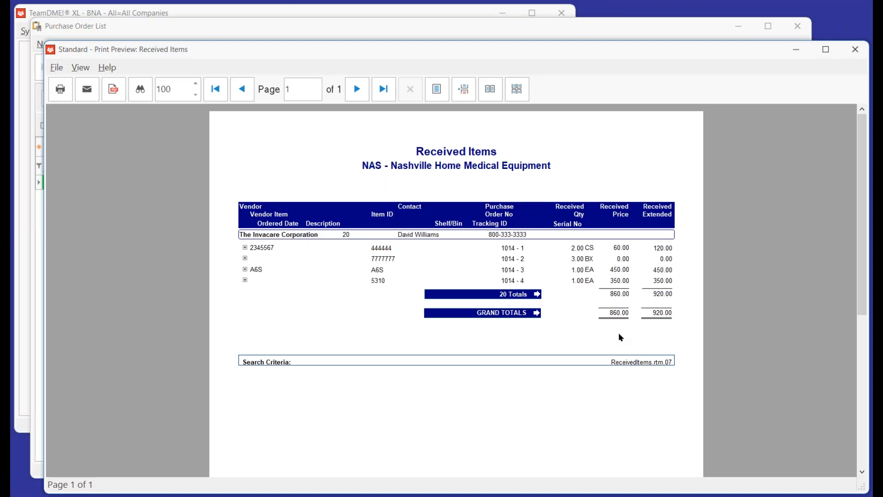
click(855, 49)
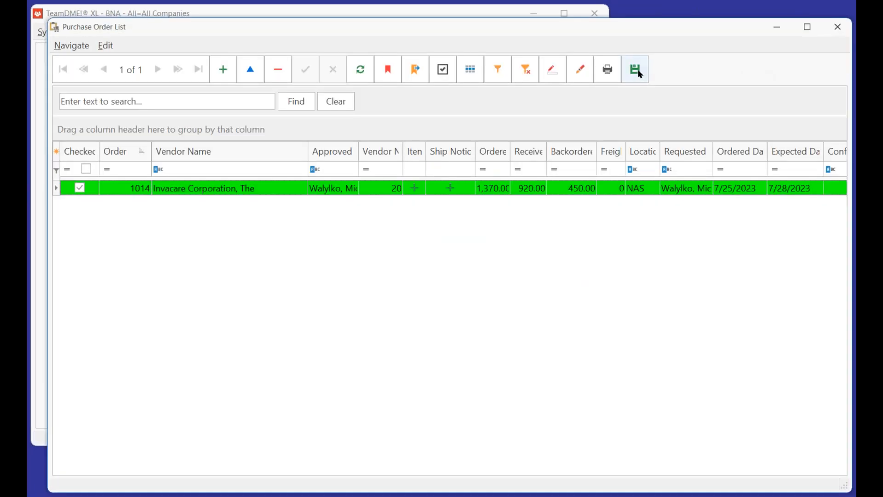
Post the checked Invacare order with posting date 7/25/2023, and uncheck it to list all purchase orders again.
click(638, 72)
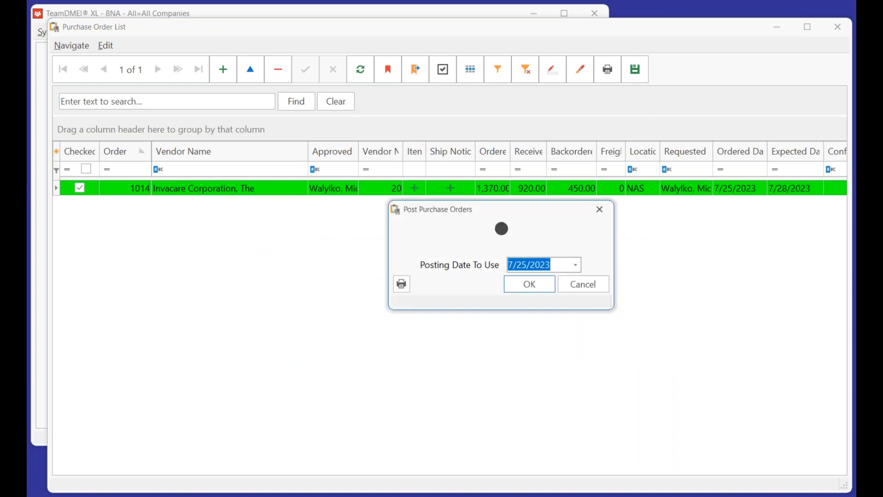
click(532, 284)
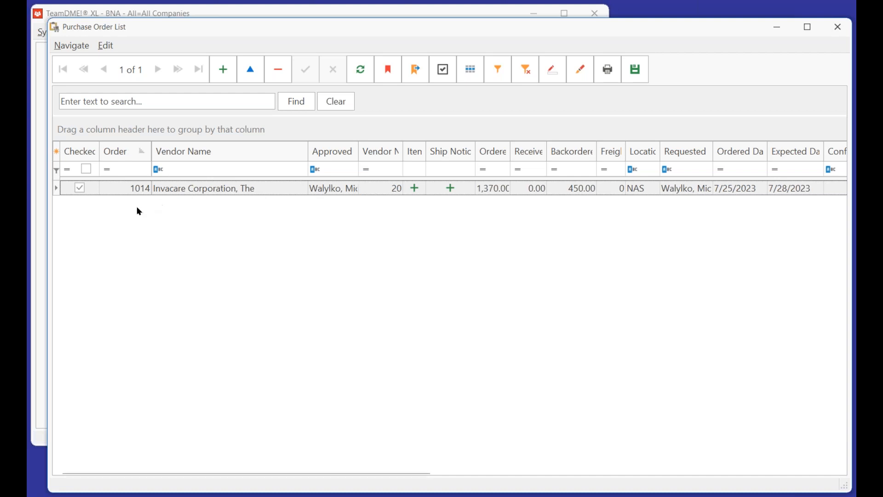
click(79, 189)
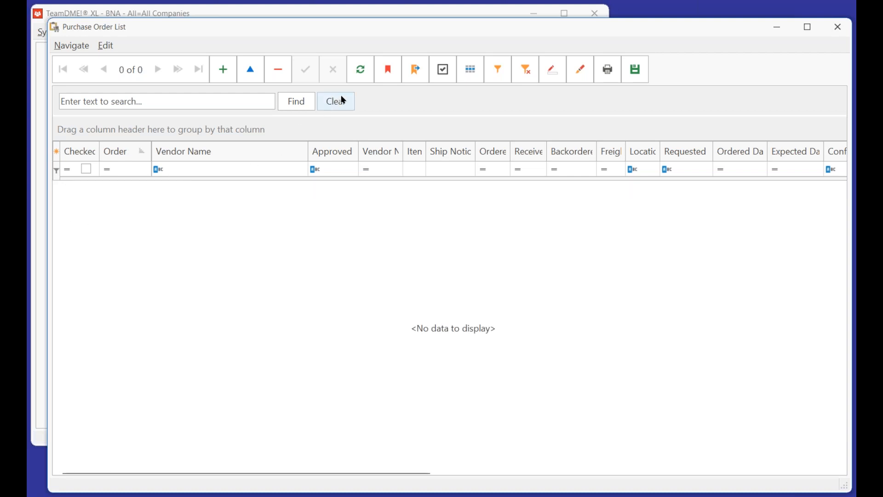
click(443, 70)
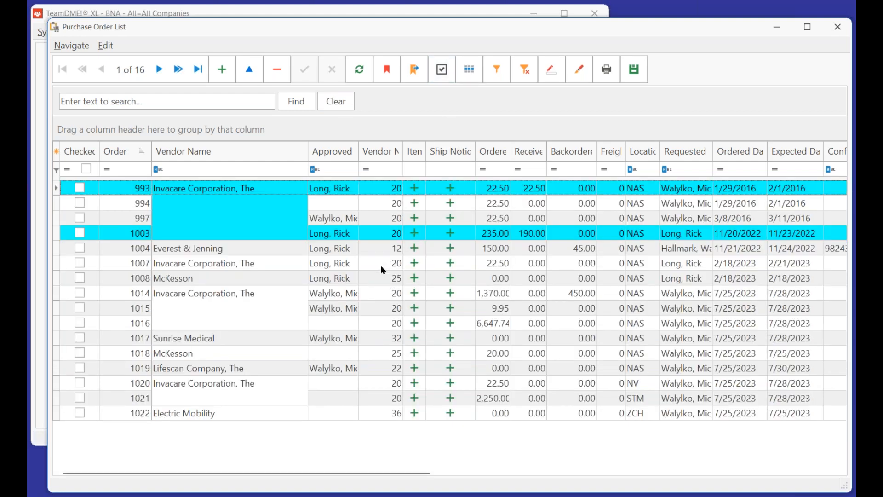
Reopen the posted Invacare order, review the posted quantities of its item lines, and open the semi-electric hospital bed line.
click(331, 294)
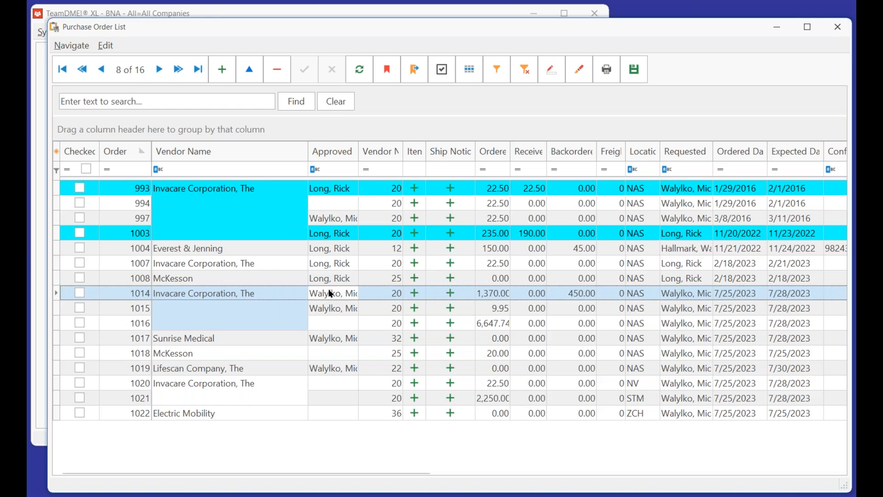
double_click(331, 294)
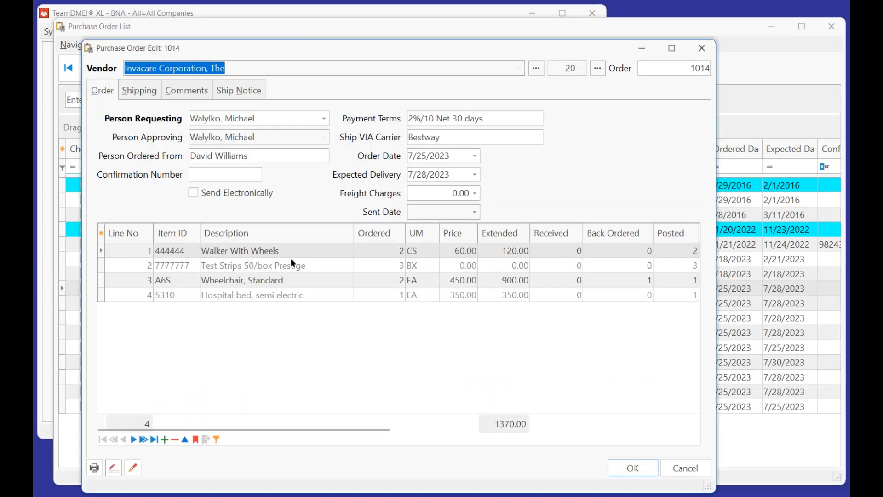
click(462, 282)
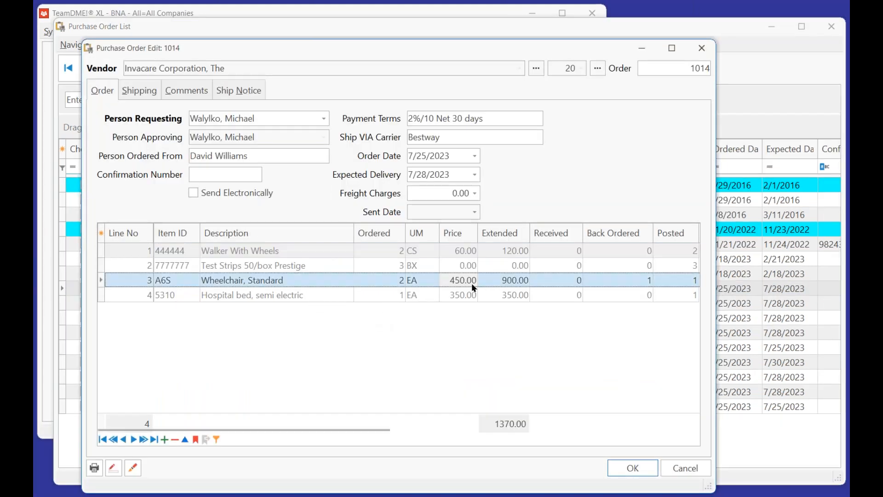
click(269, 250)
click(269, 266)
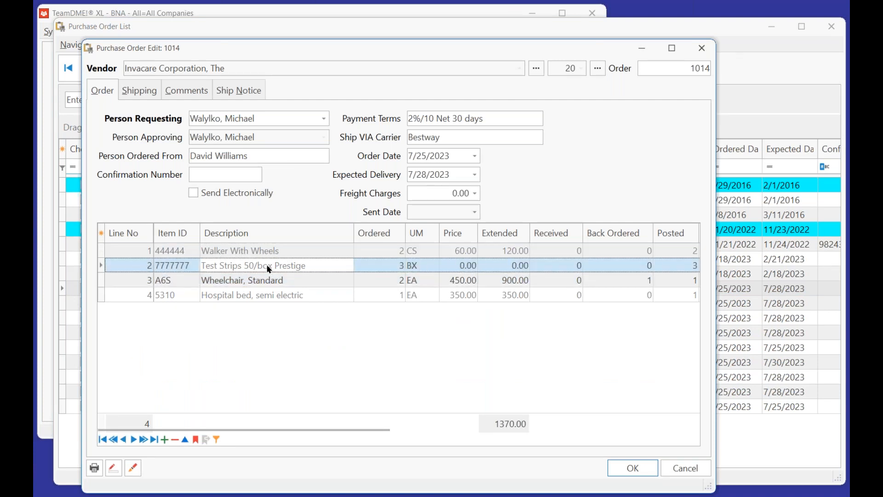
click(263, 295)
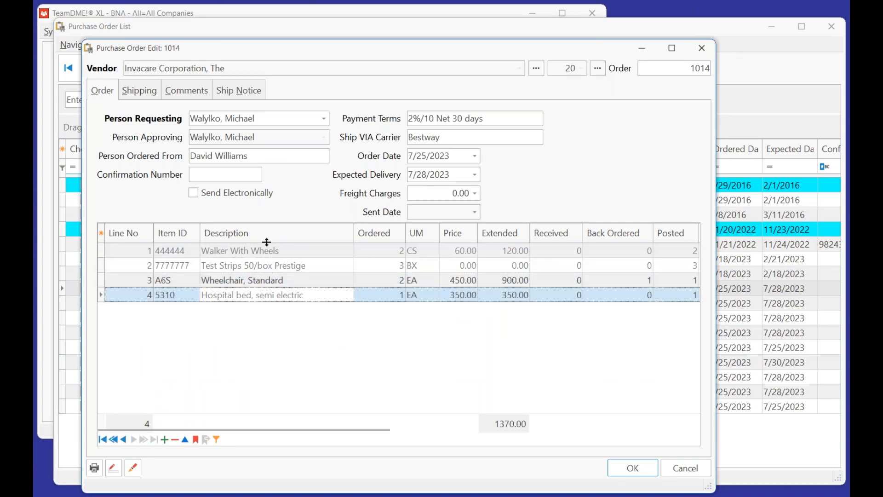
double_click(270, 289)
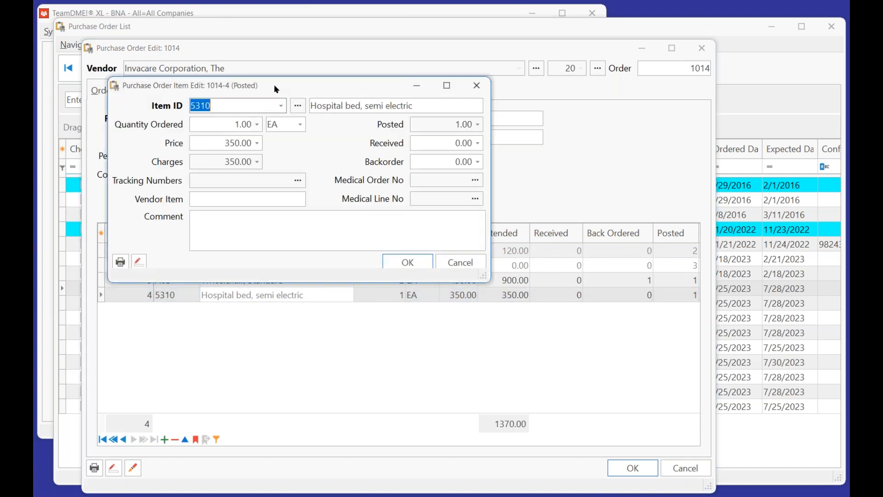
click(785, 421)
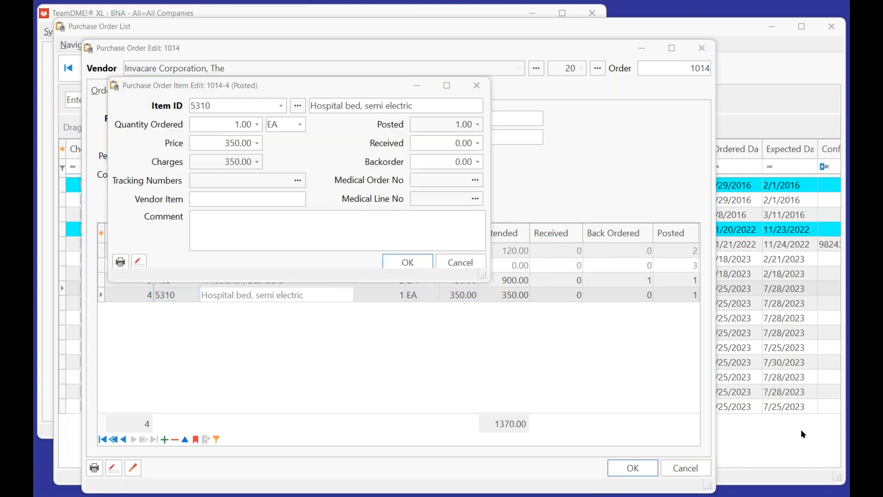
Close the semi-electric hospital bed line, check the back-ordered quantity of the standard wheelchair line, and close the purchase order.
mouse_move(242, 78)
mouse_down()
mouse_move(266, 84)
mouse_move(246, 97)
mouse_move(239, 68)
mouse_move(252, 69)
mouse_up()
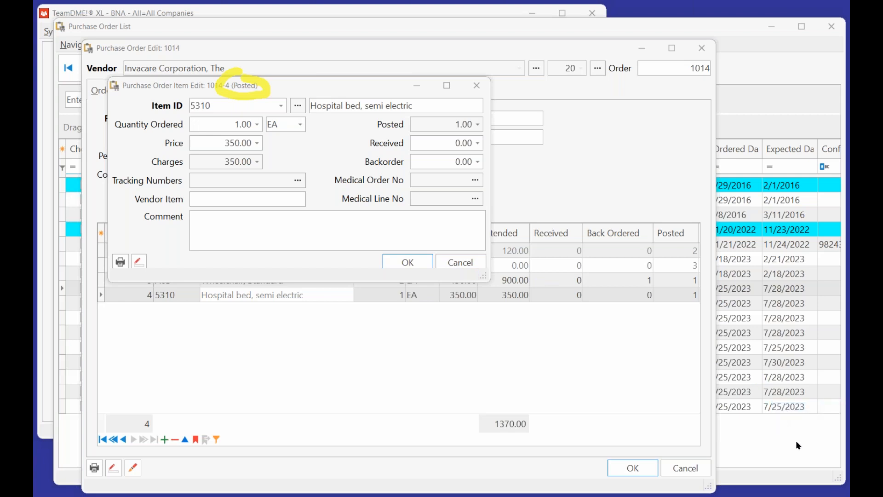
click(459, 262)
click(324, 281)
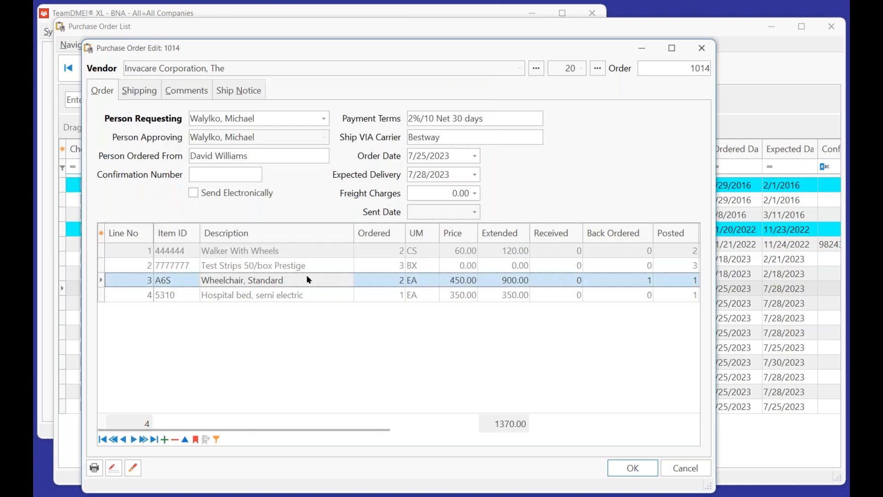
click(630, 282)
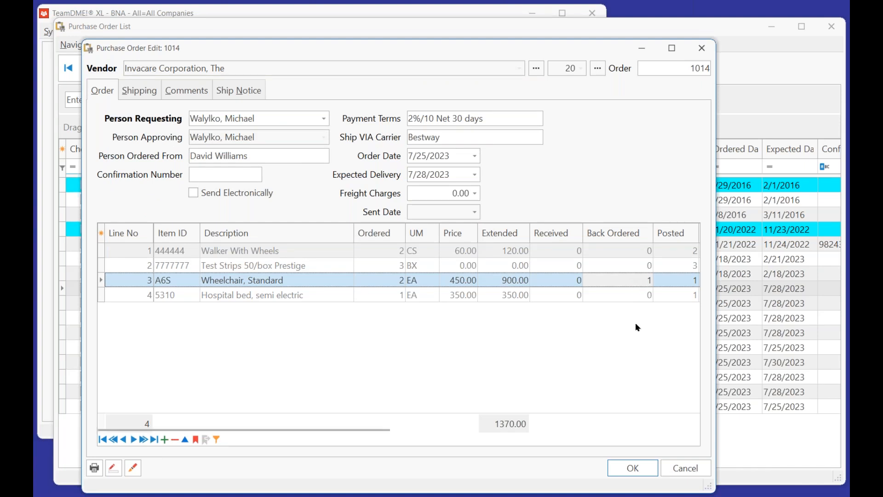
click(636, 462)
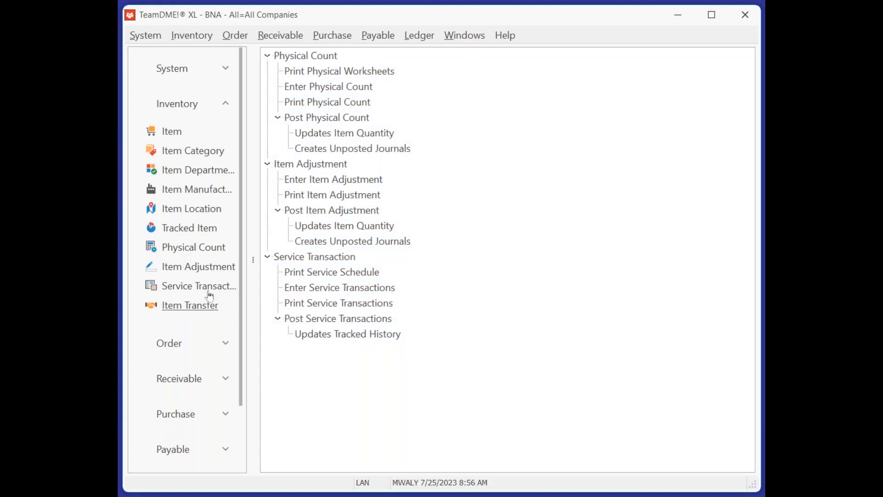
Search the inventory item list for 44444 and open the Walker With Wheels item.
click(173, 132)
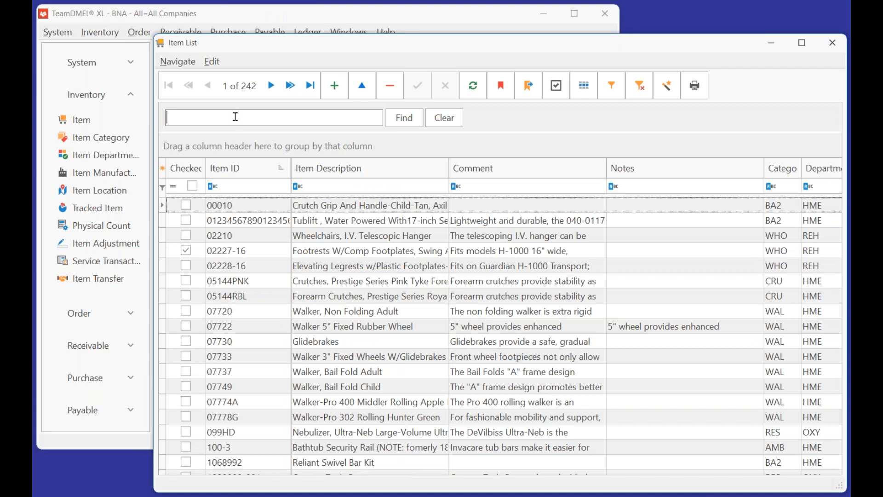
text(44444)
key(Return)
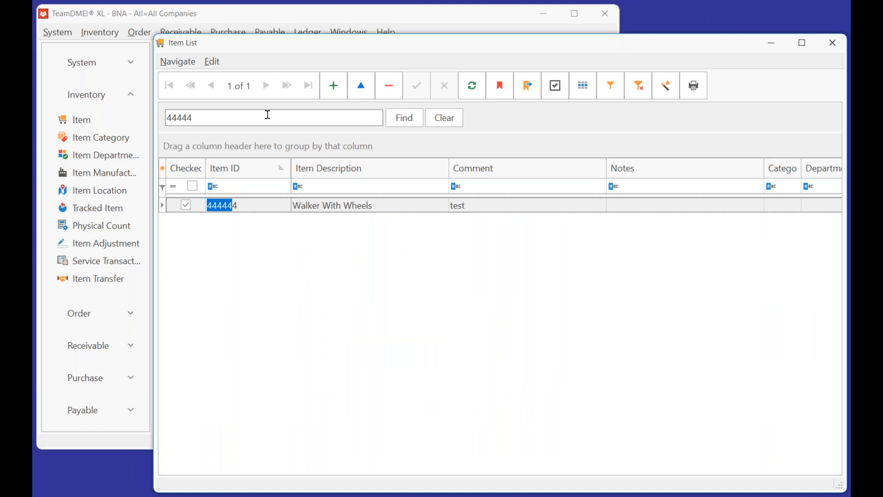
click(368, 211)
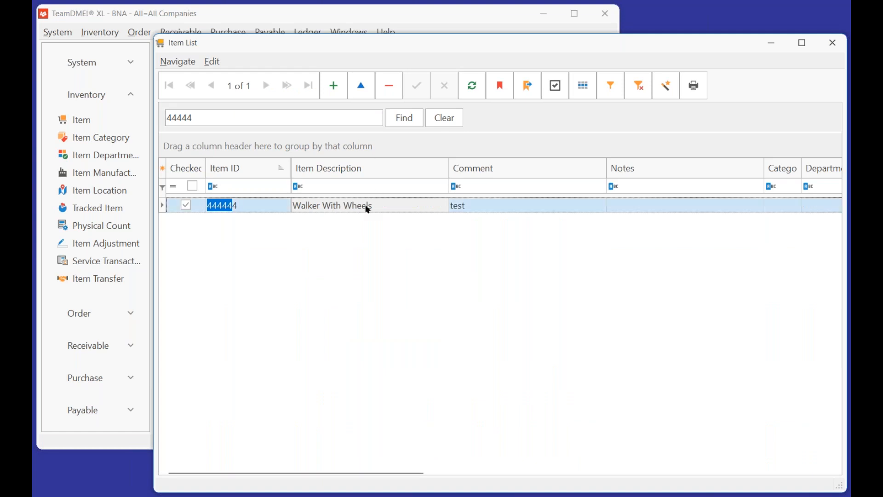
double_click(368, 208)
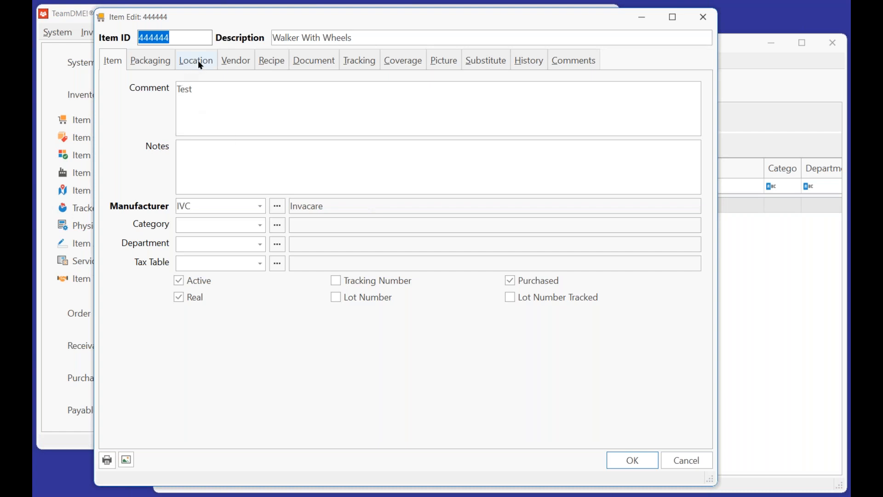
Review the walker's on-hand quantity at location NAS and close the item, abandoning changes.
click(199, 61)
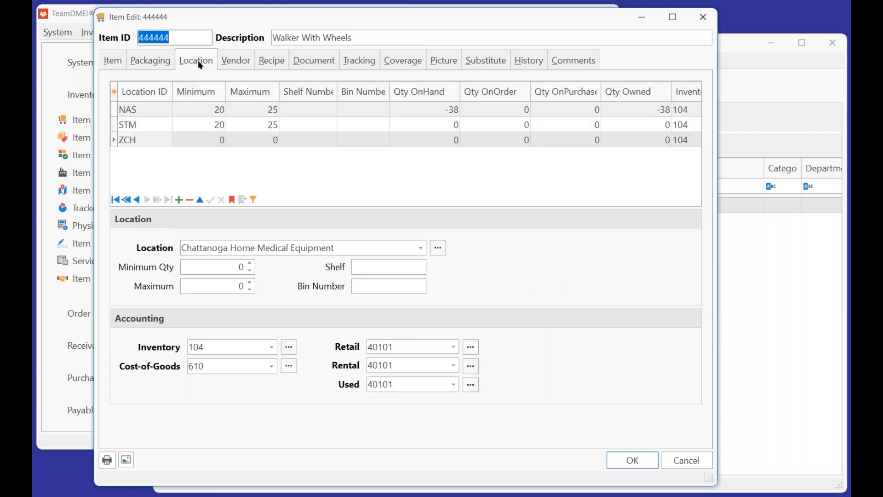
click(426, 113)
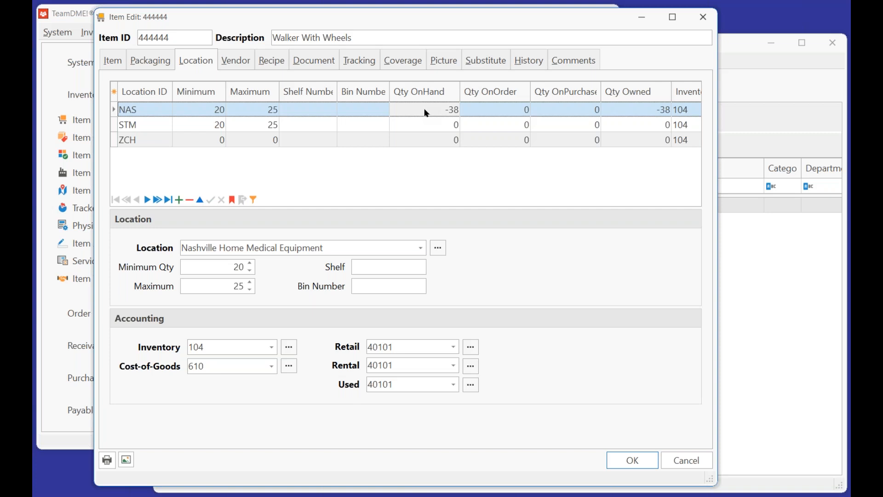
click(703, 17)
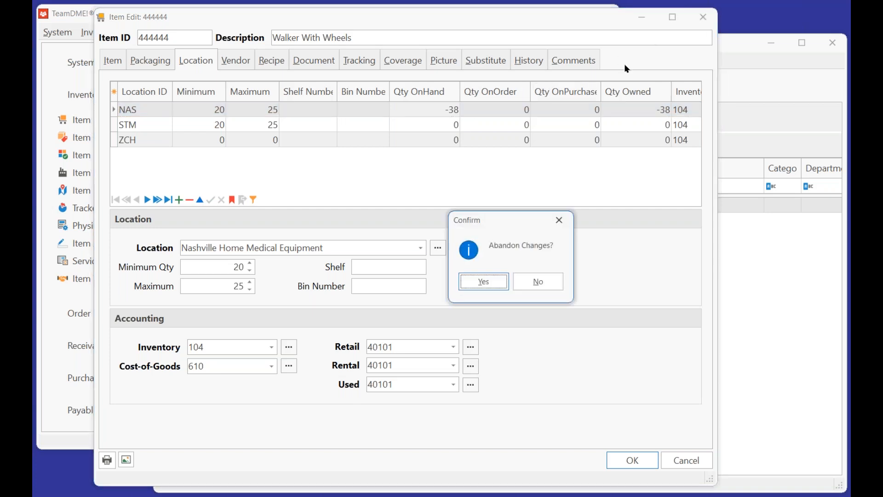
click(496, 283)
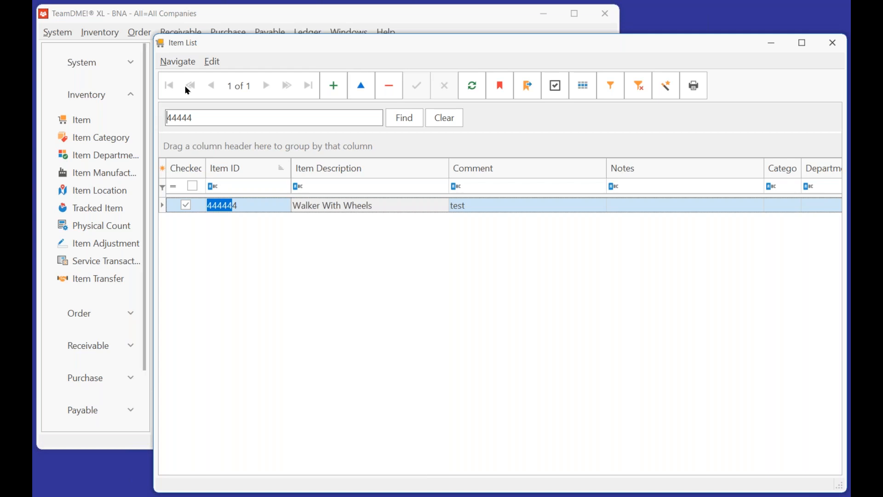
Search the item list for 5310, open the semi-electric hospital bed, and review its tracked unit purchased 7/25/2023.
double_click(207, 118)
text(5310)
key(Return)
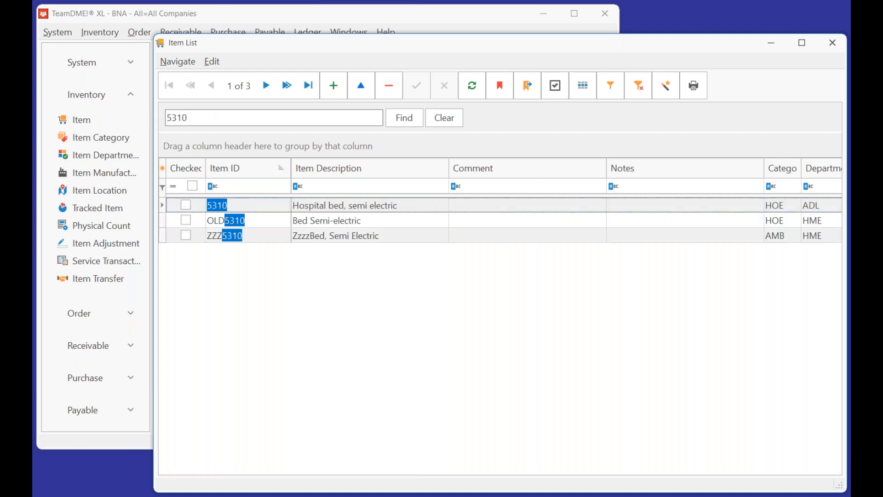
click(352, 205)
double_click(352, 205)
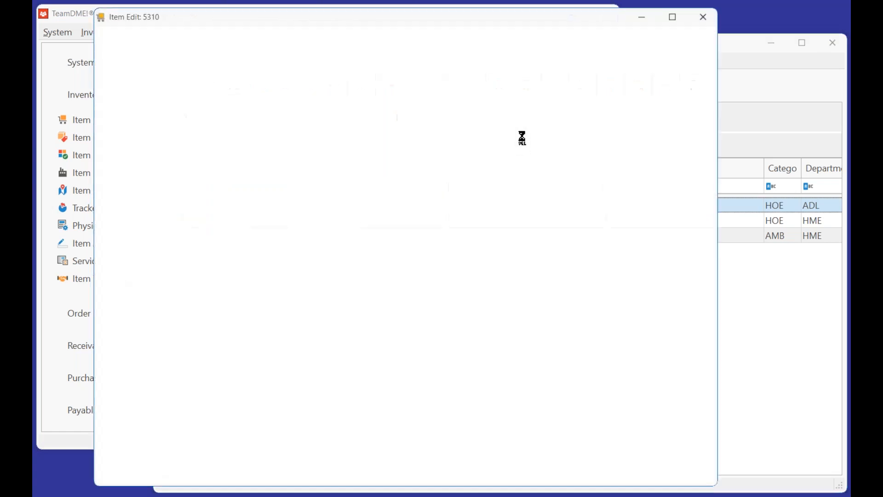
click(358, 60)
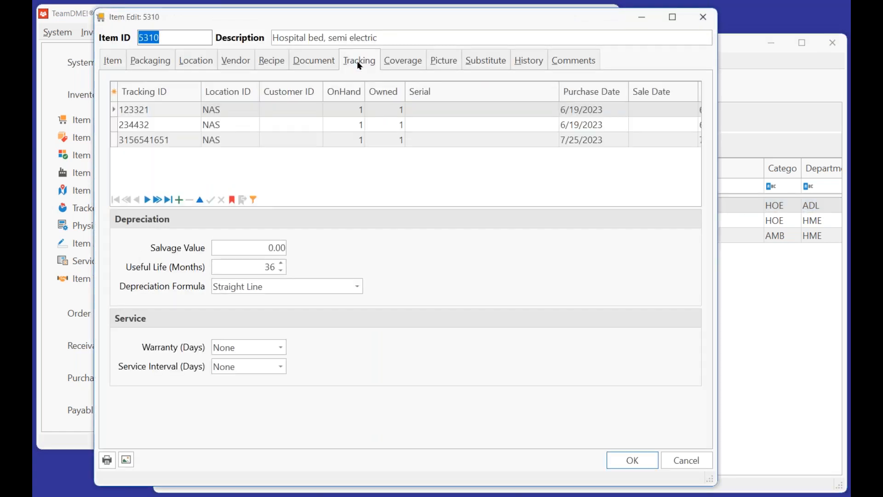
click(159, 144)
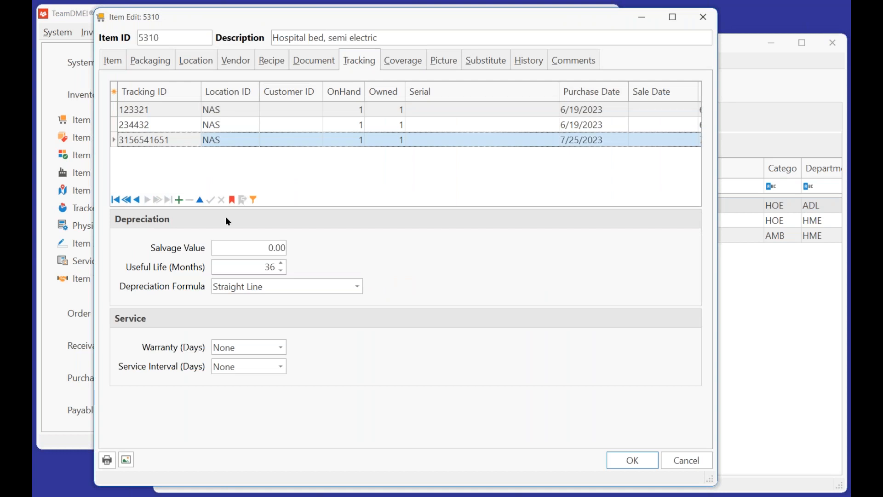
Review the hospital bed's on-hand quantity at location NAS, then close the item without changes and the item list.
click(236, 60)
click(203, 59)
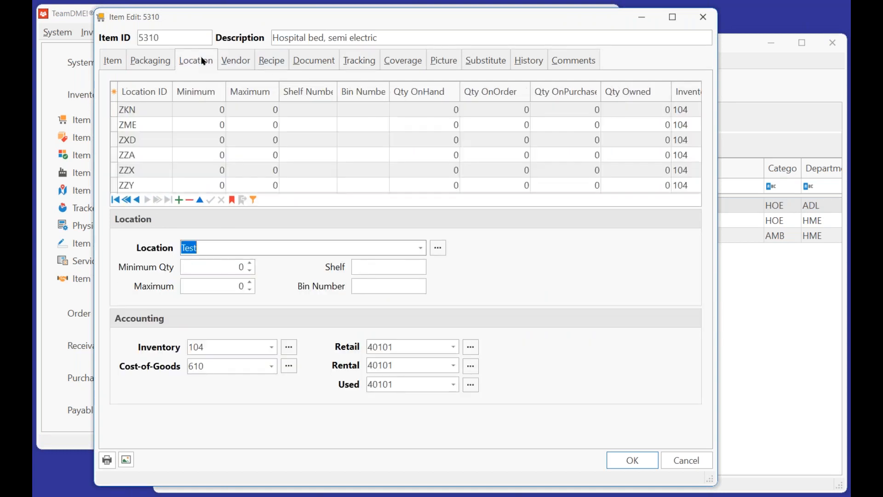
scroll(442, 146, up, 2)
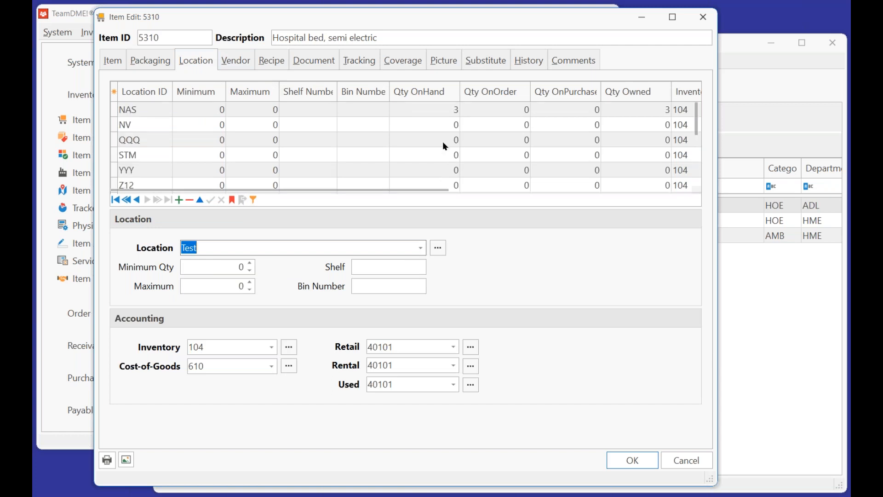
click(432, 110)
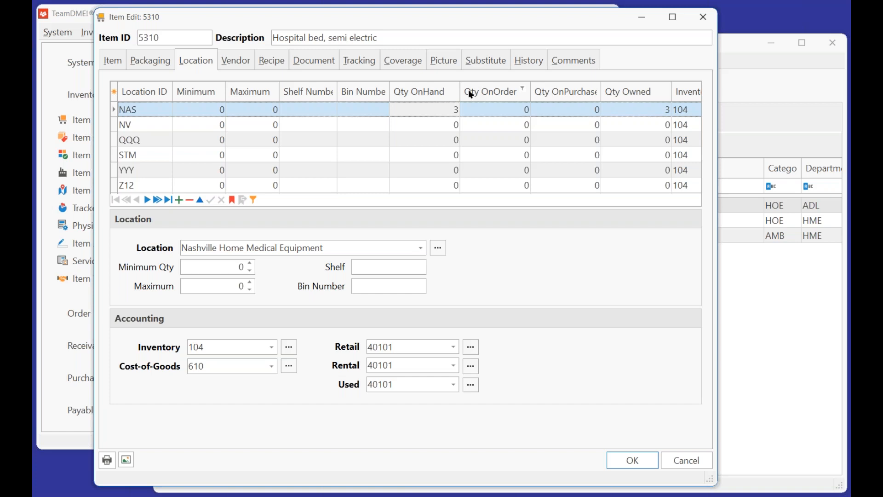
click(707, 23)
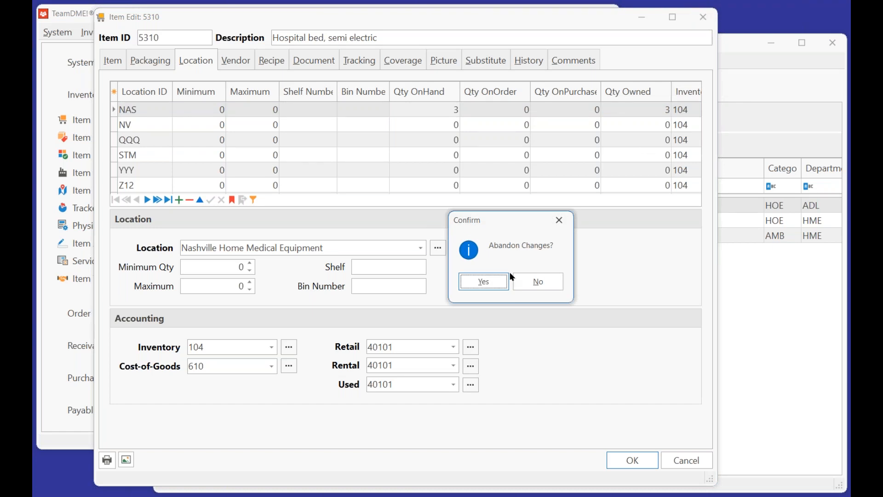
click(484, 281)
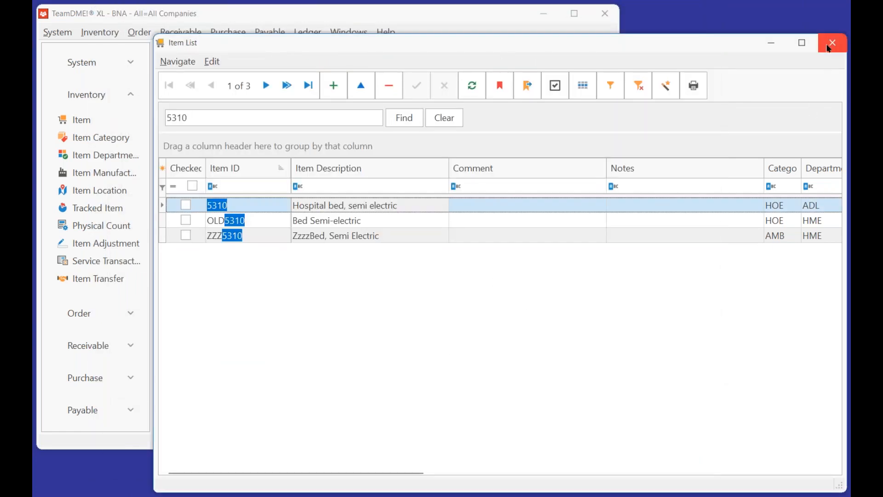
click(830, 49)
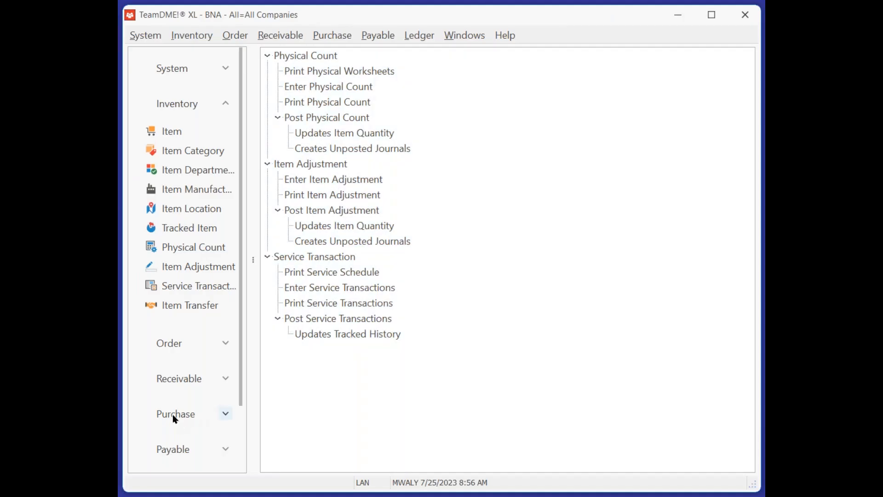
Preview the Backordered Items report from the purchase order list, expand its item details, and close the preview.
click(83, 378)
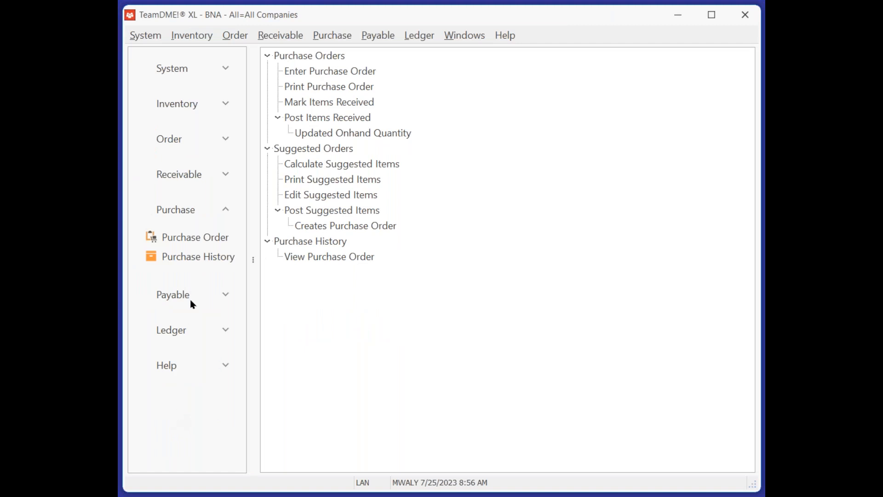
click(195, 240)
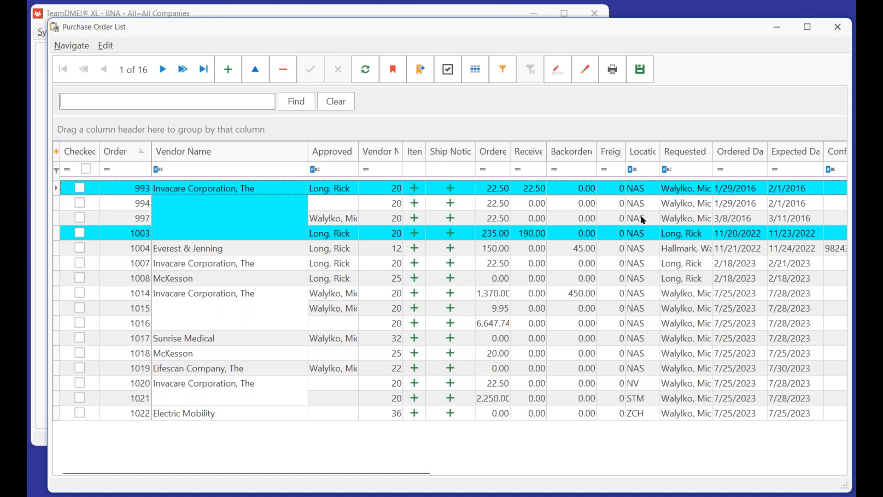
click(615, 72)
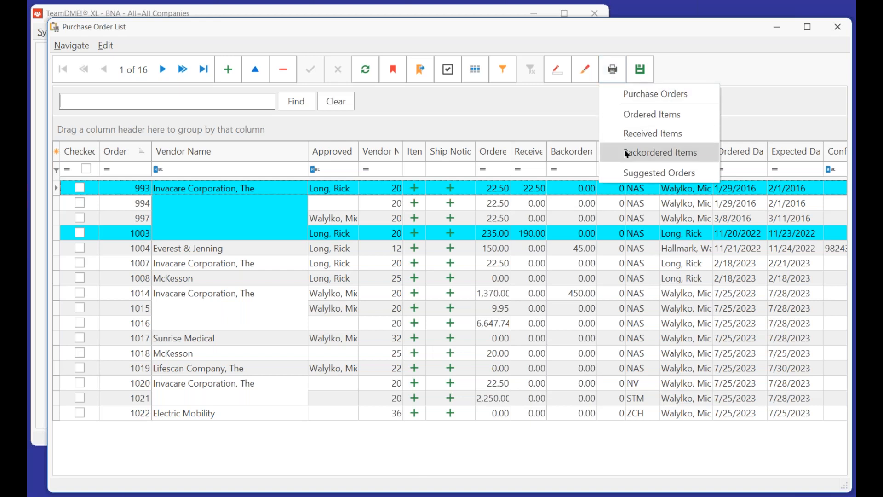
click(652, 152)
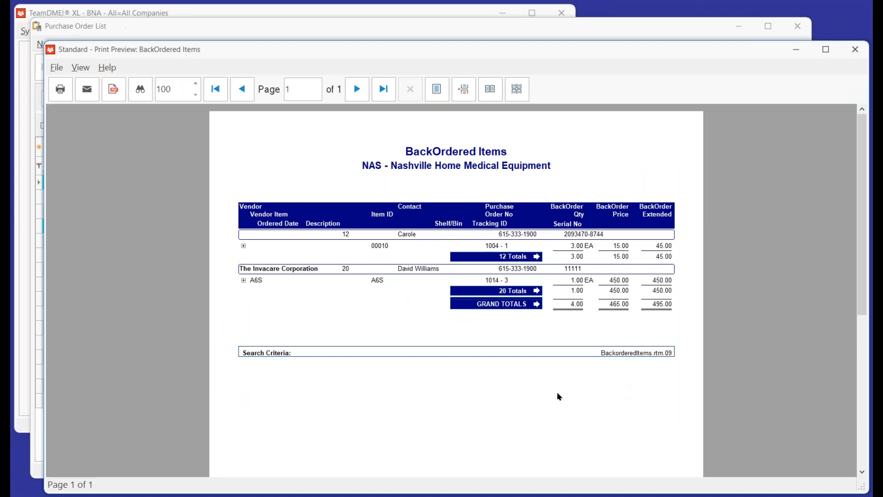
click(243, 280)
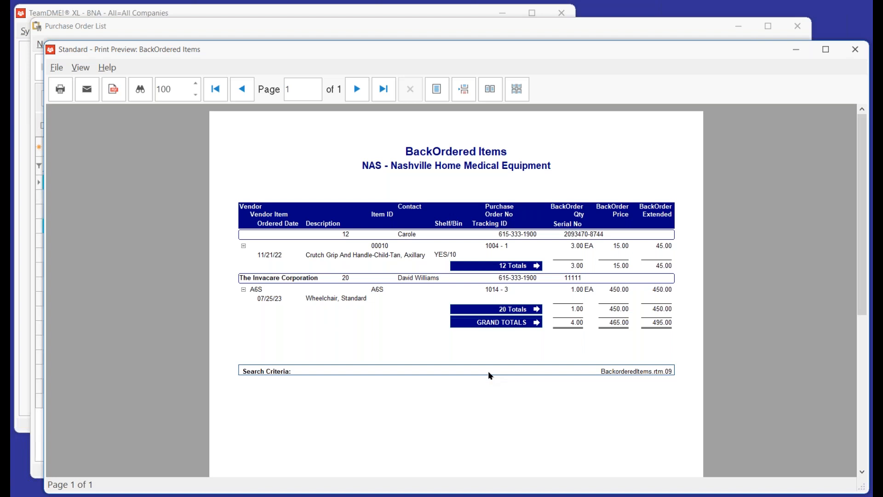
click(855, 50)
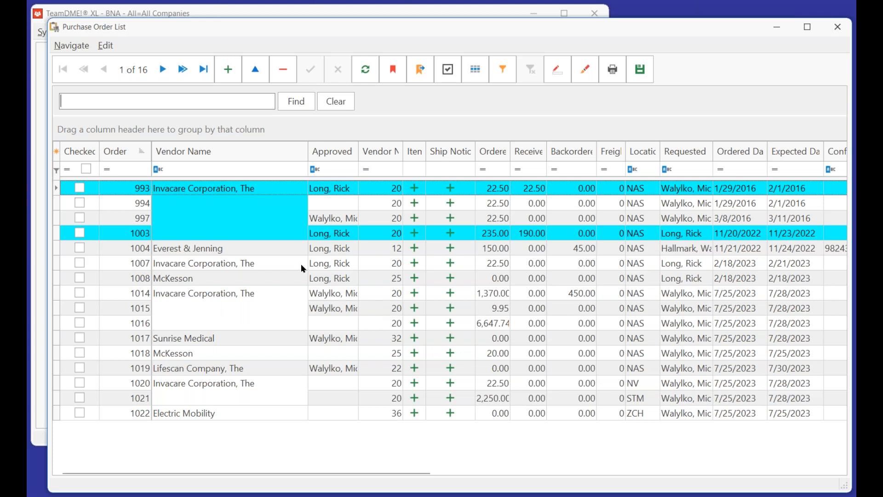
Create a new purchase order for the vendor Invacare Corporation, The.
click(232, 76)
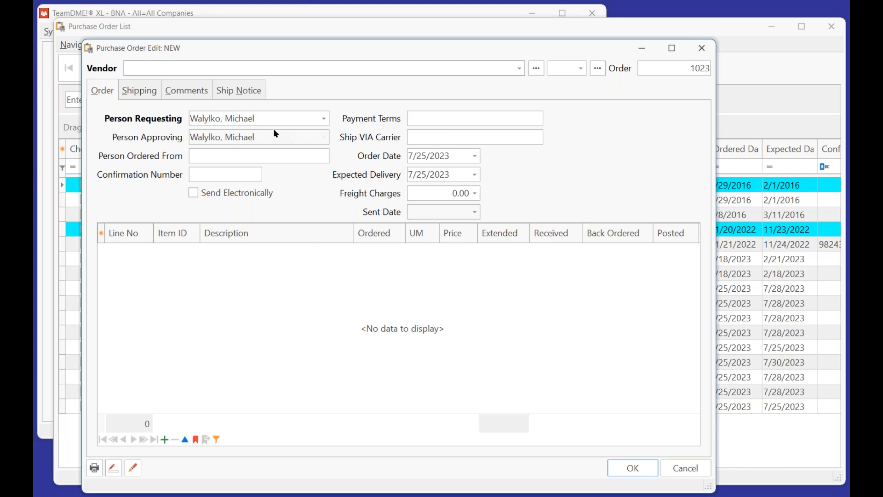
text(Invacare Corporation, The)
key(Tab)
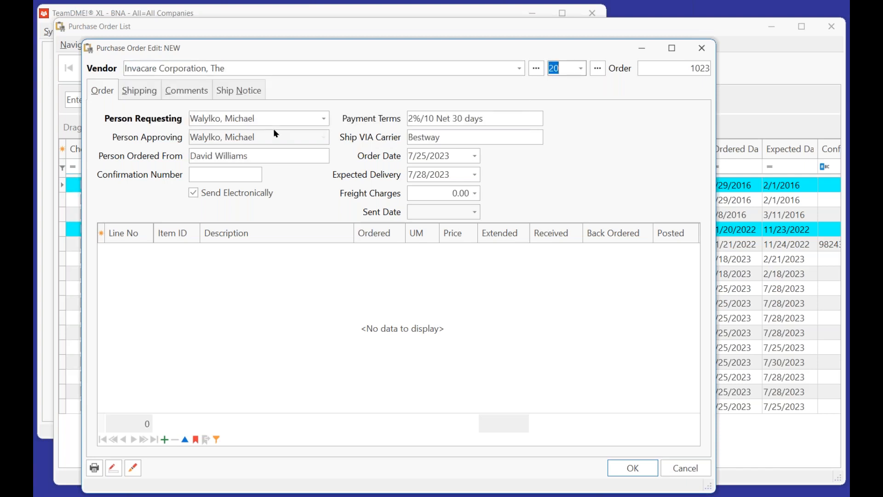
Add a line for item 444444, Walker With Wheels, to the new order with EA as the unit of measure.
click(164, 440)
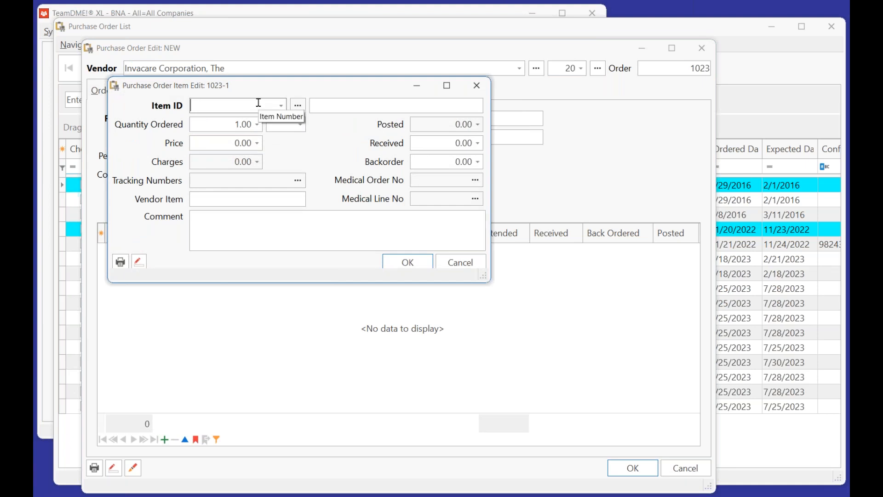
text(444444)
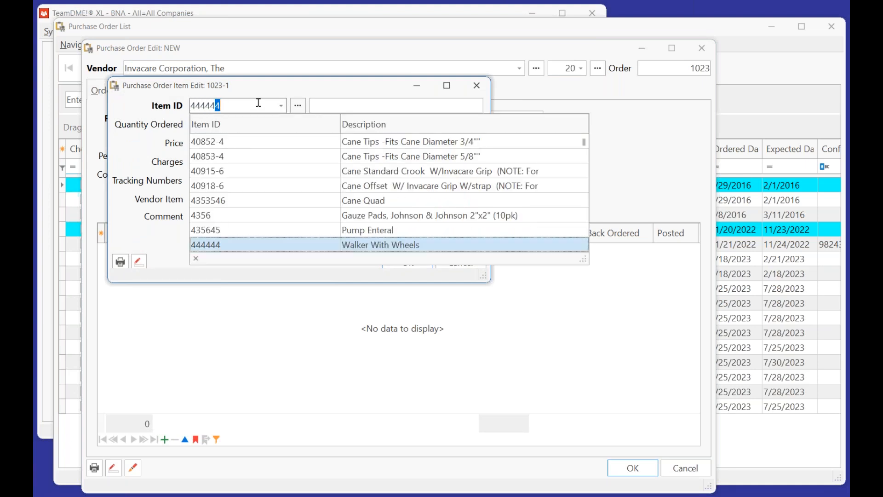
key(Tab)
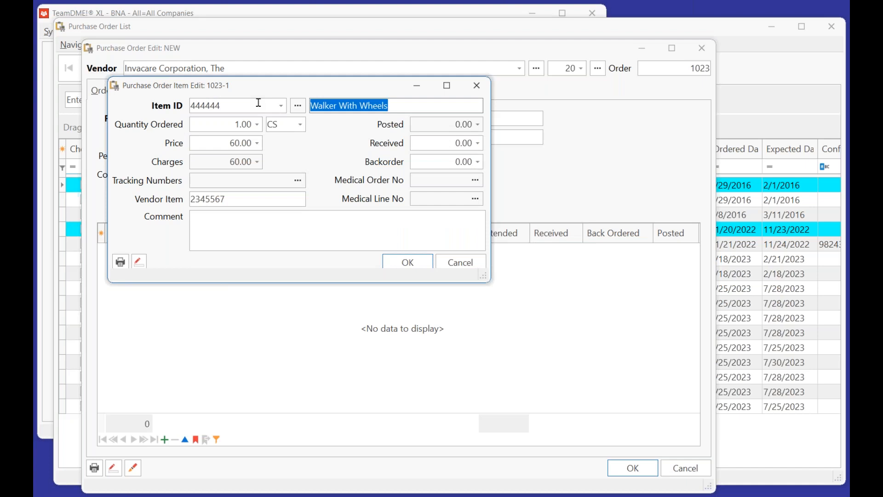
click(223, 125)
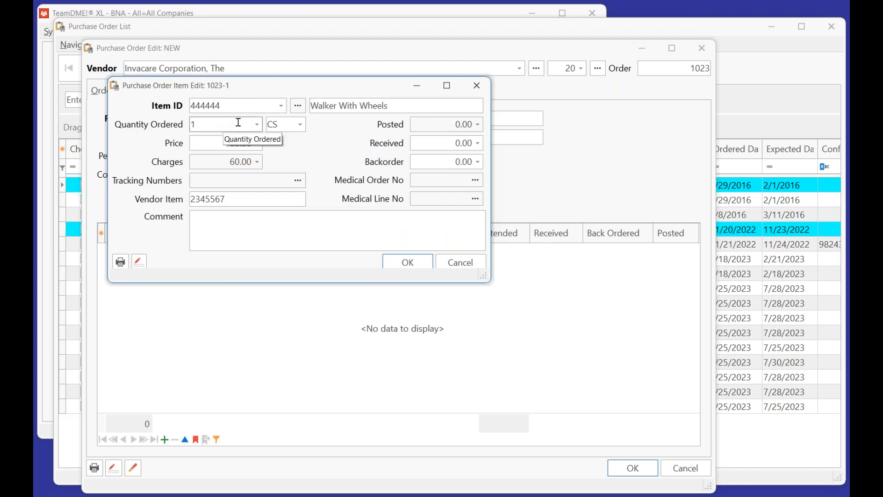
click(304, 127)
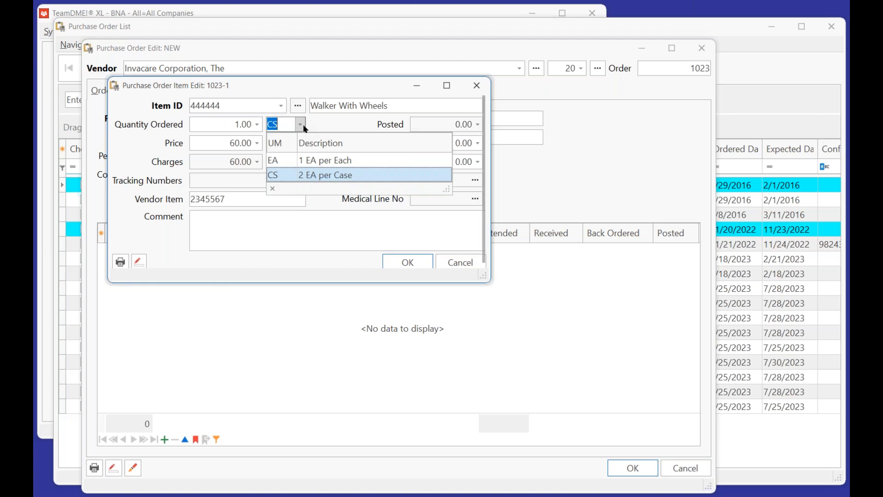
click(286, 154)
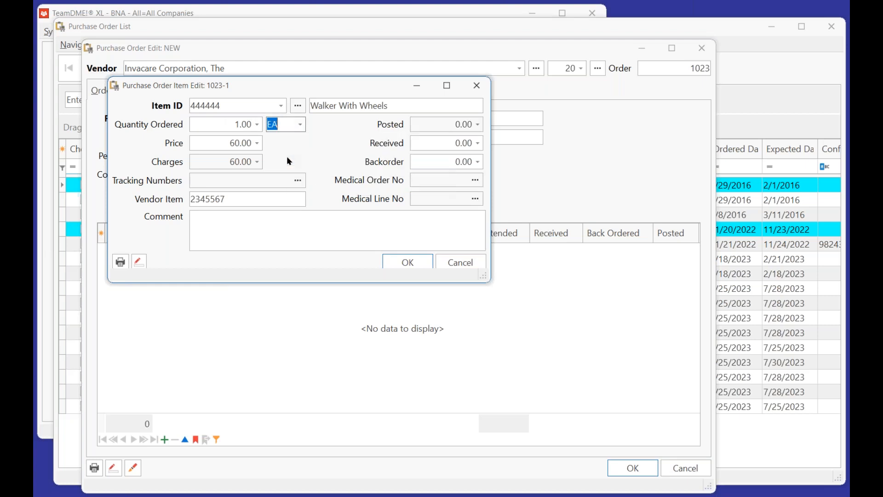
Set the walker line's ordered quantity to -1, and save the line and the new purchase order.
click(258, 125)
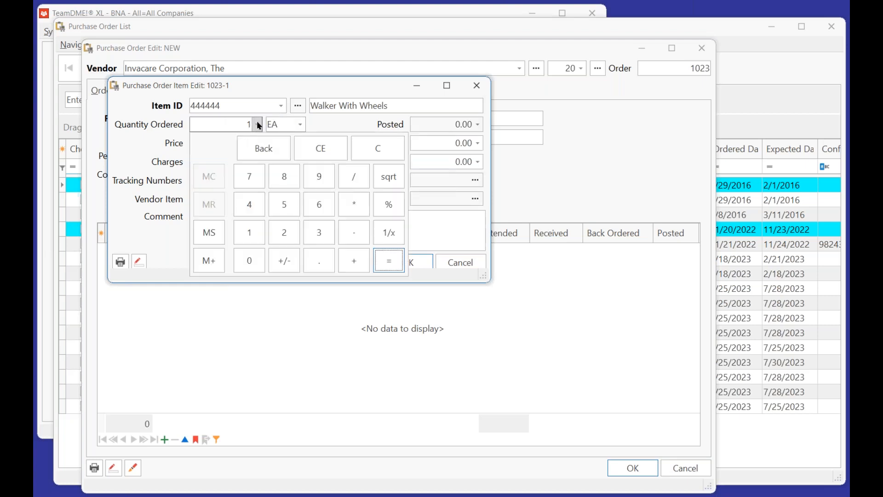
click(284, 267)
key(Tab)
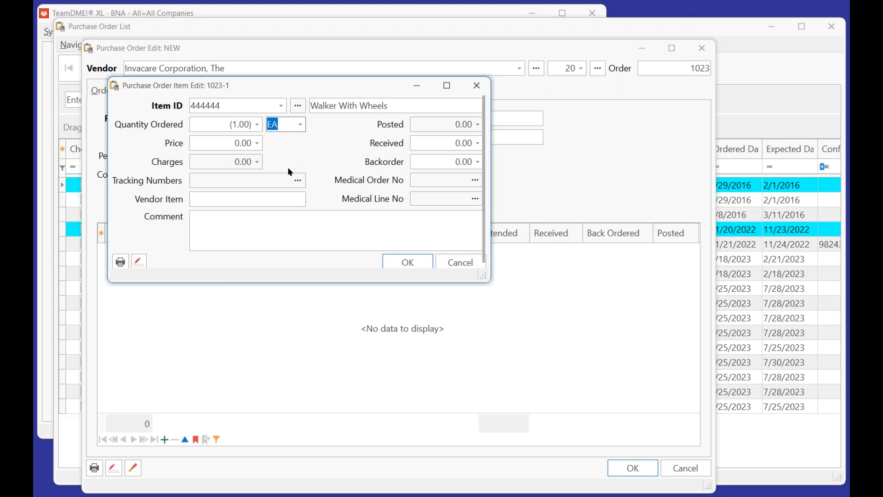
click(222, 179)
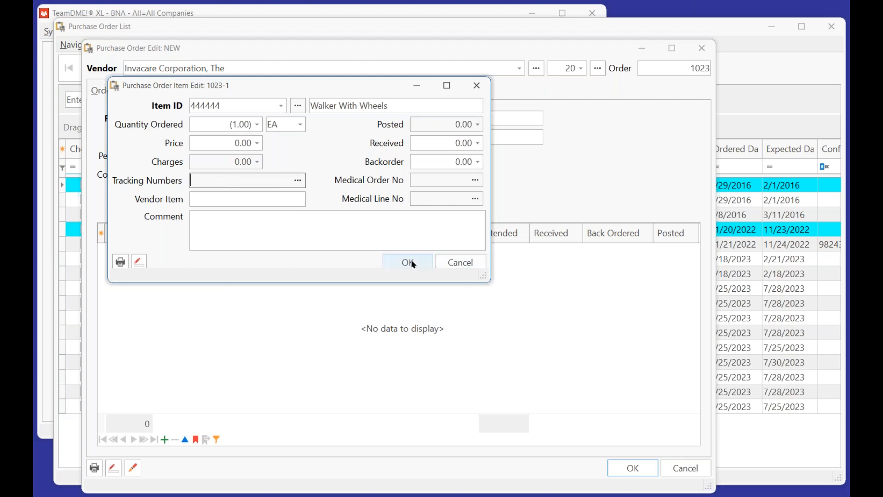
click(229, 142)
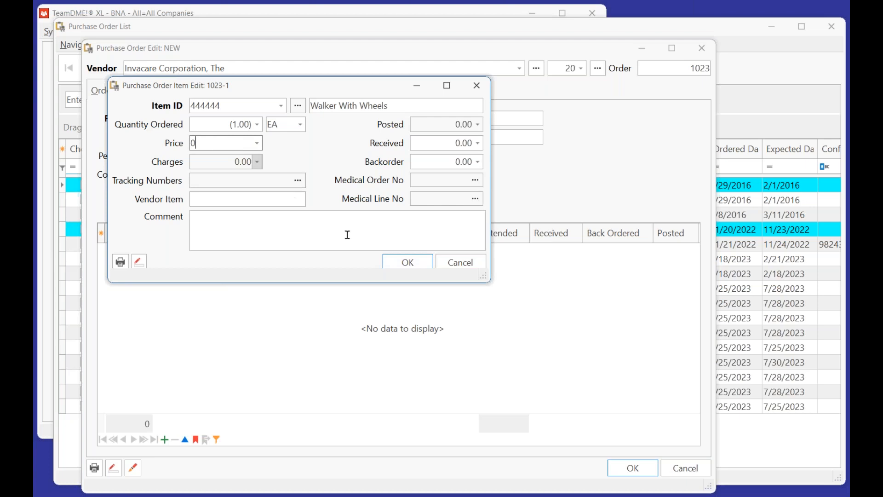
click(408, 262)
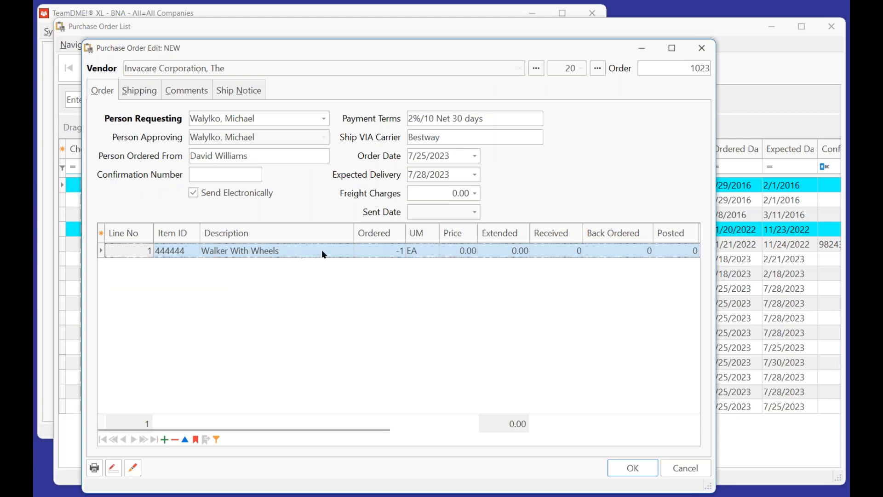
click(642, 468)
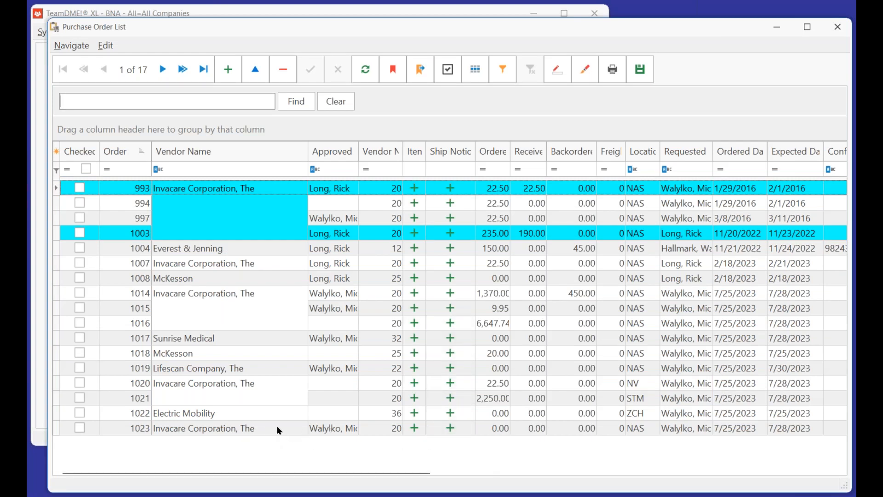
click(277, 415)
click(283, 426)
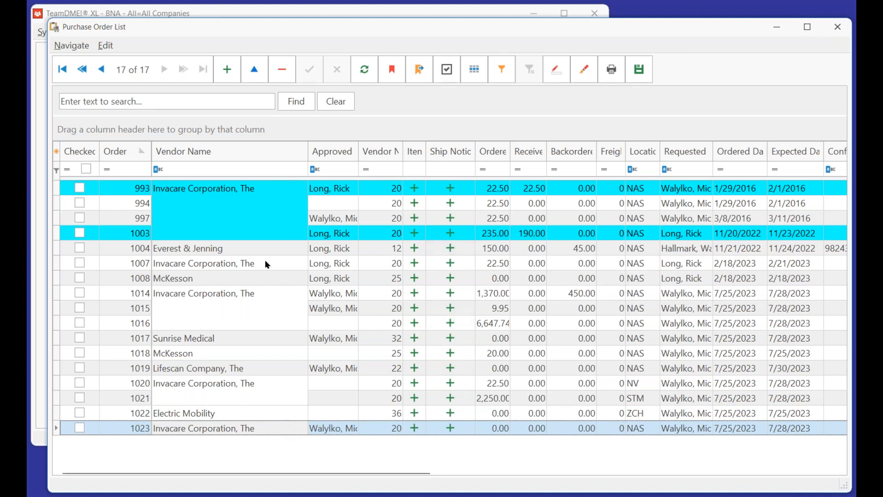
Review the price on the Test Strips 50/box Prestige line of the backordered 7/25/2023 Invacare order, then close without changes.
click(272, 294)
double_click(272, 293)
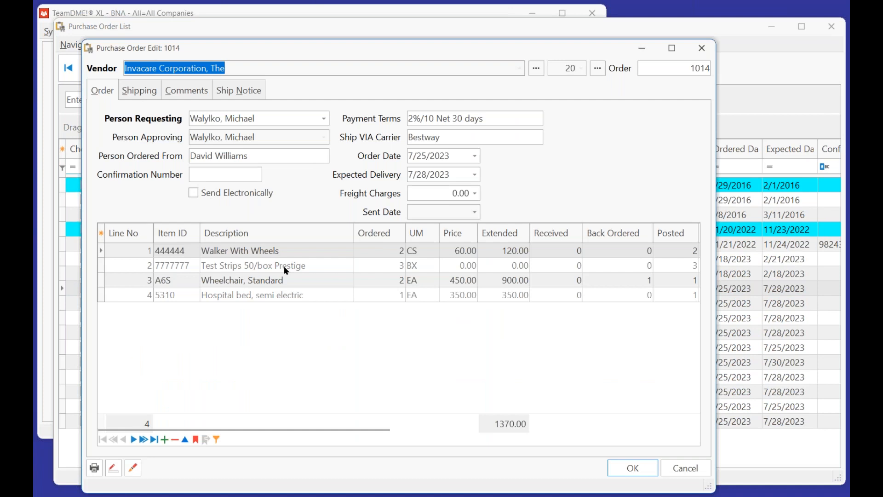
double_click(293, 266)
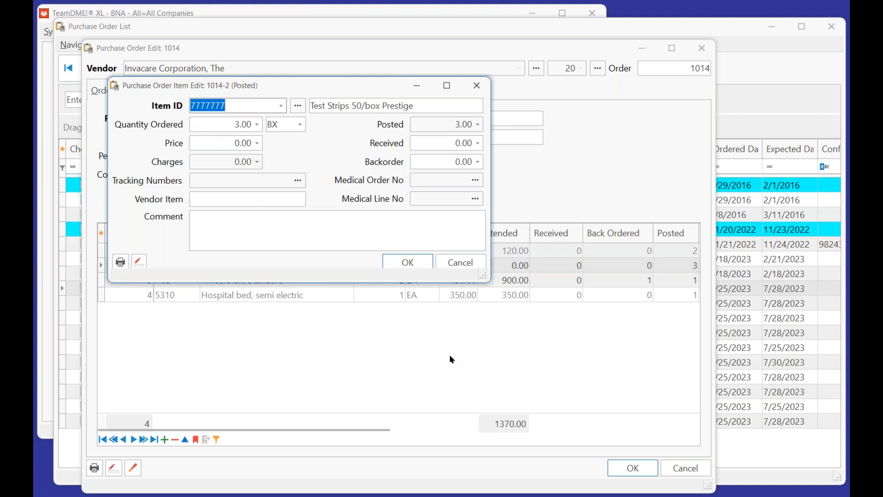
click(219, 144)
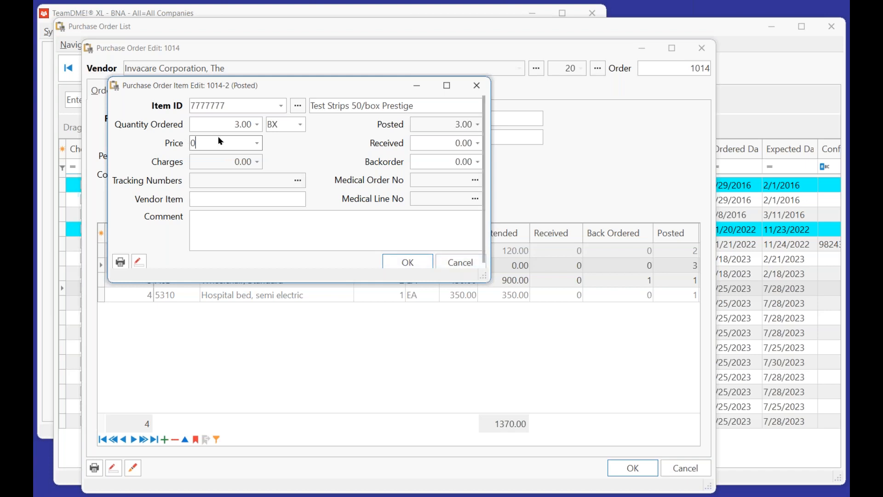
click(469, 262)
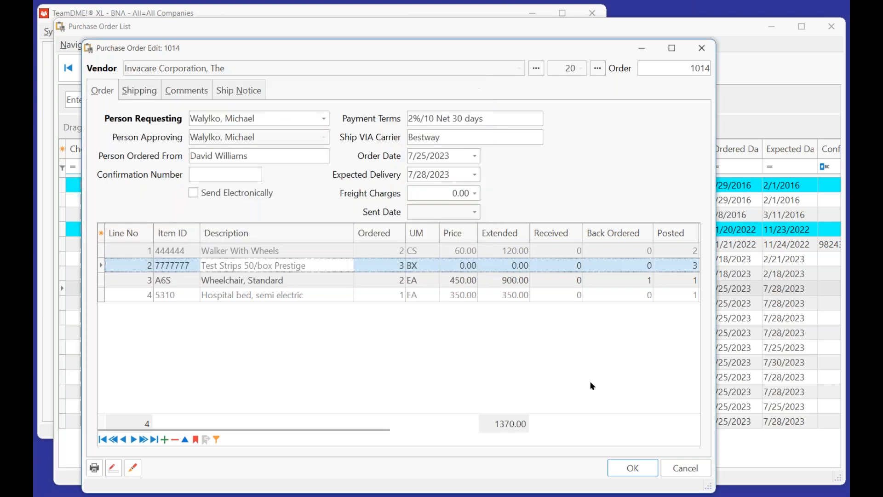
click(694, 468)
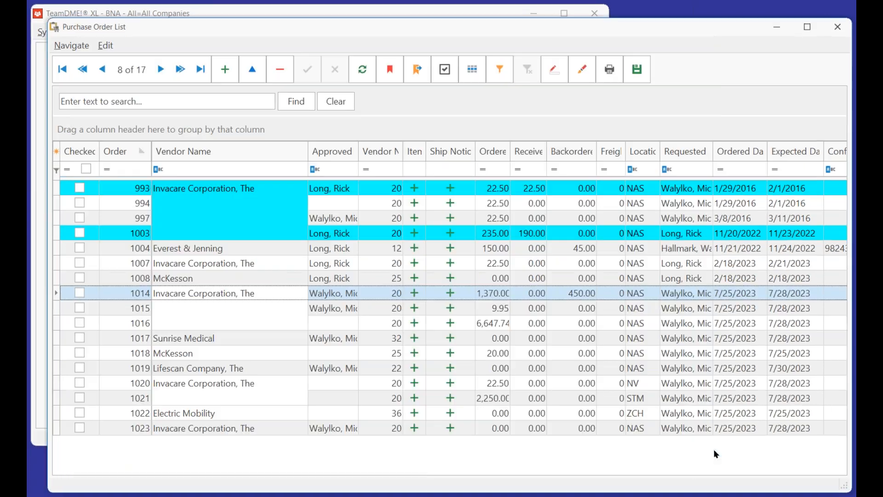
Close the purchase order list, search the item list for 77777, and open Test Strips 50/box Prestige.
click(838, 27)
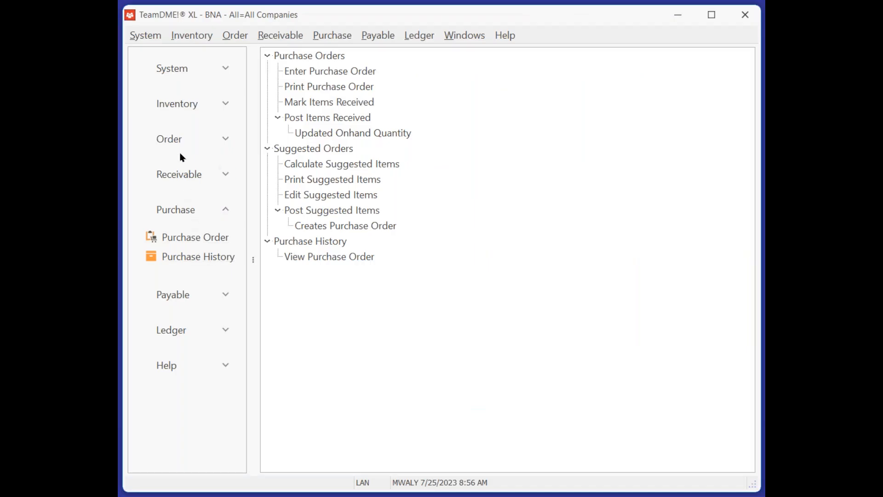
click(179, 104)
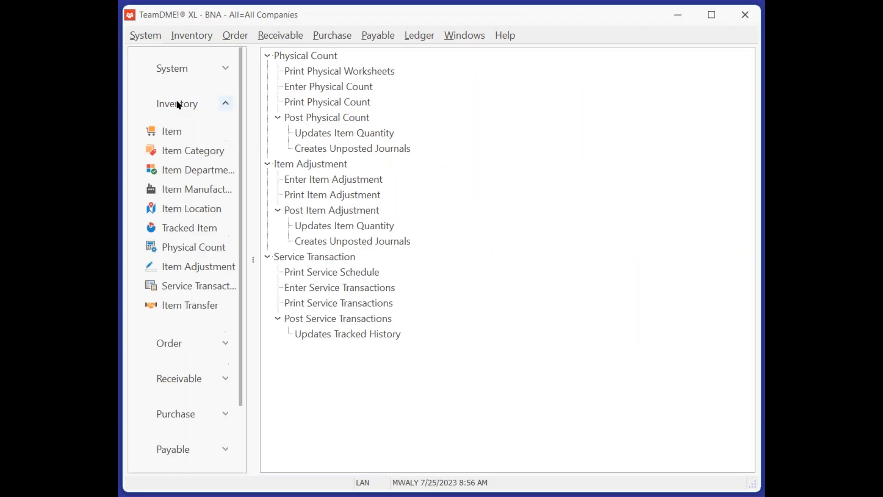
click(171, 131)
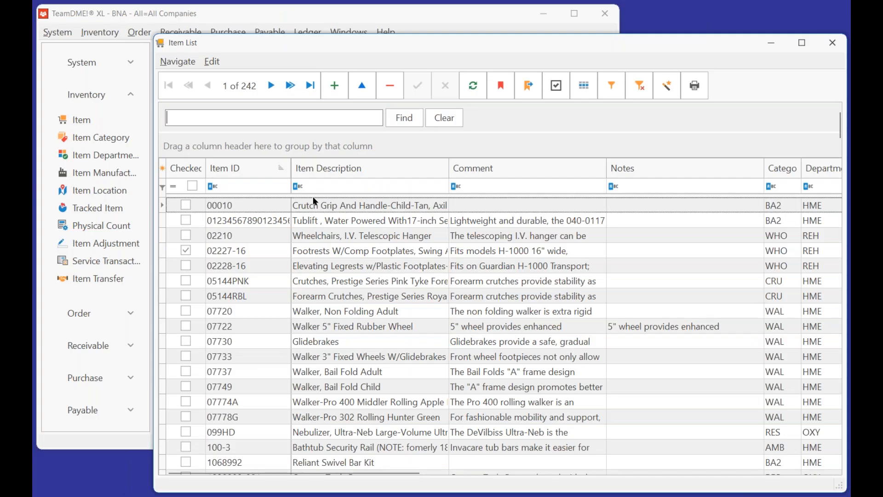
text(77777)
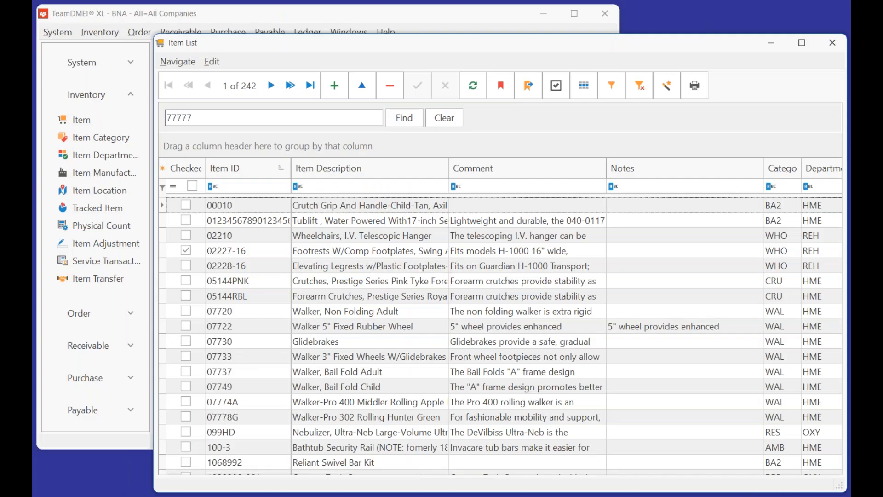
key(Return)
click(329, 207)
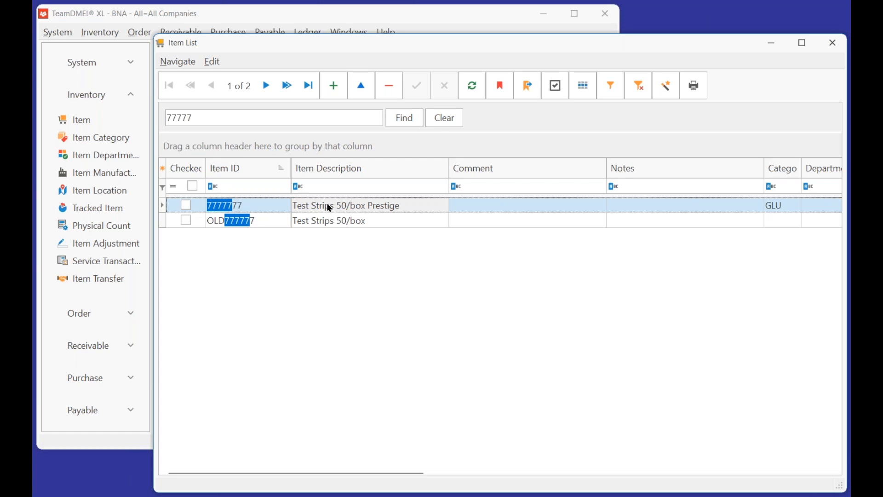
double_click(329, 207)
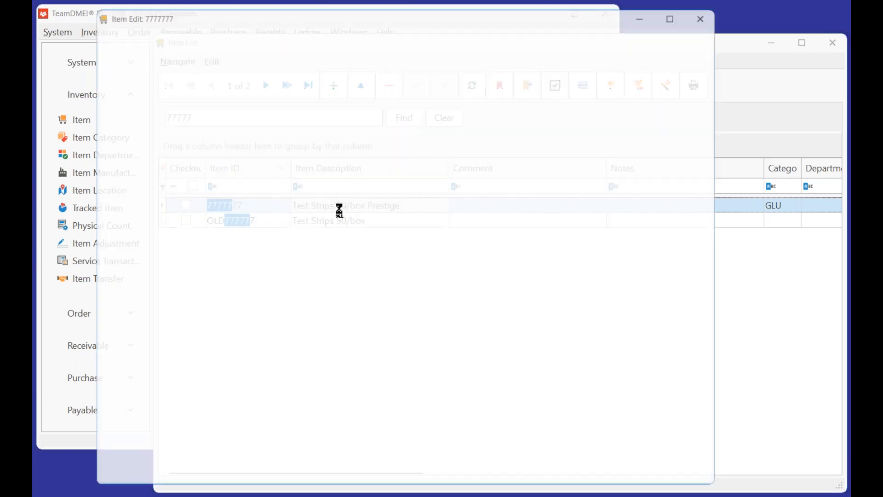
Review Invacare's last cost and last purchased date among the test strips' vendors, then close the item and the item list.
click(243, 61)
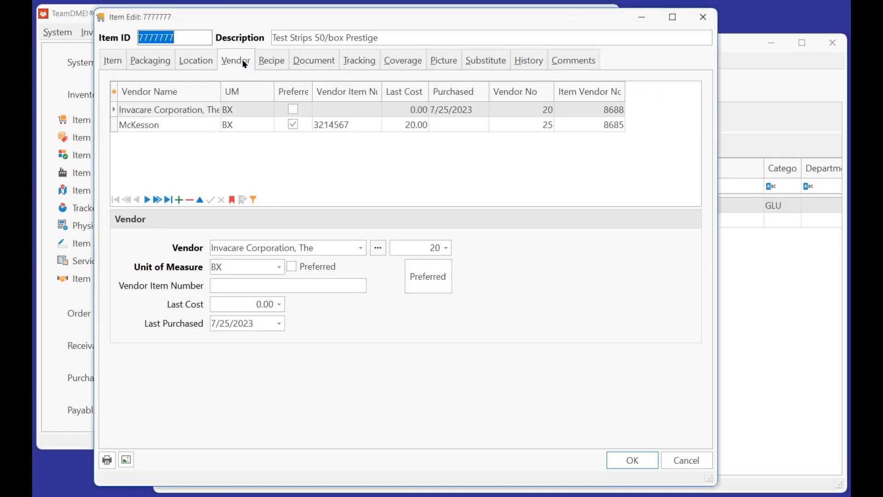
click(167, 111)
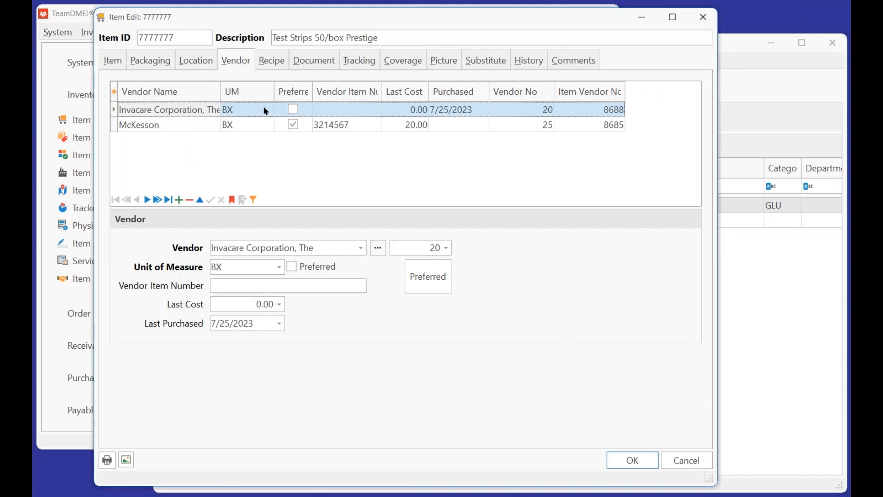
click(239, 304)
drag(238, 304, 186, 304)
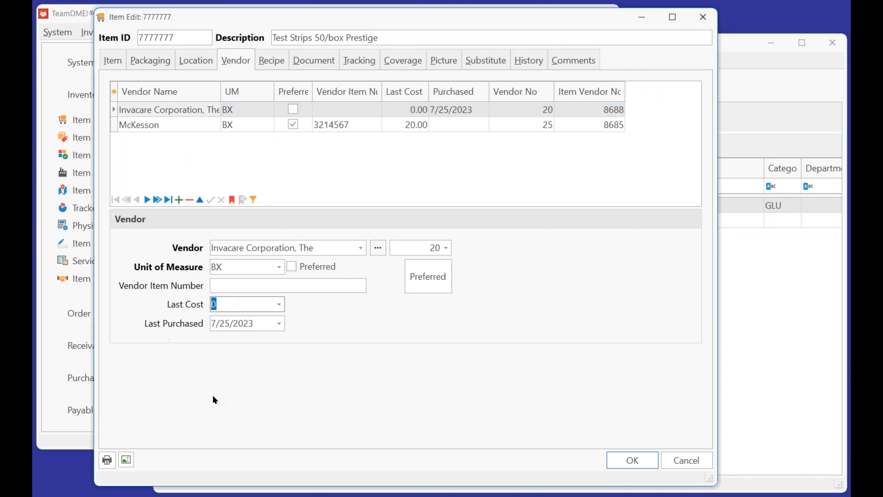
drag(262, 322, 207, 322)
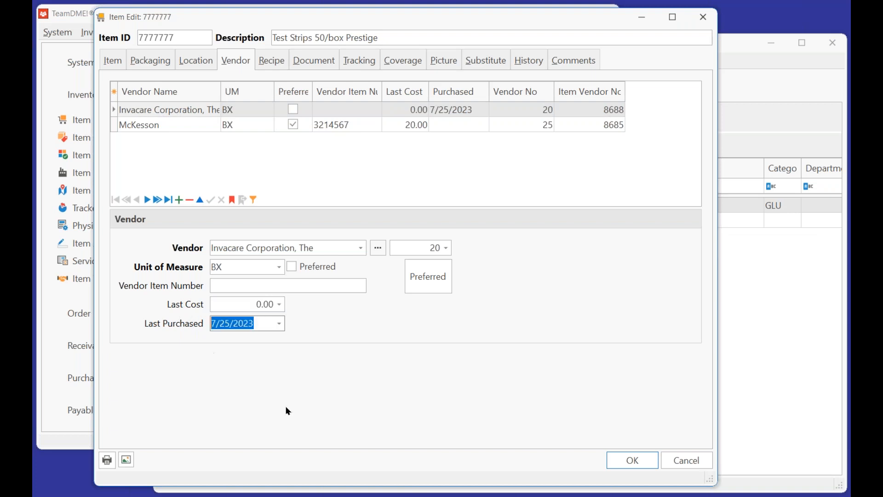
click(238, 304)
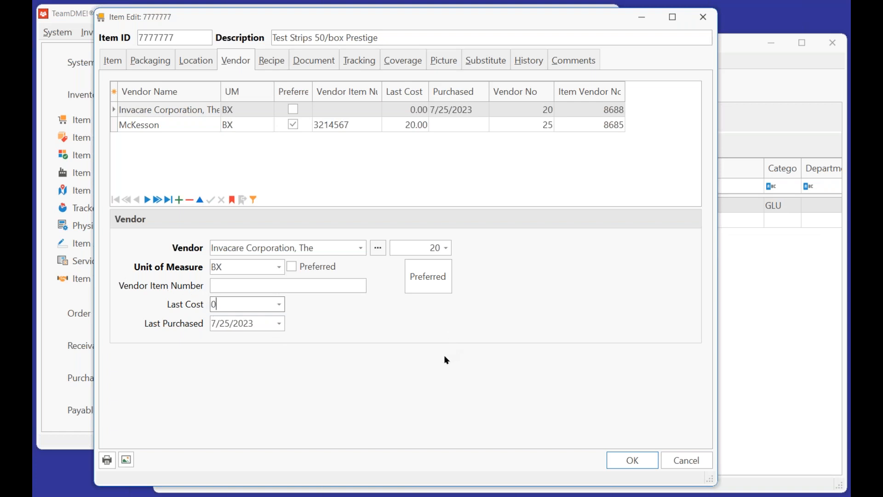
click(629, 461)
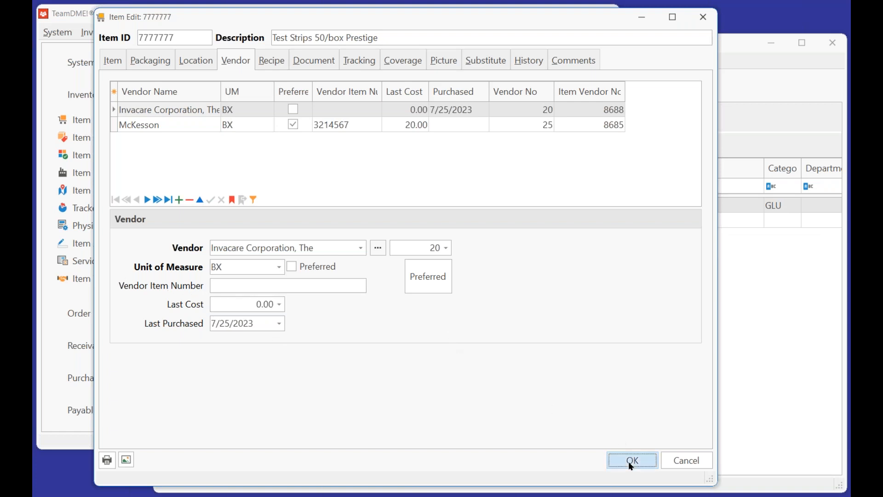
click(834, 43)
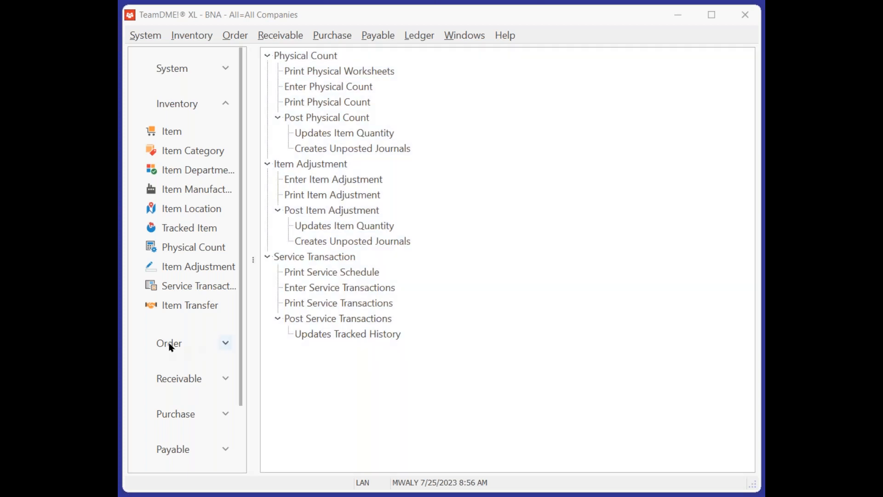
Open the purchase history list and select the most recent Invacare Corporation purchase order at its end.
click(170, 345)
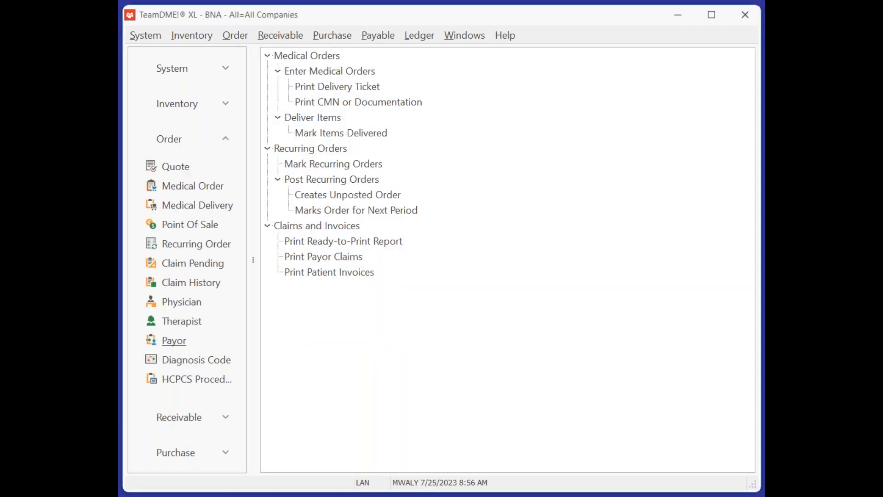
click(178, 453)
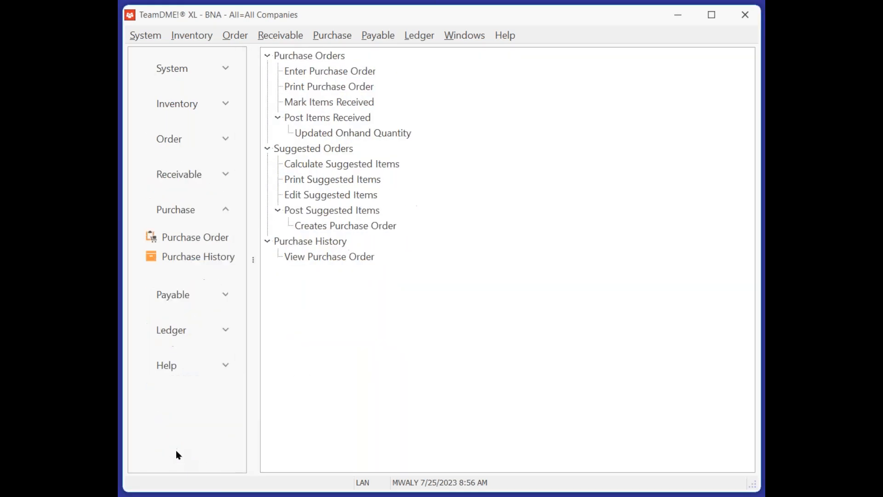
click(218, 261)
click(408, 179)
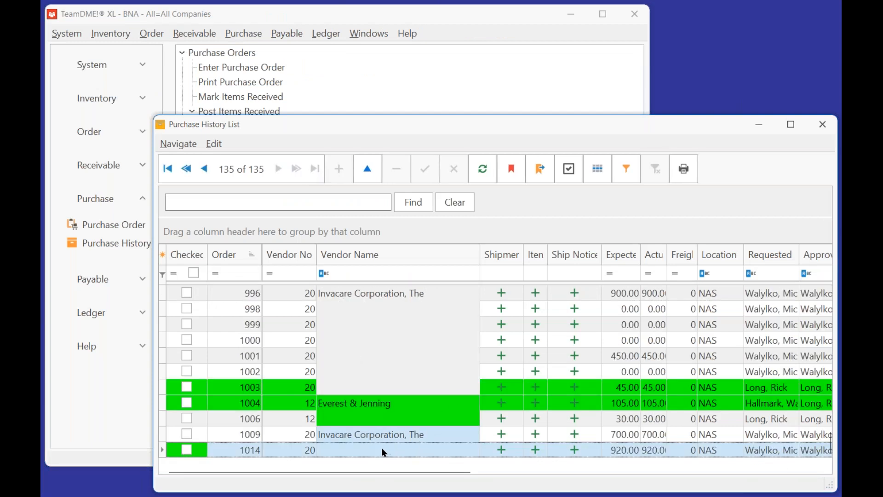
click(385, 451)
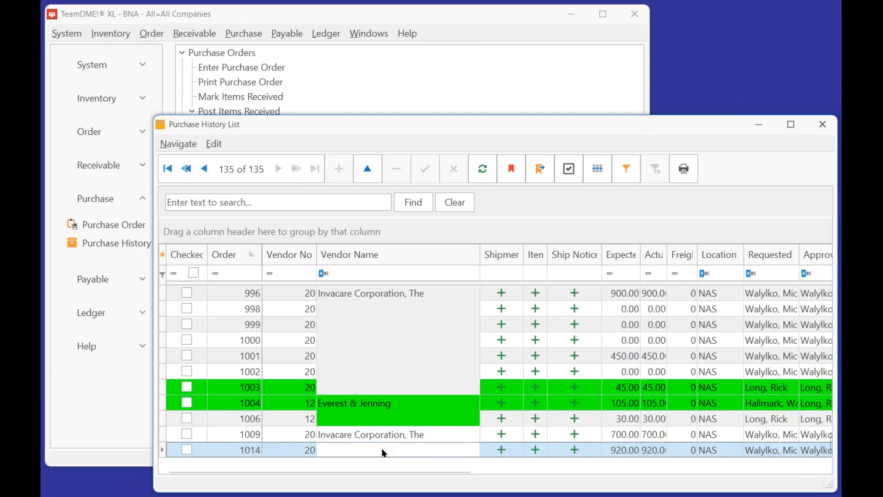
Open the selected Invacare order from the purchase history to review its received items and prices, and close it.
double_click(384, 451)
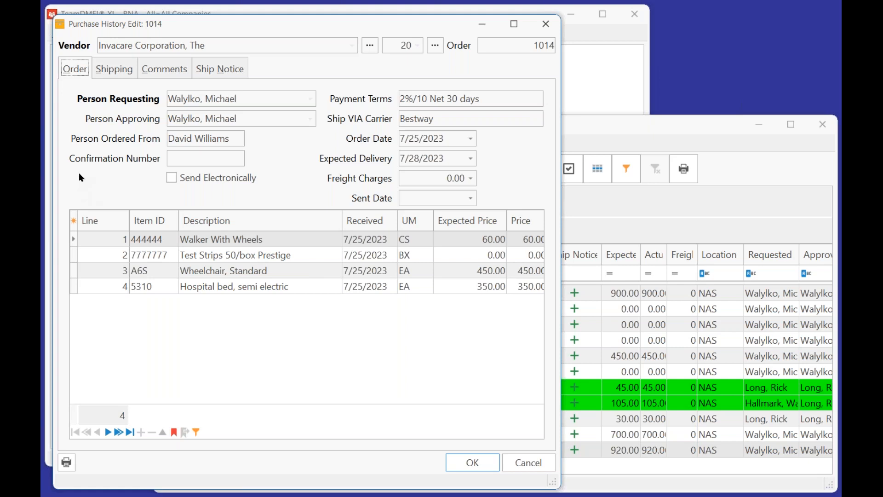
click(467, 460)
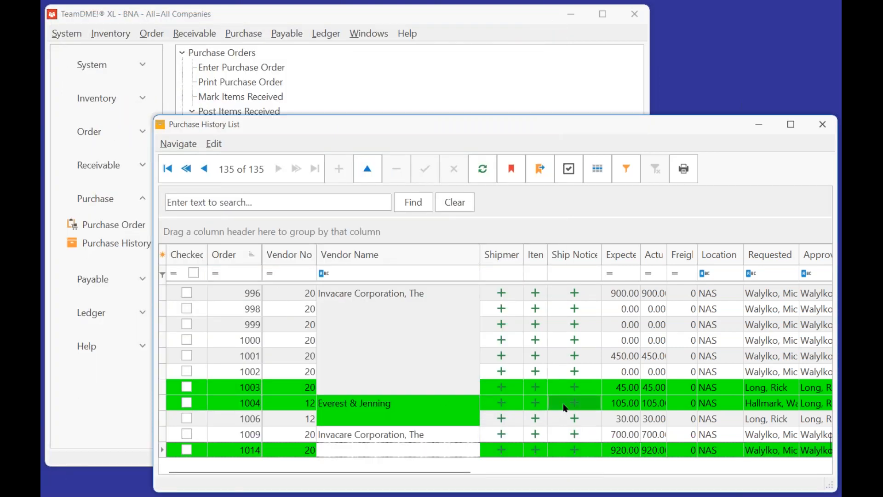
Preview the Purchase Orders and Received Items reports from the purchase history, then close the reports and the history list.
click(685, 171)
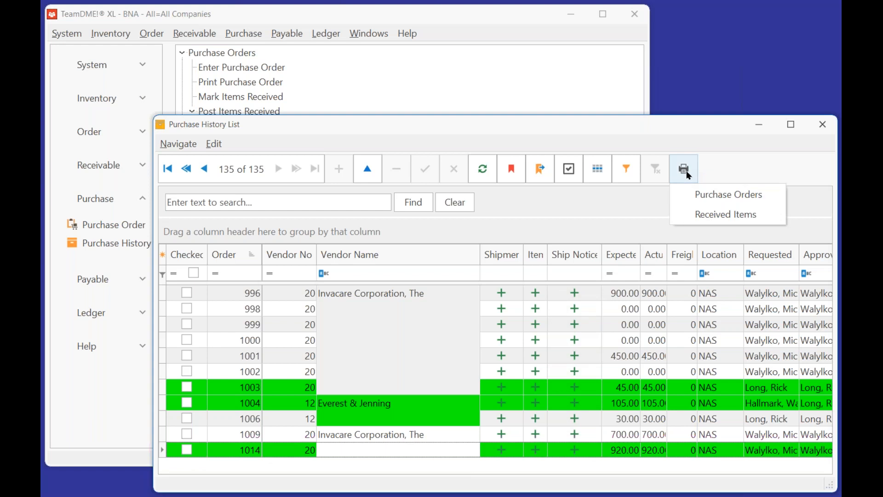
click(681, 194)
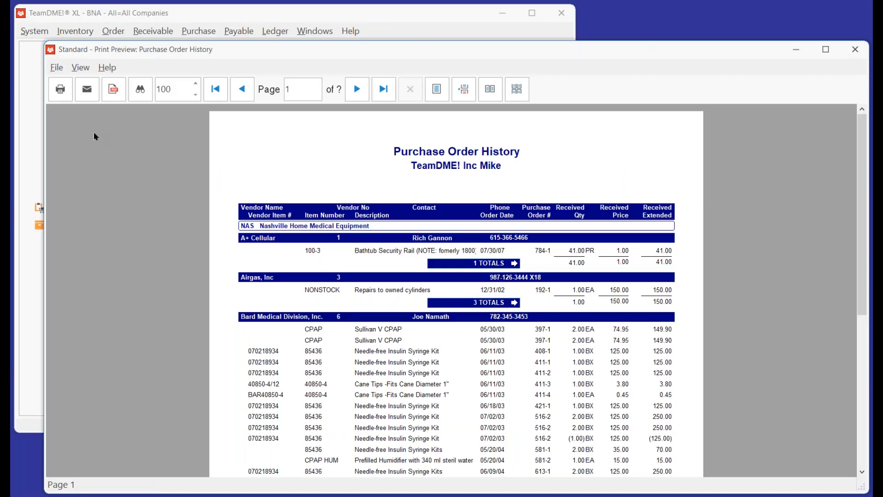
click(57, 69)
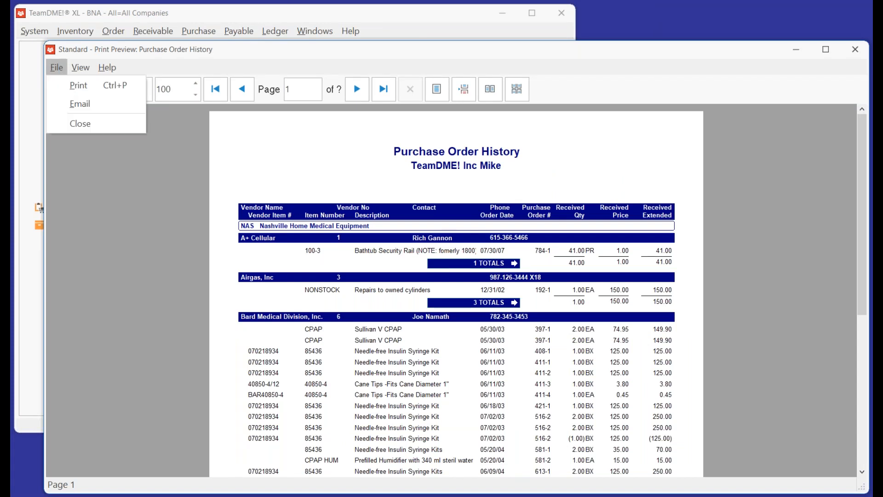
click(68, 123)
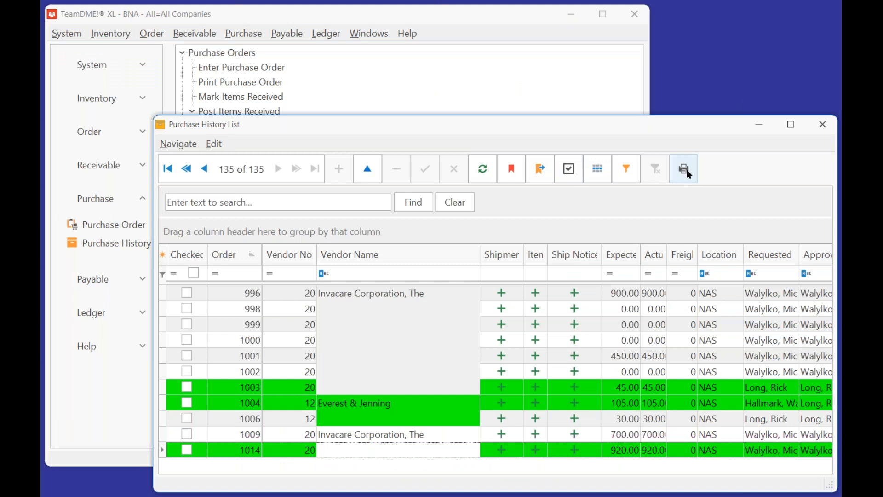
click(685, 169)
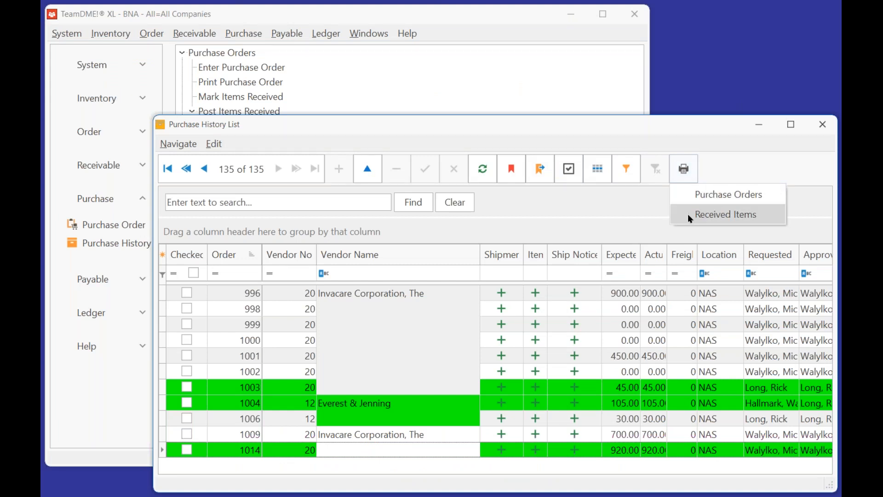
click(708, 215)
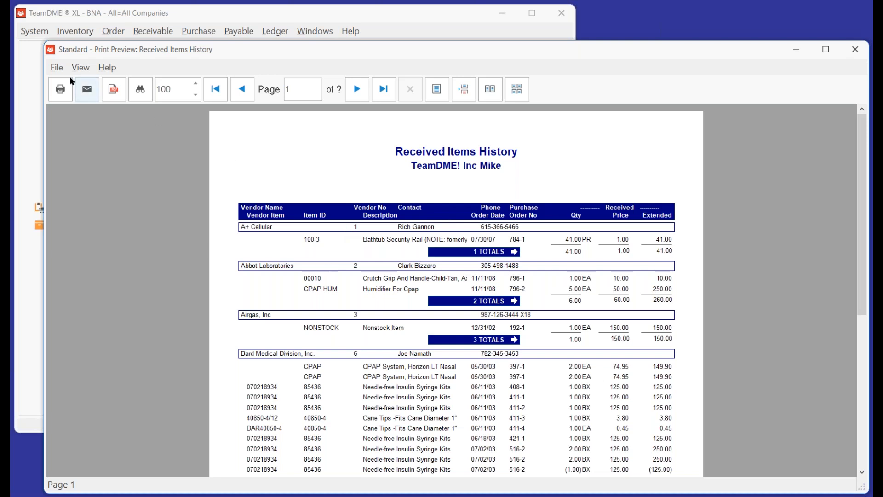
click(55, 68)
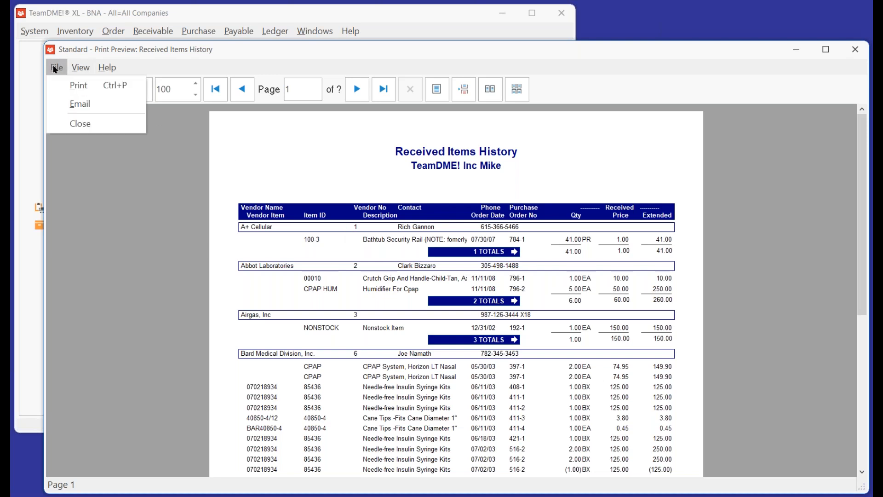
click(68, 125)
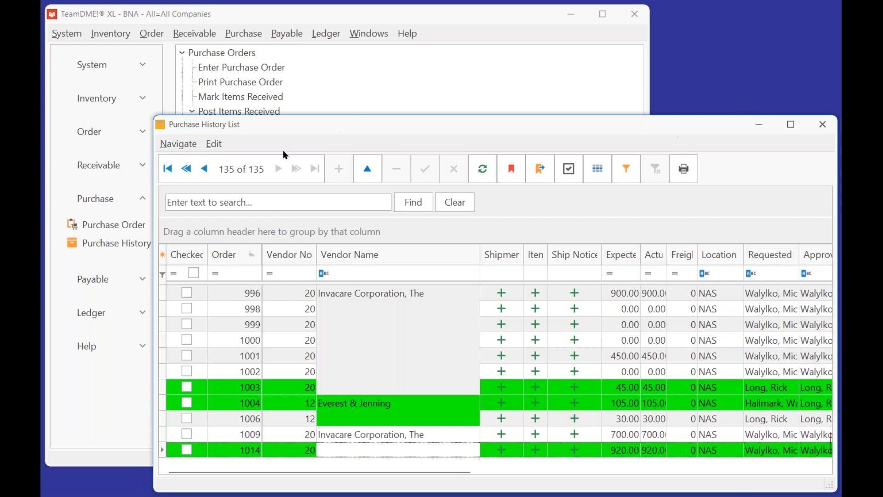
click(176, 145)
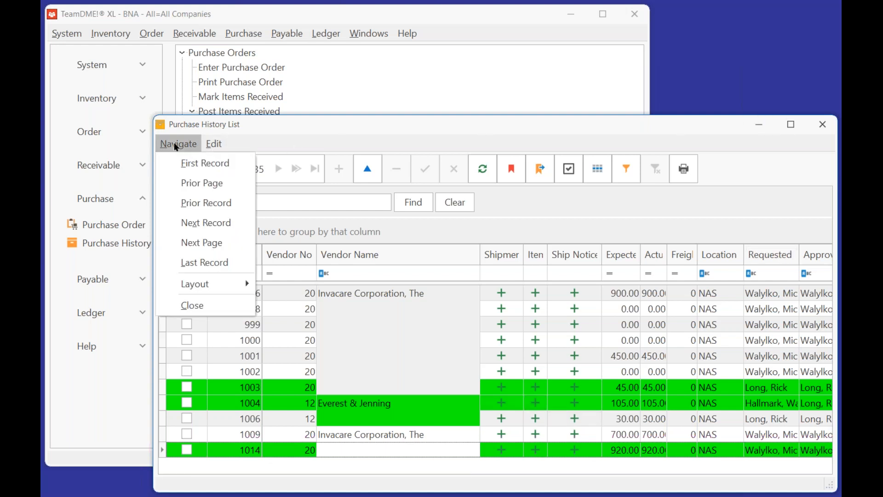
click(209, 305)
Open the purchase order list and create the electronic (EDI) purchase orders with submission date 7/25/2023, confirming they printed correctly.
click(185, 235)
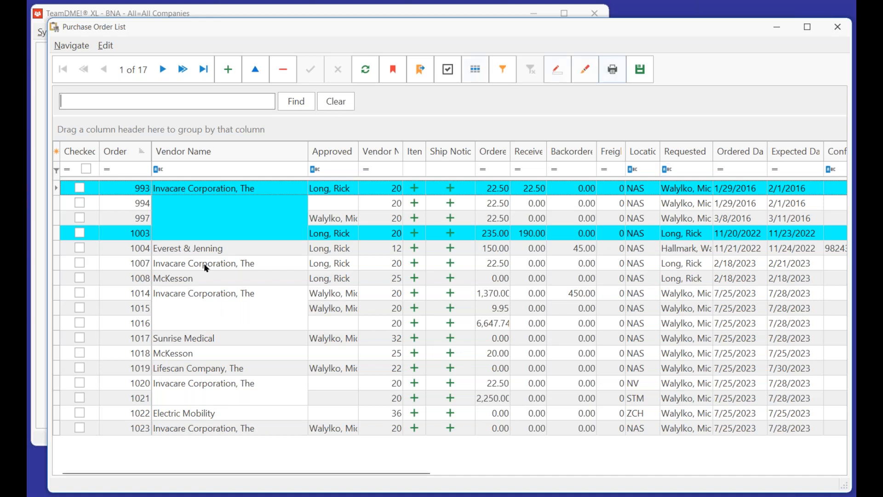
click(105, 46)
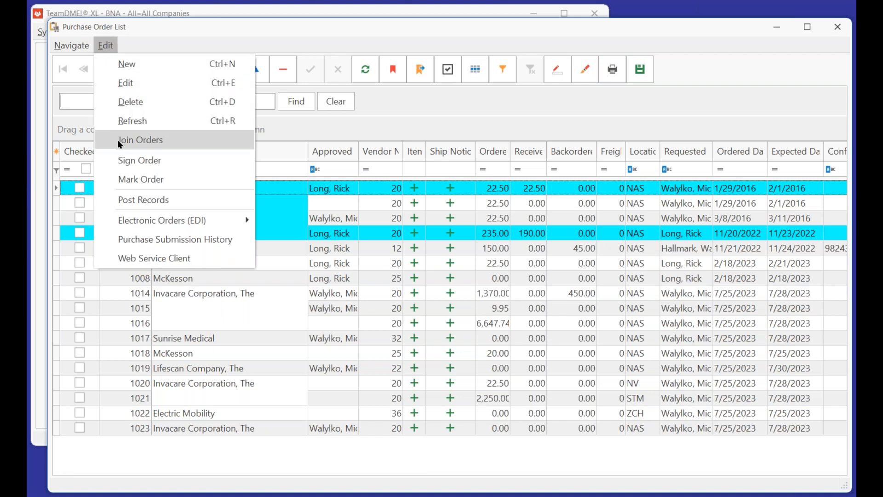
mouse_move(127, 220)
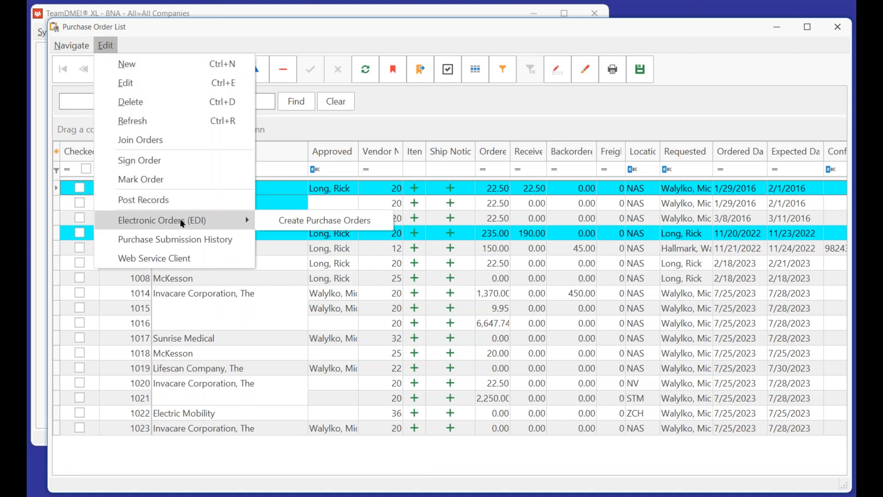
click(343, 225)
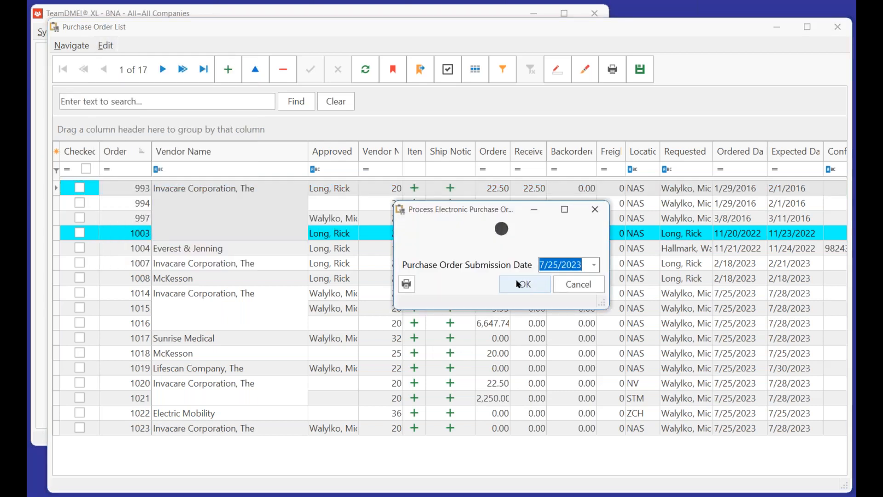
click(518, 283)
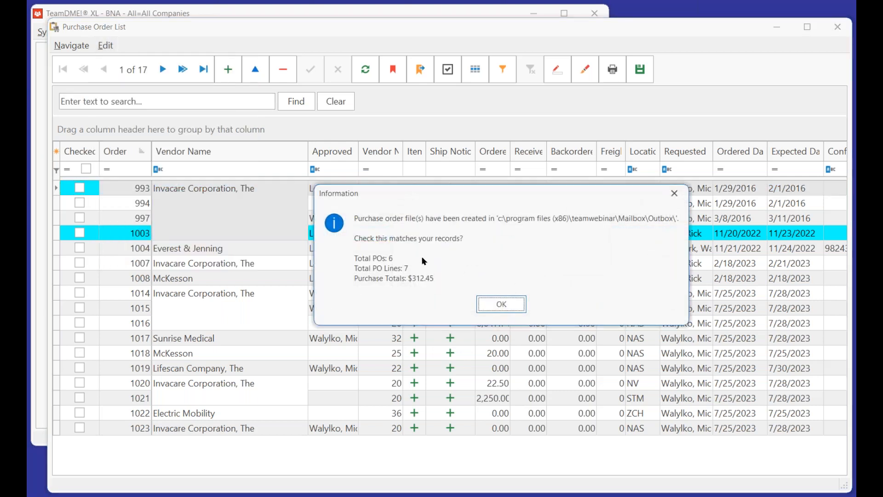
click(500, 303)
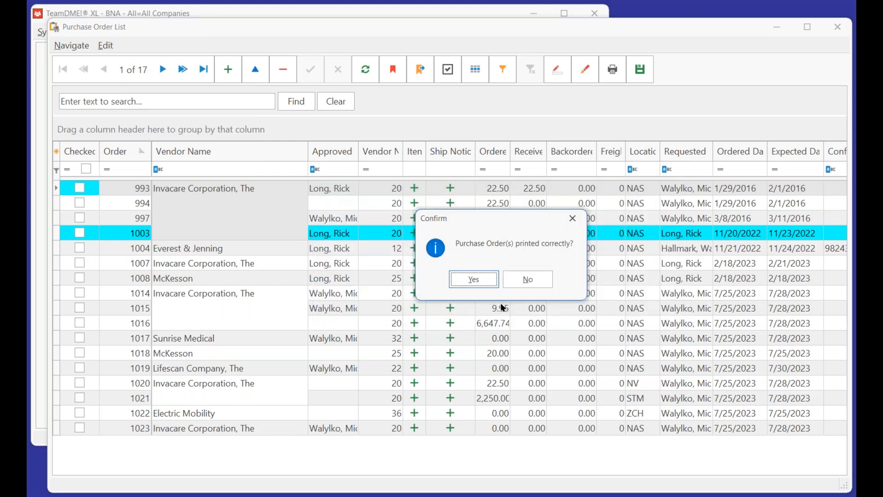
click(490, 280)
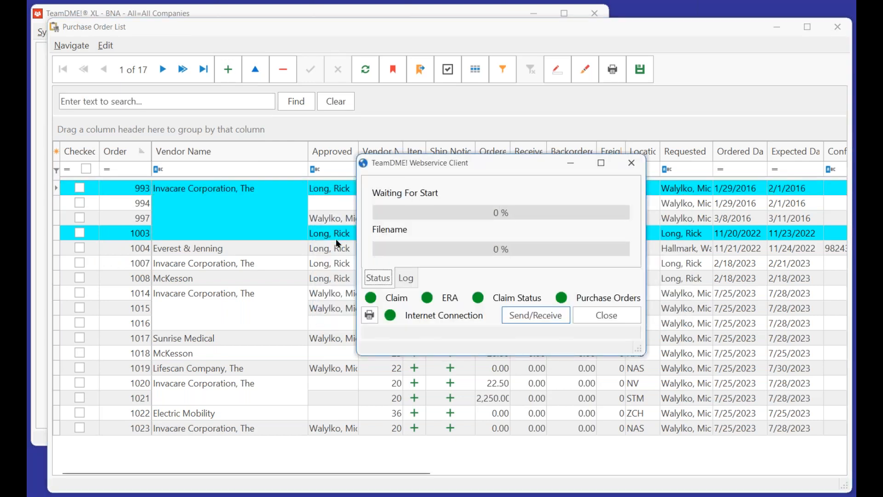
Review the Webservice Client's send/receive screen and close it, then reopen the Web Service Client from the purchase order list and close it.
click(529, 316)
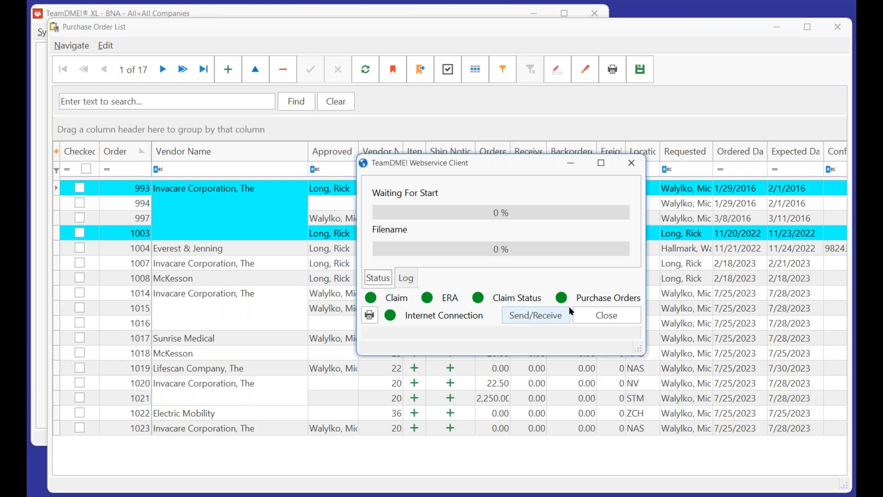
click(605, 314)
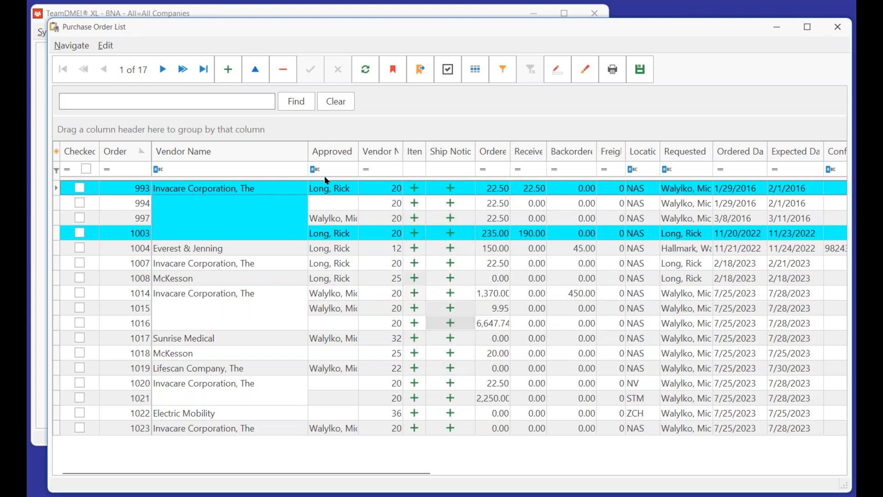
click(105, 46)
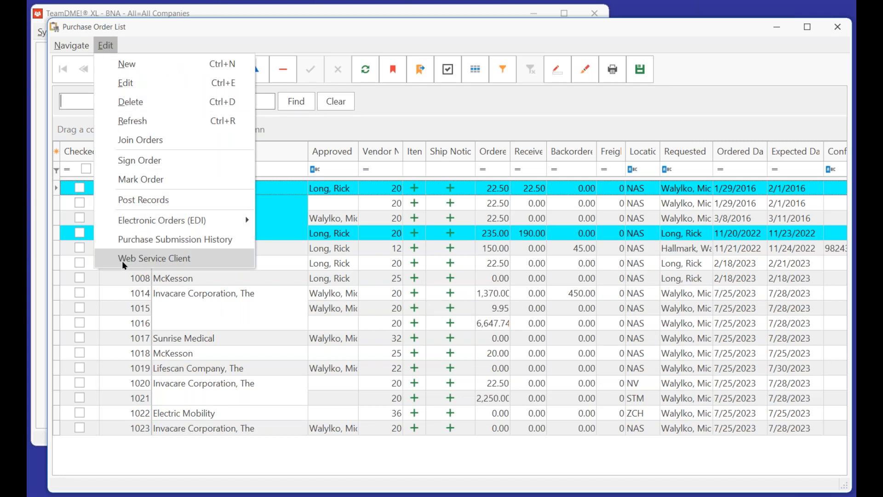
click(194, 259)
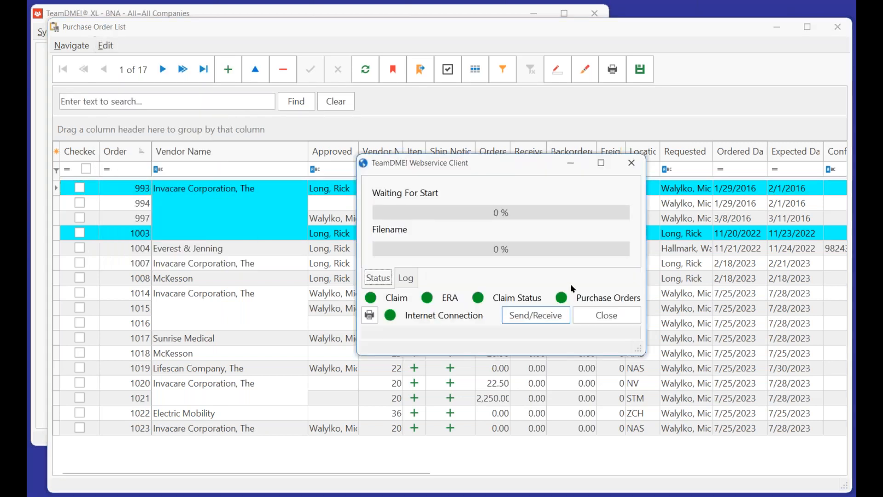
click(606, 316)
Open the purchase submission history, widen the 997, 855, 856 and 810 columns to read their headings, and close the list.
click(68, 45)
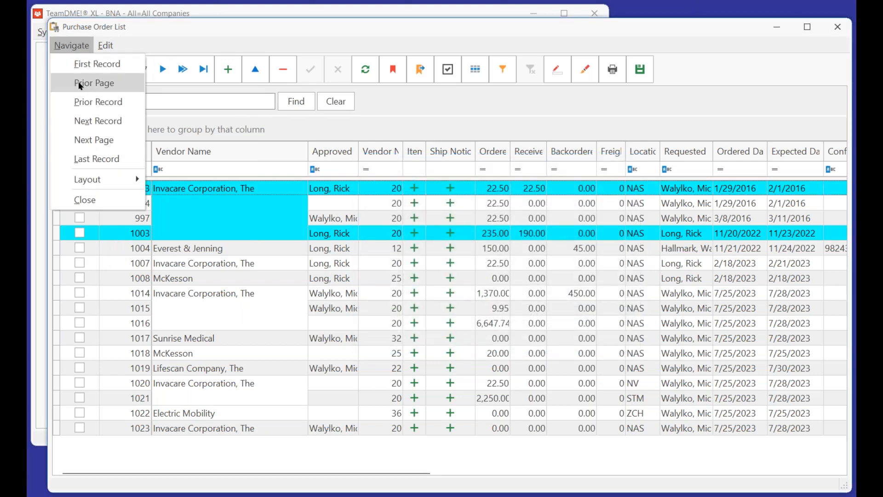
mouse_move(113, 52)
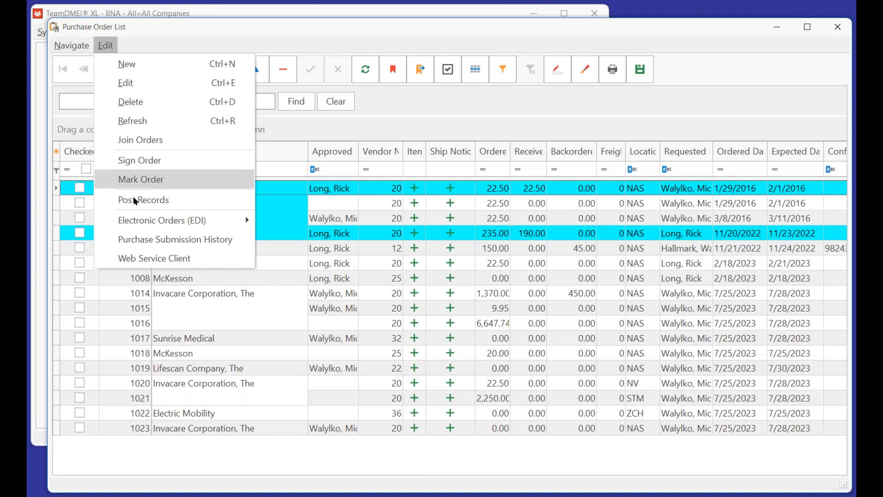
click(148, 239)
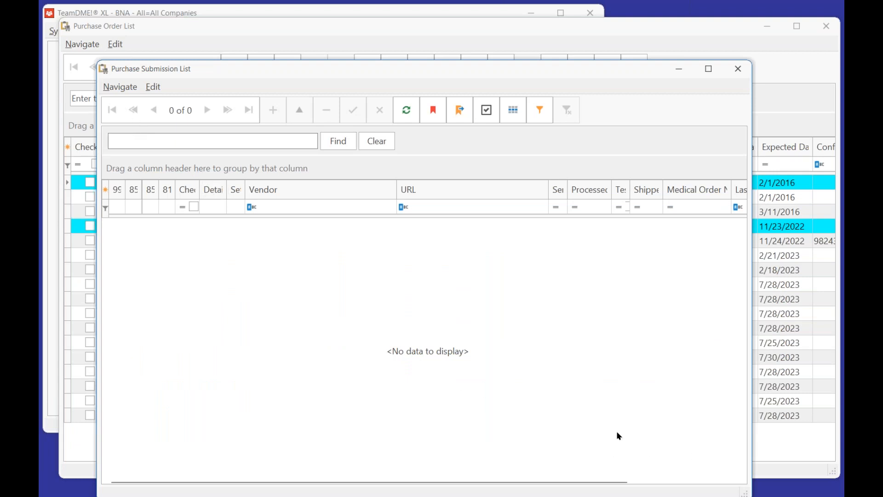
click(128, 208)
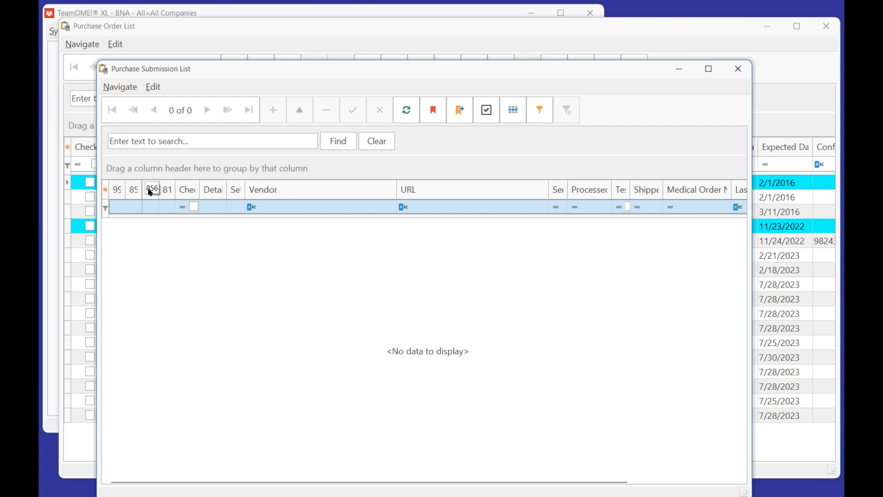
drag(158, 190, 220, 191)
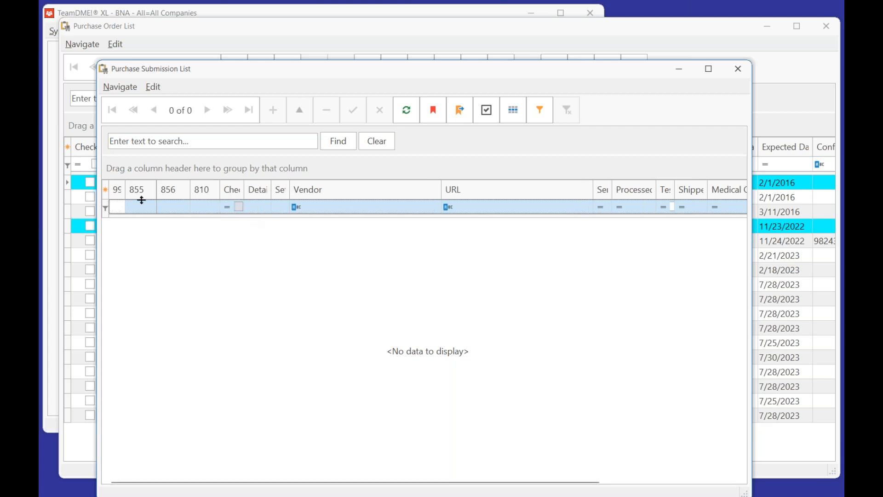
drag(125, 191, 141, 190)
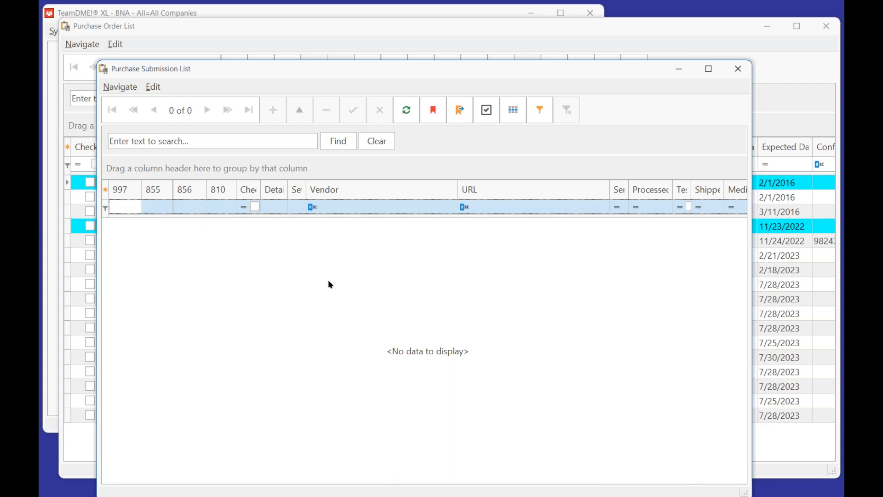
click(739, 73)
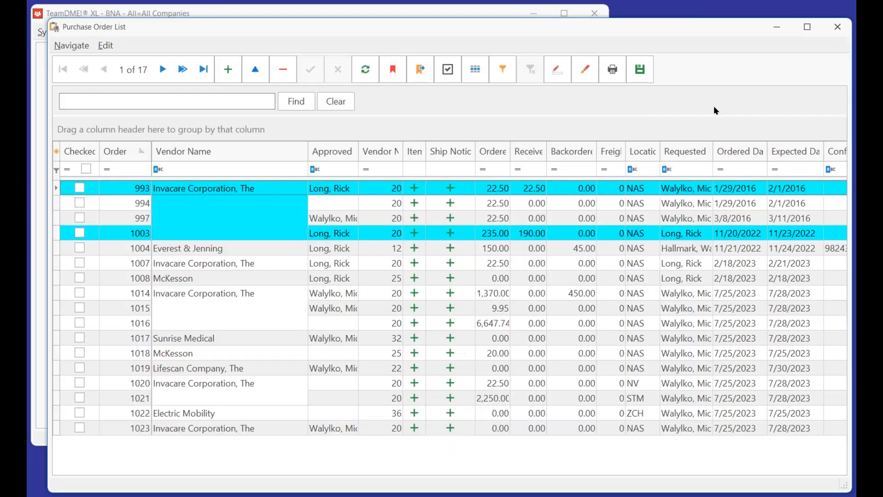